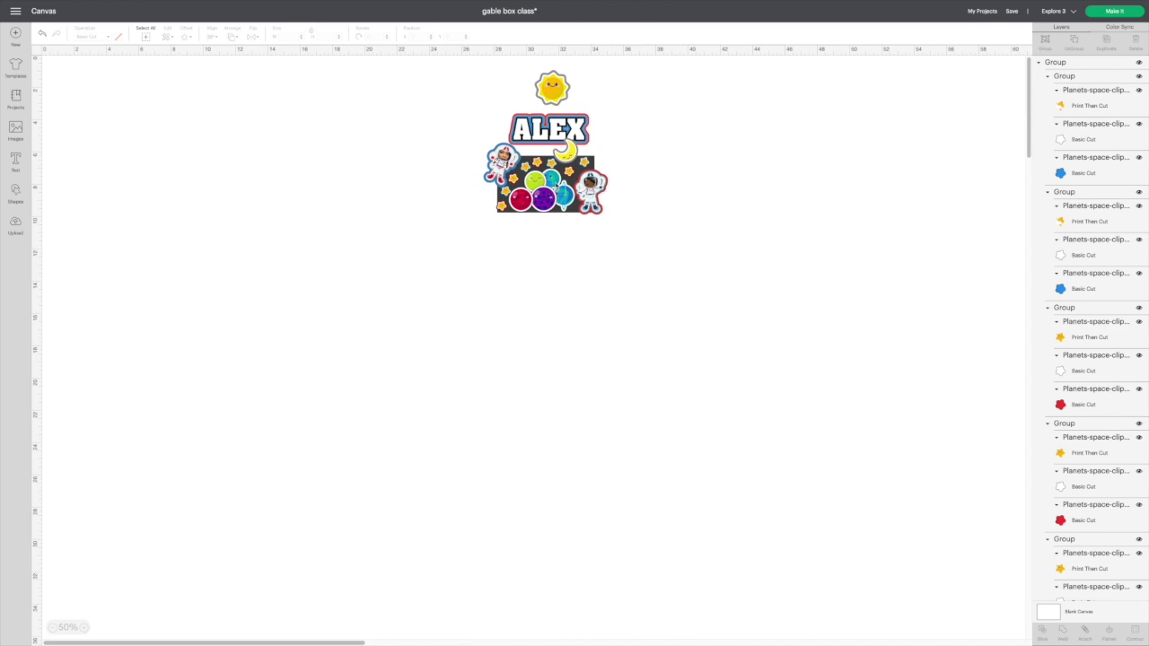
- Ungroup the finished gable box design and move its dark background rectangle below the artwork
scroll(826, 144, "down", 2)
left_click(1080, 46)
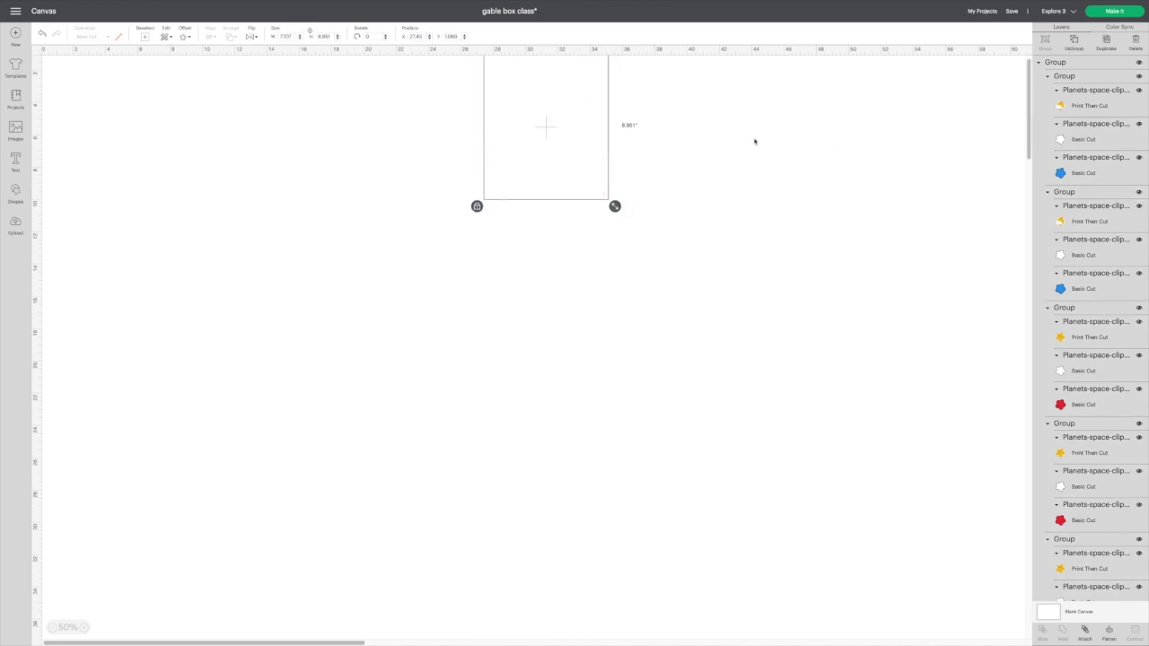
left_click_drag(605, 152, 602, 269)
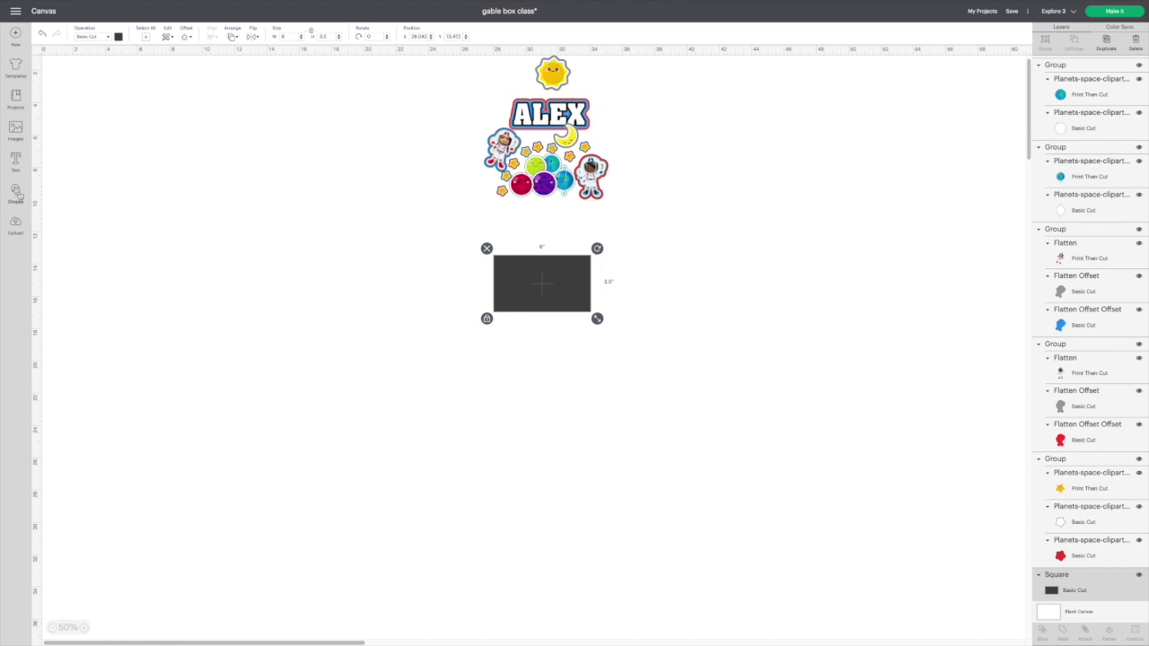
- Insert a square, place it in the empty canvas area beside the design, and unlock its proportions
left_click(15, 194)
left_click(56, 110)
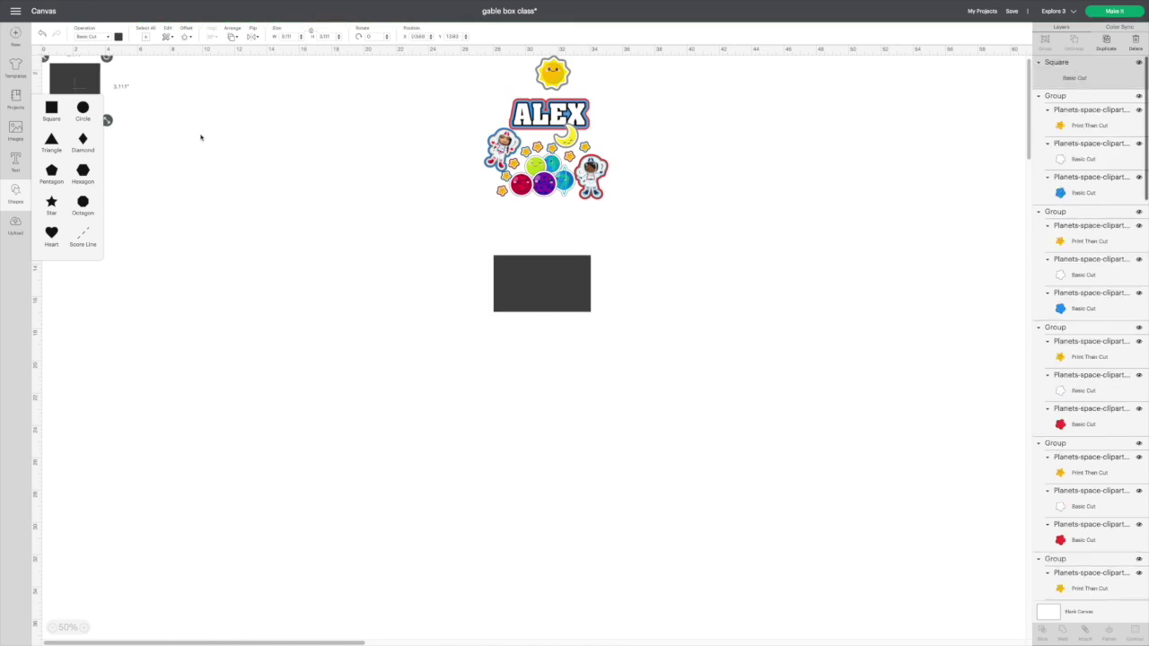
left_click_drag(95, 97, 247, 197)
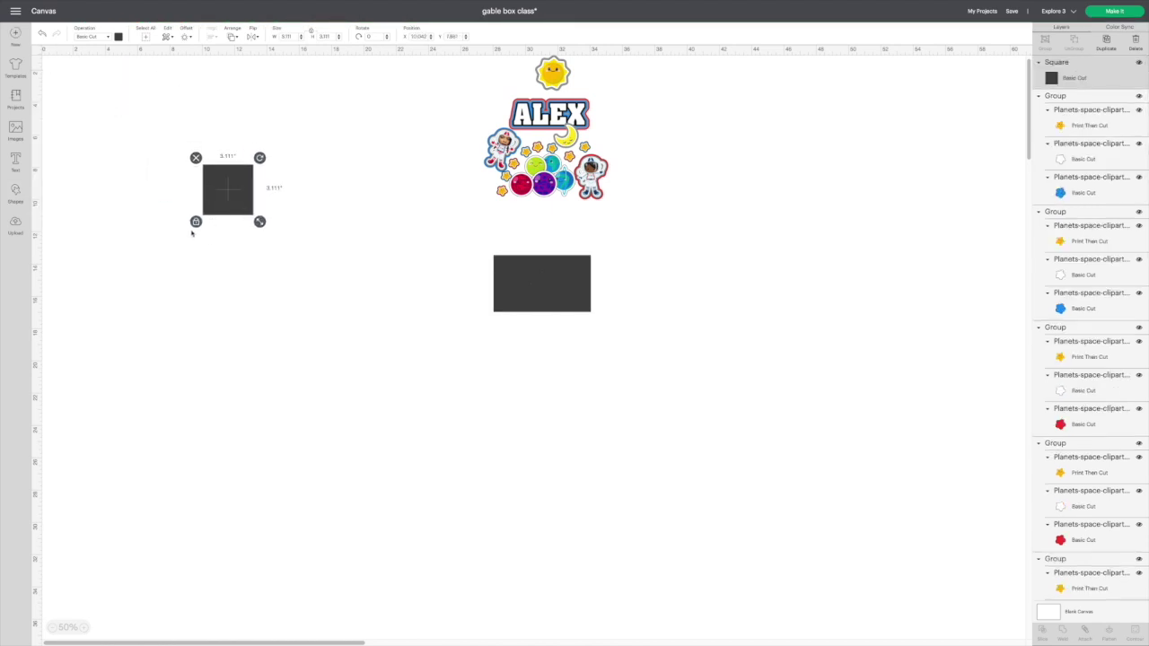
left_click(196, 222)
- Set the new square's width to 6 inches and height to 3.5 inches to match the existing dark rectangle
left_click(514, 264)
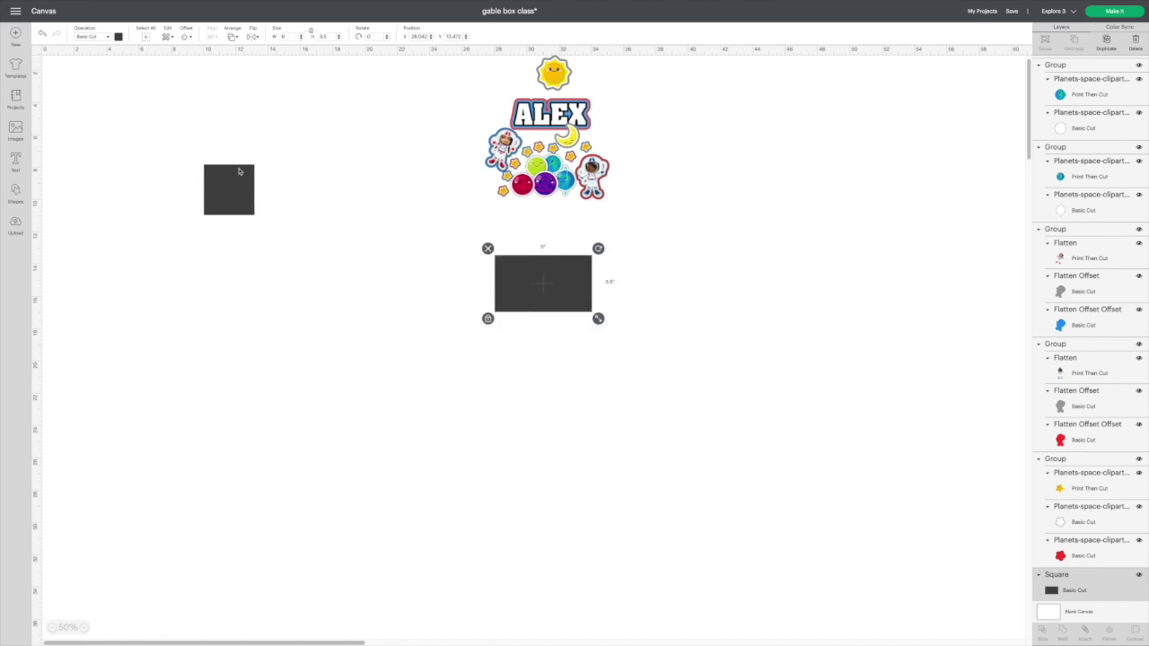
left_click(242, 171)
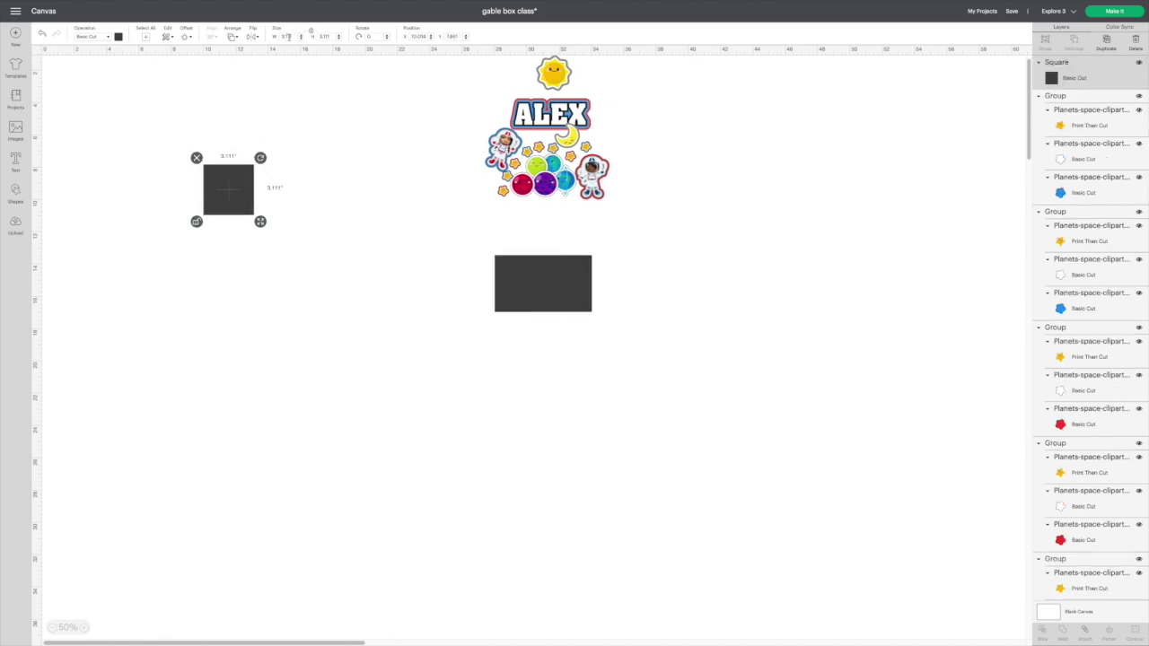
left_click(585, 303)
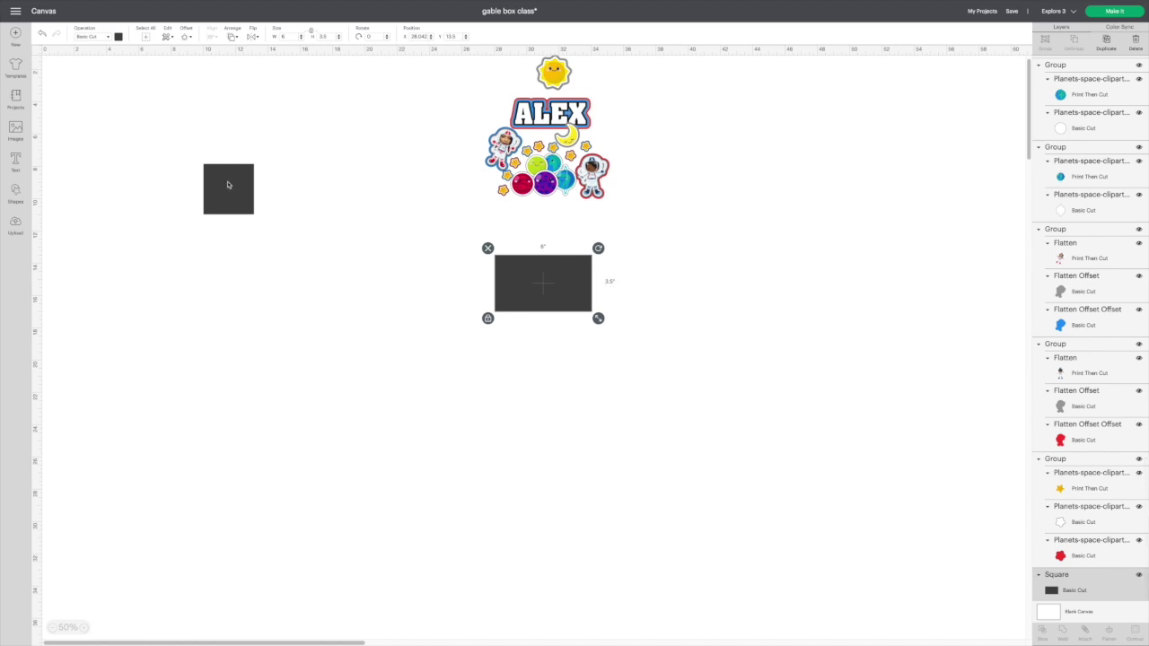
left_click(231, 184)
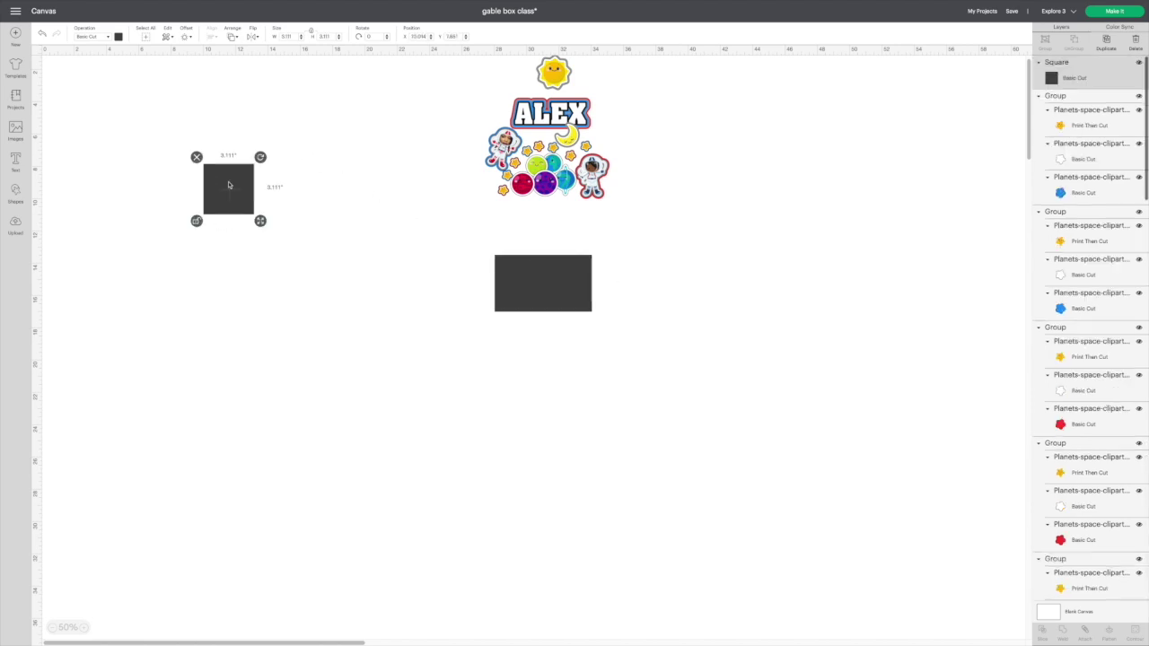
left_click(286, 36)
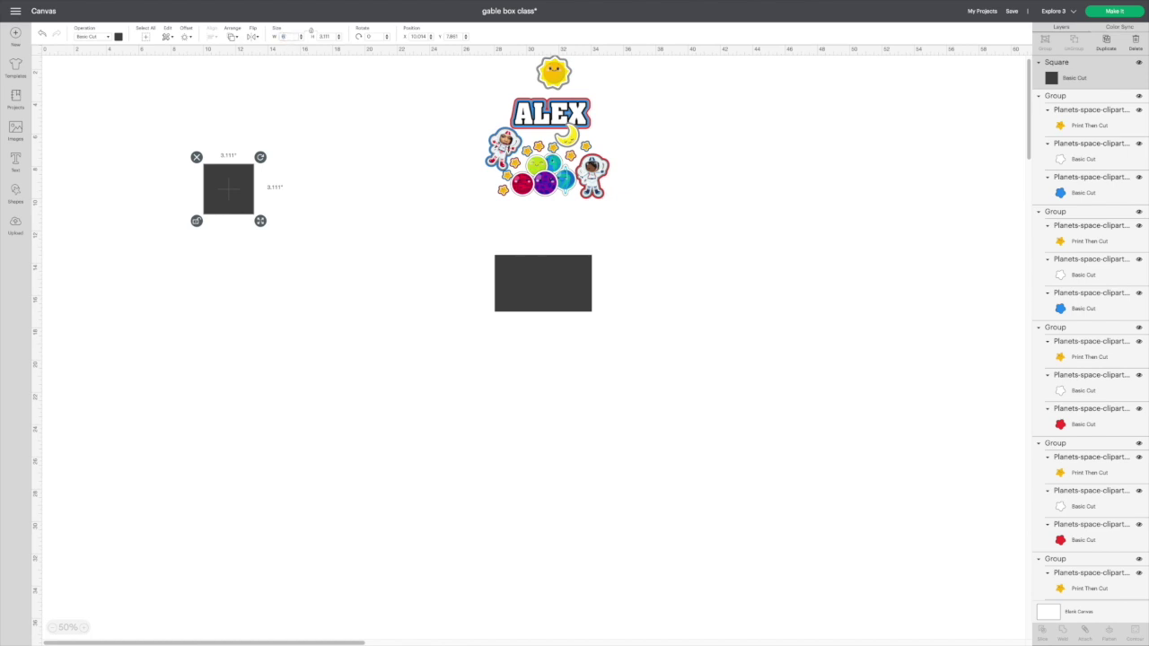
type("6")
key("Return")
left_click(332, 34)
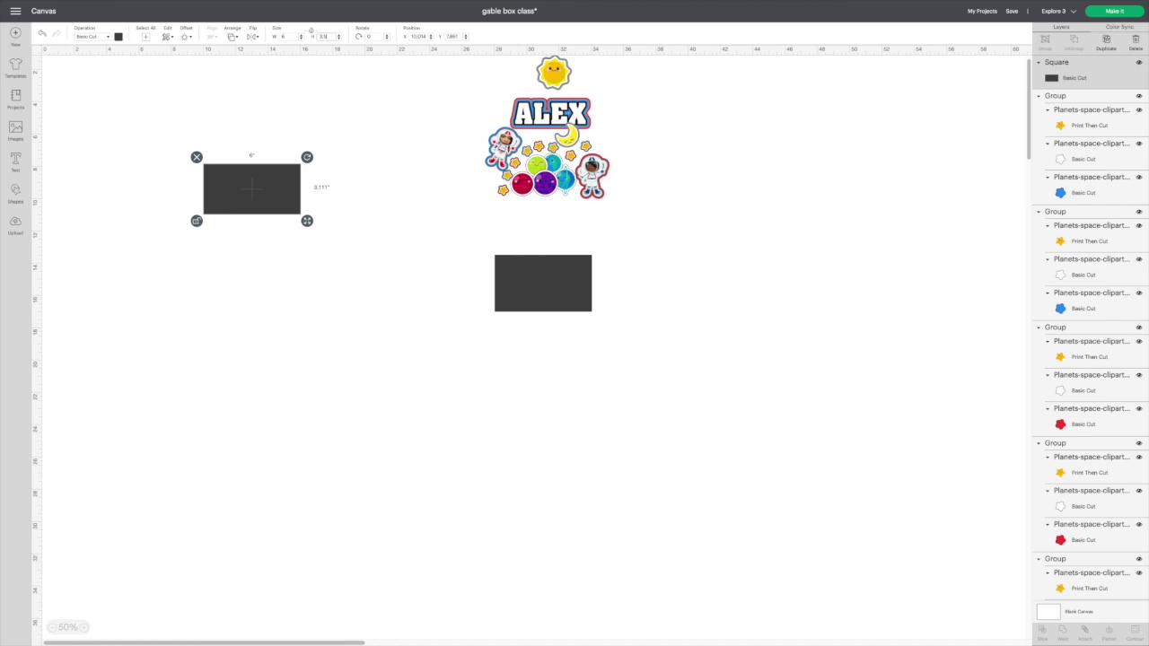
type("3.5")
key("Return")
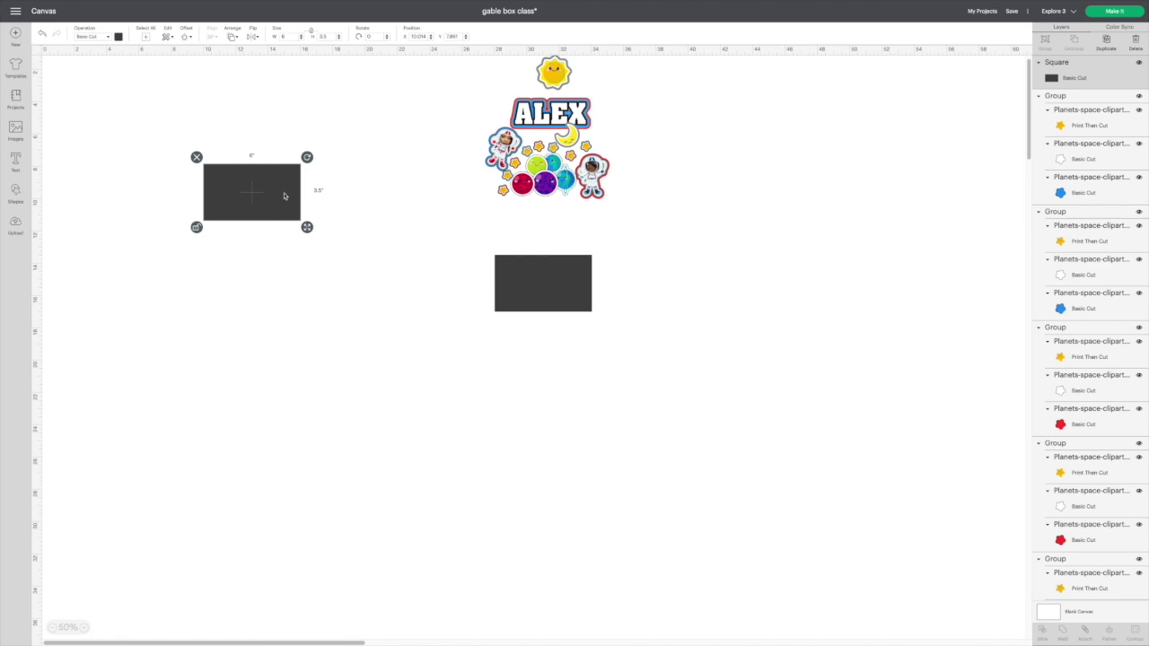
- Move the new rectangle to an empty canvas area at about X 4.2 and Y 14.6 inches
left_click_drag(264, 191, 153, 321)
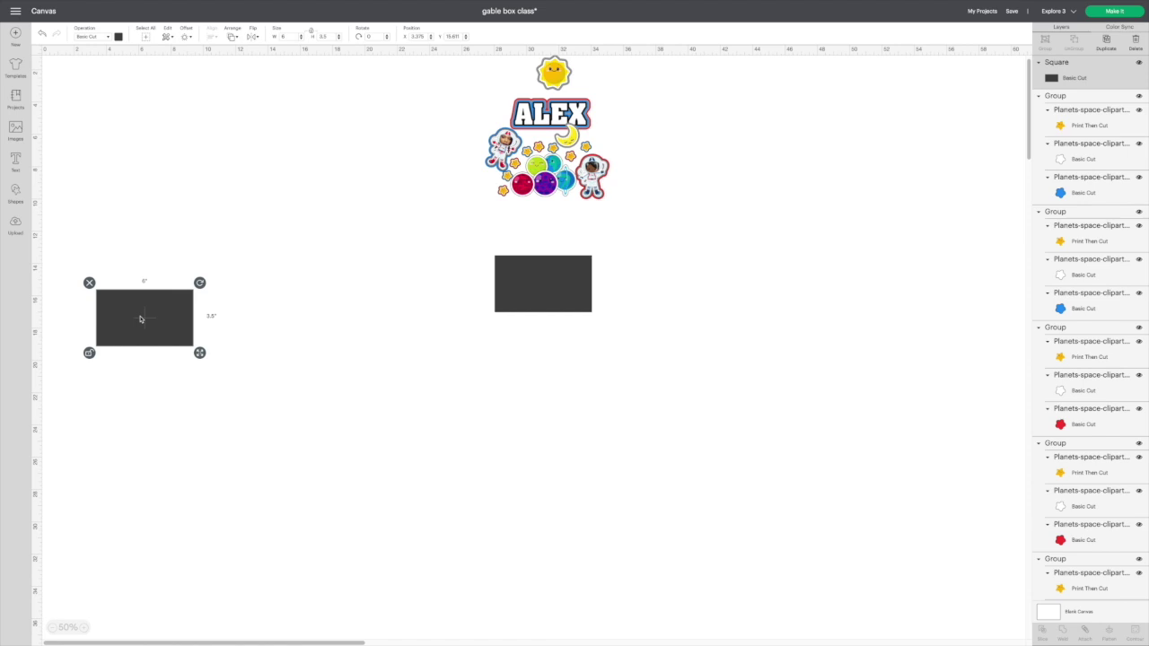
left_click_drag(140, 318, 147, 295)
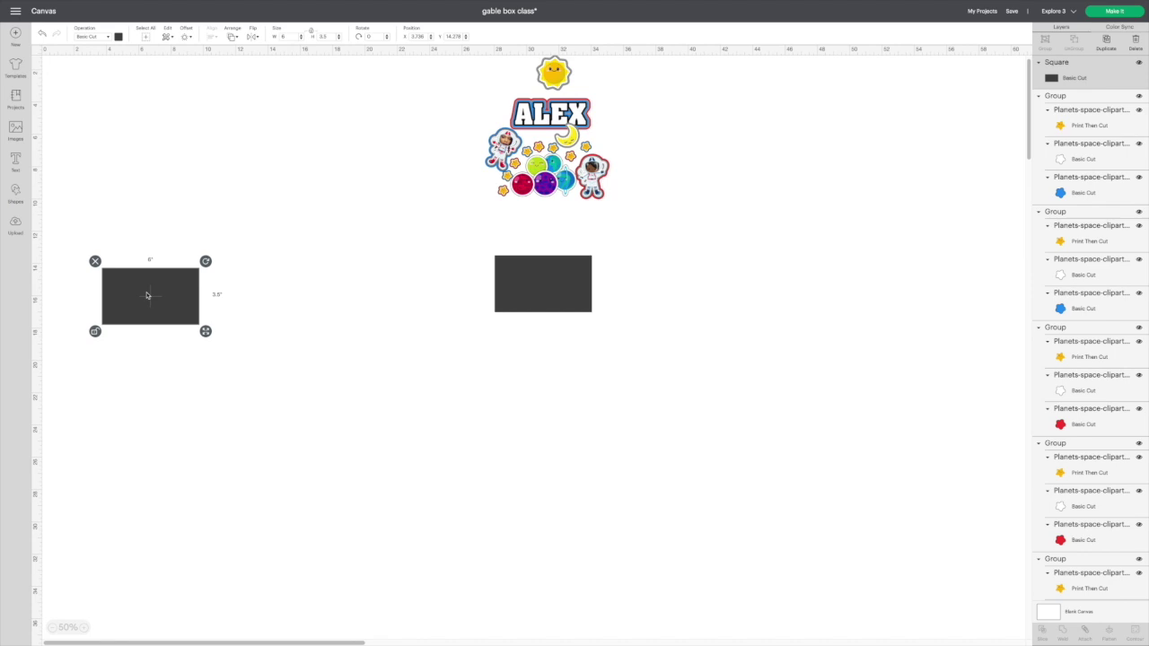
mouse_move(147, 295)
left_mouse_down()
mouse_move(145, 305)
mouse_move(159, 287)
mouse_move(159, 299)
left_mouse_up()
left_click(112, 260)
scroll(112, 252, "down", 1)
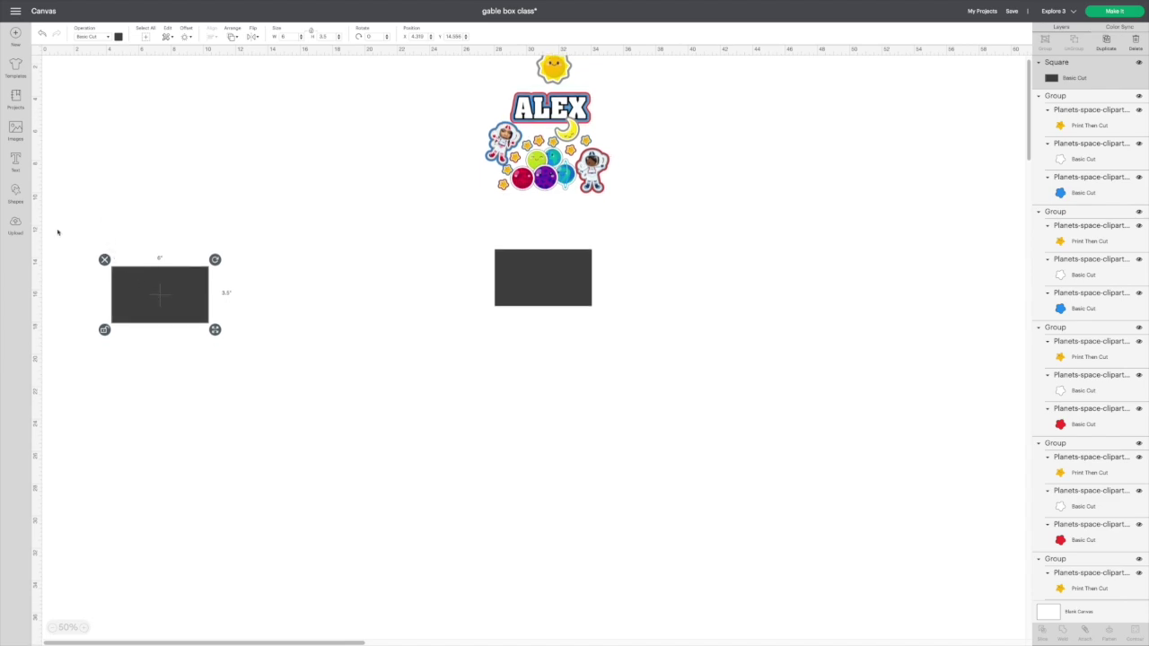
- Start a new image upload and browse the computer for the file
left_click(24, 227)
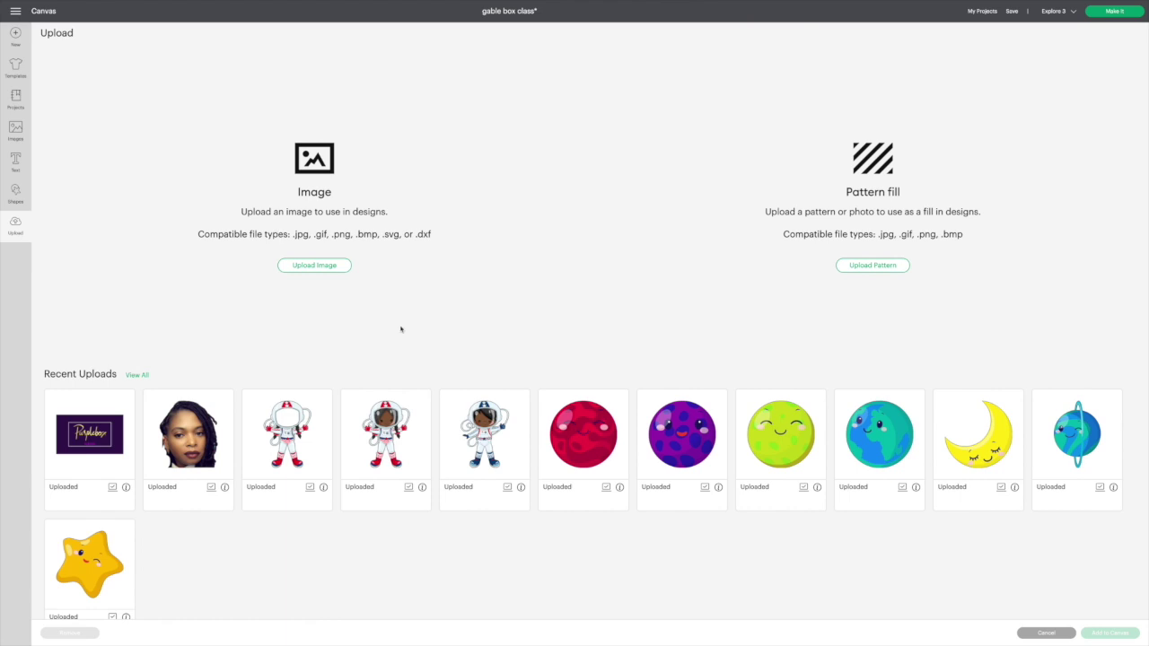
left_click(315, 267)
left_click(605, 316)
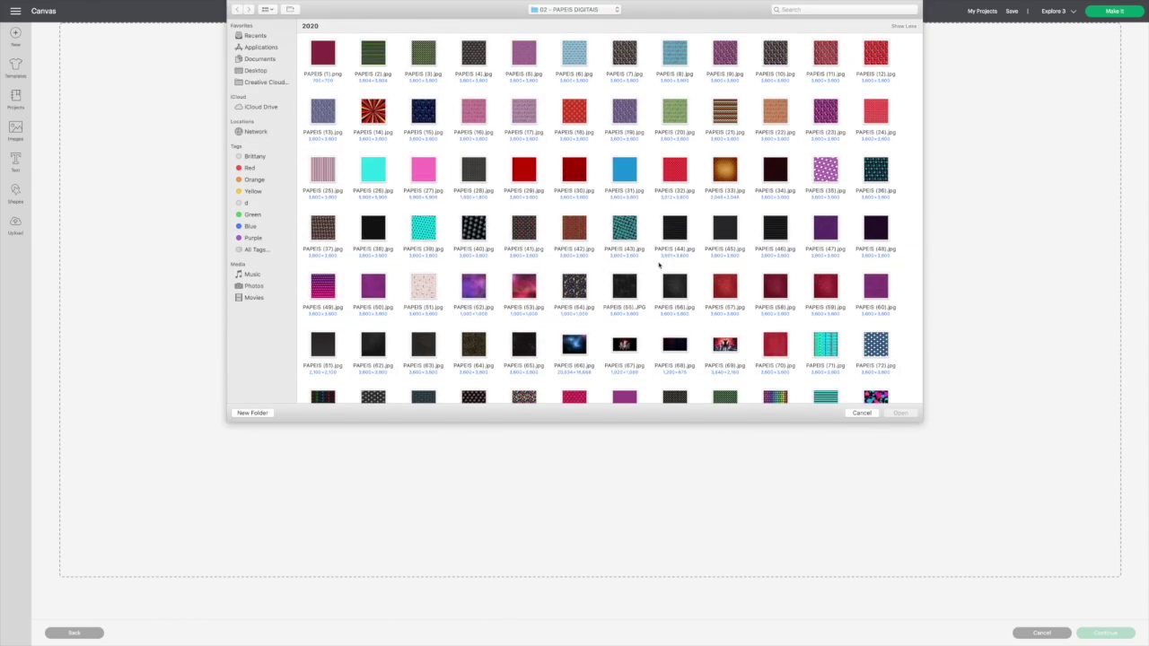
- Go to the Documents folder in the file browser and arrange its items by Name
left_click(787, 11)
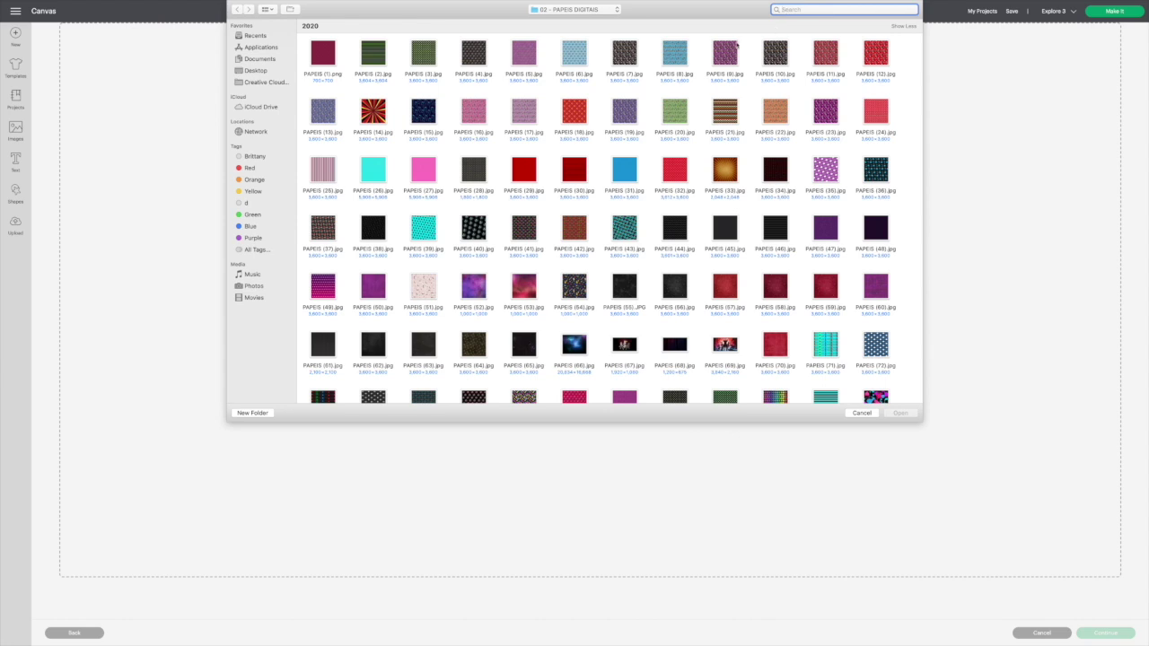
left_click(258, 72)
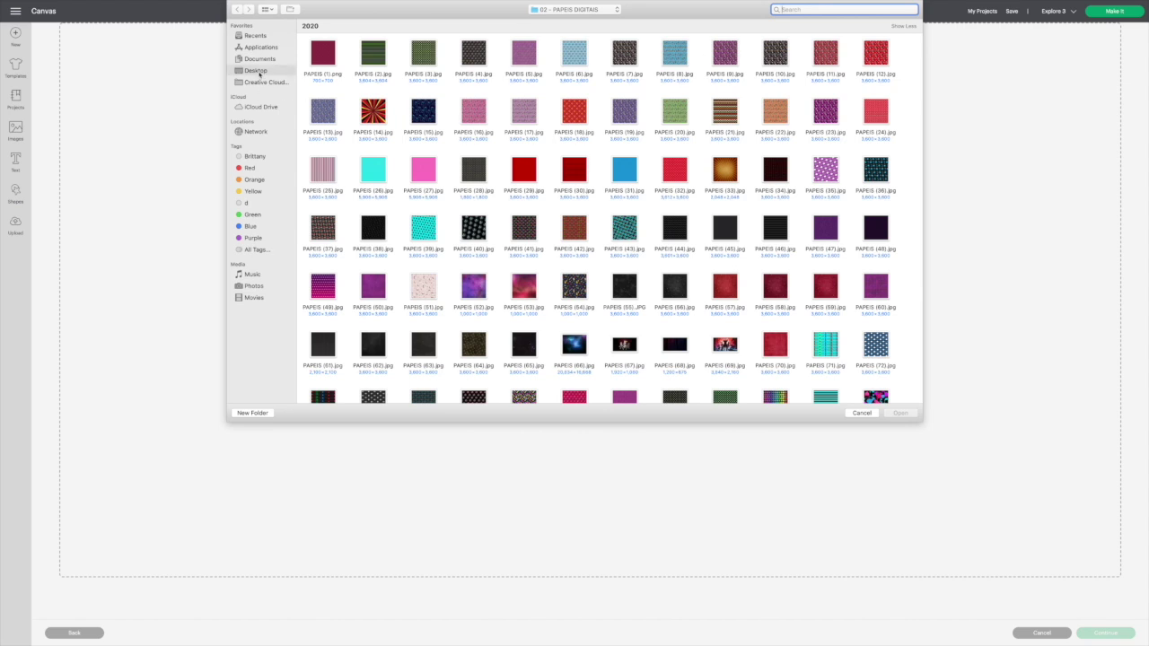
left_click(260, 59)
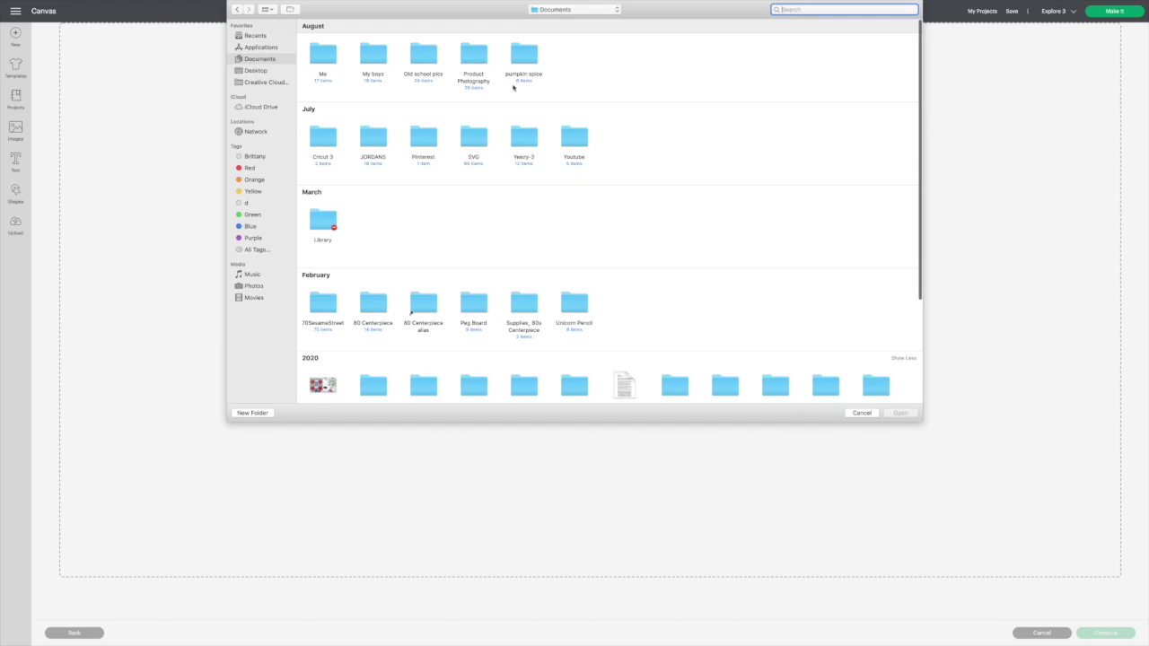
left_click(272, 10)
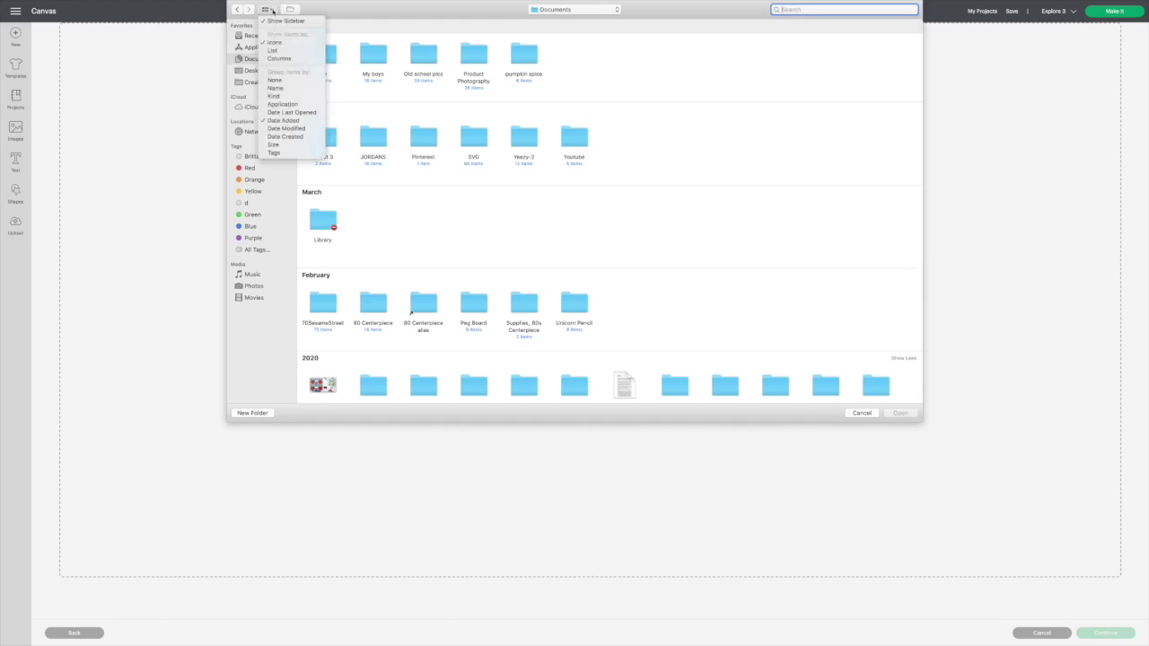
left_click(277, 93)
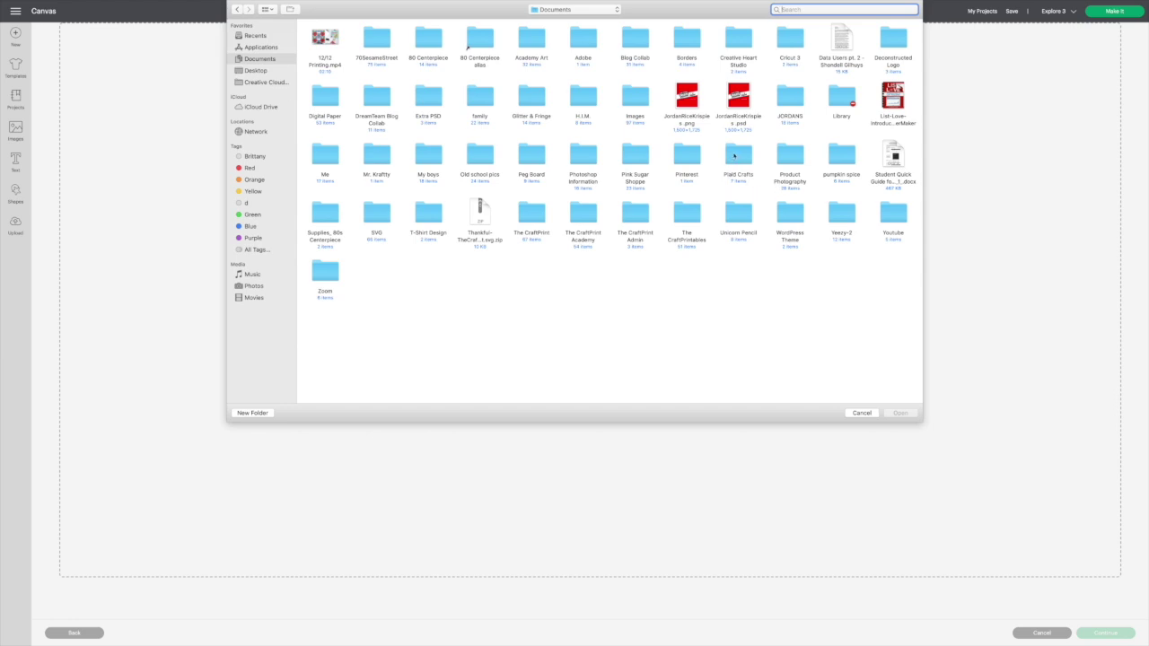
- Open the ASTRONAUT folder inside Images and MUJKA
double_click(635, 94)
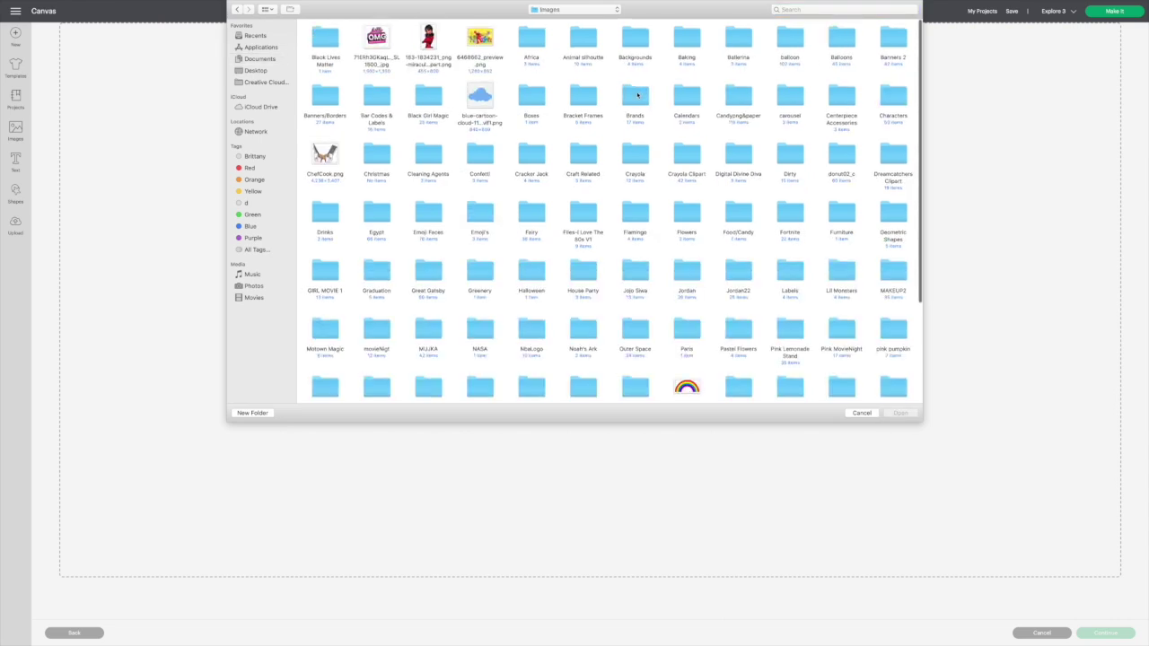
scroll(655, 126, "down", 3)
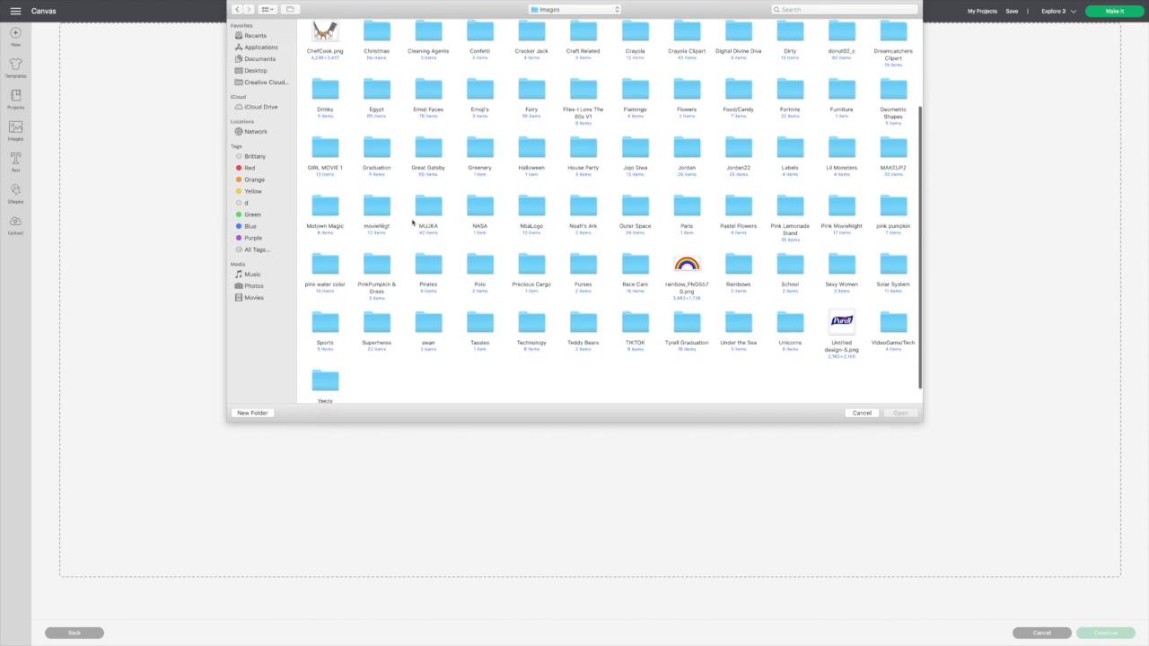
double_click(424, 207)
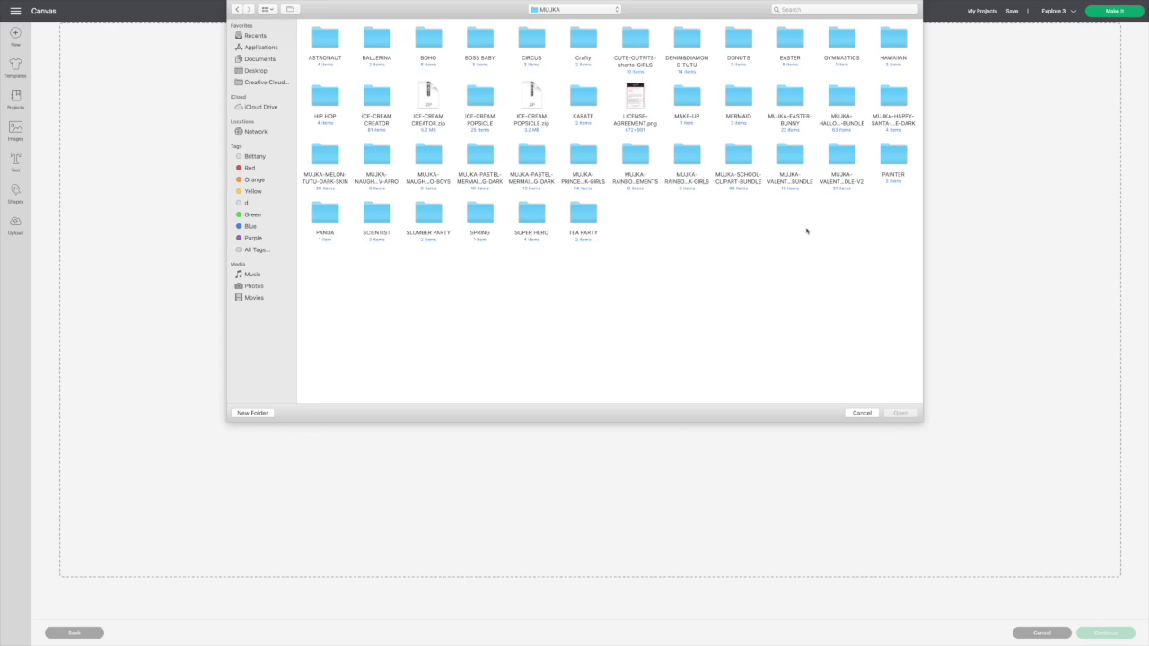
double_click(329, 38)
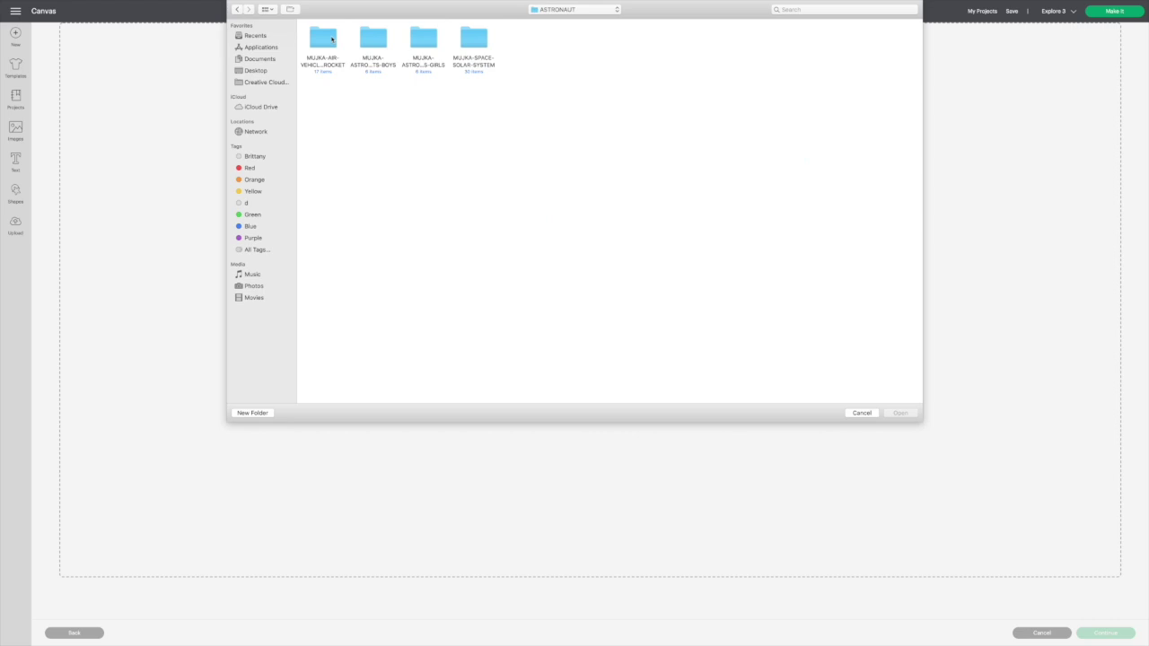
- Load the star image PLANETS-SPACE-CLIPART-27.png from the MUJKA-SPACE-SOLAR-SYSTEM folder
double_click(331, 39)
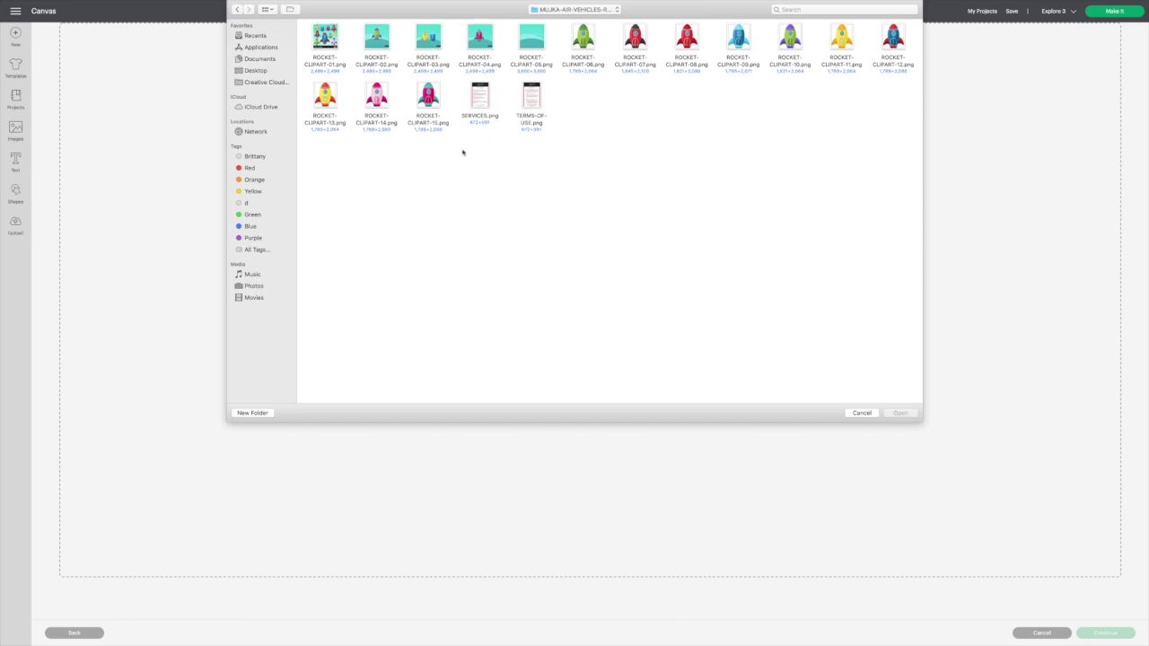
key("super+Up")
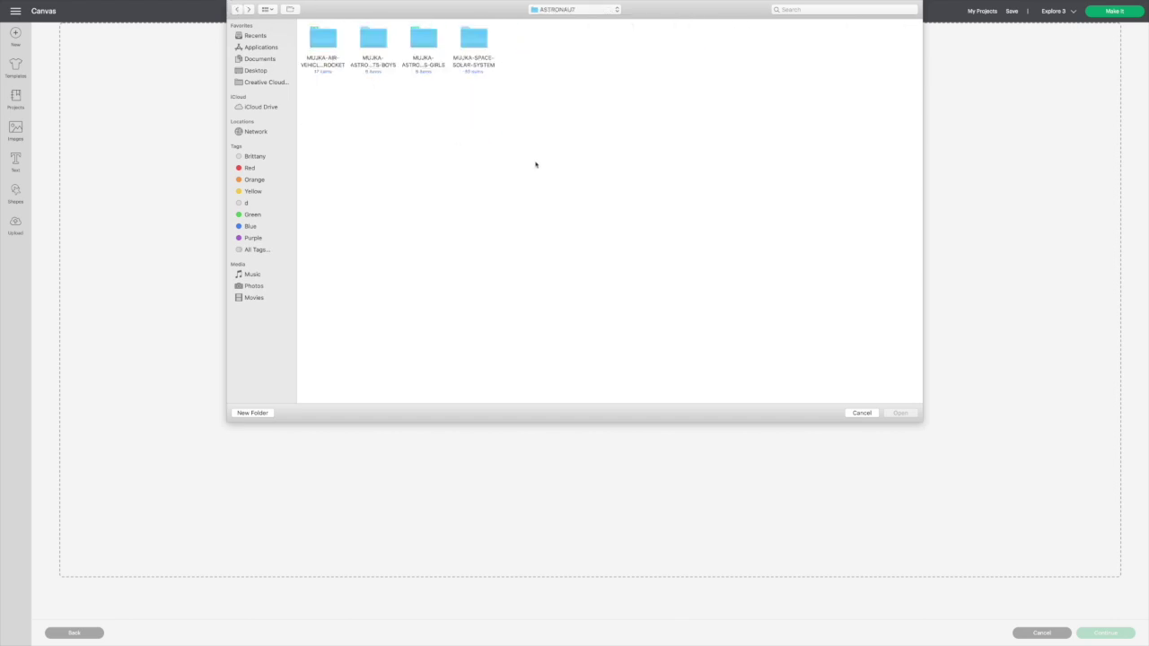
double_click(473, 38)
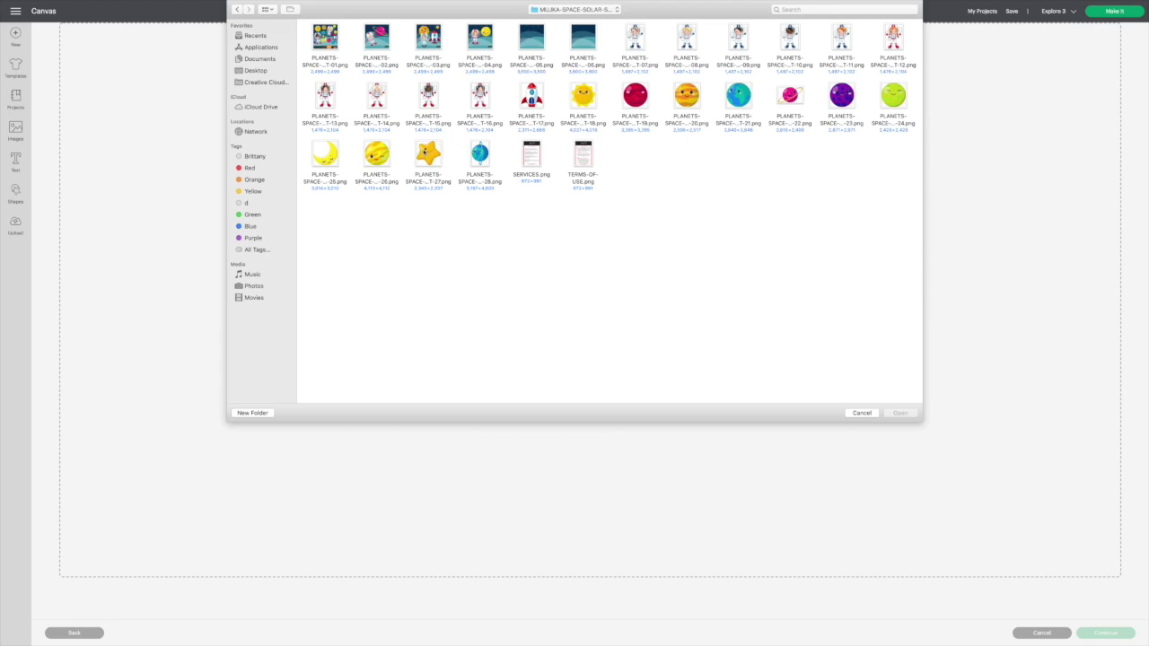
left_click(428, 154)
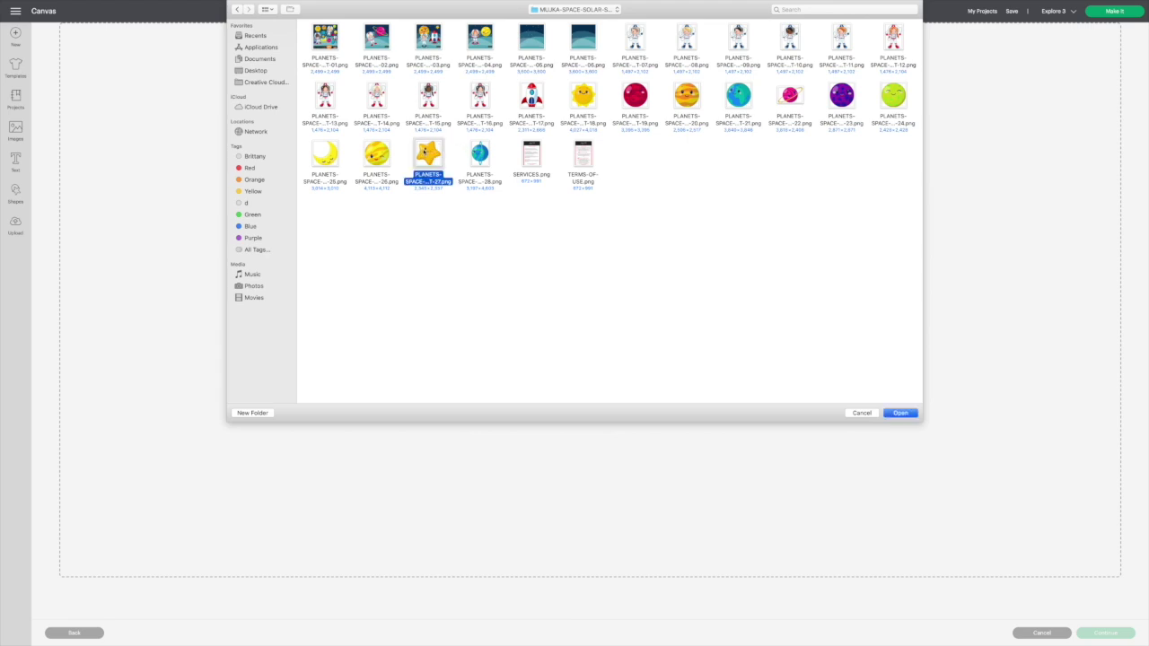
left_click(900, 413)
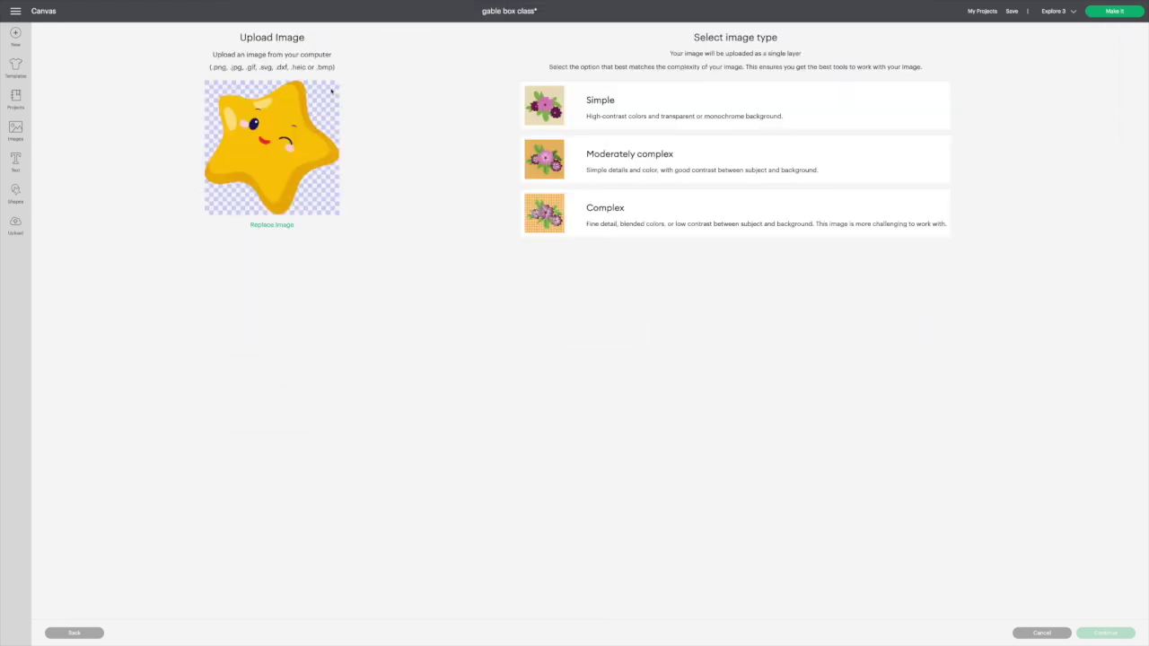
- Set the star's image type to Complex and accept it without removing any background
left_click(695, 206)
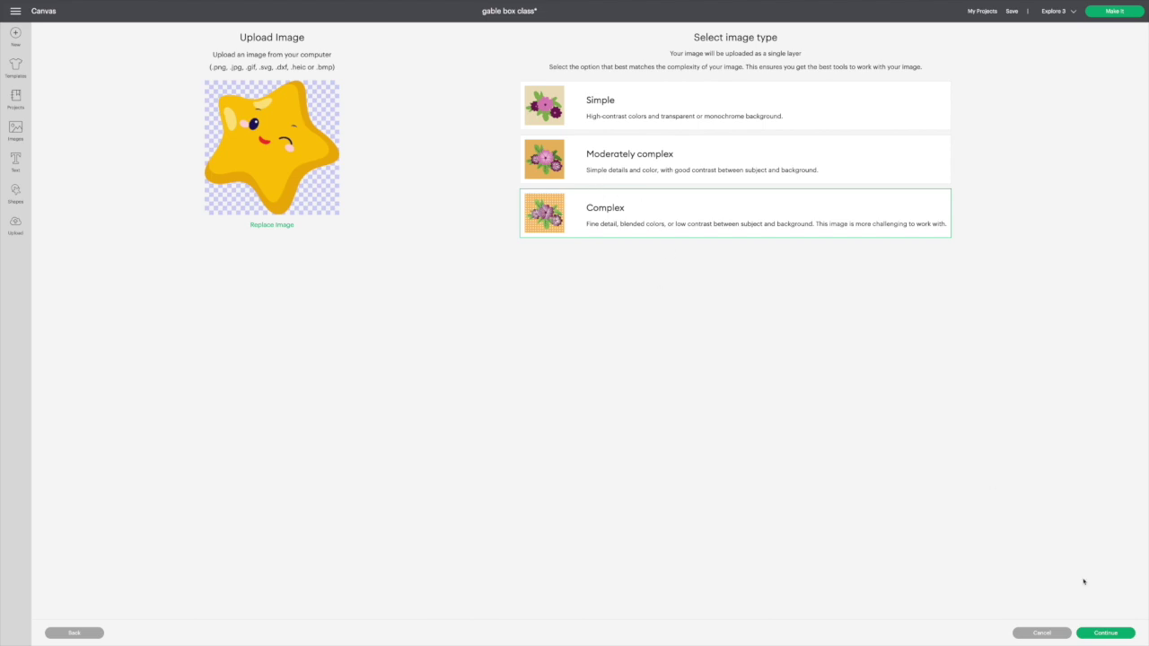
left_click(1105, 633)
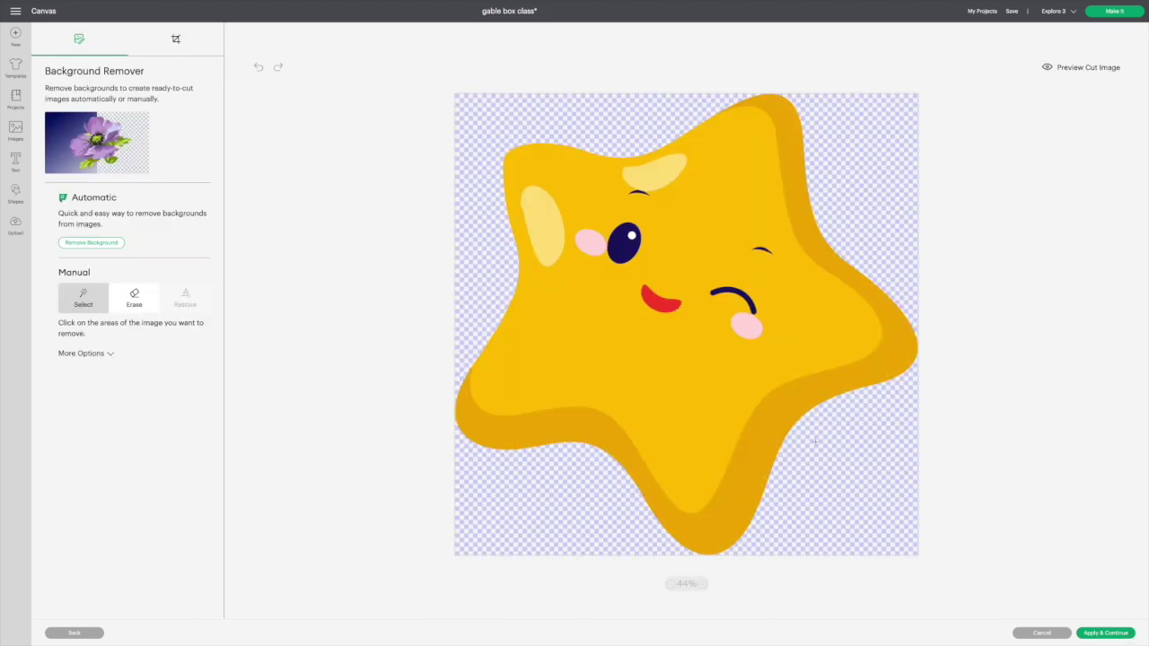
left_click(1105, 633)
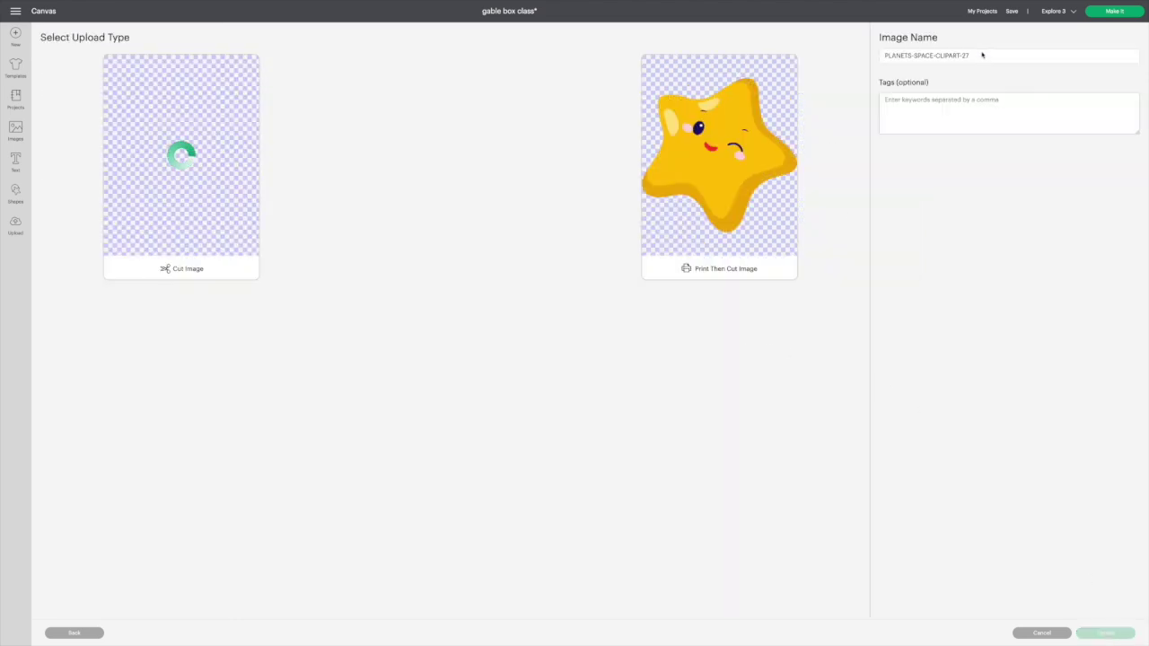
- Name the image "star" and choose Print Then Cut Image as its upload type
triple_click(928, 56)
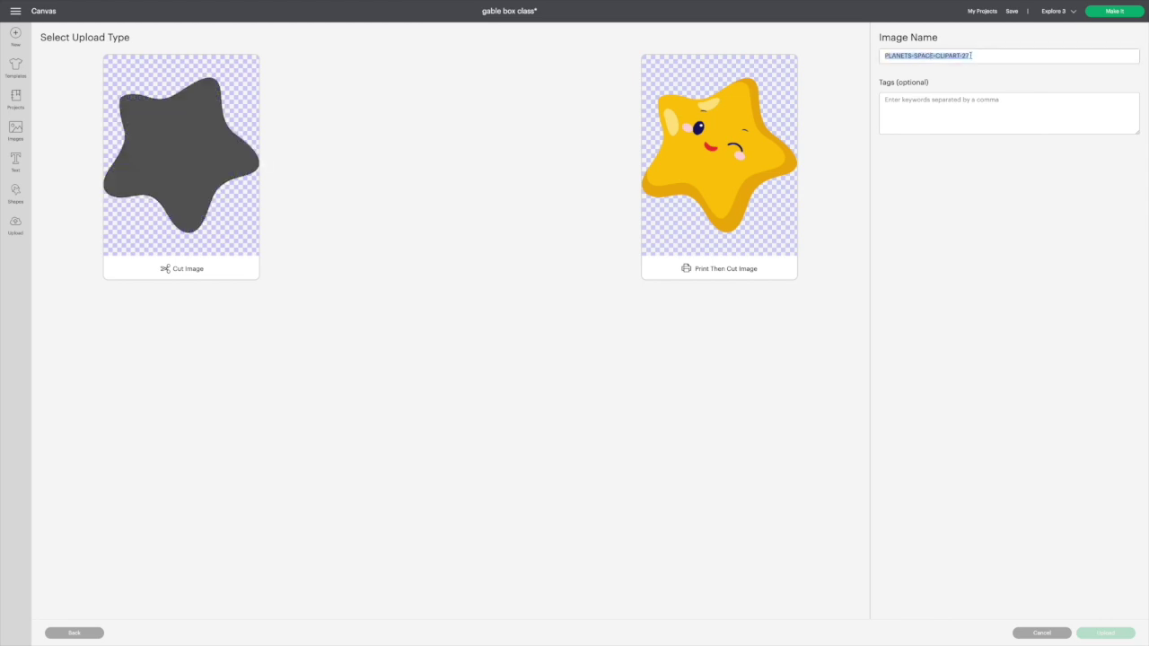
type("star")
left_click(692, 115)
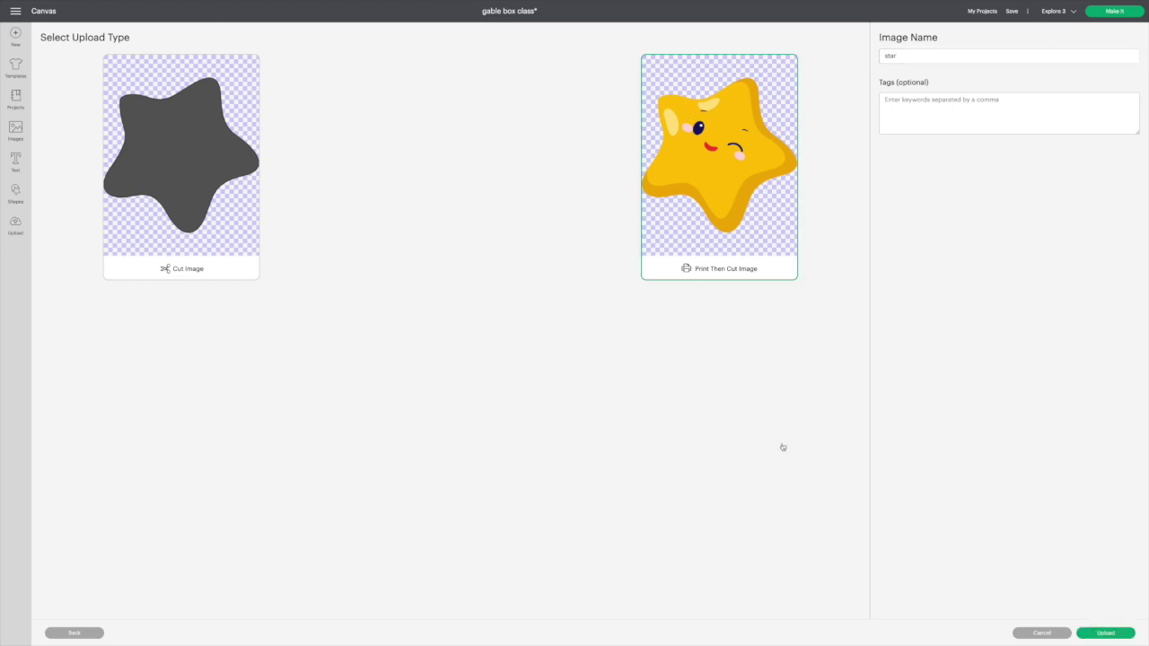
- Finish uploading the star and load the girl astronaut image PLANETS-SPACE-CLIPART-16.png for a new upload
left_click(1090, 634)
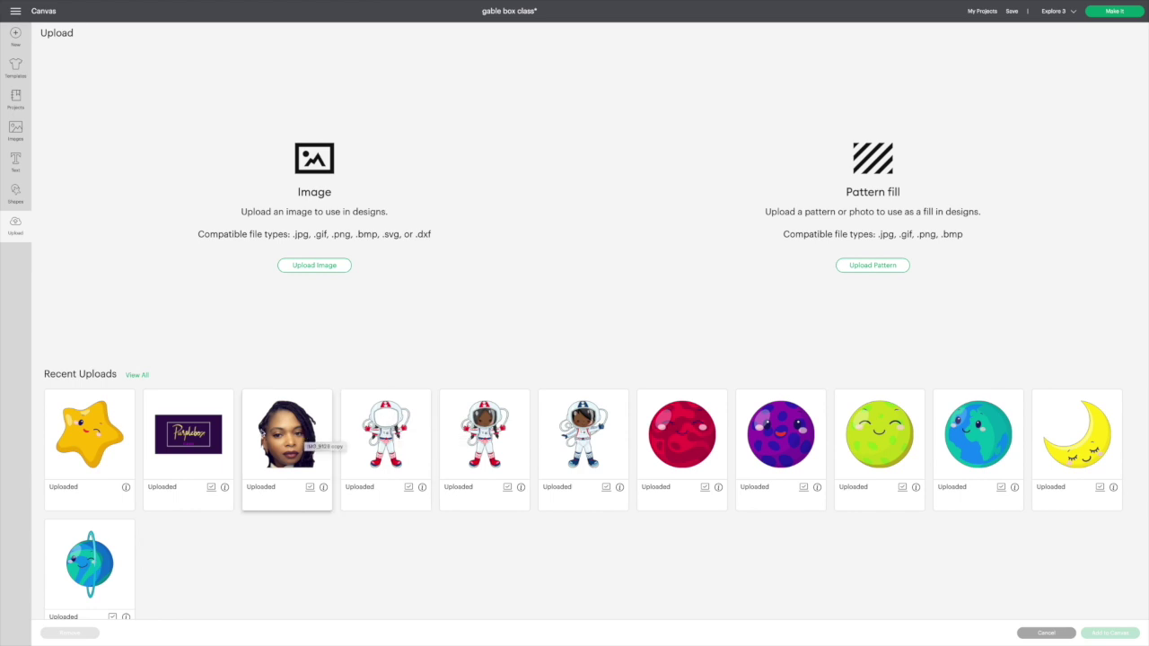
left_click(313, 264)
left_click(581, 313)
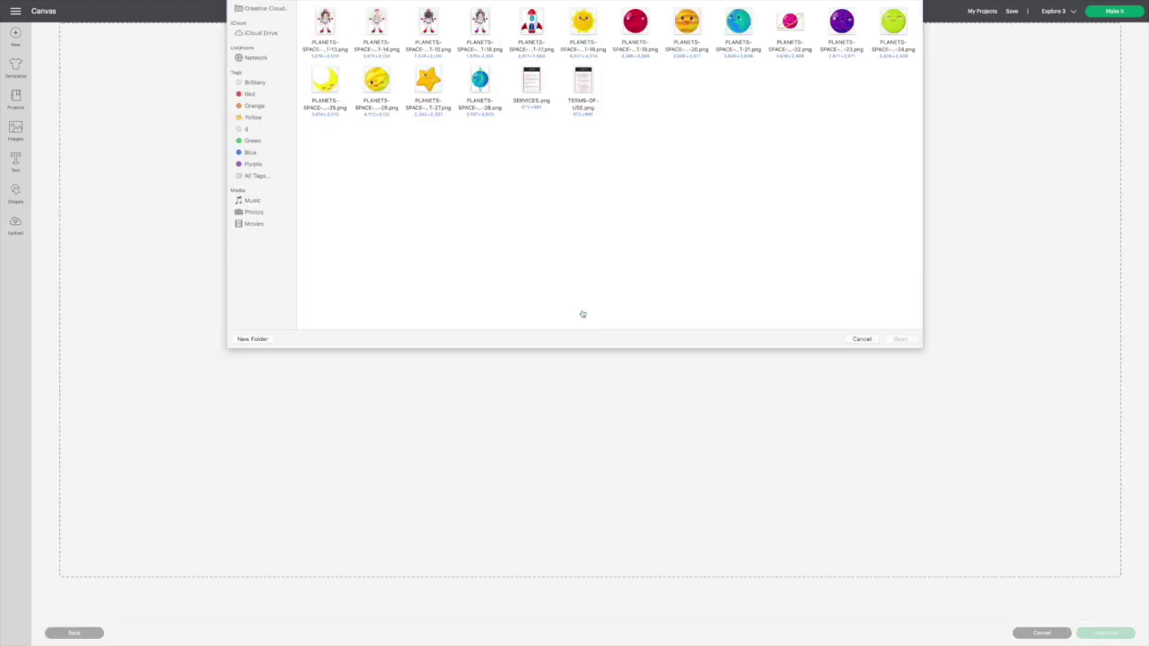
left_click(479, 99)
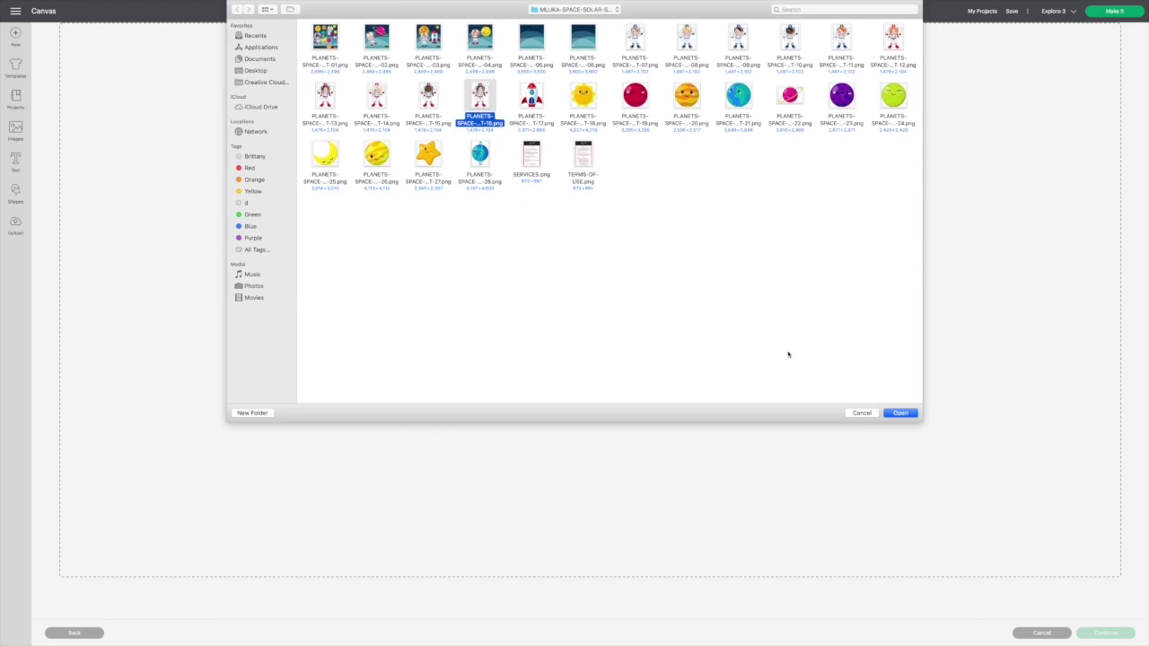
left_click(899, 413)
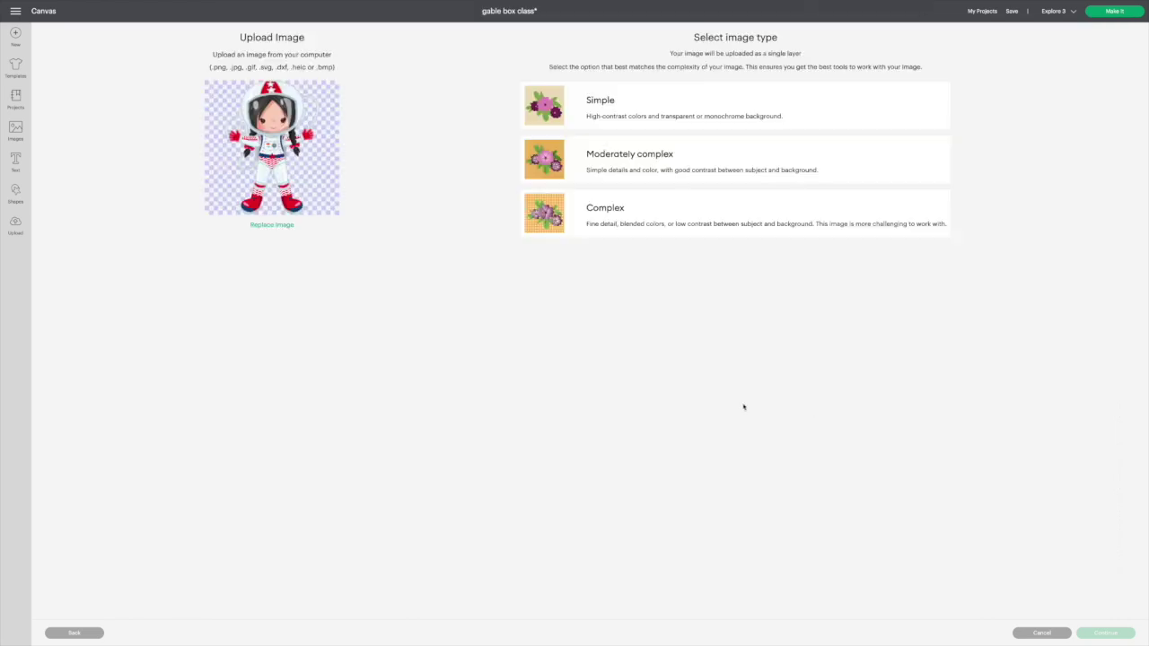
- Upload the girl astronaut as a Complex image with its background untouched, using the Print Then Cut Image type
left_click(614, 214)
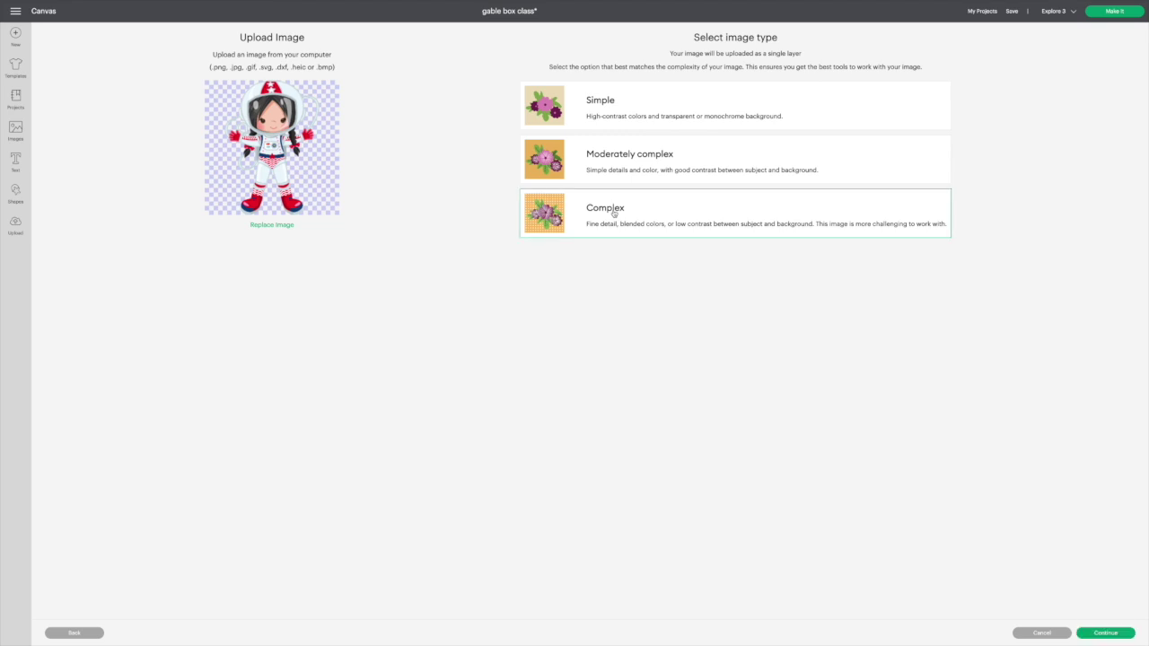
left_click(1095, 633)
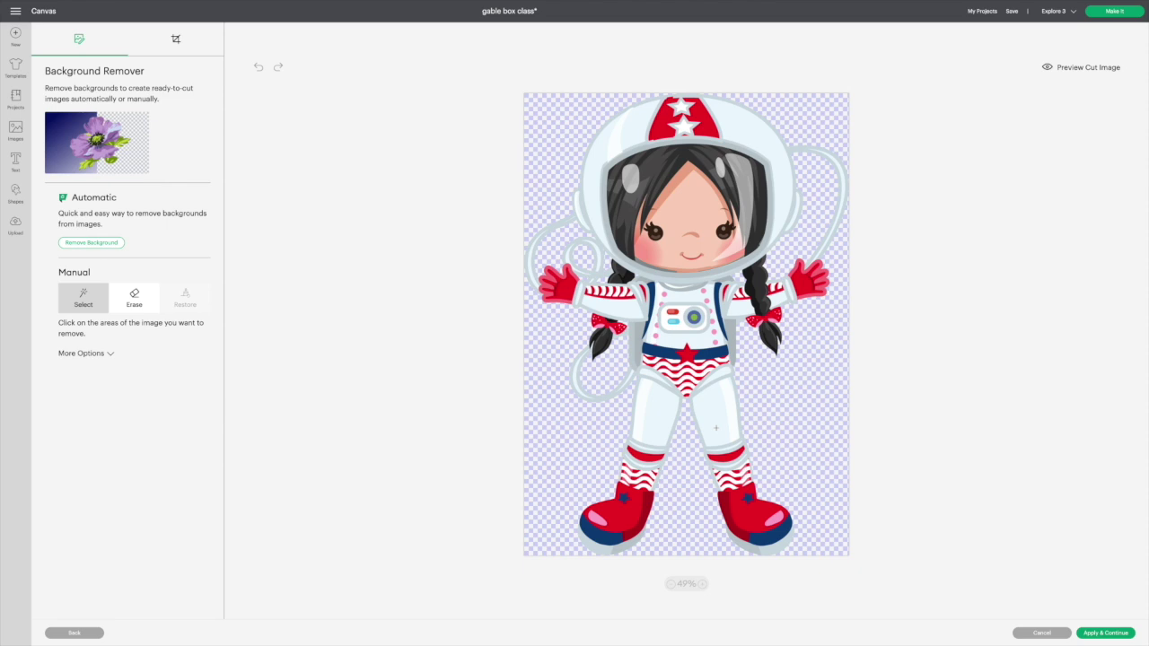
left_click(1088, 632)
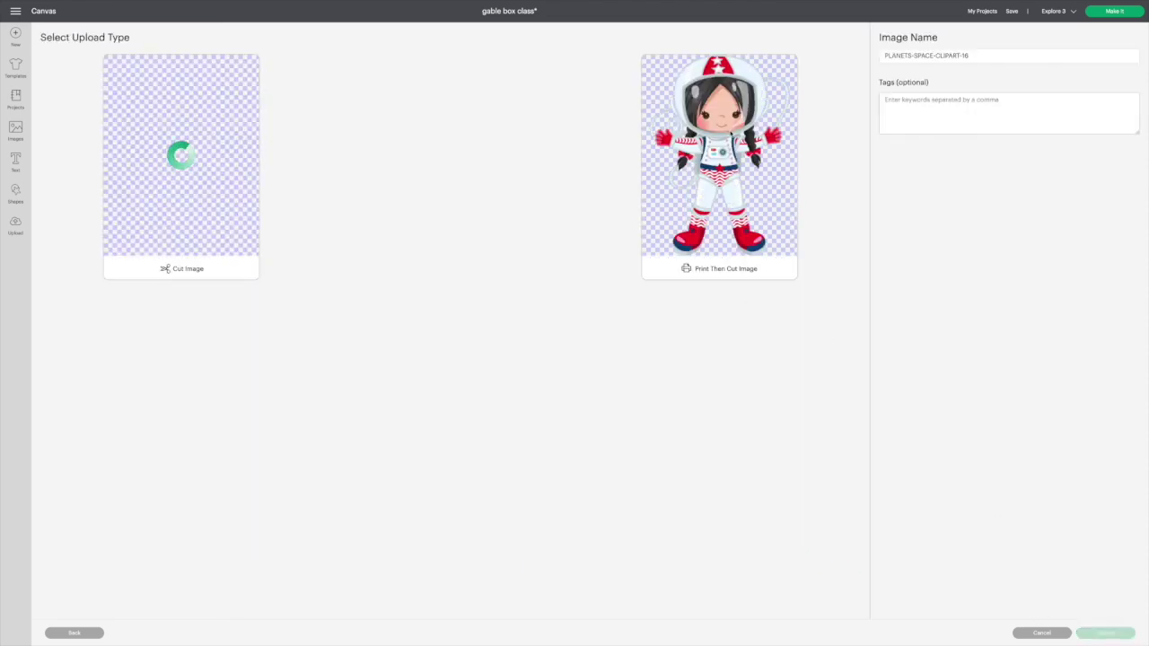
left_click(730, 271)
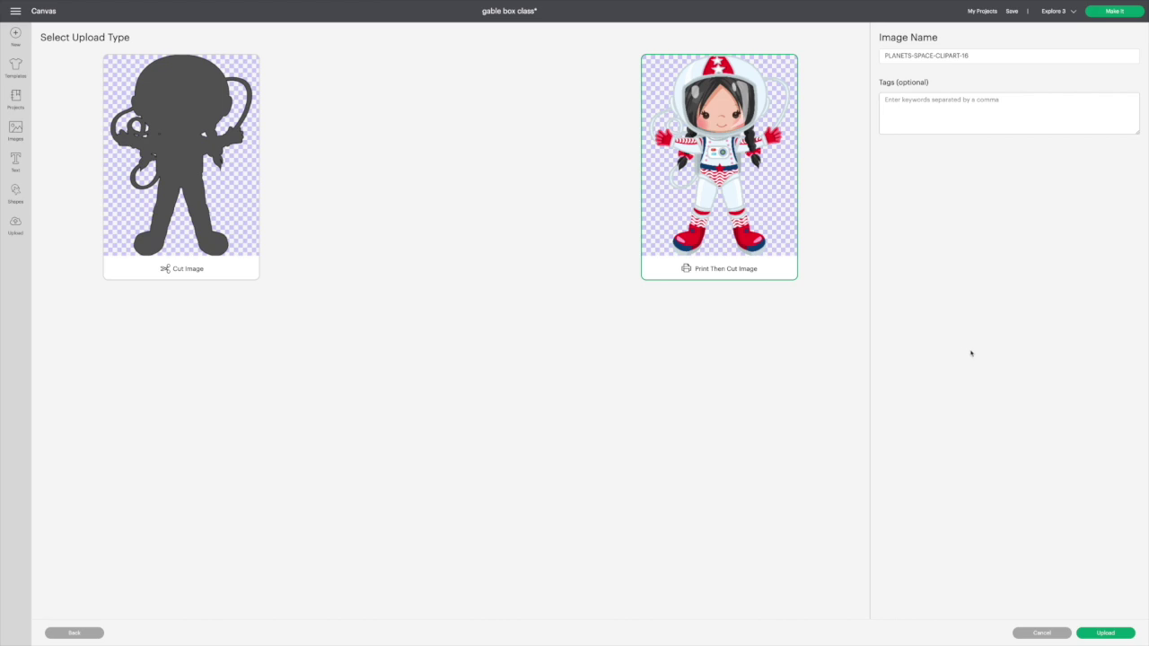
left_click(1109, 634)
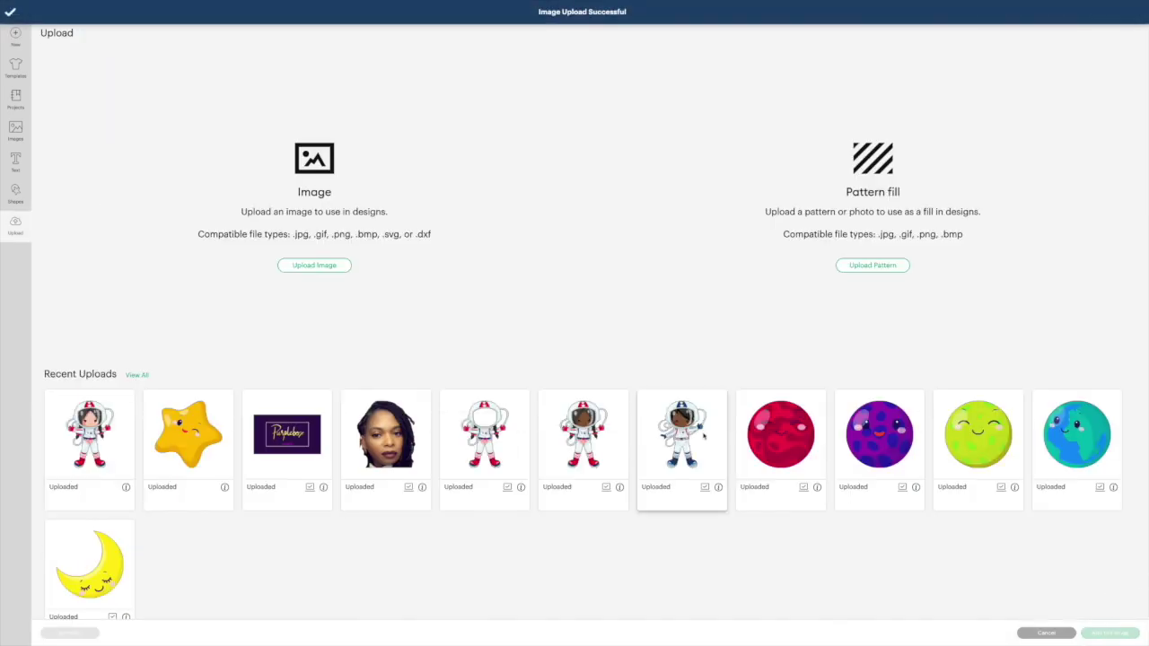
- Load PLANETS-SPACE-CLIPART-16.png again as a second upload and set its image type to Complex
left_click(334, 265)
left_click(589, 314)
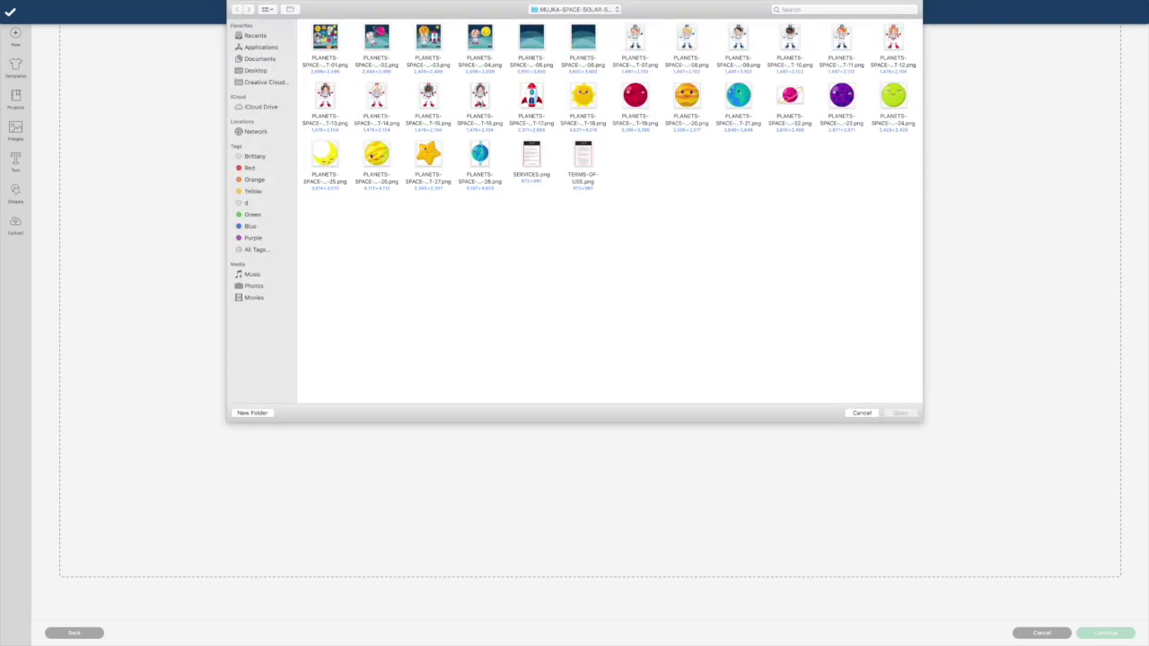
left_click(479, 99)
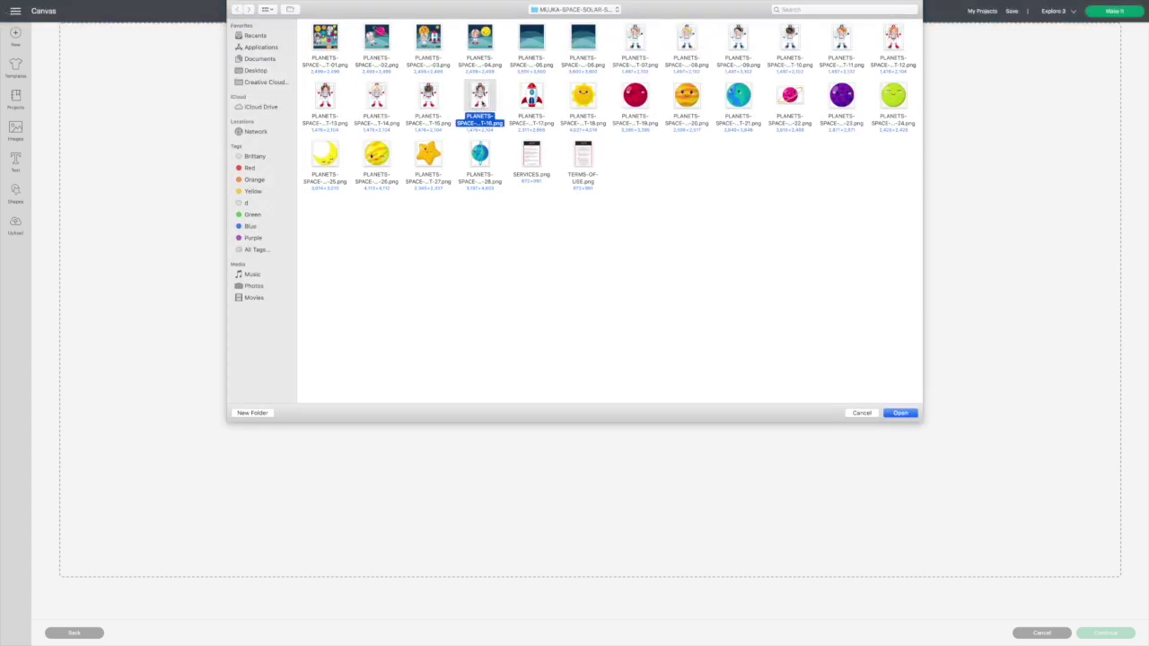
left_click(900, 412)
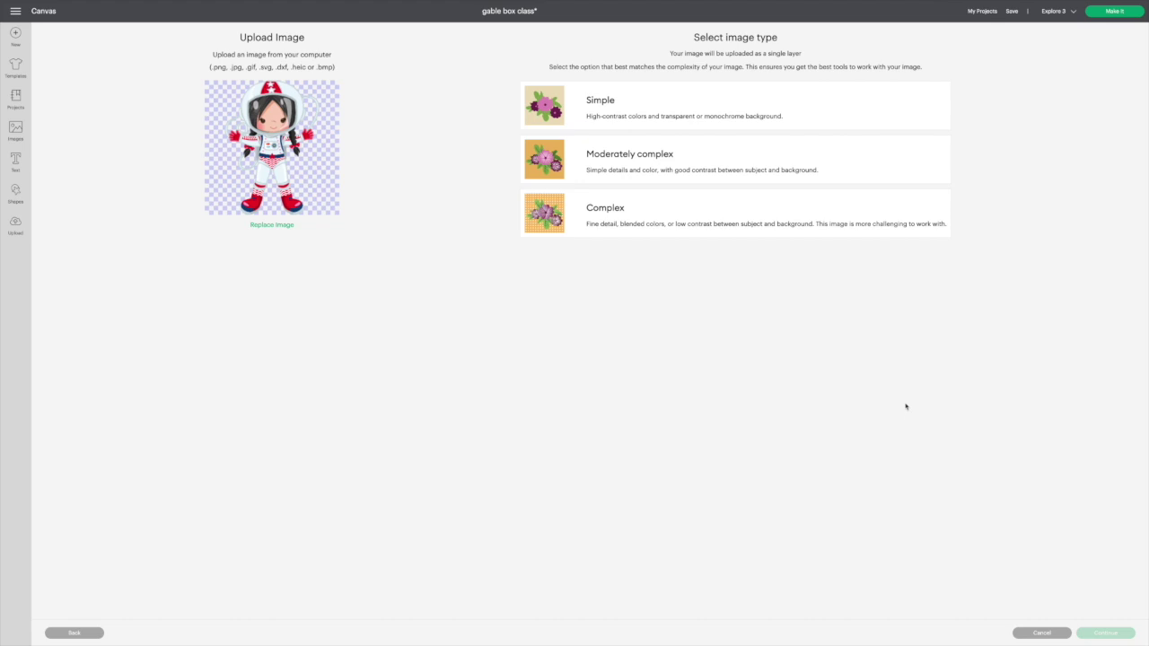
left_click(610, 212)
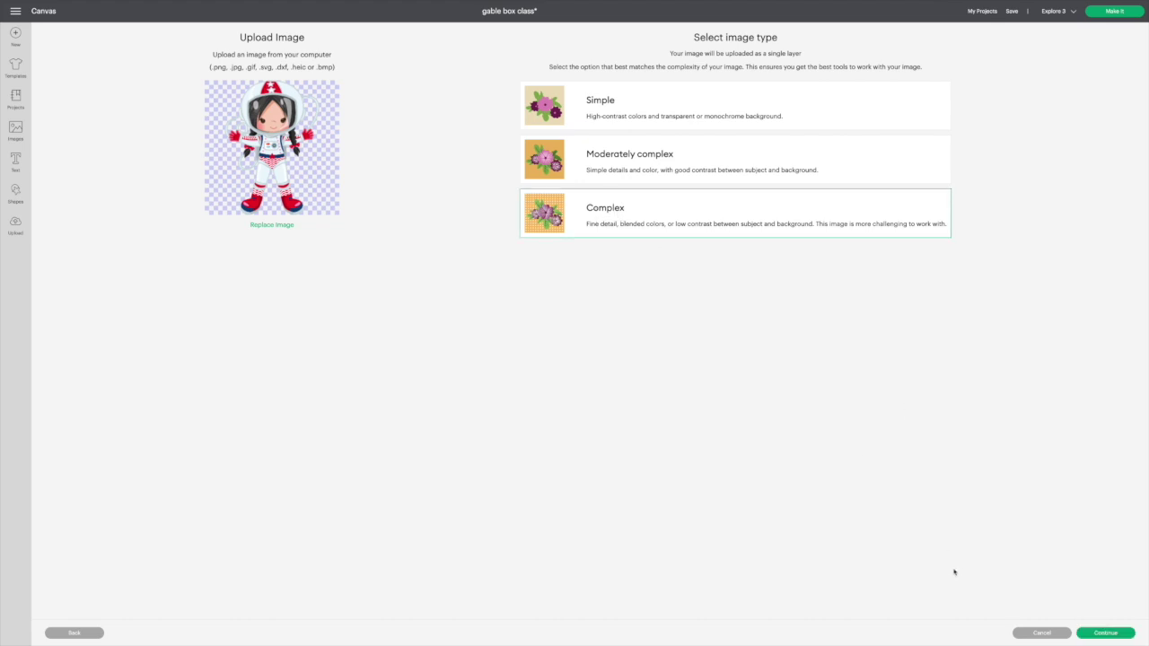
left_click(1106, 633)
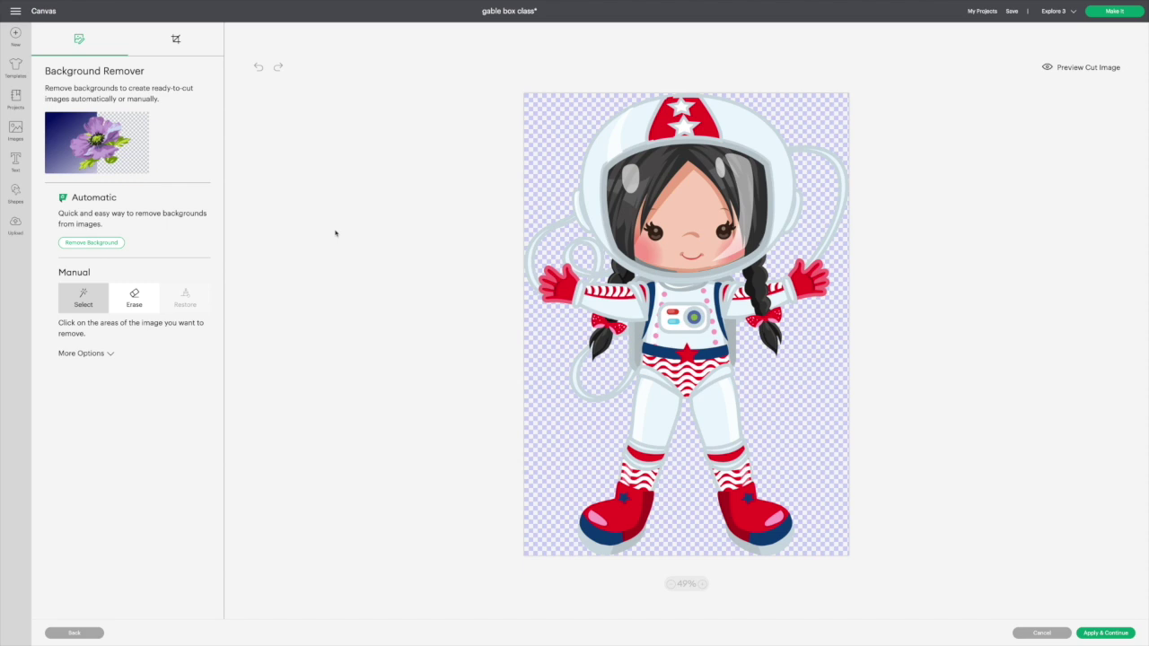
- Remove the astronaut's skin, hair and eye colour areas inside the helmet opening with the background remover's Select tool
left_click(683, 219)
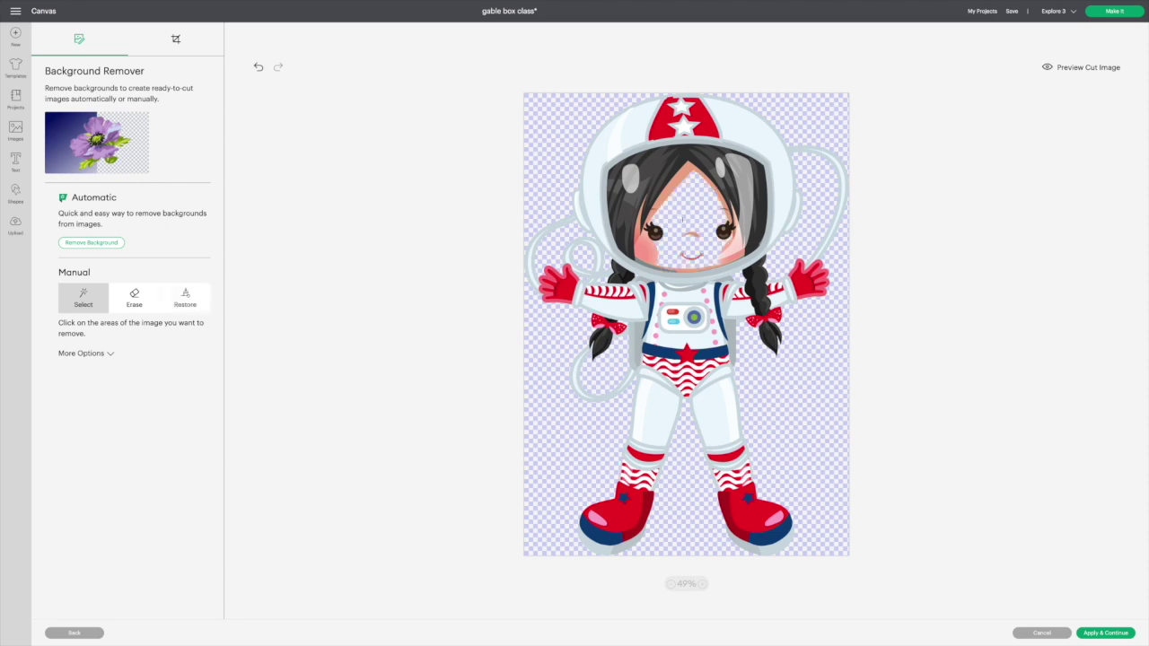
left_click(673, 169)
left_click(638, 163)
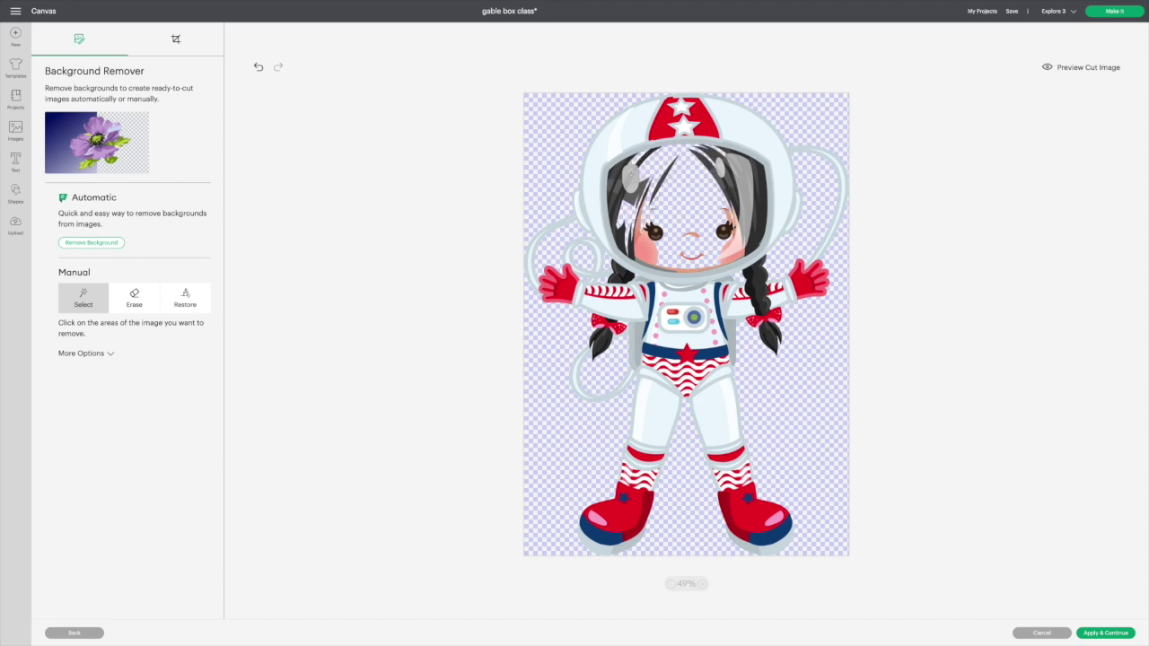
left_click(616, 197)
left_click(614, 176)
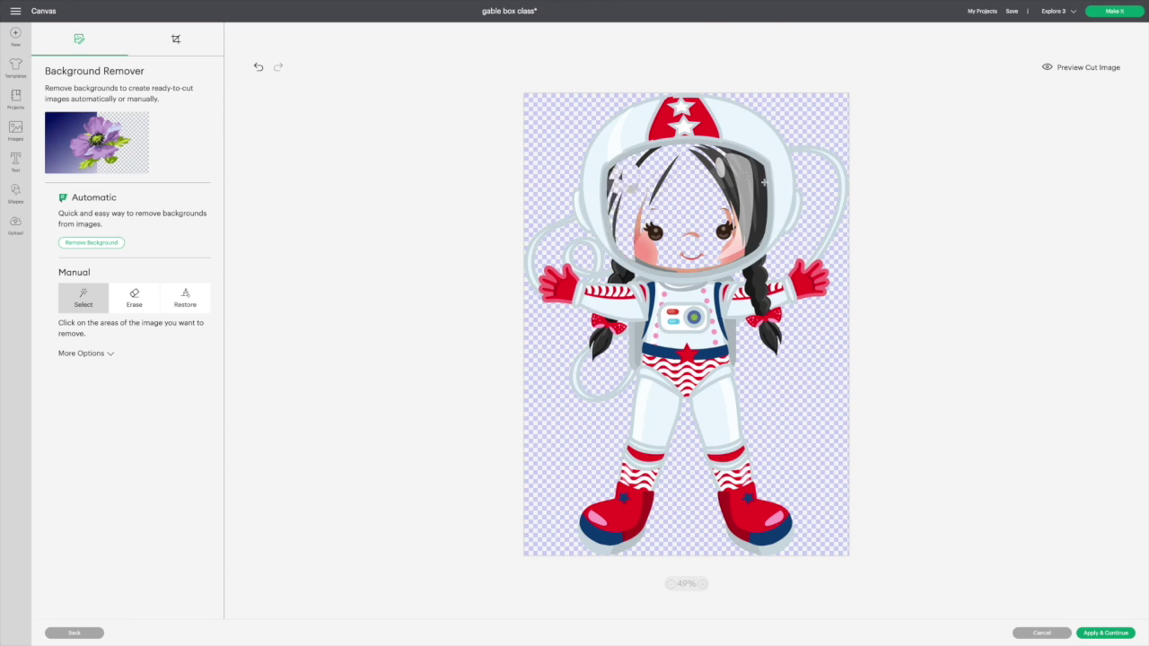
left_click(763, 183)
left_click(760, 184)
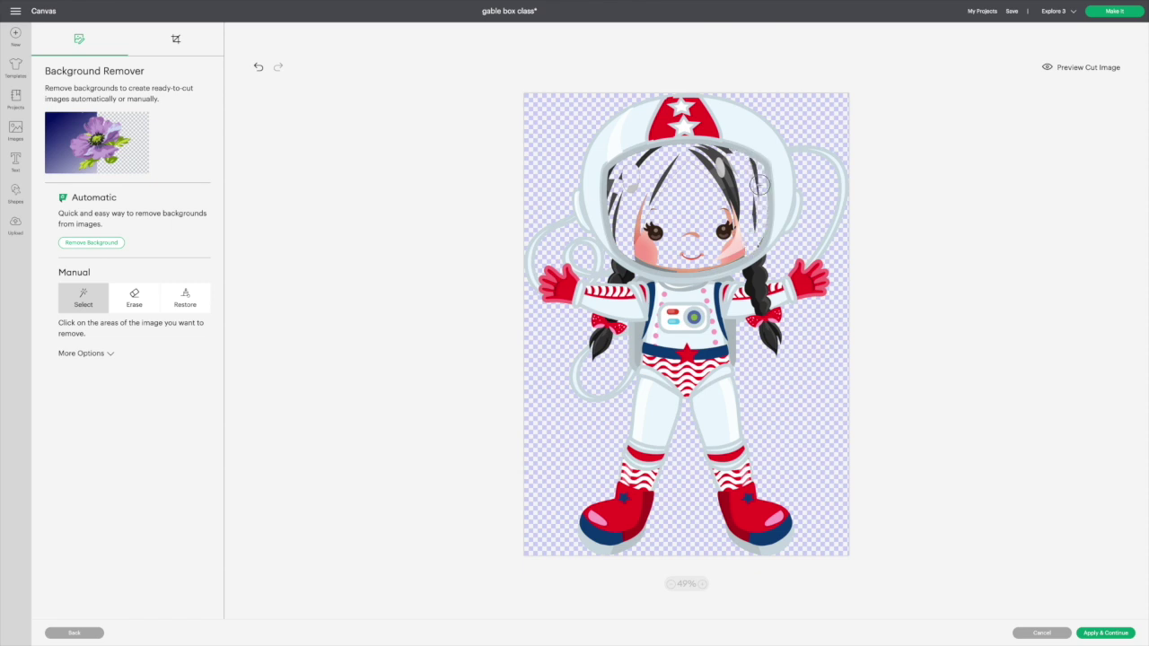
left_click(734, 258)
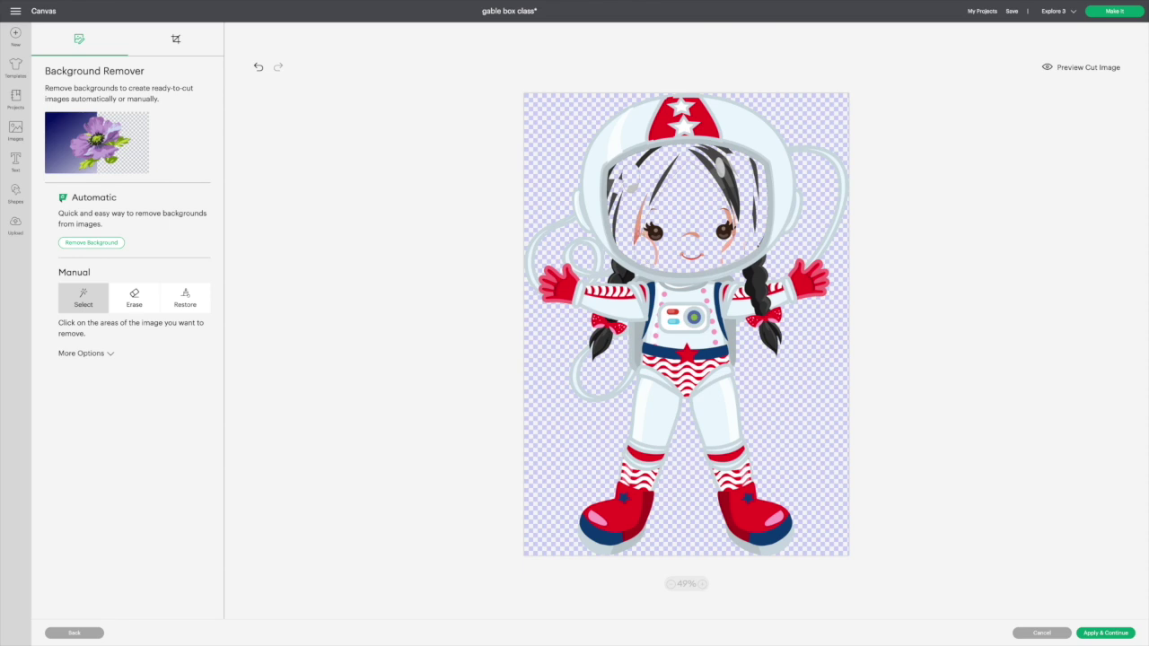
left_click(654, 231)
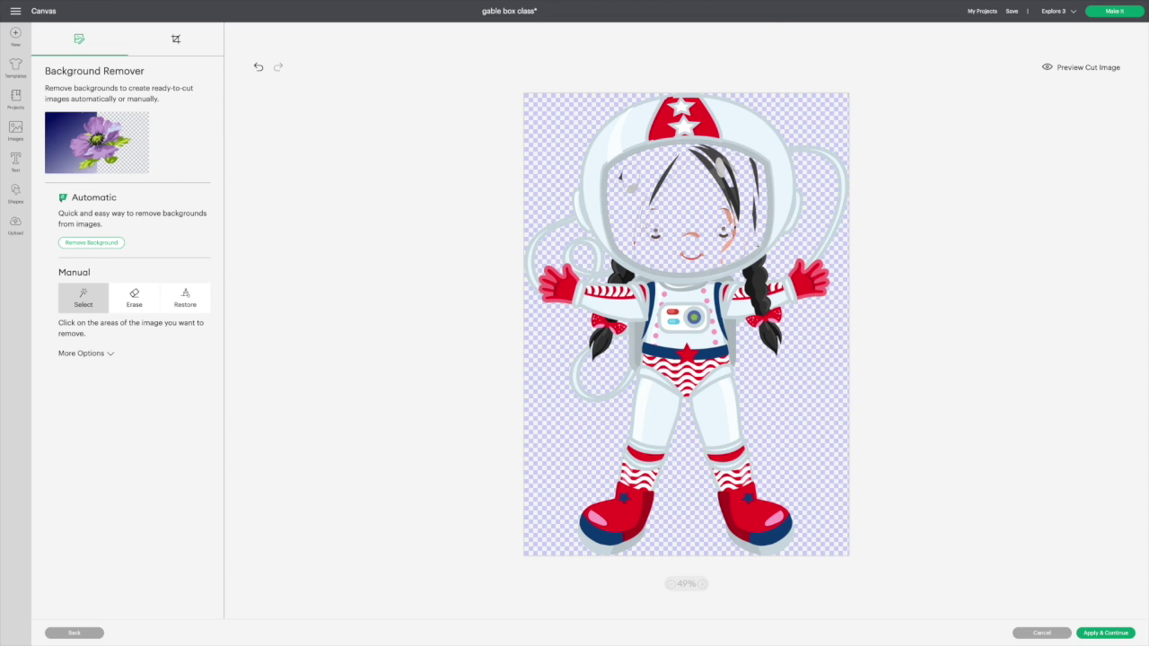
left_click(758, 180)
left_click(729, 193)
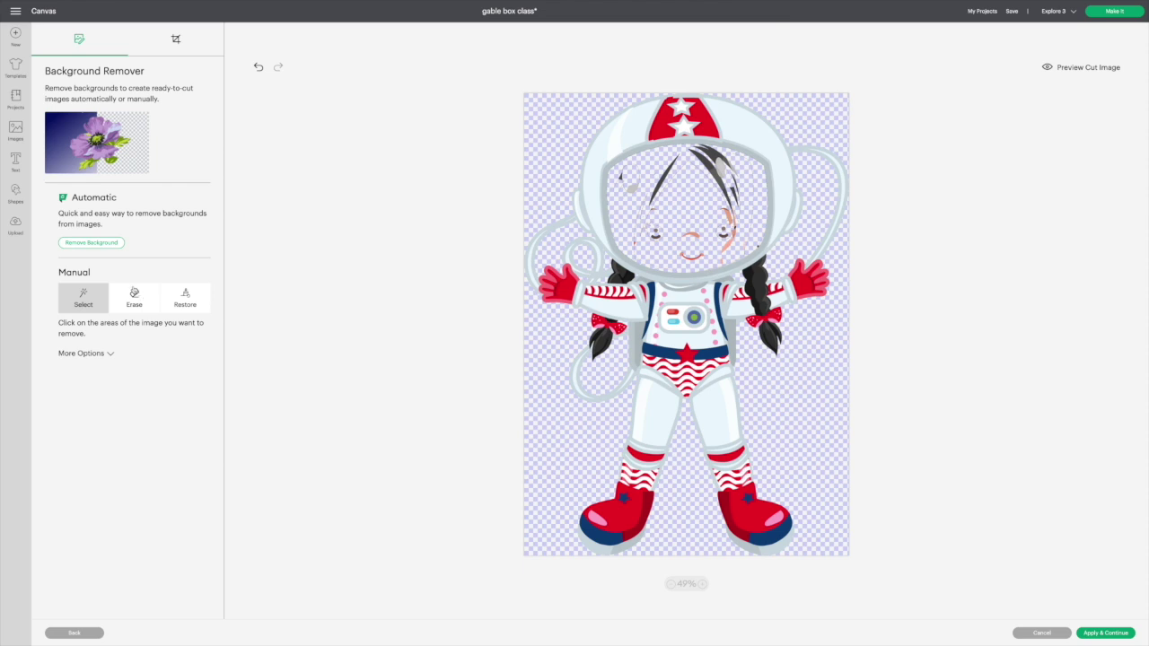
- Erase the leftover face and hair fragments inside the helmet with an eraser size of 74, undoing stray strokes
left_click(136, 299)
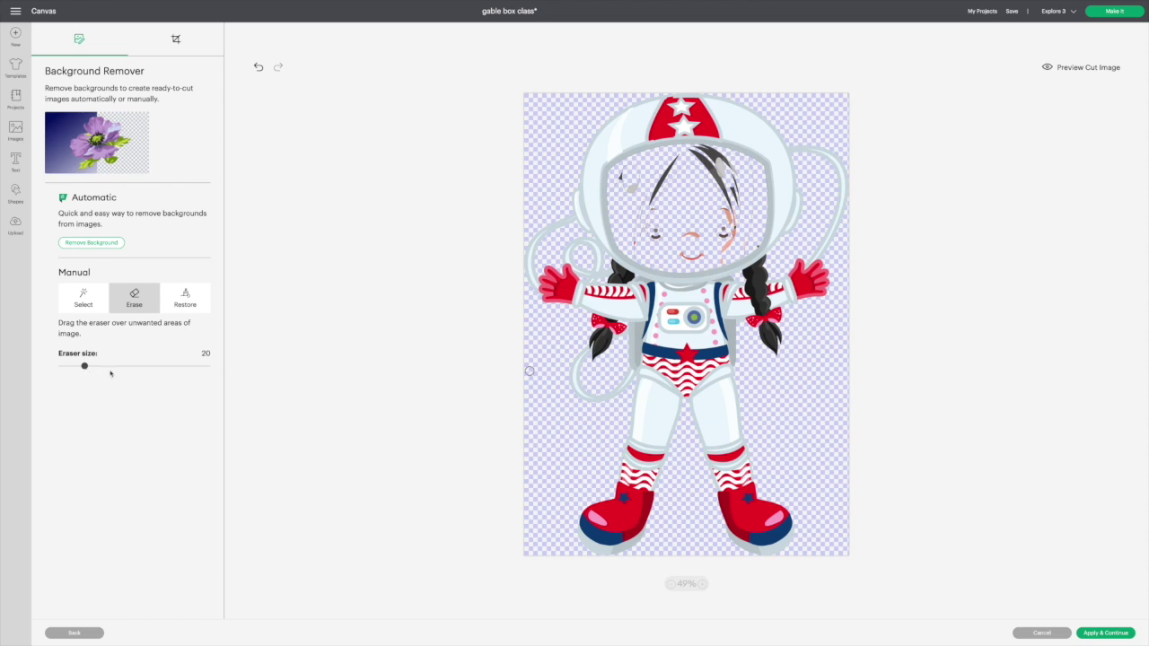
left_click_drag(86, 369, 167, 366)
mouse_move(650, 221)
left_mouse_down()
mouse_move(688, 250)
mouse_move(743, 221)
mouse_move(718, 212)
mouse_move(693, 233)
mouse_move(649, 193)
mouse_move(635, 199)
mouse_move(635, 180)
mouse_move(724, 186)
mouse_move(725, 201)
mouse_move(744, 185)
mouse_move(708, 163)
mouse_move(625, 188)
left_mouse_up()
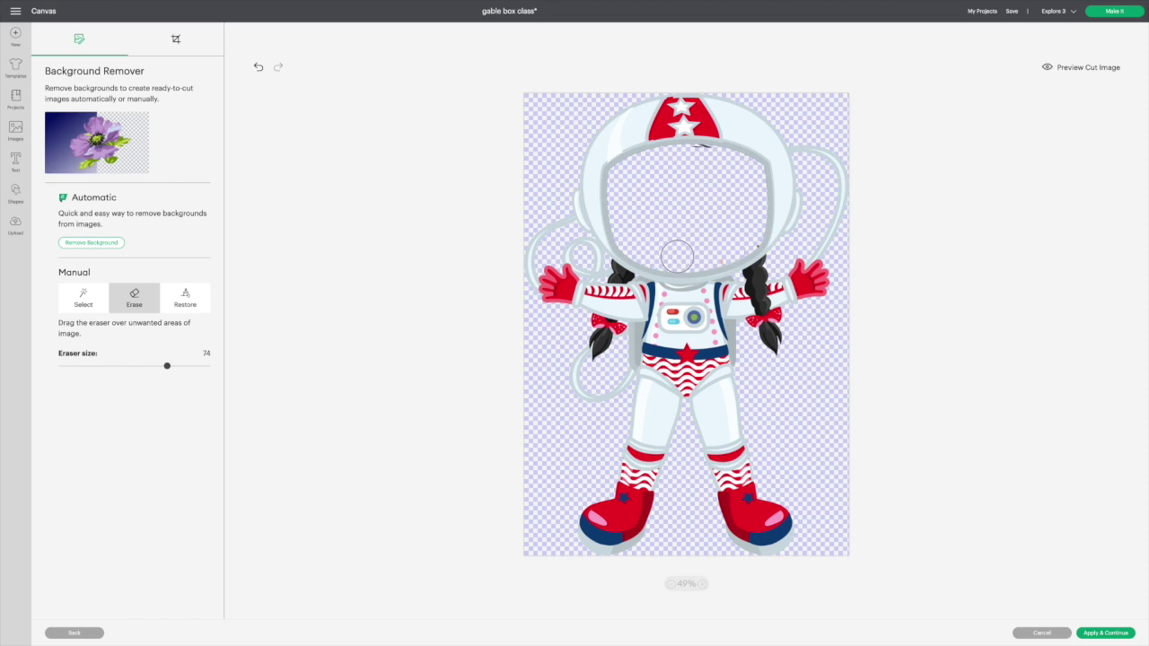
left_click_drag(627, 158, 623, 149)
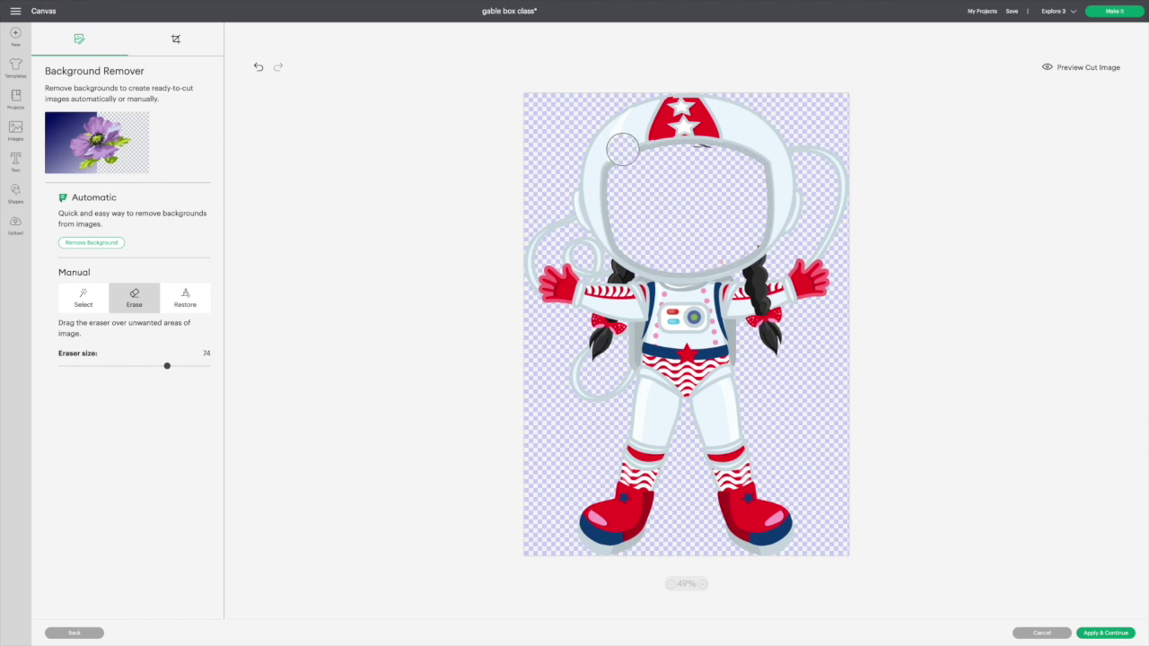
left_click(257, 67)
left_click_drag(692, 165, 702, 162)
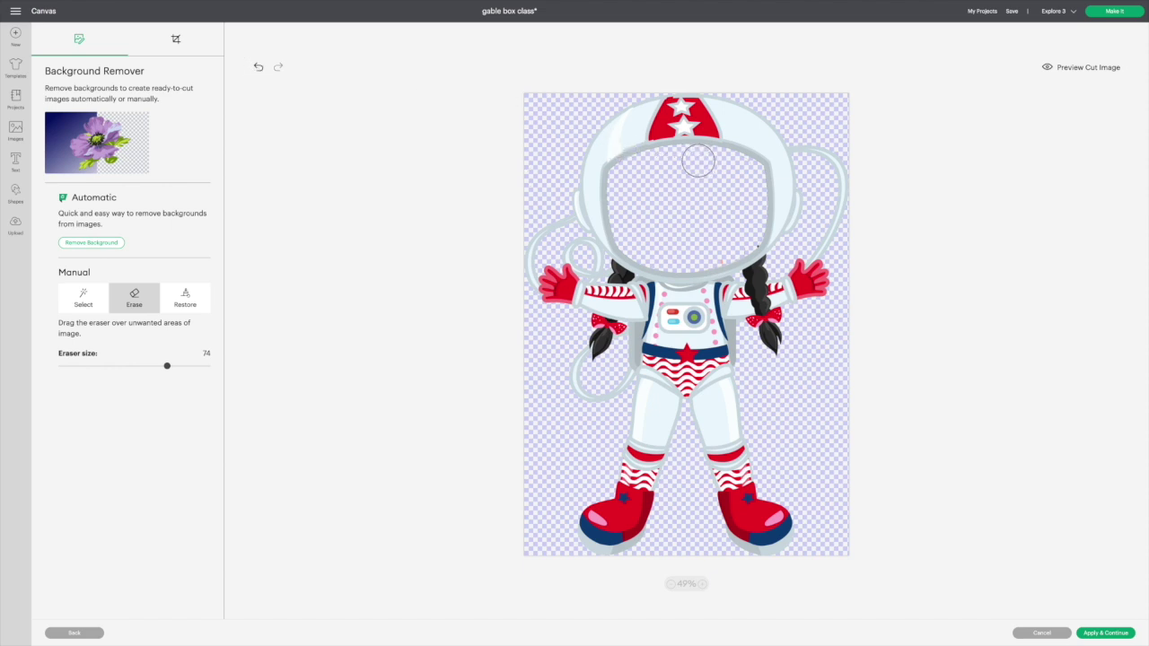
left_click_drag(709, 162, 728, 166)
left_click(259, 69)
left_click_drag(741, 212, 736, 239)
- Check the faceless astronaut's cut silhouette in the cut image preview and apply the background removal
left_click(1092, 69)
left_click(1092, 69)
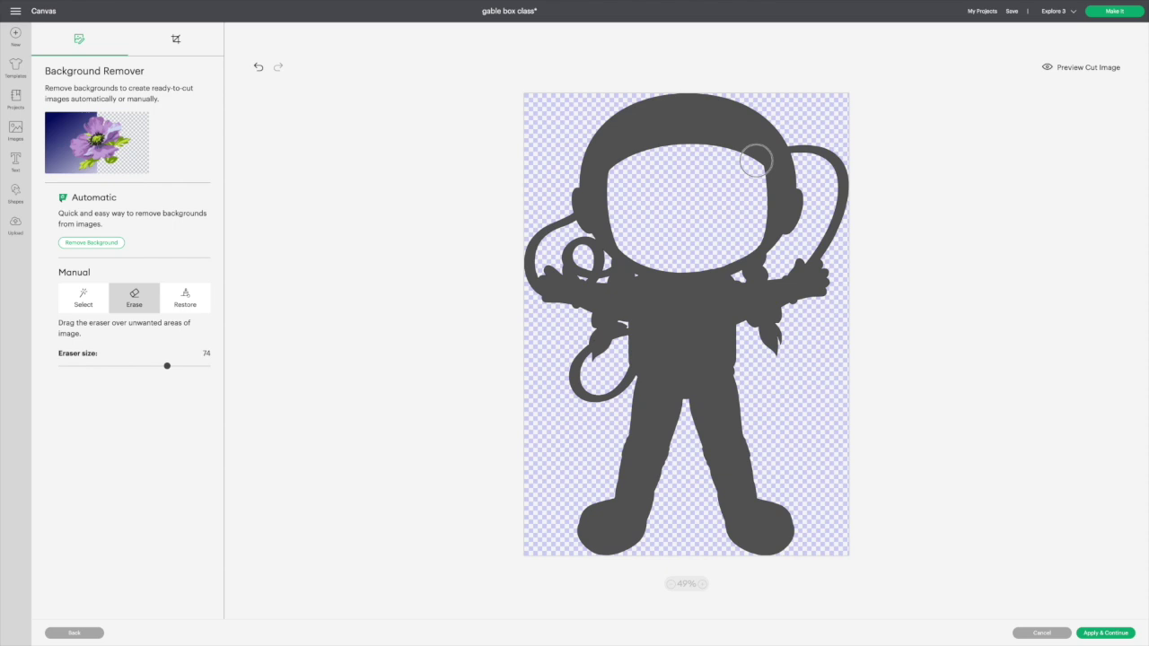
left_click(1079, 71)
left_click(1090, 631)
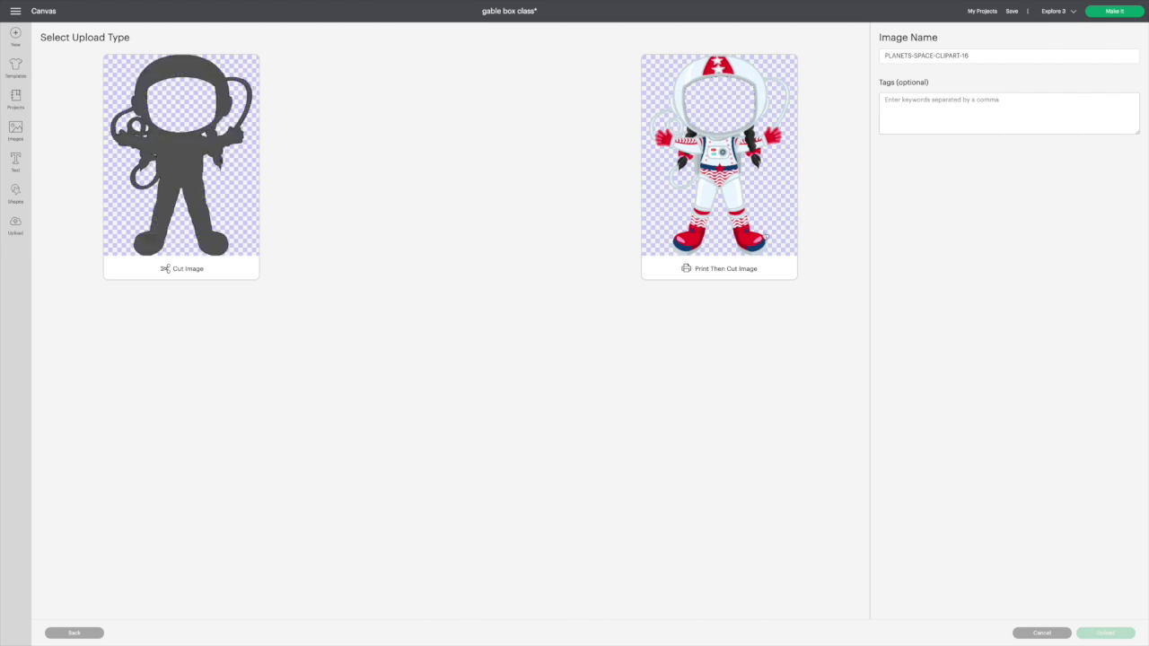
- Upload the faceless astronaut as a Print Then Cut Image with its name shortened to "PLANETS-"
left_click(731, 159)
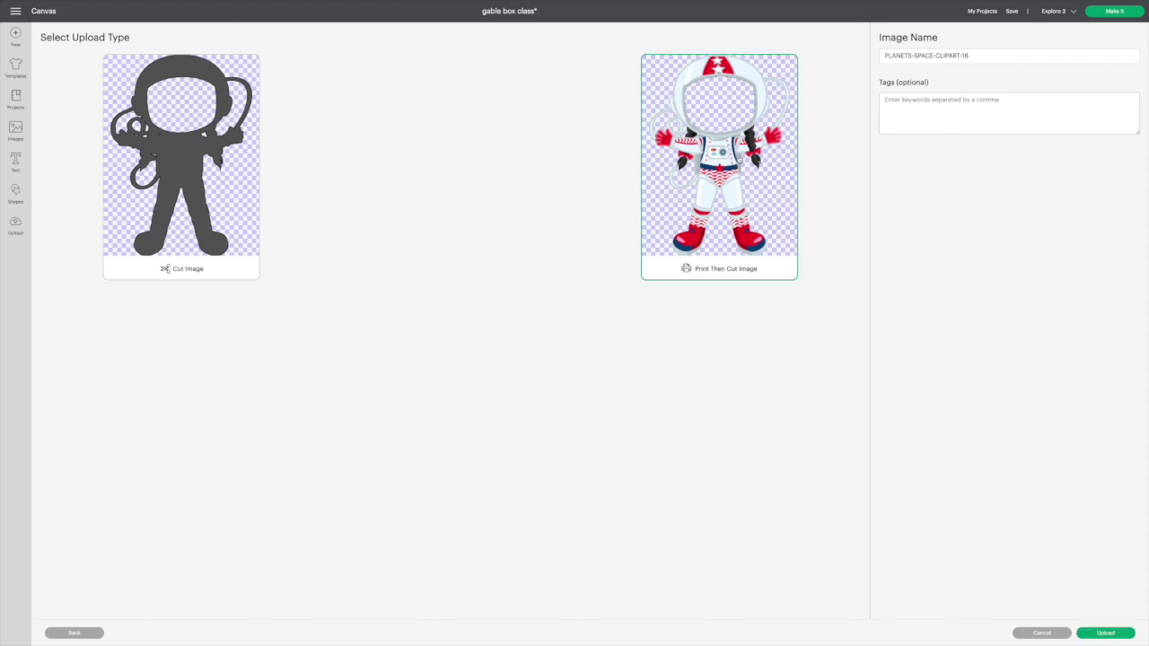
left_click_drag(969, 56, 913, 56)
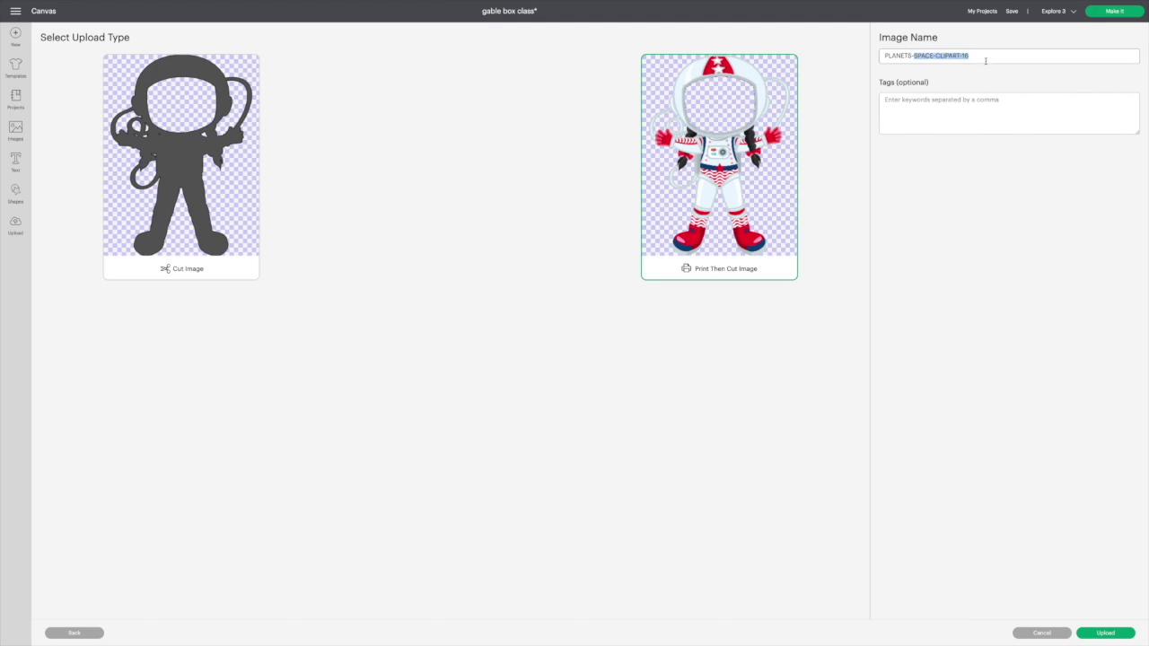
key("BackSpace")
left_click(1100, 634)
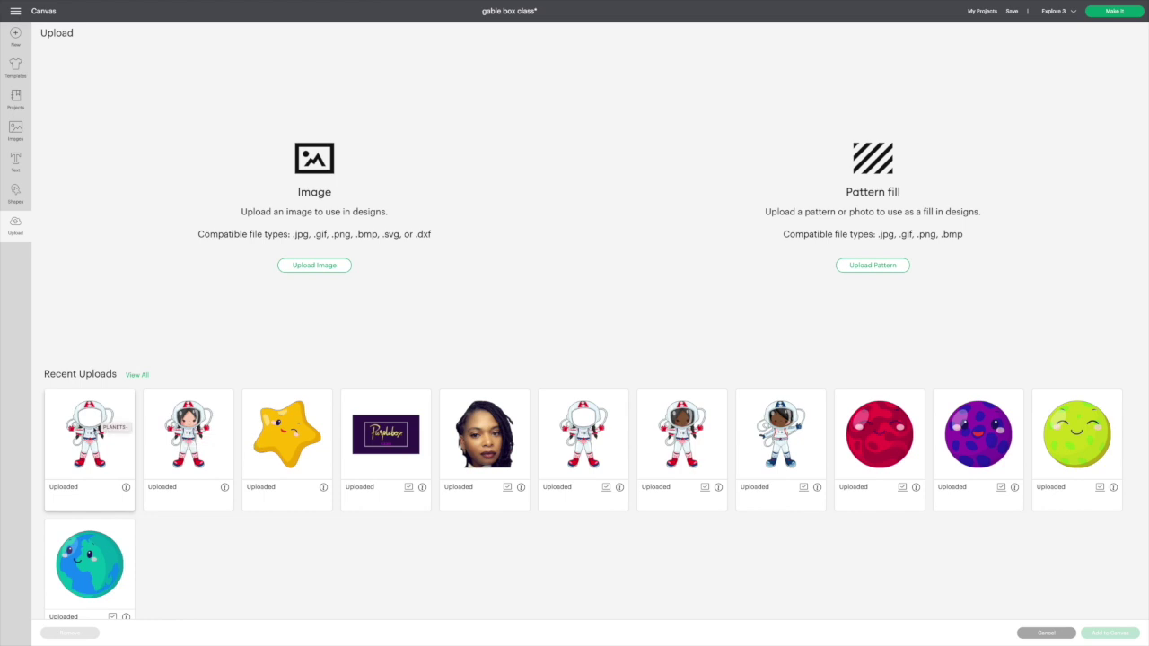
- Load the portrait photo IMG_9129 copy.JPG from The CraftPrint folder in Documents as a new image upload
left_click(321, 266)
left_click(567, 313)
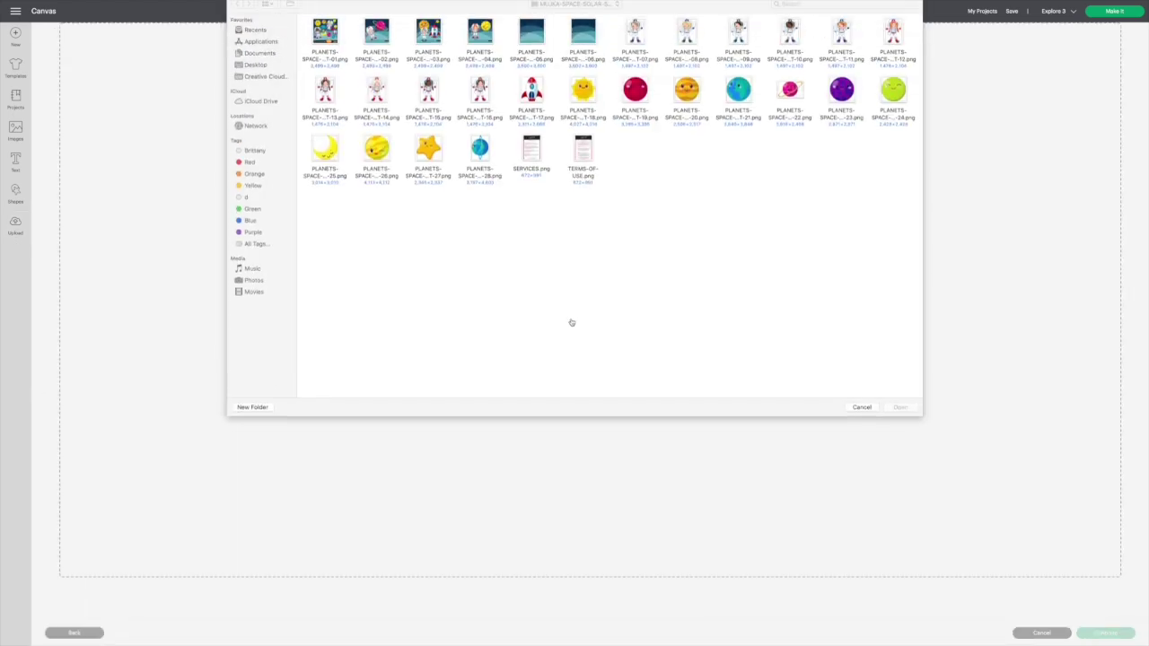
left_click(257, 71)
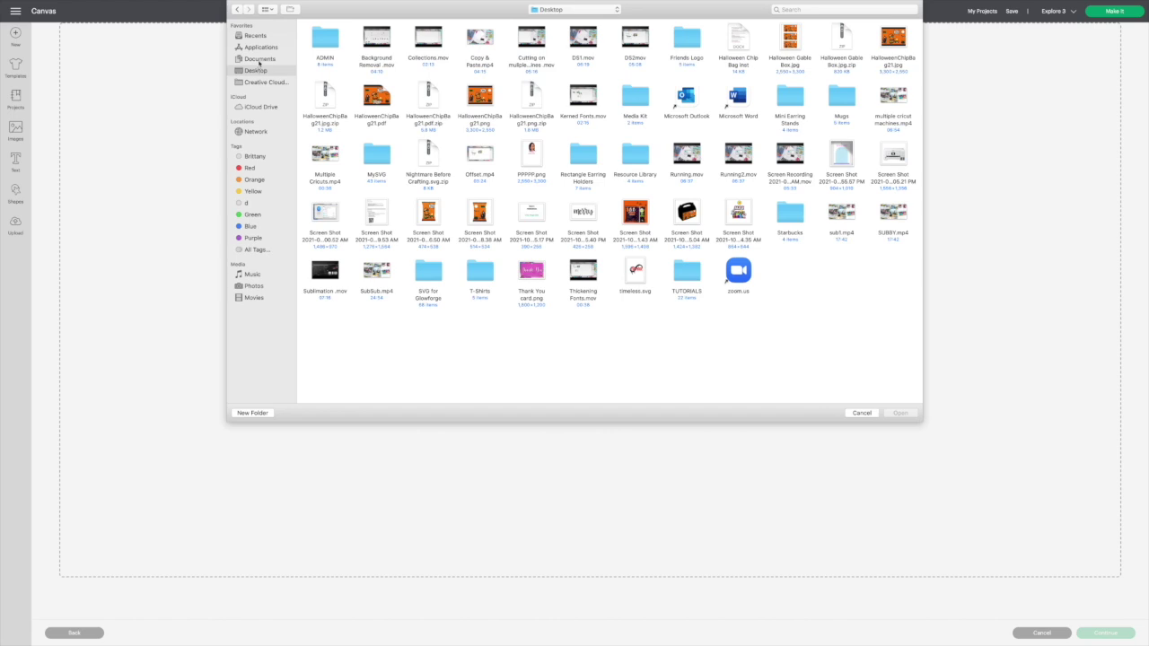
left_click(259, 59)
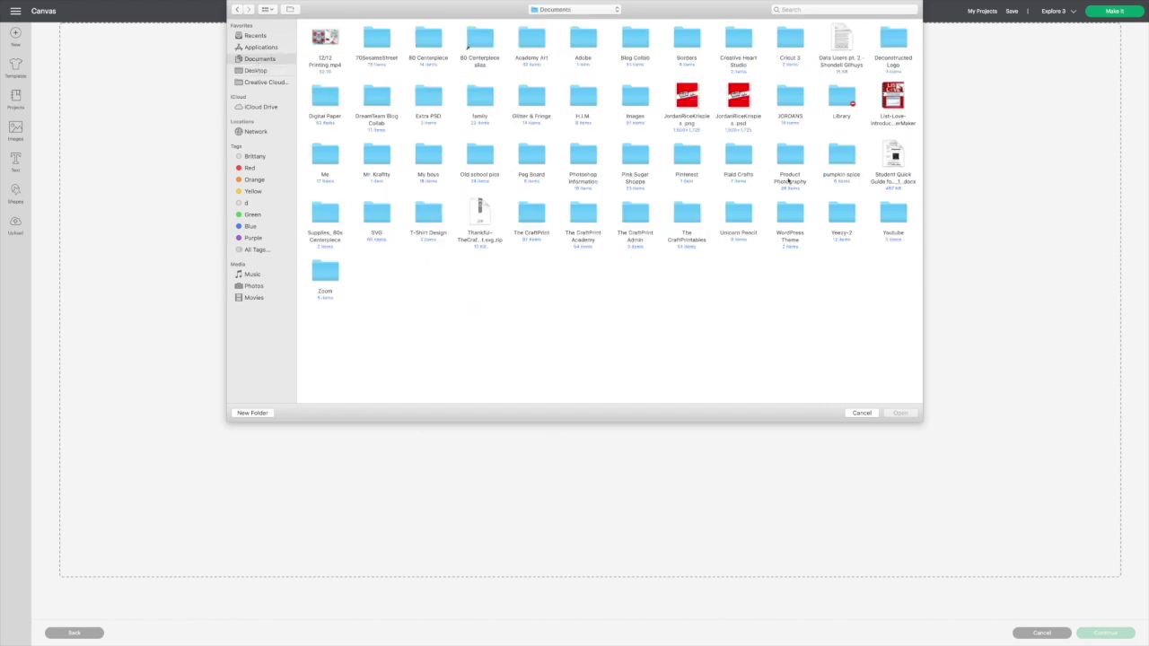
double_click(533, 216)
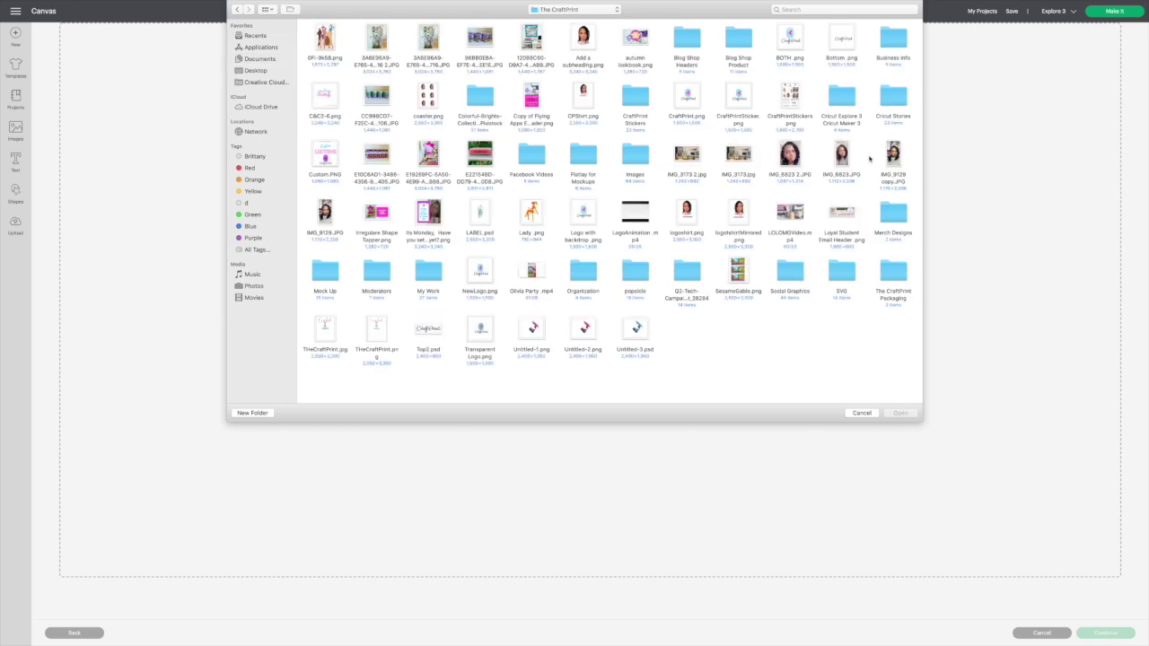
left_click(893, 156)
left_click(900, 414)
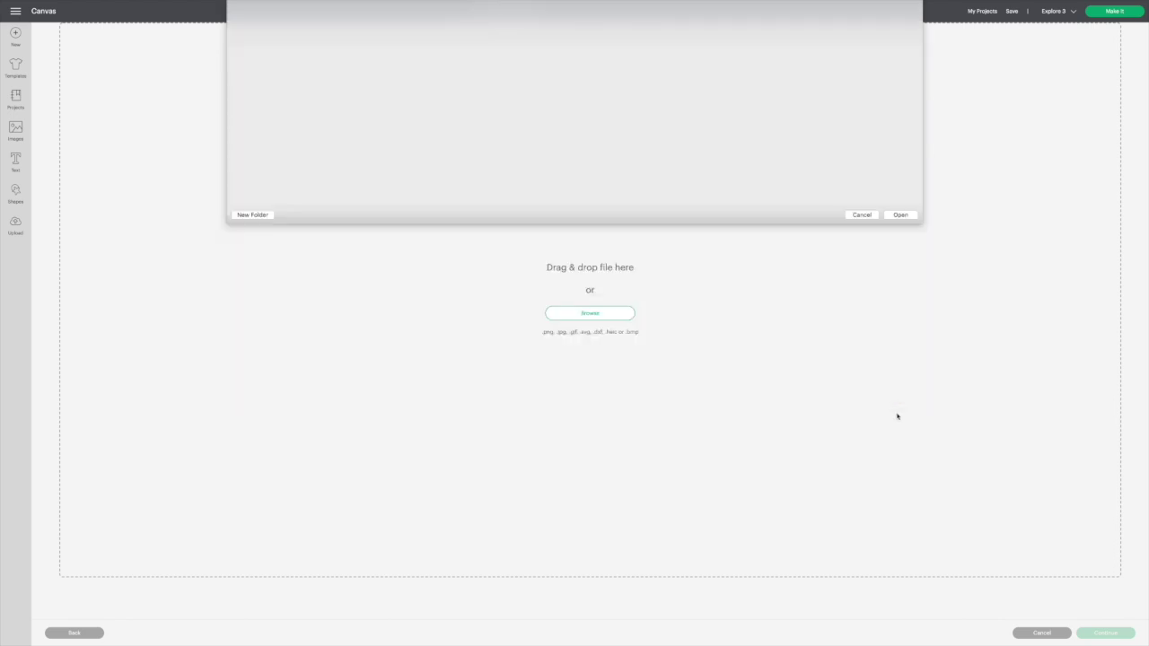
- Set the portrait's image type to Complex and automatically remove its background
left_click(601, 204)
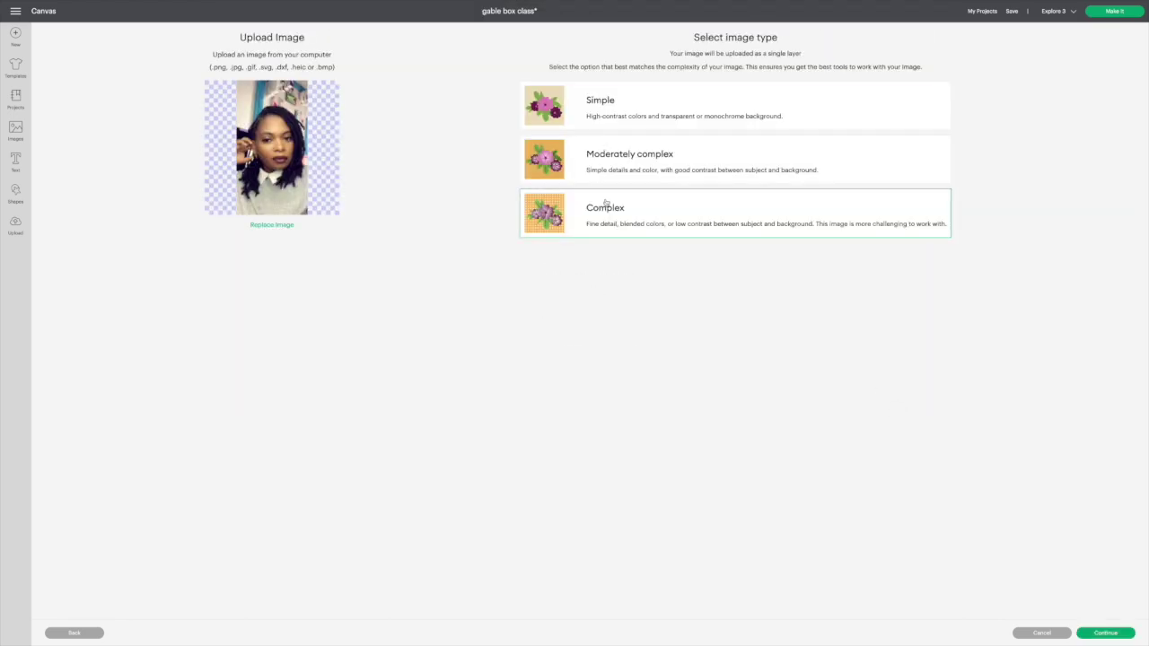
left_click(1111, 632)
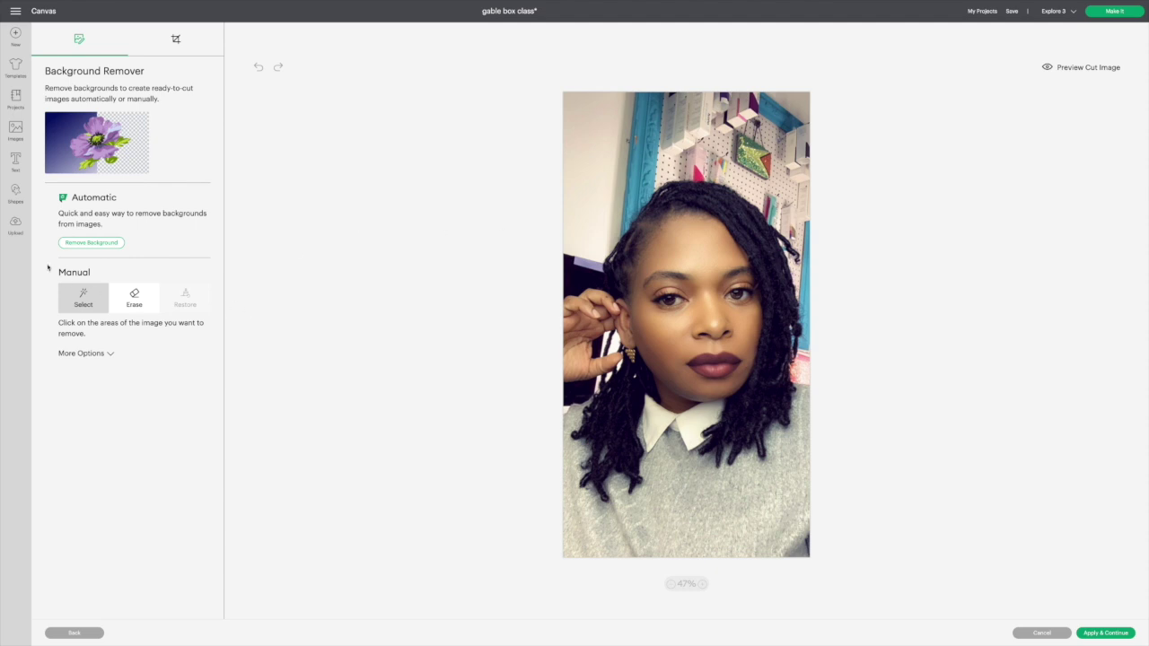
left_click(102, 244)
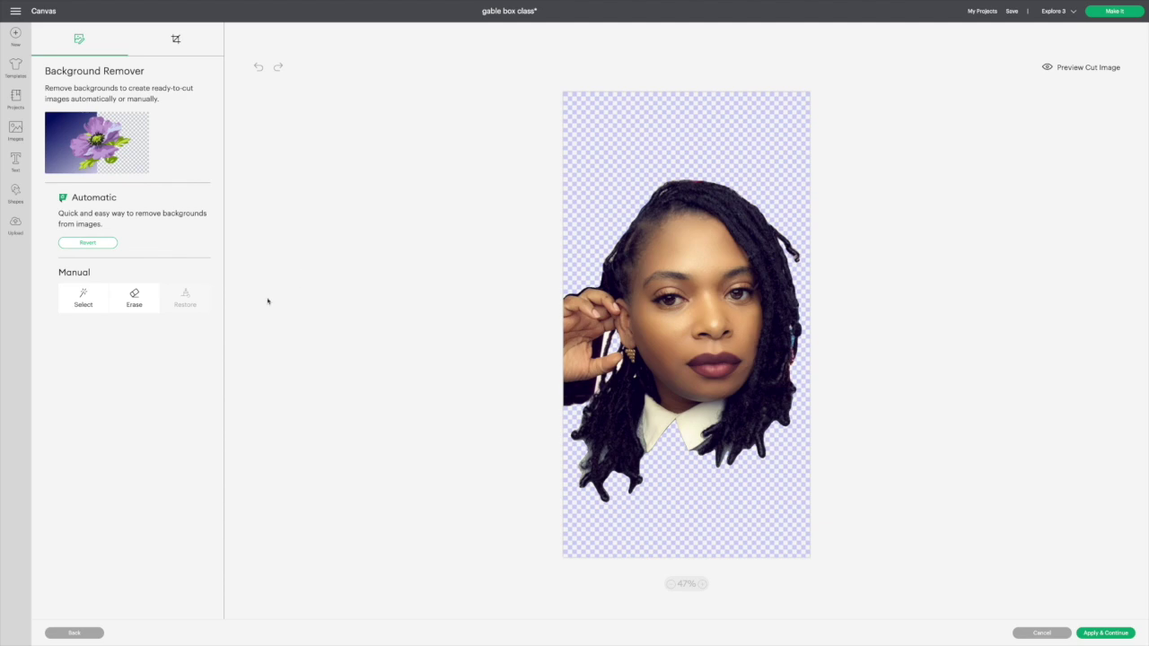
- Erase the hand edge and the hanging hair ends around the portrait with an eraser size of 73 and apply the background removal
left_click(133, 301)
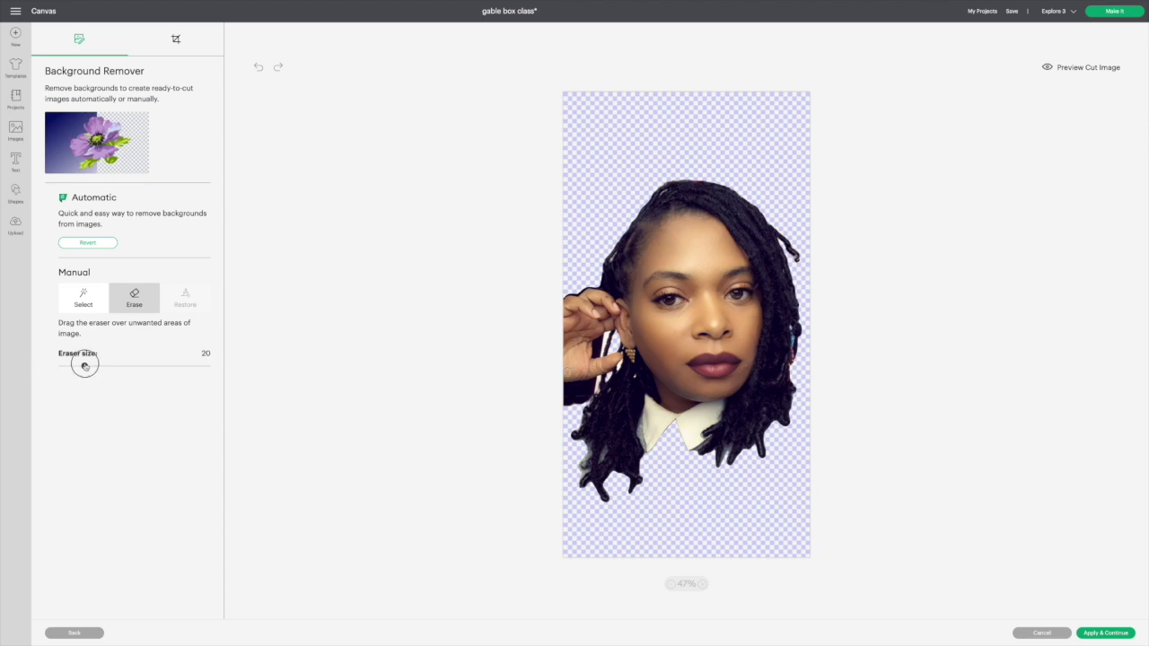
left_click_drag(86, 365, 166, 367)
mouse_move(569, 274)
left_mouse_down()
mouse_move(596, 280)
mouse_move(579, 286)
mouse_move(579, 399)
mouse_move(570, 289)
mouse_move(590, 401)
mouse_move(587, 481)
mouse_move(581, 456)
mouse_move(624, 508)
mouse_move(577, 488)
mouse_move(621, 478)
mouse_move(604, 461)
mouse_move(646, 469)
mouse_move(761, 456)
mouse_move(799, 398)
mouse_move(749, 459)
mouse_move(677, 466)
mouse_move(634, 458)
mouse_move(588, 372)
left_mouse_up()
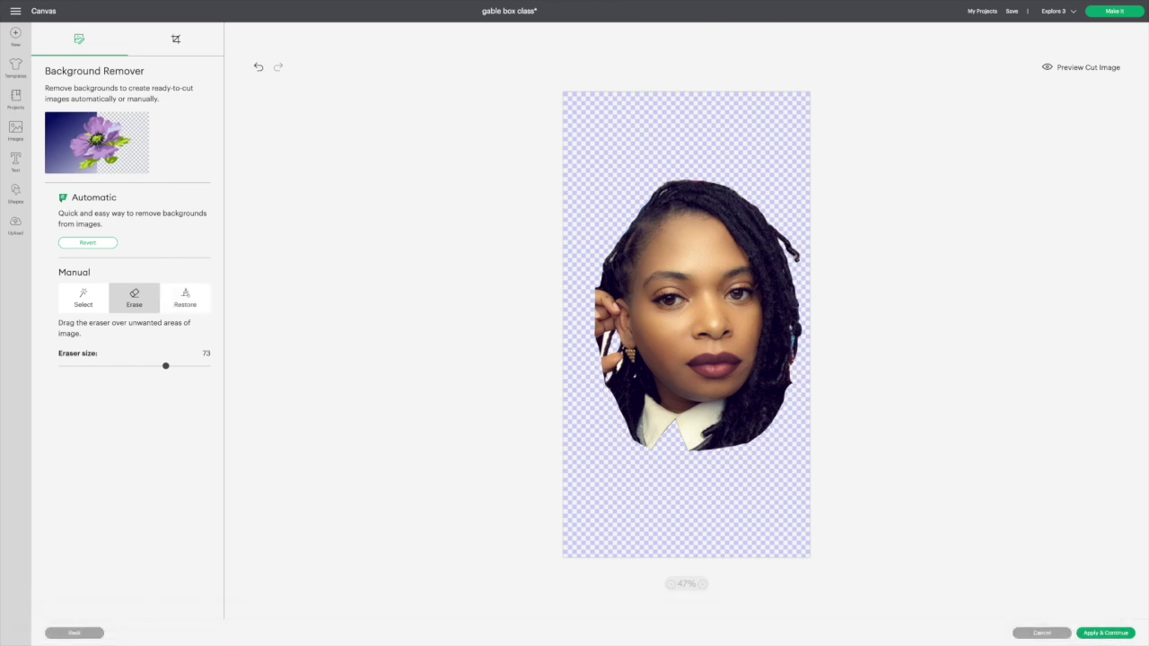
left_click(1117, 633)
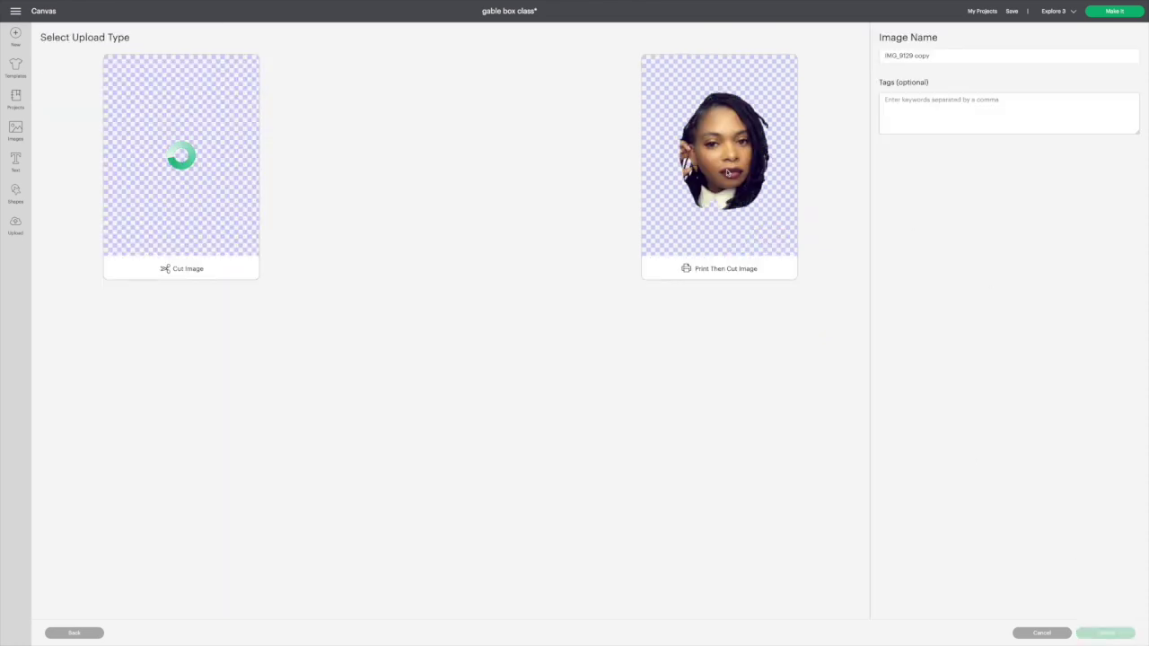
- Upload the portrait cutout as a Print Then Cut Image renamed with the person's first name
left_click(773, 236)
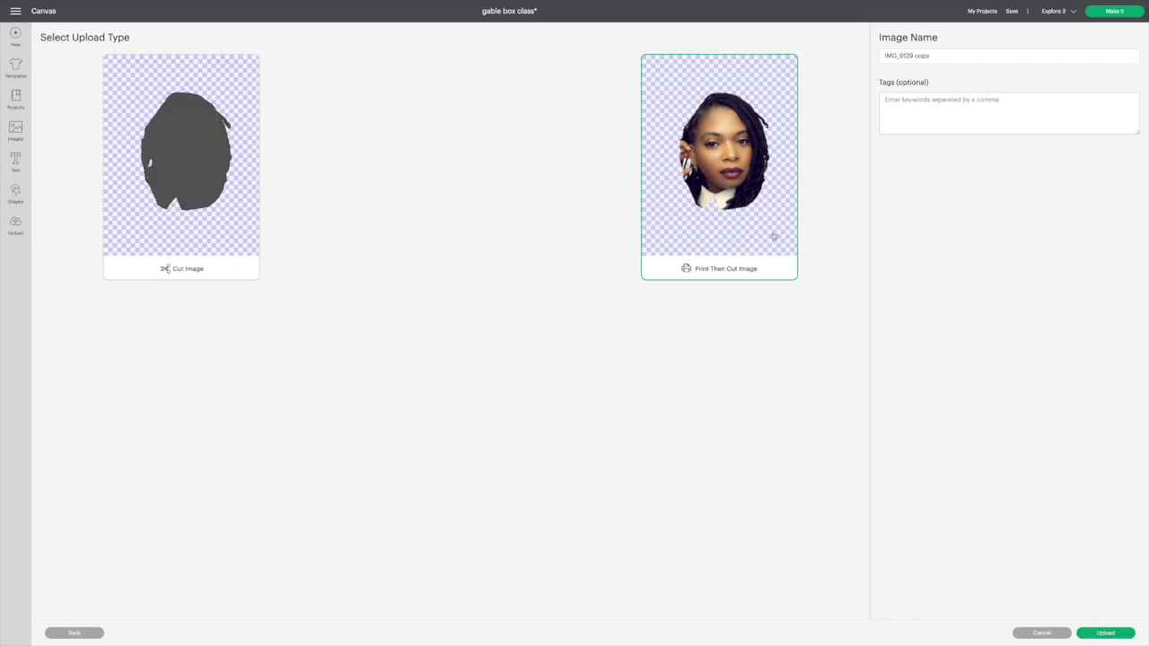
double_click(942, 56)
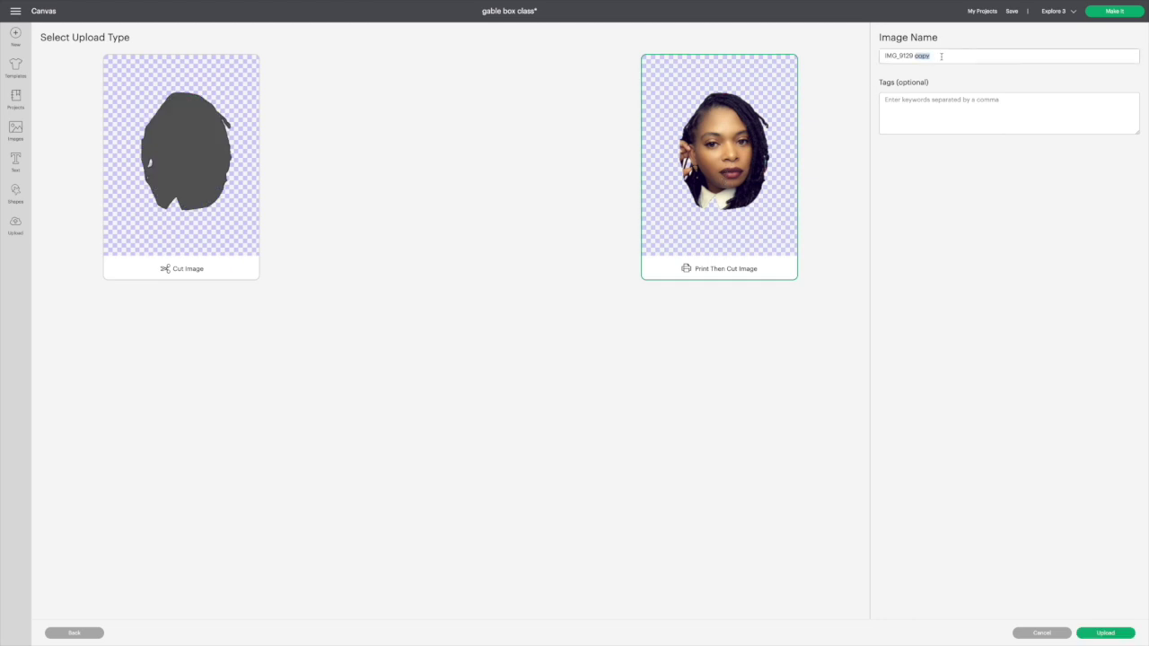
key("BackSpace")
key("BackSpace")
type("S")
left_click(1105, 633)
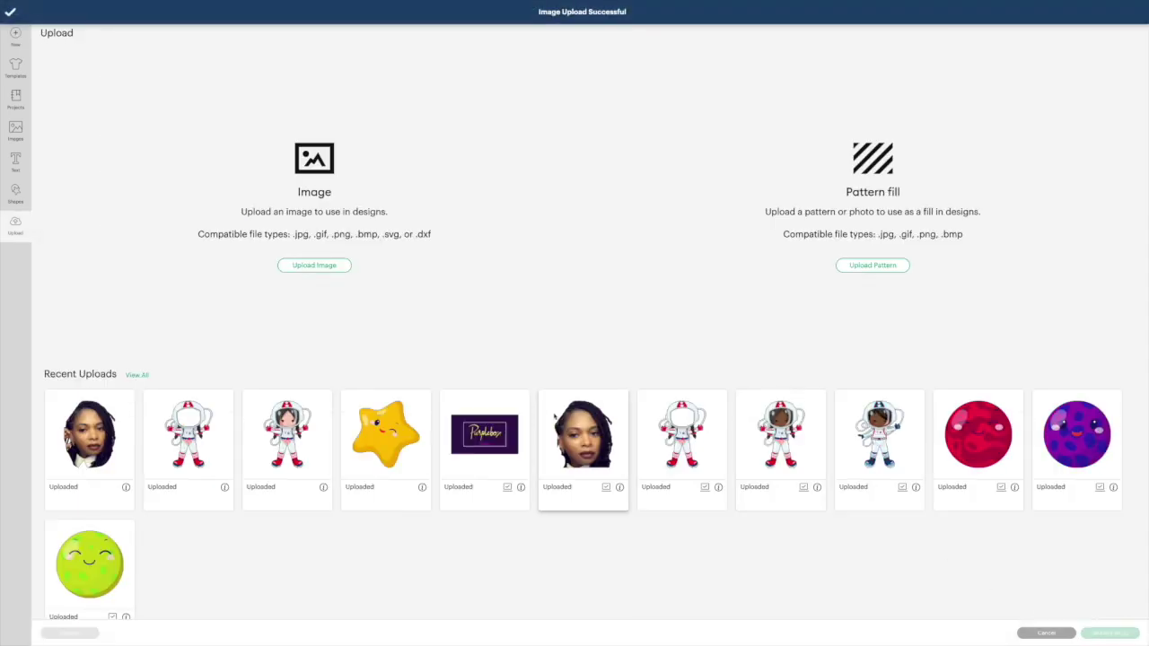
- Add the newest portrait, the newest faceless astronaut and the red, purple and green planets from the recent uploads to the canvas
left_click(98, 413)
left_click(177, 422)
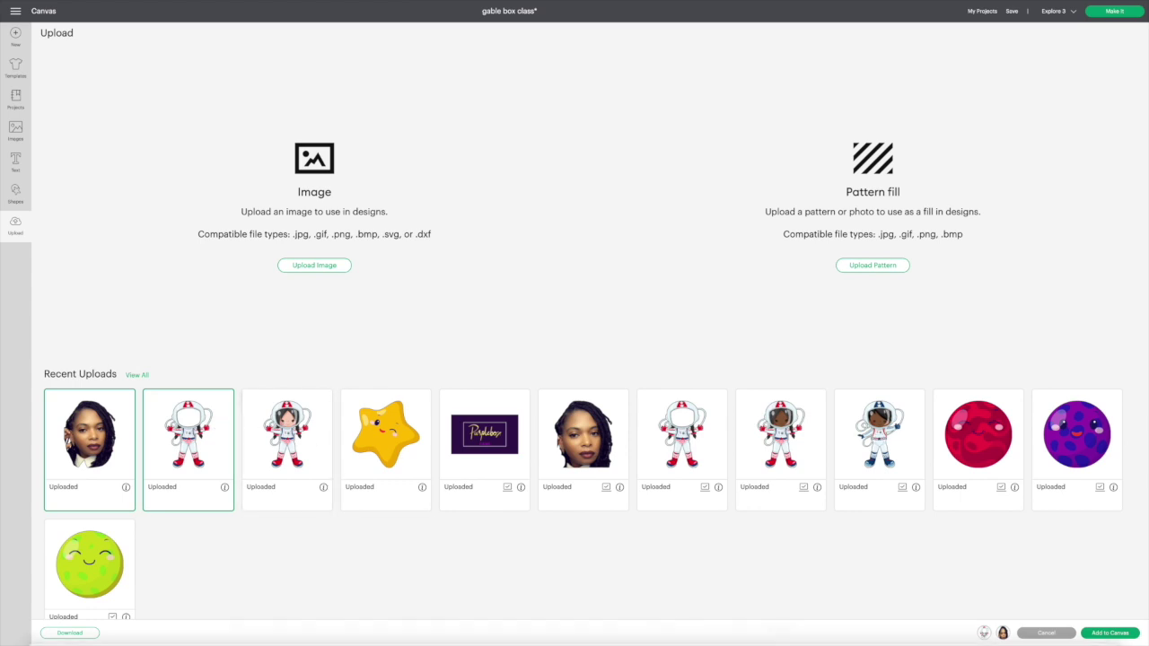
left_click(287, 431)
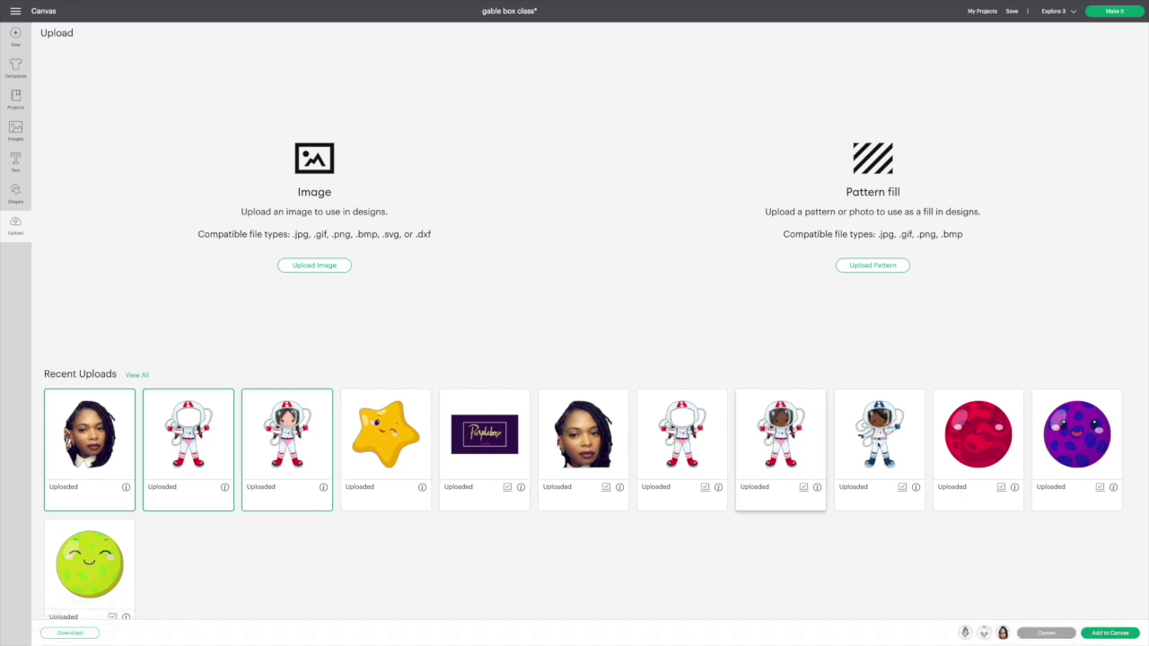
left_click(288, 435)
left_click(978, 435)
left_click(1077, 435)
left_click(102, 544)
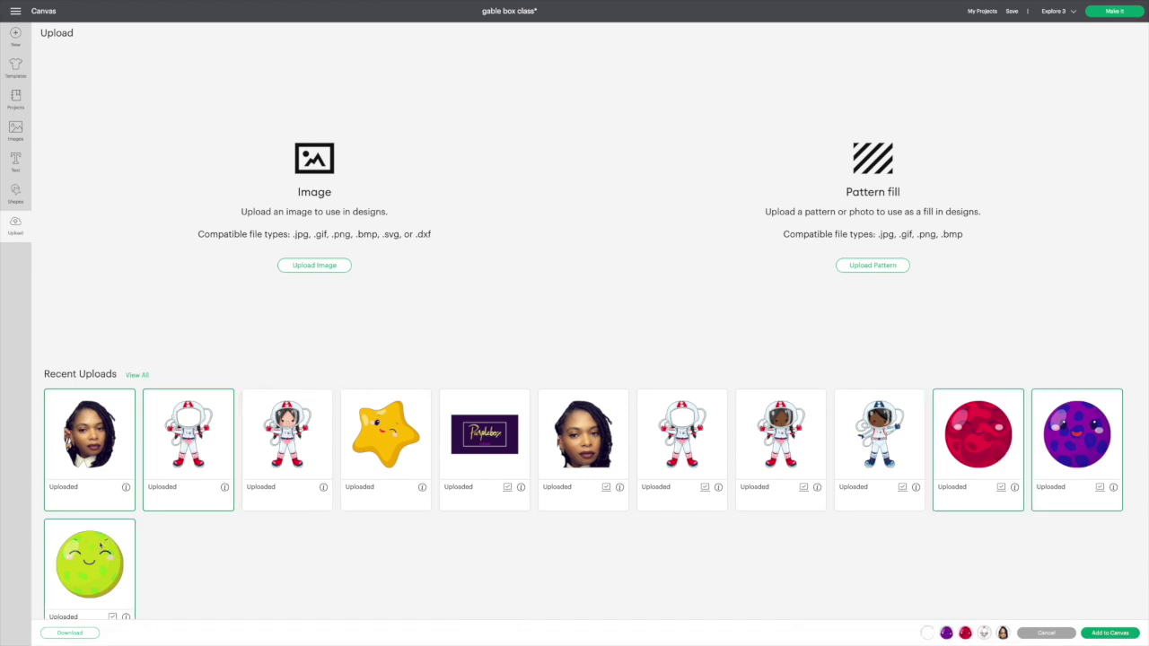
left_click(1113, 632)
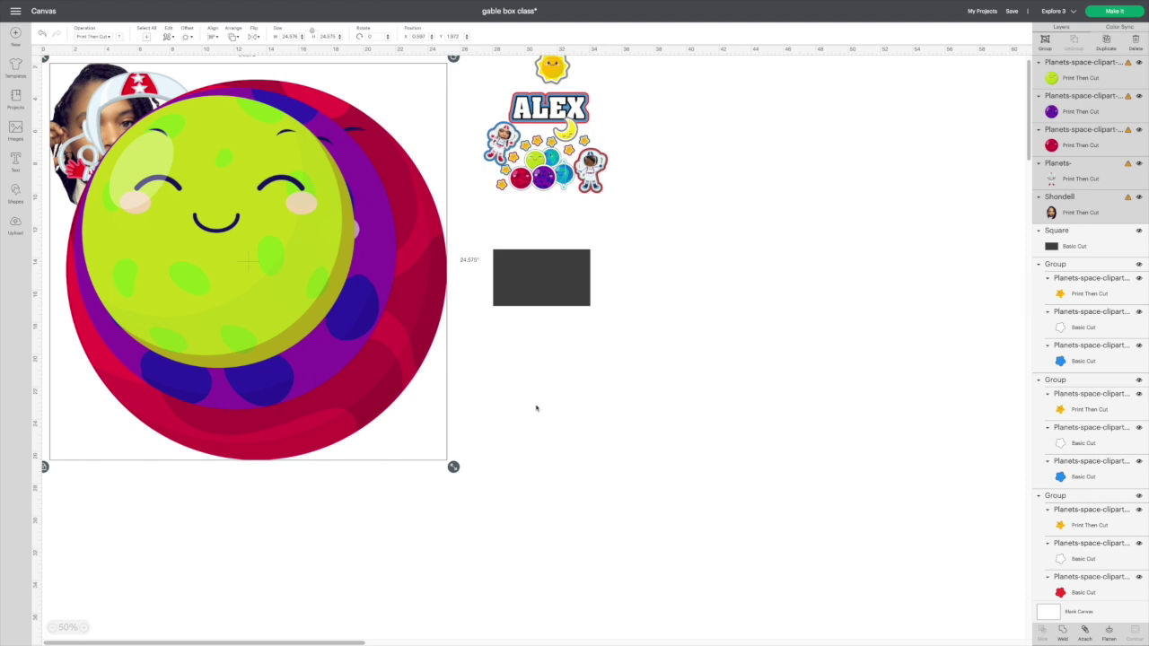
- Spread the stacked planets, faceless astronaut and portrait apart on the canvas so that each can be reached
left_click(506, 406)
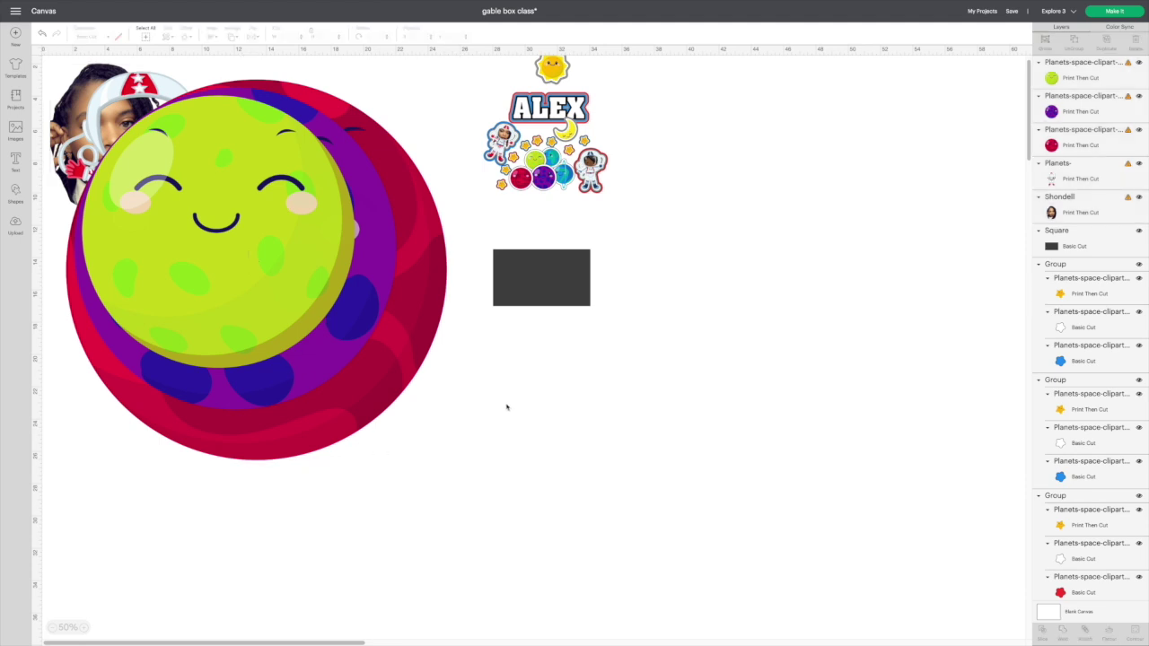
left_click(193, 173)
left_click_drag(192, 174, 678, 503)
left_click_drag(266, 302, 668, 535)
left_click(290, 349)
left_click_drag(290, 349, 461, 602)
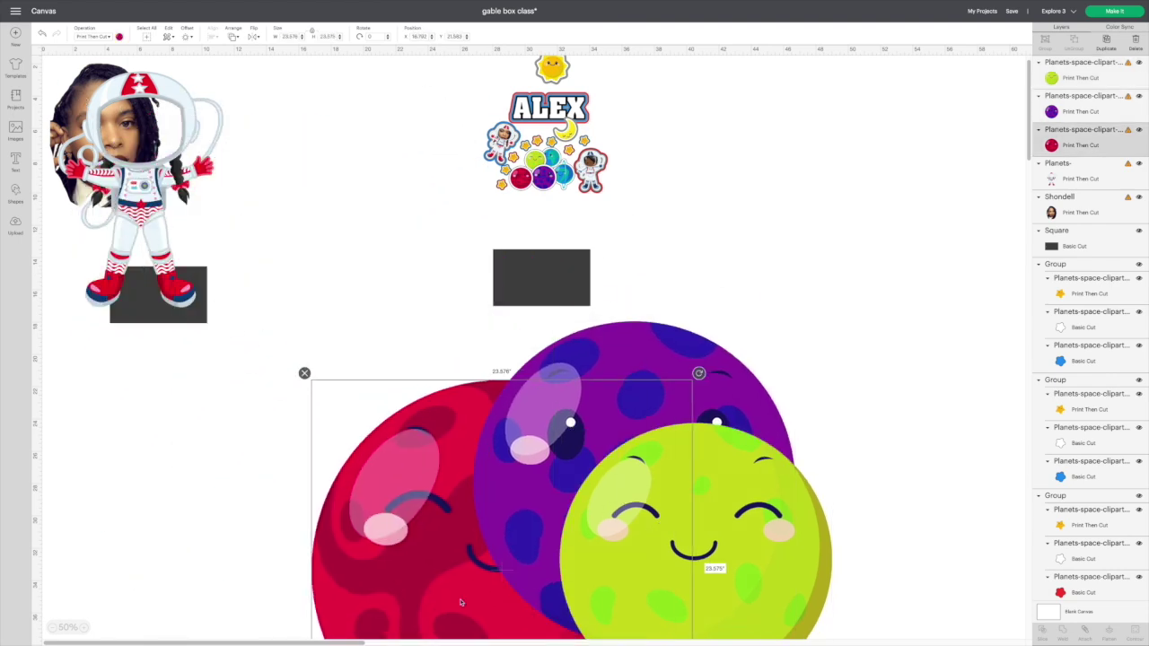
left_click_drag(131, 262, 347, 334)
left_click(202, 209)
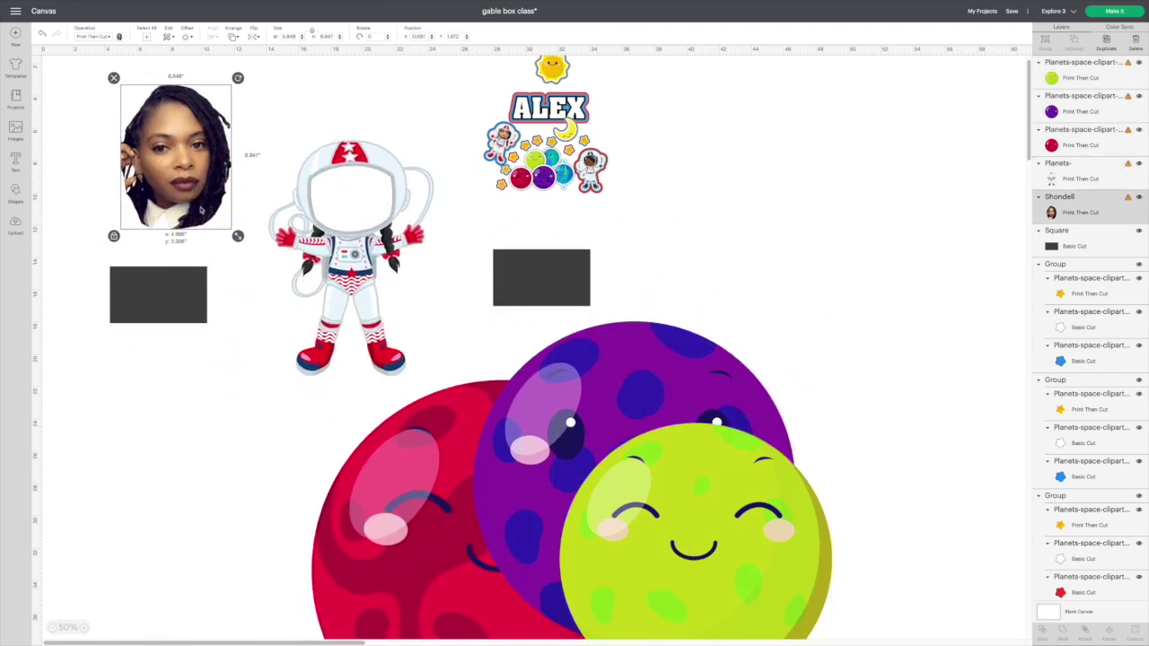
- Shrink the purple and green planets to small sizes and place them between the astronaut and the finished ALEX design
left_click(503, 420)
left_click_drag(582, 449, 306, 286)
left_click_drag(532, 481, 401, 107)
scroll(216, 176, "down", 1)
left_click_drag(629, 512, 322, 464)
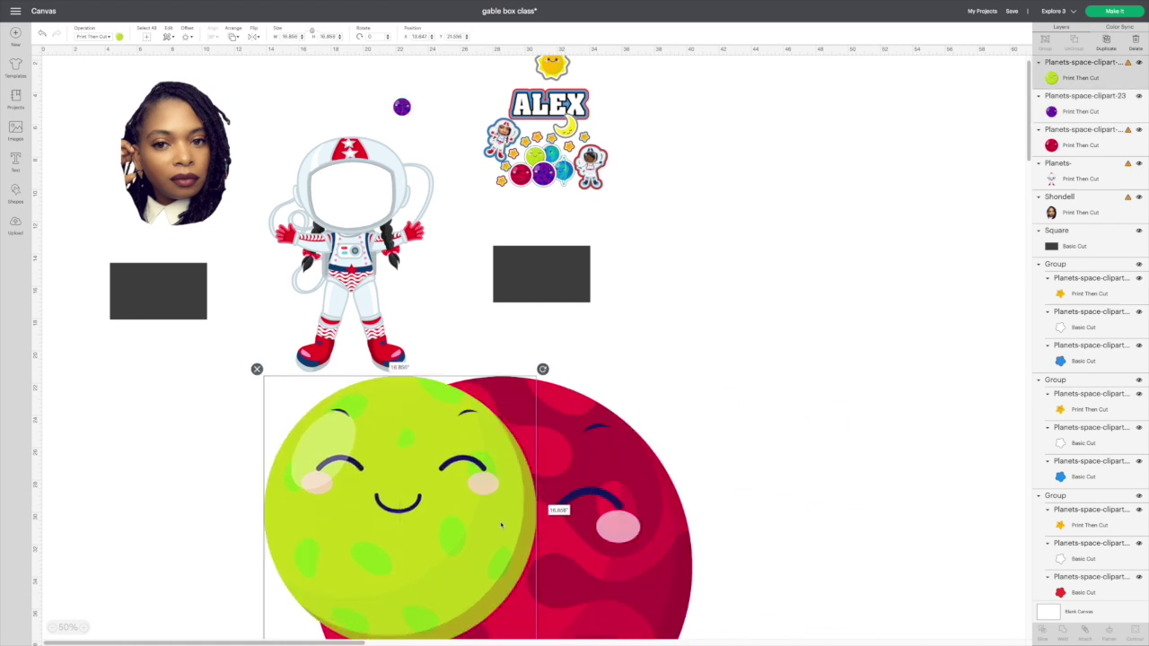
left_click_drag(449, 533, 416, 490)
left_click_drag(492, 594, 269, 374)
scroll(269, 374, "down", 1)
left_click_drag(245, 337, 460, 128)
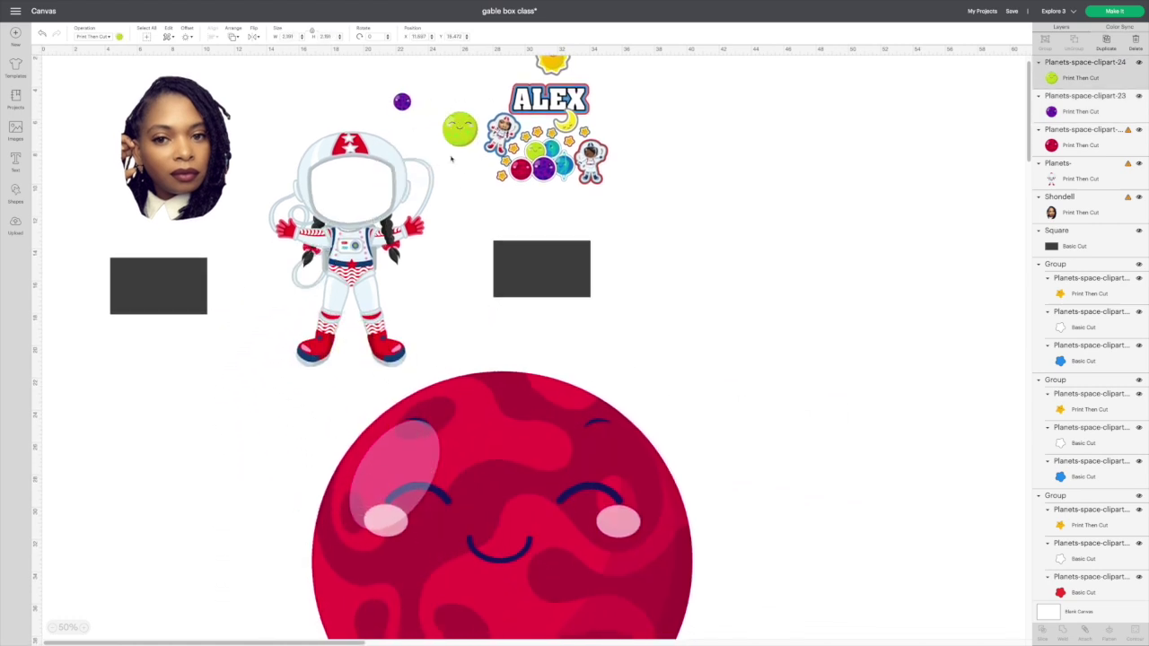
- Scale down the large red planet and move it up beside the finished ALEX design
left_click(494, 488)
left_click_drag(645, 585, 408, 397)
left_click_drag(462, 570, 160, 264)
left_click_drag(152, 215, 528, 194)
- Move the faceless astronaut into the empty canvas area, duplicate it and set the copy aside
left_click_drag(348, 202, 314, 357)
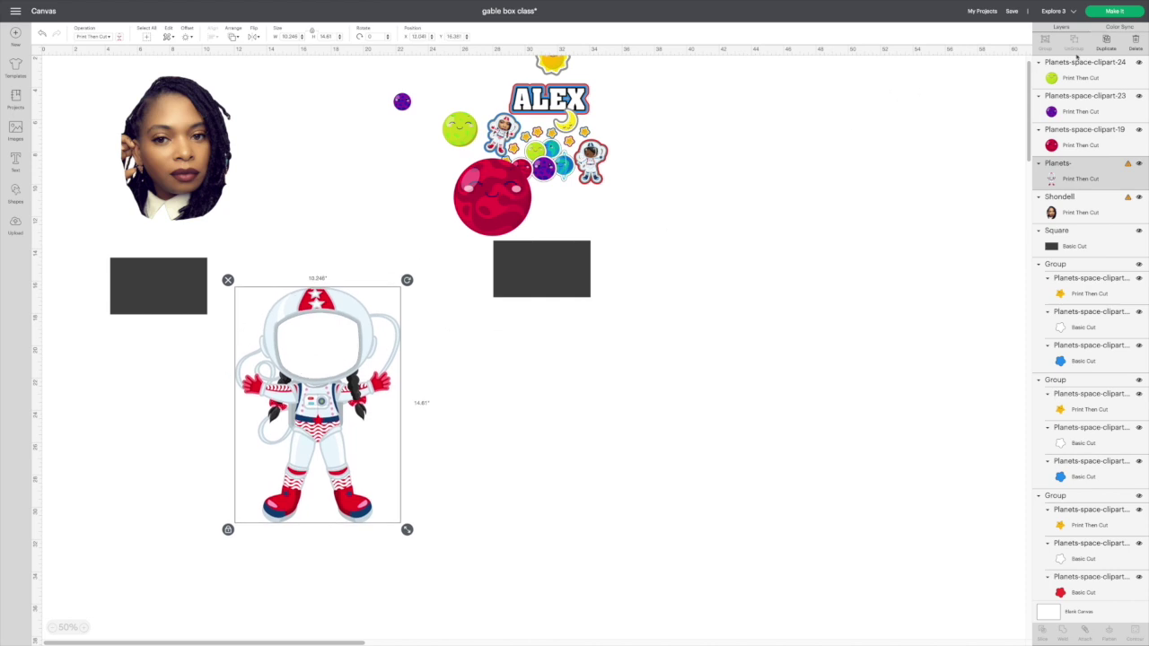
left_click(1109, 45)
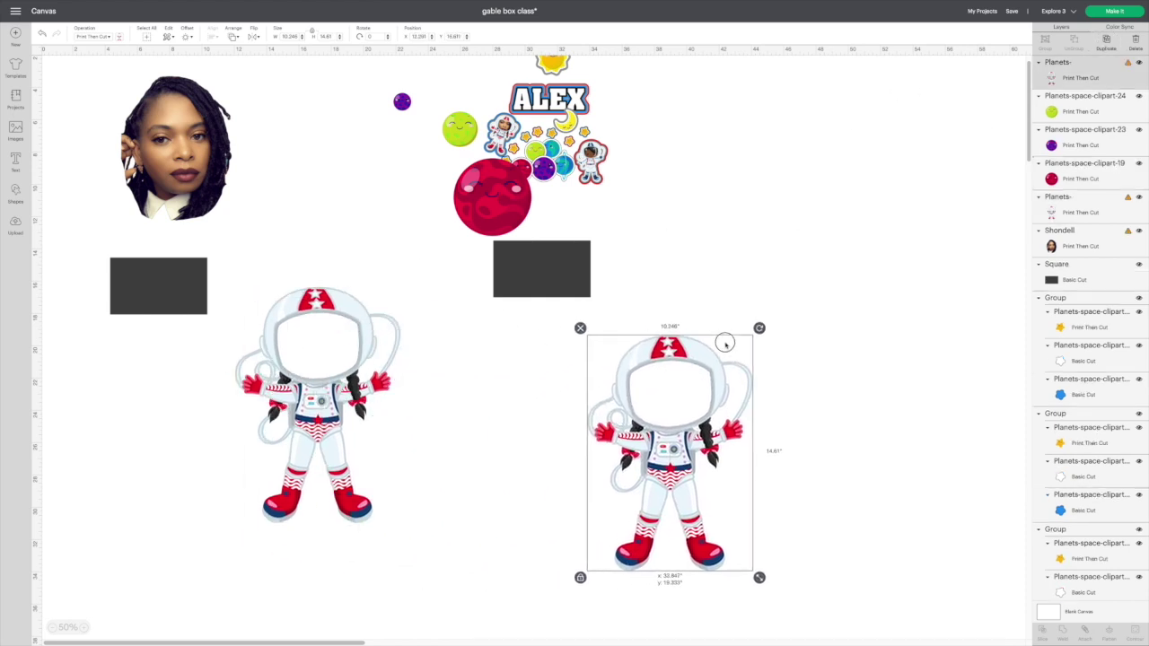
- Resize the portrait and align it behind the original astronaut so the face fills the helmet opening
left_click_drag(184, 130, 328, 333)
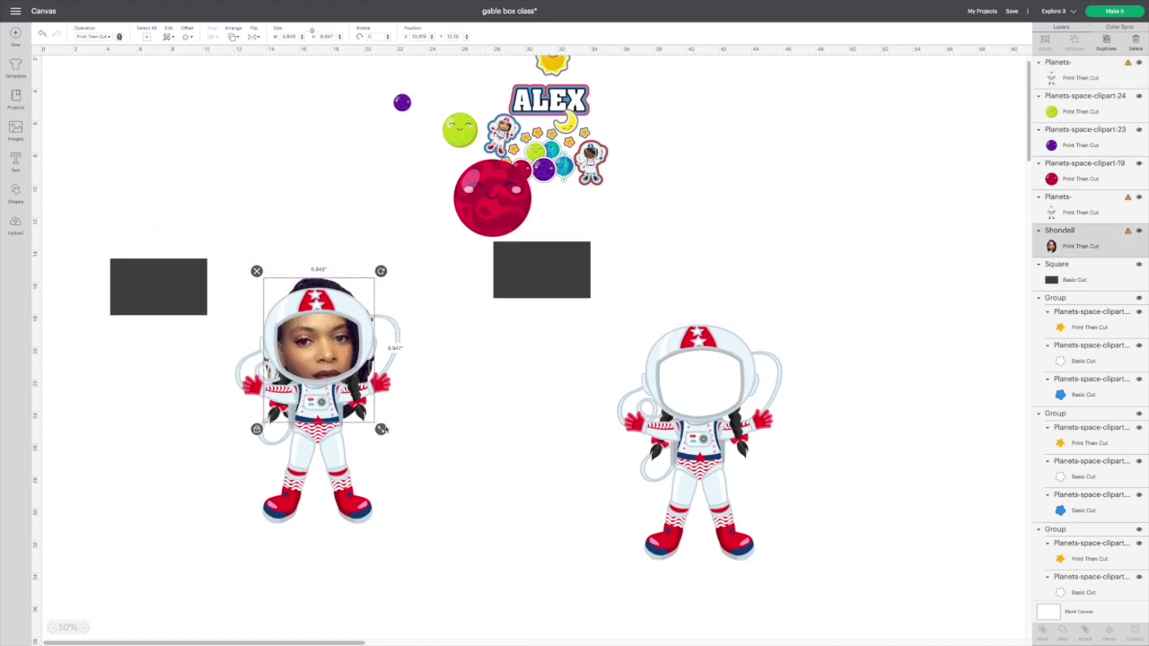
left_click_drag(380, 428, 362, 404)
mouse_move(313, 346)
left_mouse_down()
mouse_move(324, 348)
mouse_move(304, 339)
left_mouse_up()
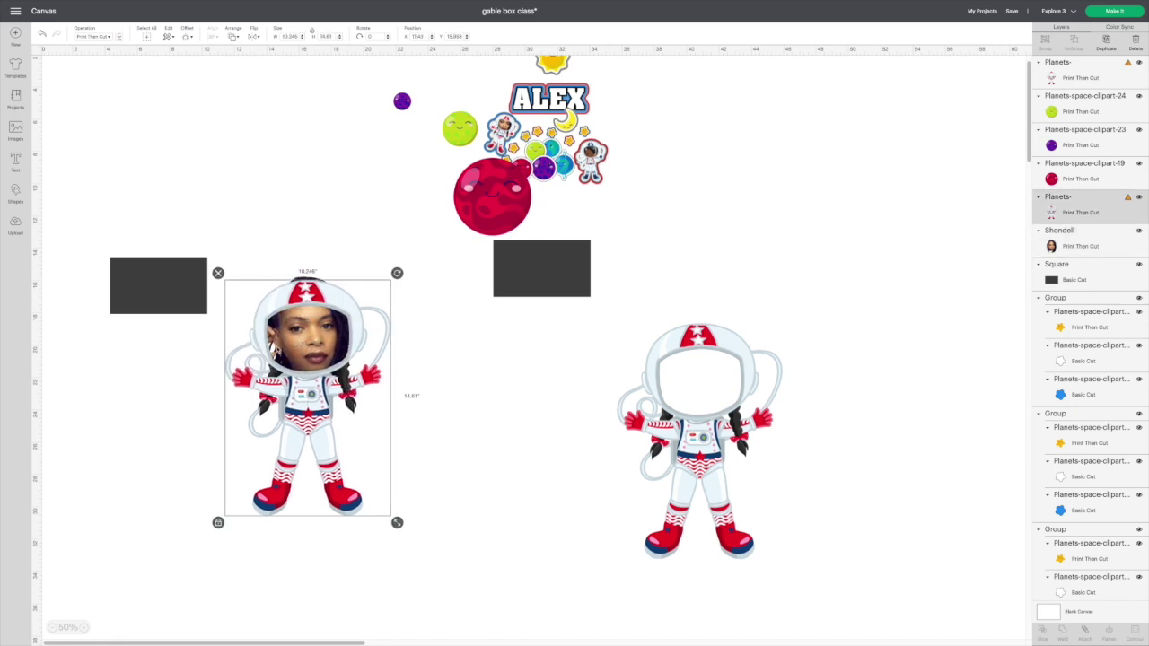
left_click_drag(303, 340, 392, 367)
left_click(276, 354)
mouse_move(278, 348)
left_mouse_down()
mouse_move(200, 299)
mouse_move(280, 352)
left_mouse_up()
left_click_drag(428, 424, 476, 421)
left_click(321, 355)
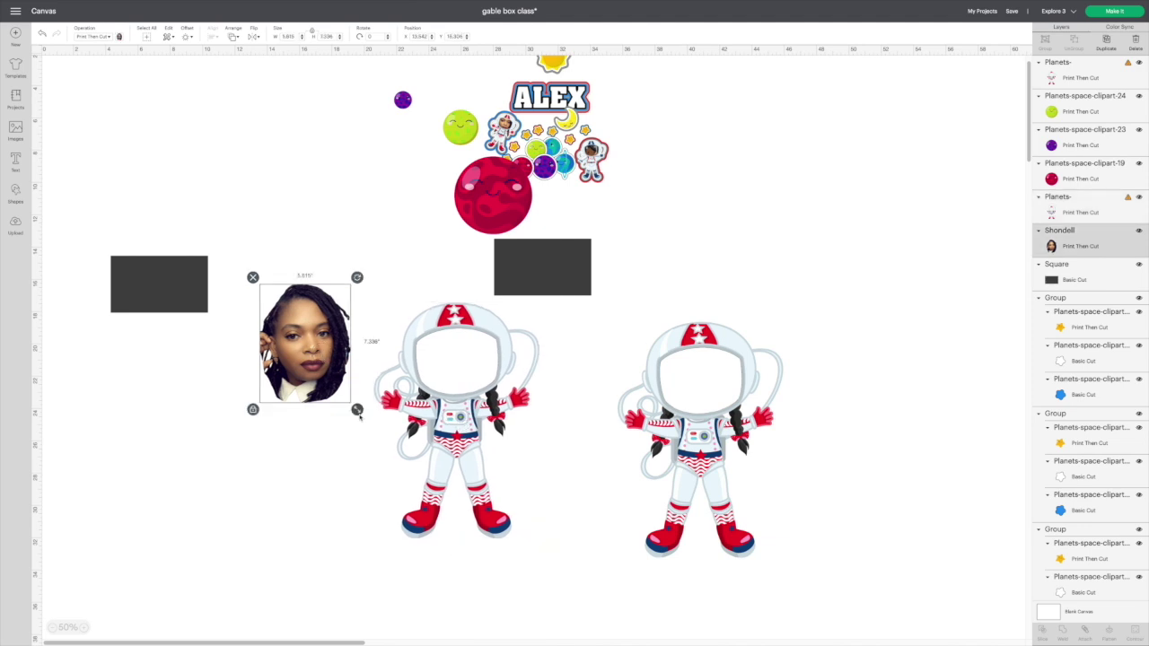
left_click_drag(457, 422, 315, 408)
left_click(449, 406)
- Slice the overlapping astronaut and portrait and pull the resulting pieces apart
left_click_drag(234, 253, 392, 530)
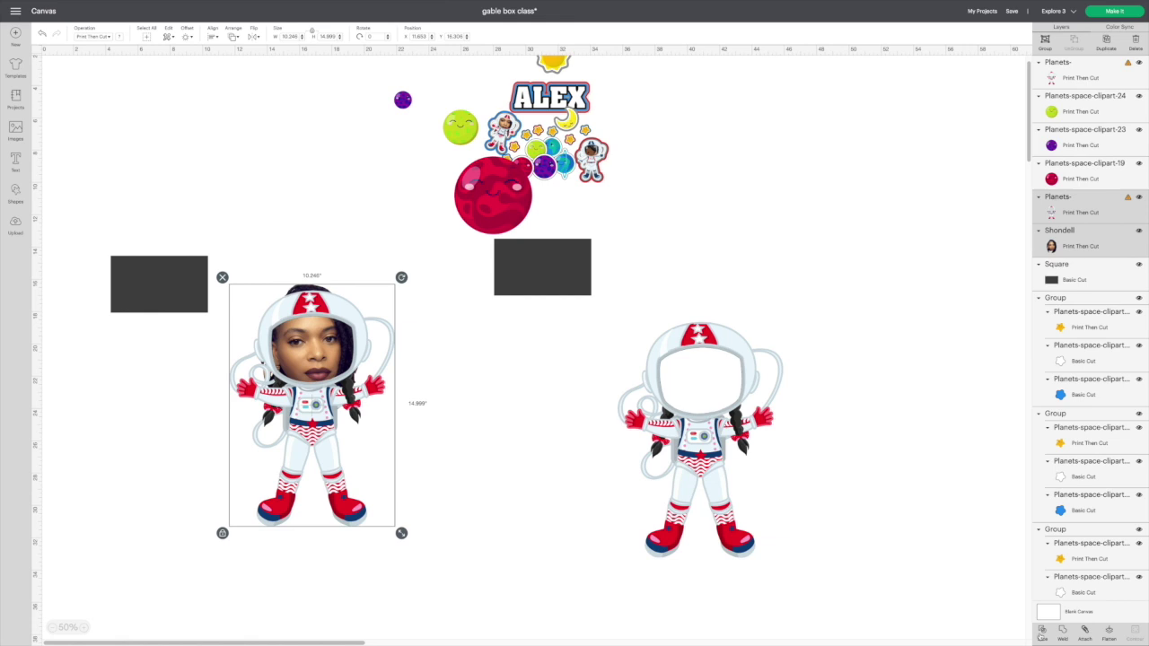
left_click(1041, 631)
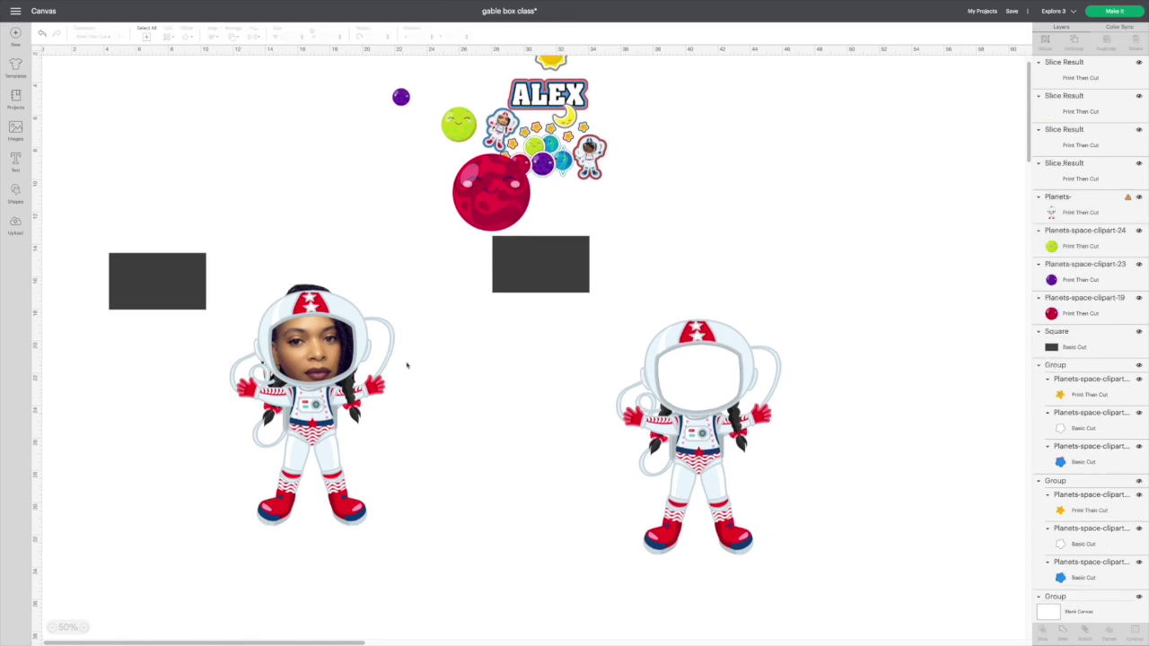
left_click_drag(319, 413, 445, 440)
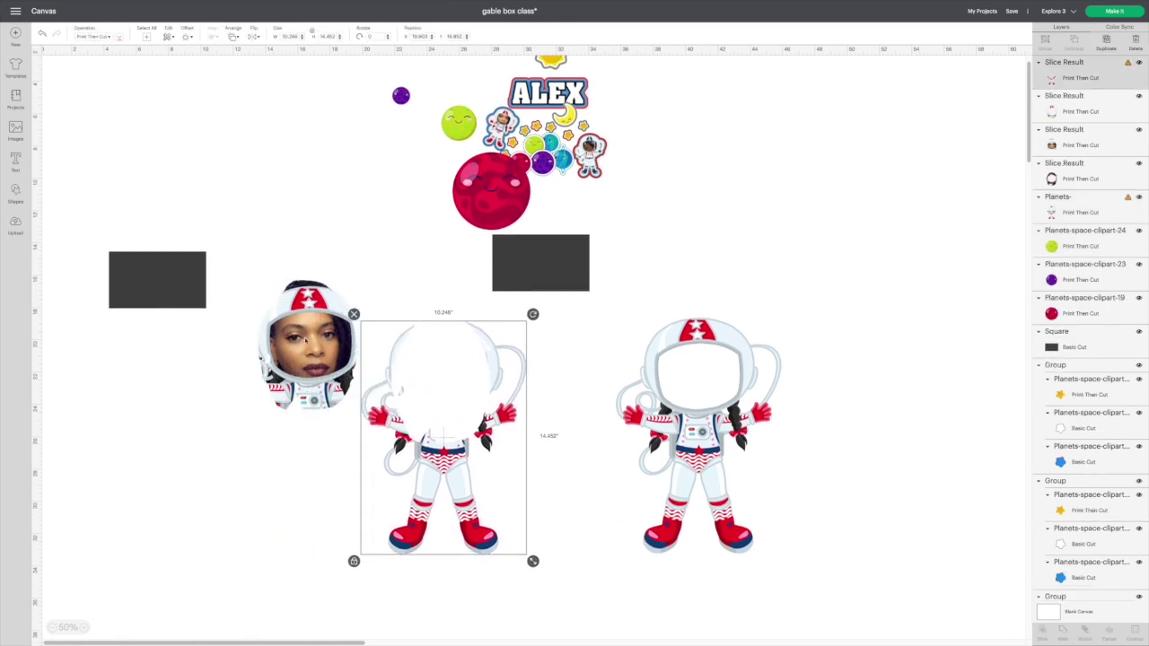
left_click_drag(289, 334, 442, 381)
left_click_drag(309, 412, 142, 452)
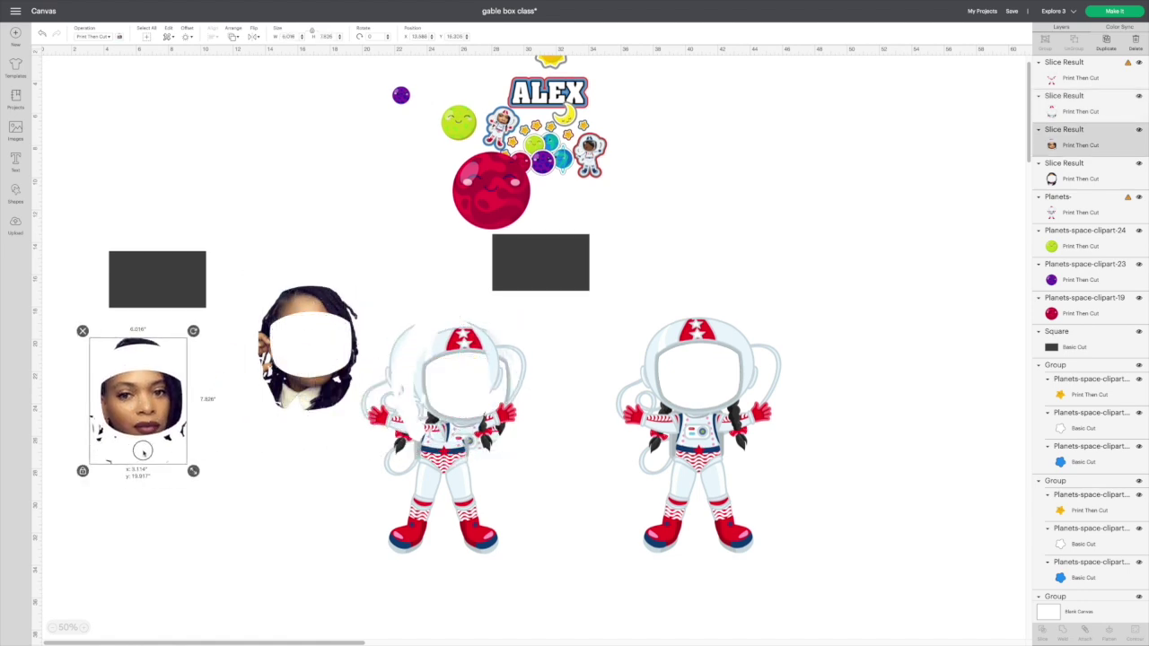
- Delete the leftover portrait ring and the sliced astronaut fragments, keeping only the face piece and the intact astronaut copy
left_click(276, 325)
left_click(252, 279)
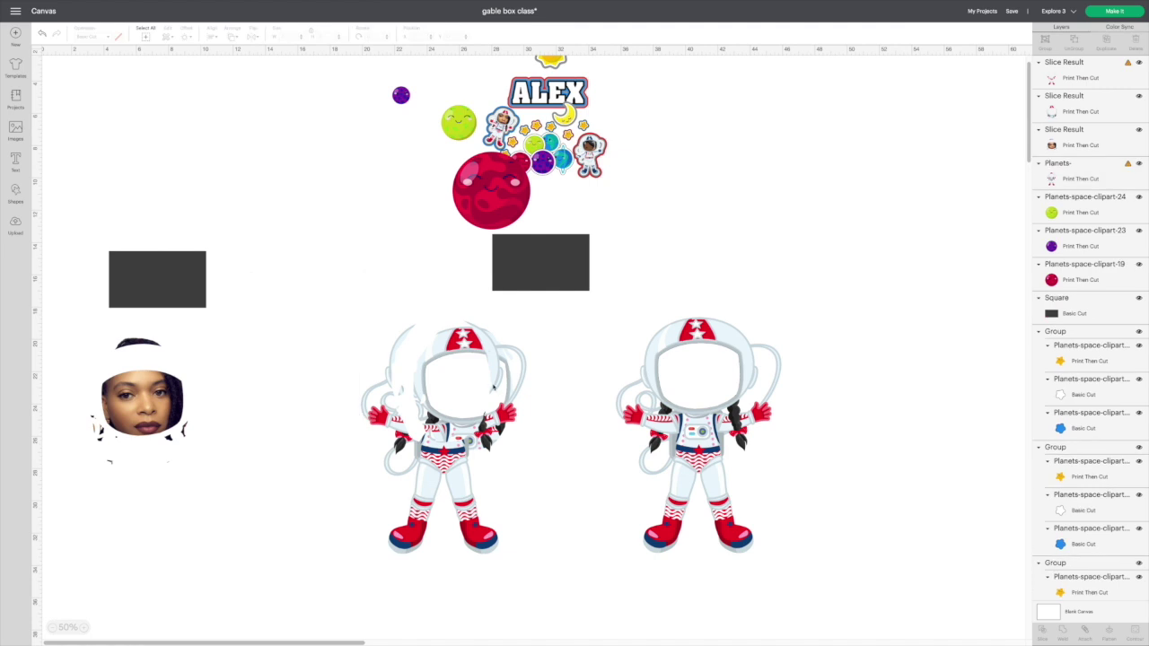
left_click(419, 331)
key("Delete")
left_click(403, 427)
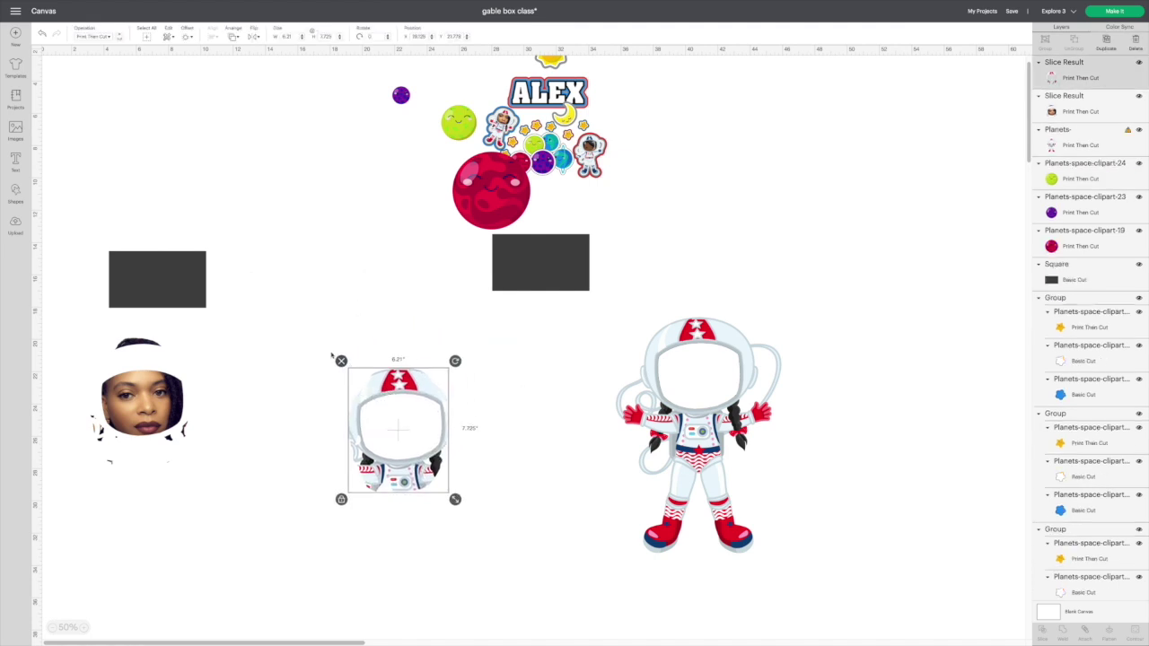
left_click(341, 359)
- Bring the intact astronaut copy and the sliced face piece closer together in the open canvas area
left_click_drag(694, 415, 552, 448)
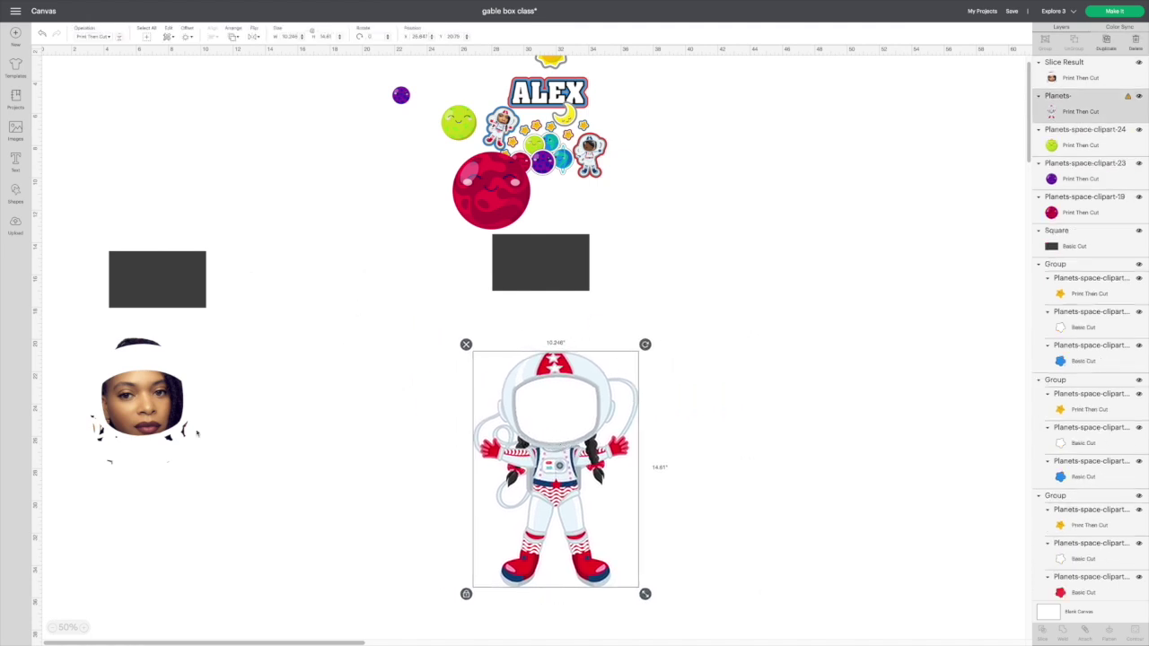
left_click(123, 411)
left_click_drag(123, 411, 329, 357)
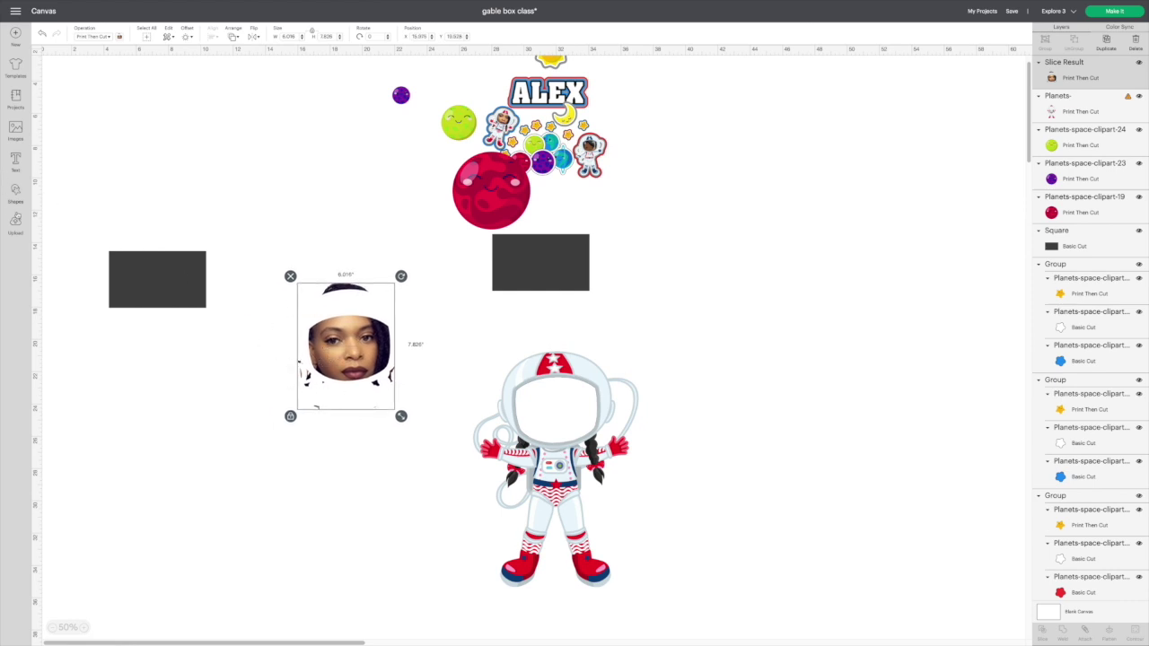
- Add a circle shape and stretch it into a wide oval covering the sliced face
left_click(15, 192)
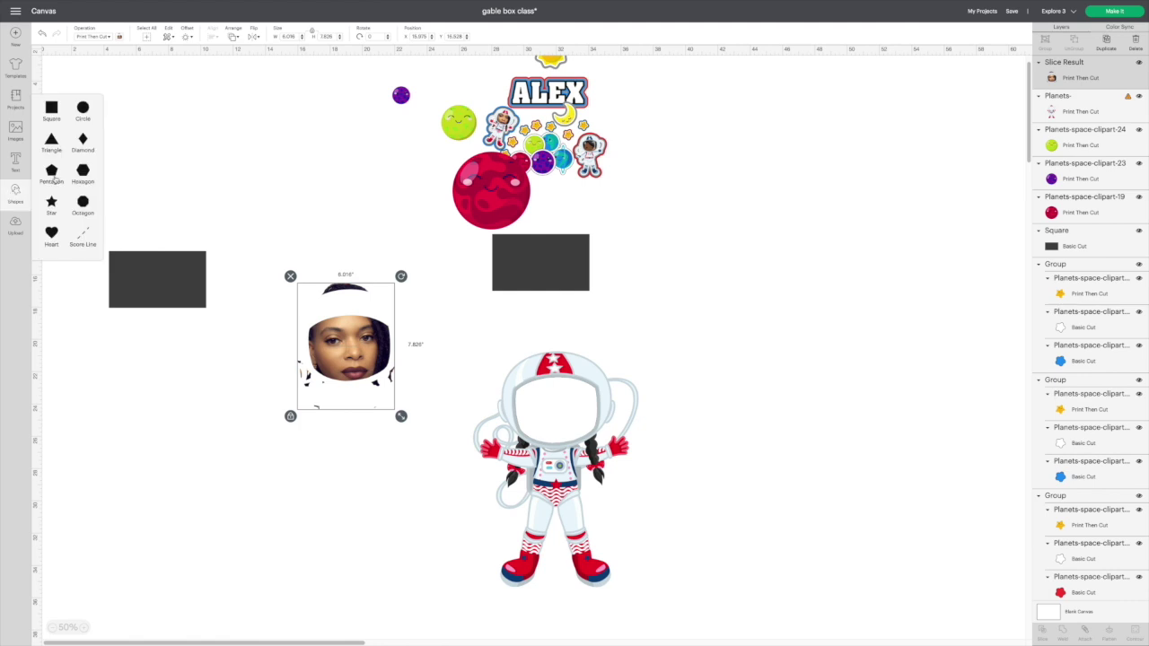
left_click(83, 111)
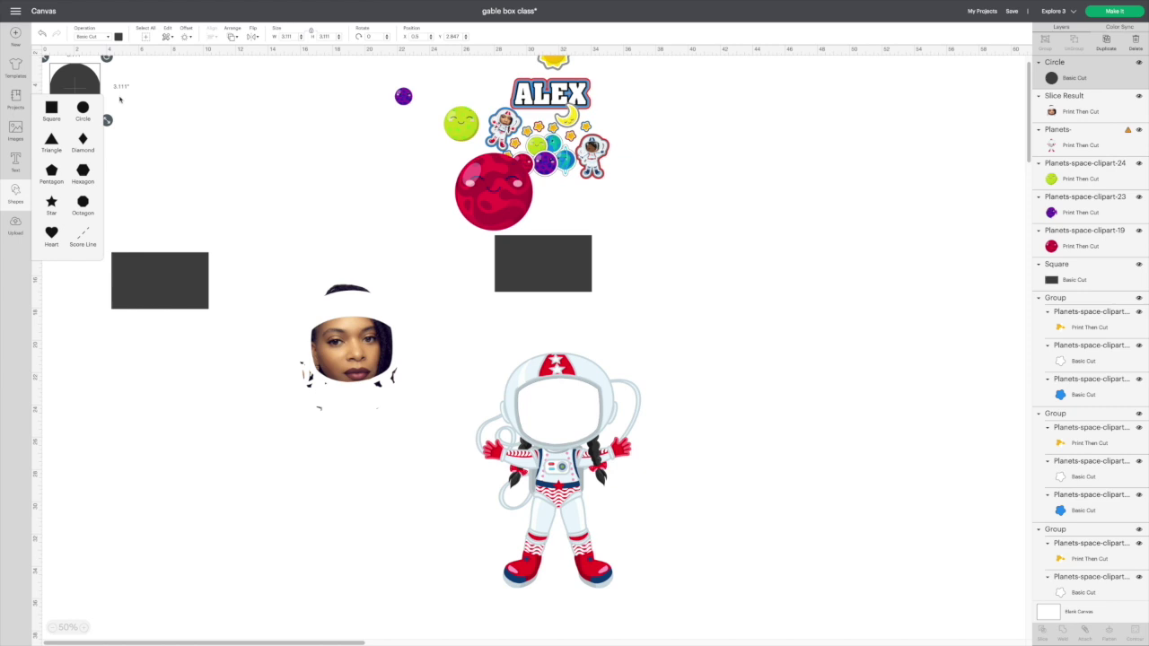
left_click_drag(96, 91, 304, 201)
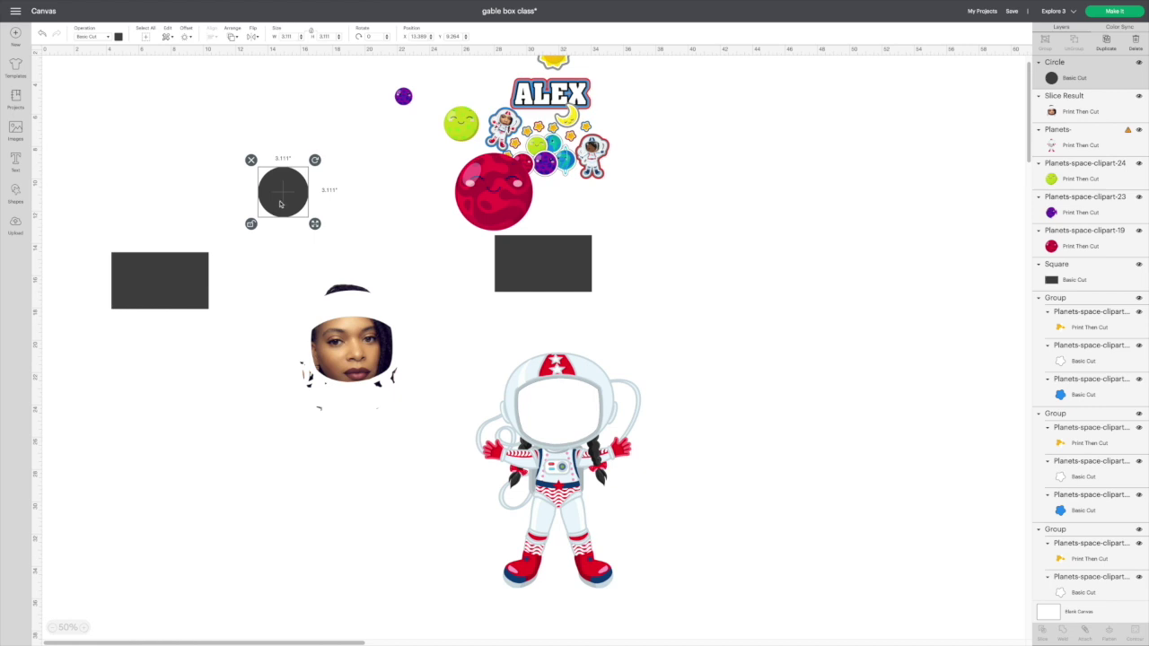
left_click_drag(283, 191, 375, 363)
left_click(401, 386)
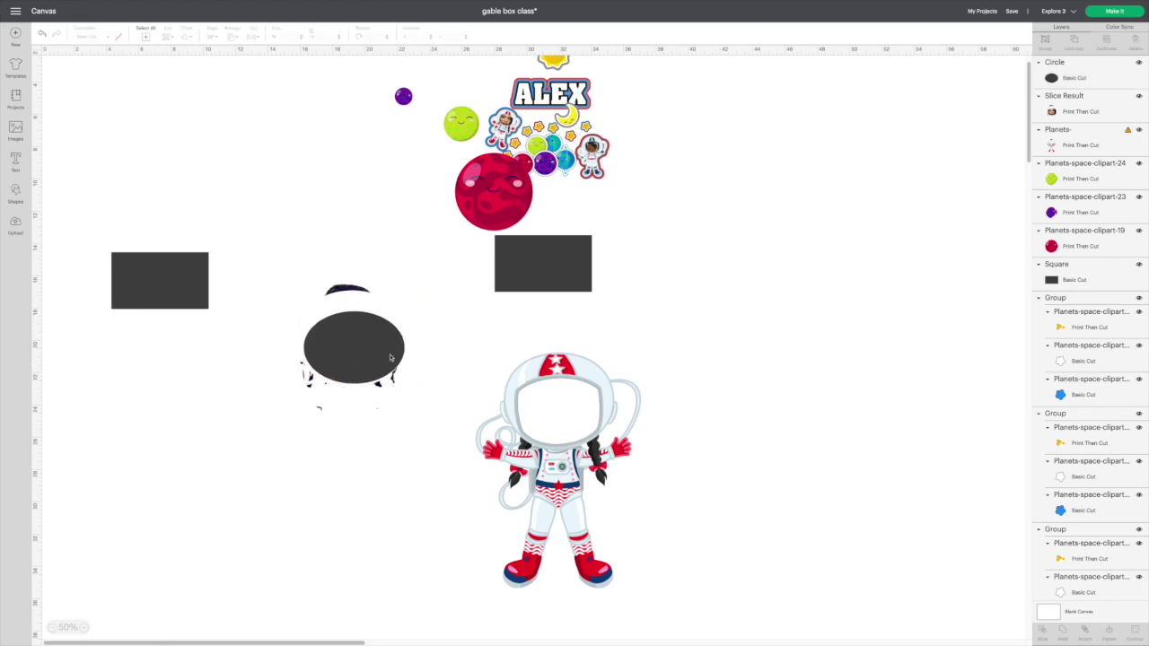
- Narrow the oval to fit closely over the sliced face, select both and slice them together
left_click(390, 359)
left_click_drag(405, 387, 405, 388)
left_click(392, 401)
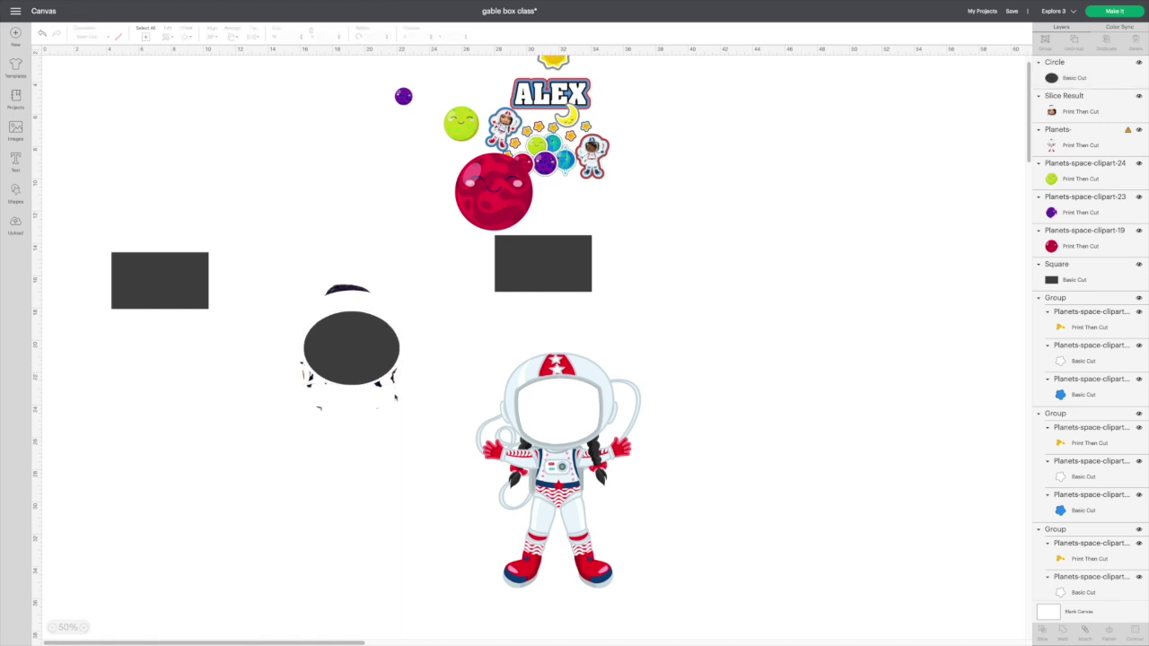
left_click_drag(262, 254, 414, 432)
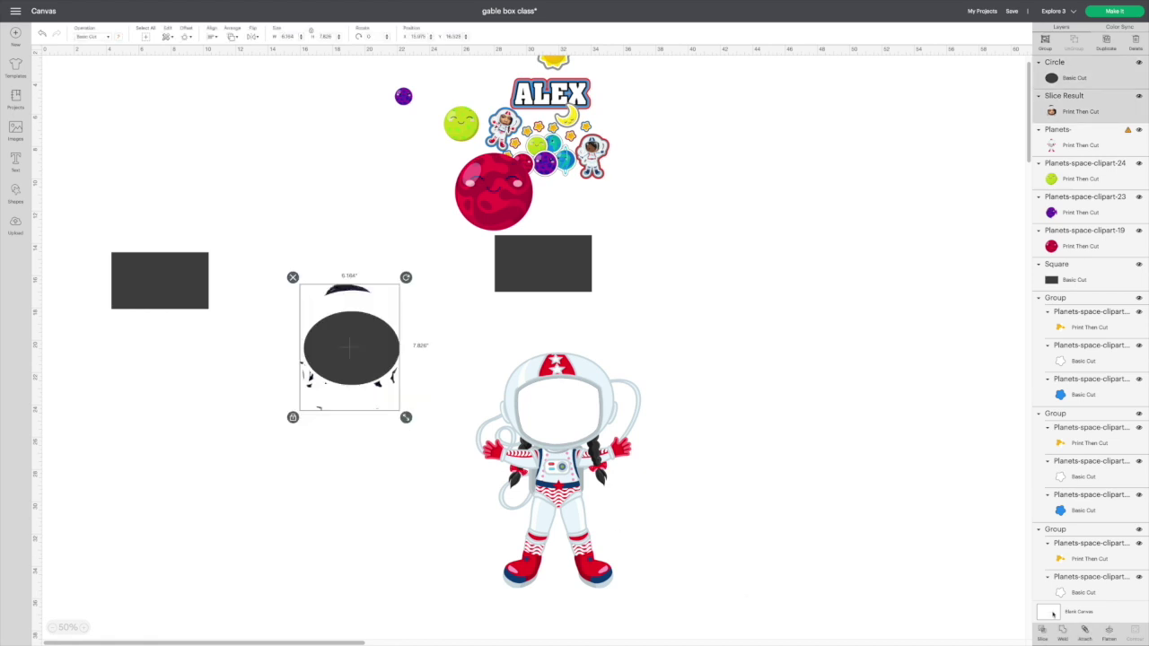
left_click(1042, 631)
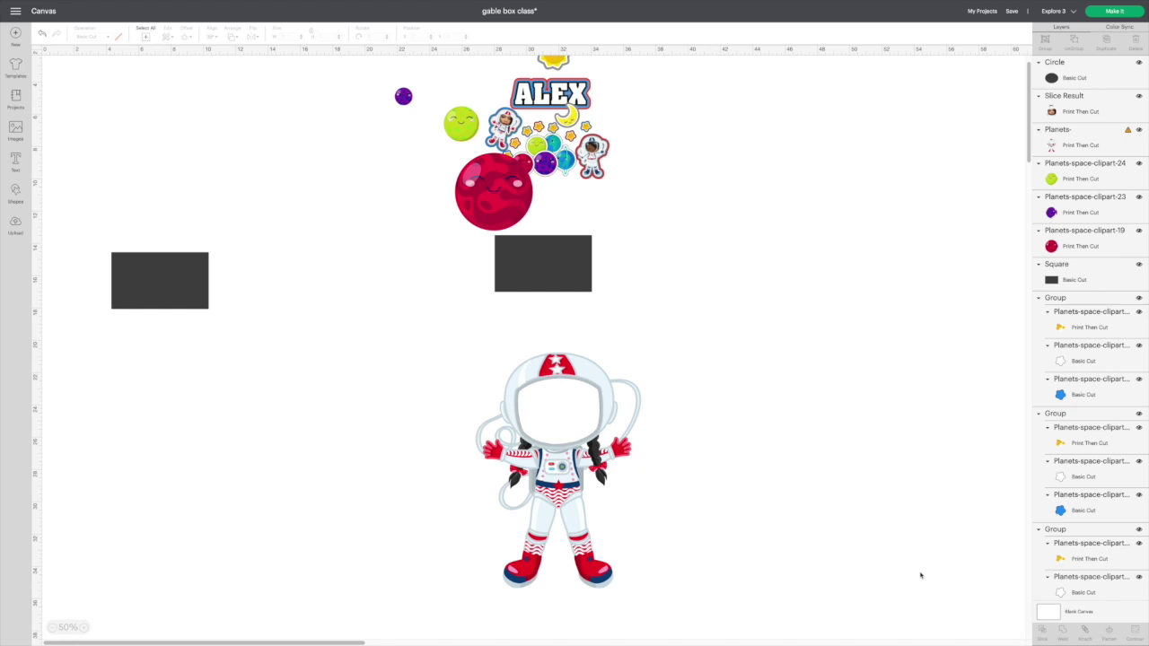
- Pull the slice results apart and delete the leftover pieces, keeping only the oval-trimmed face
left_click_drag(326, 330, 205, 352)
left_click_drag(341, 323, 257, 432)
key("Delete")
left_click(162, 362)
- Bring the trimmed face and the empty-helmet astronaut closer together and send the face to the back
mouse_move(353, 339)
left_mouse_down()
mouse_move(370, 347)
mouse_move(339, 347)
left_mouse_up()
left_click_drag(558, 366, 497, 334)
left_click(339, 350)
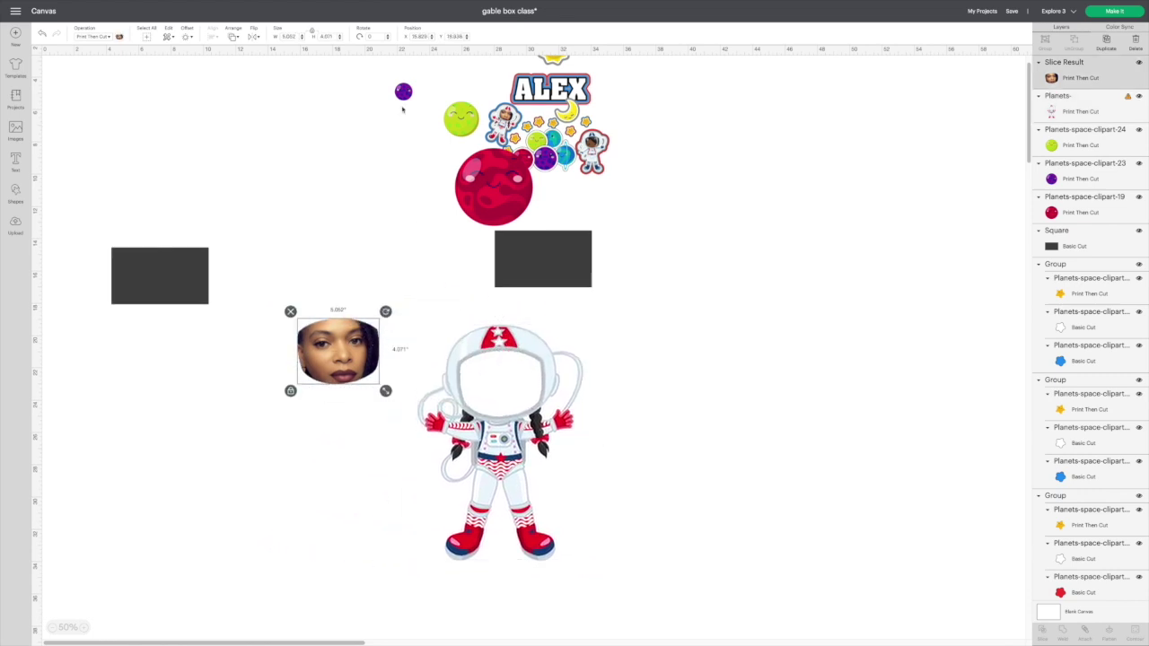
left_click(233, 37)
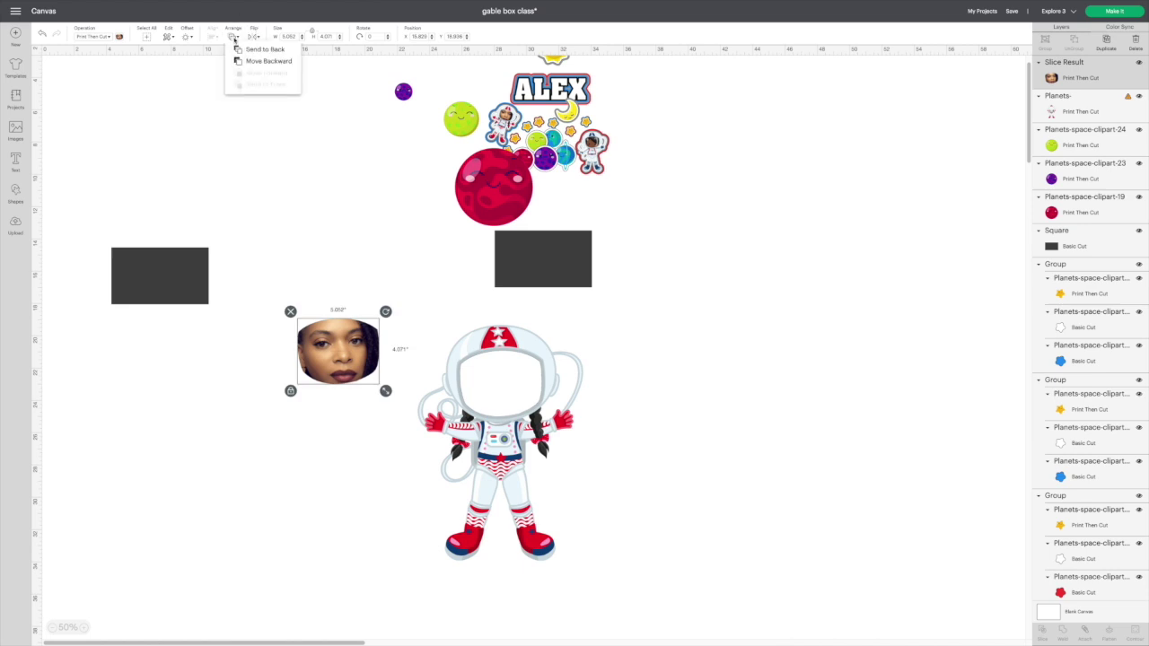
left_click(269, 47)
scroll(321, 336, "up", 1)
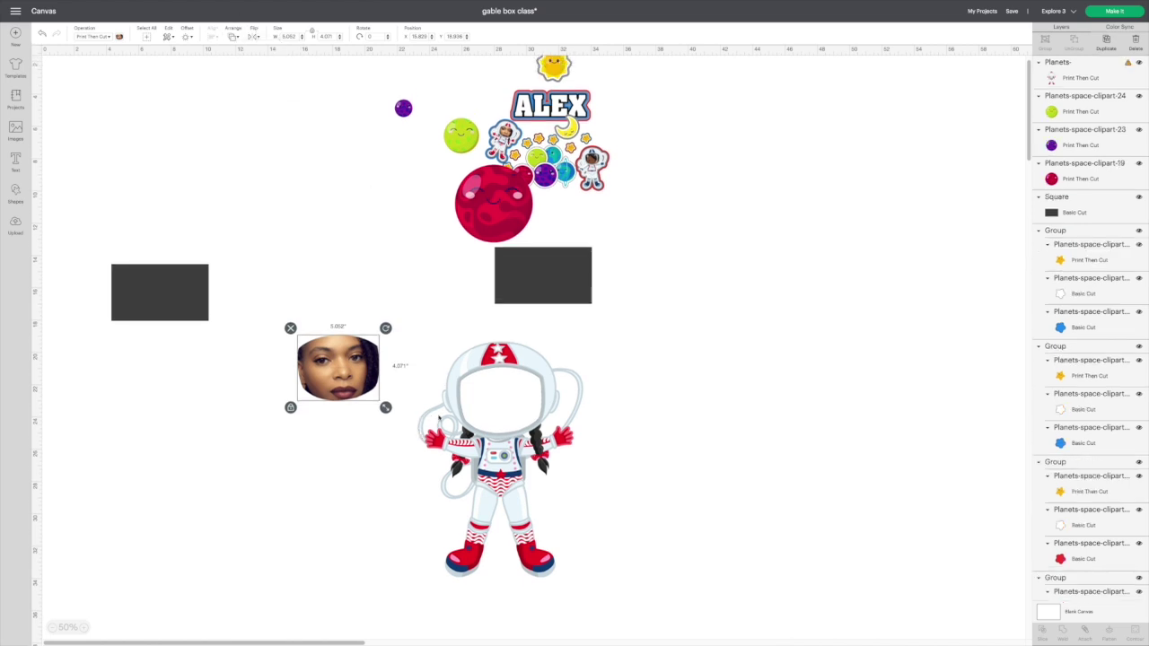
- Enlarge the trimmed face slightly and place the astronaut over it so the face fills the helmet opening
left_click_drag(511, 463, 536, 482)
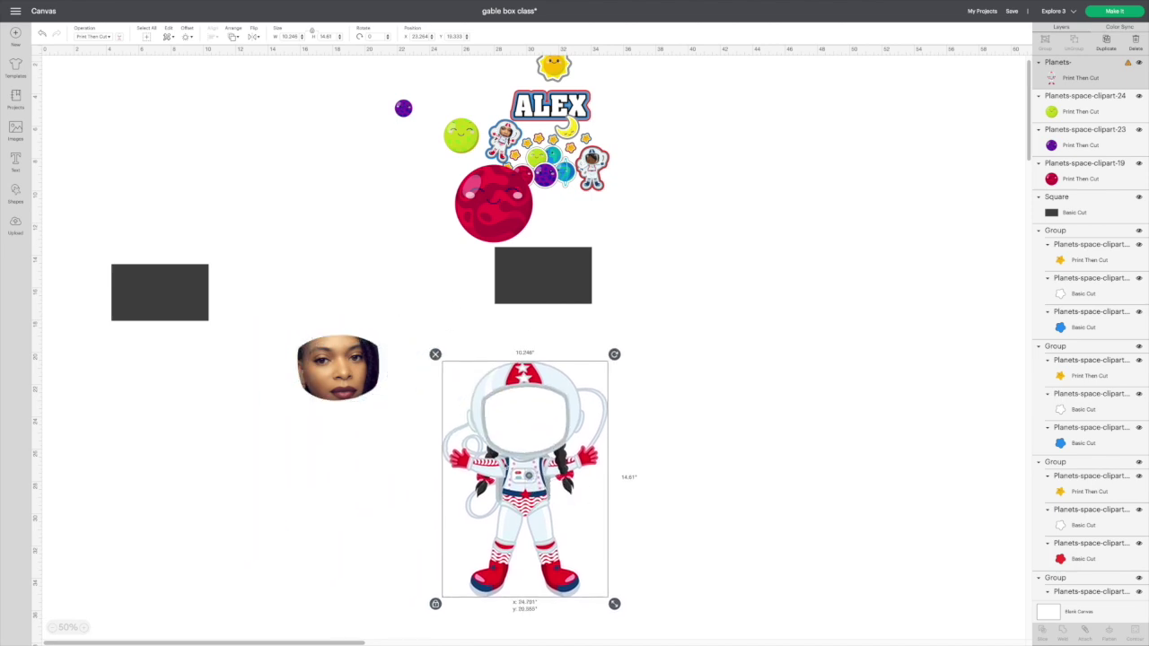
left_click(338, 368)
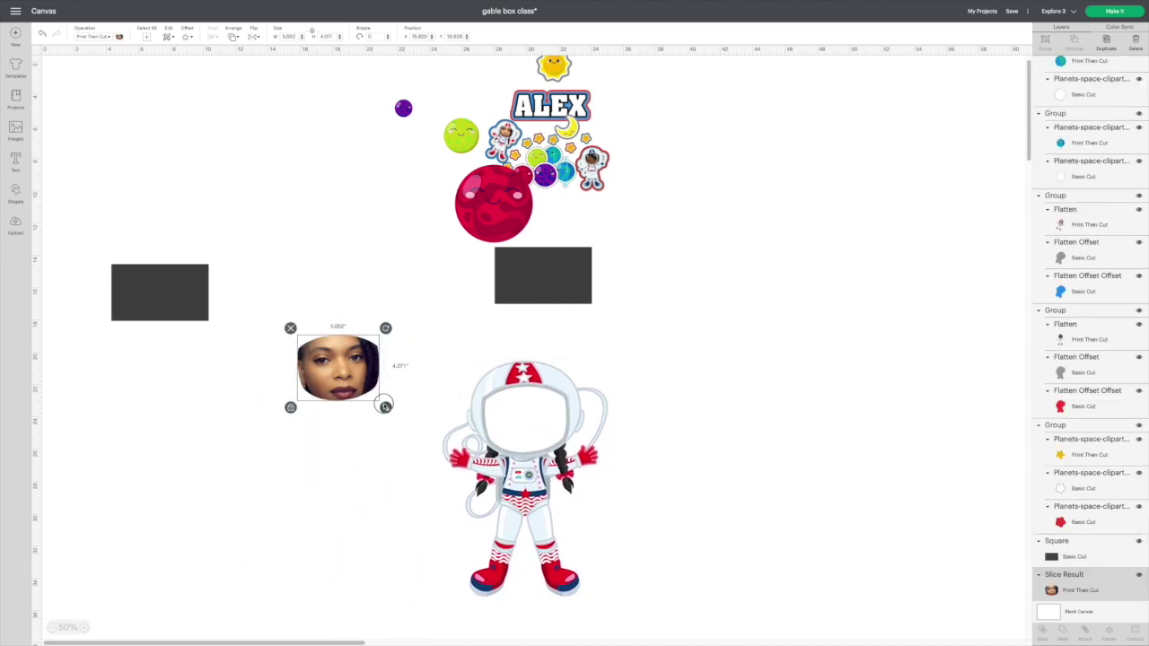
left_click_drag(384, 407, 390, 412)
left_click_drag(538, 476, 356, 426)
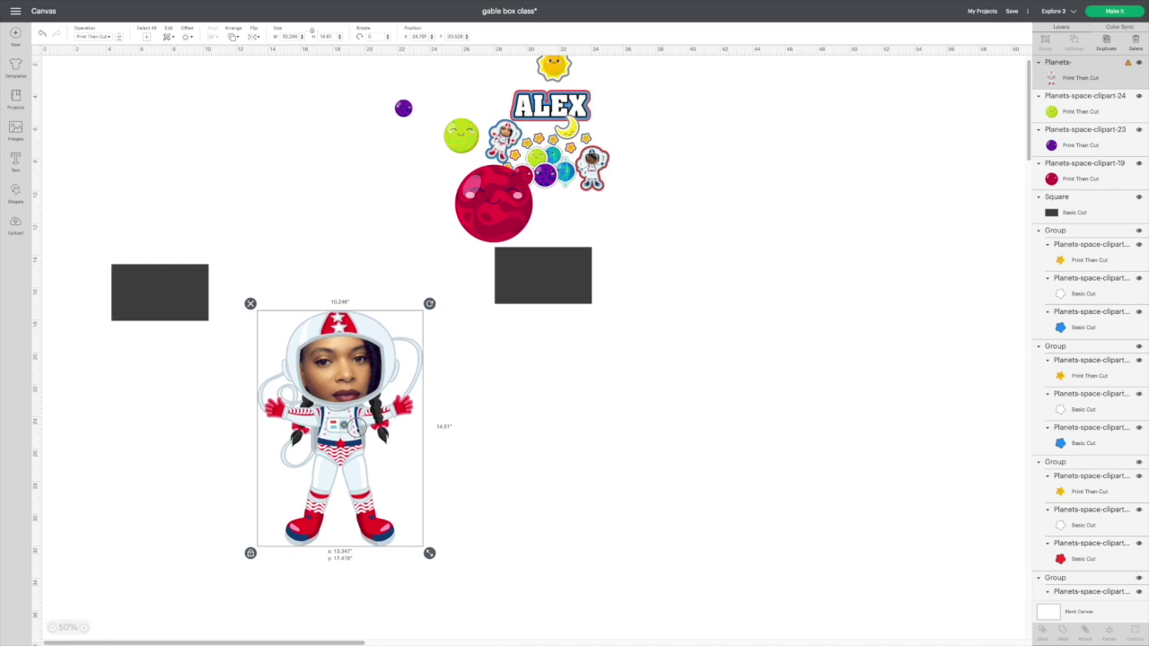
- Select the astronaut together with the face behind it and flatten them into one printable image
left_click(527, 442)
left_click_drag(263, 269, 411, 538)
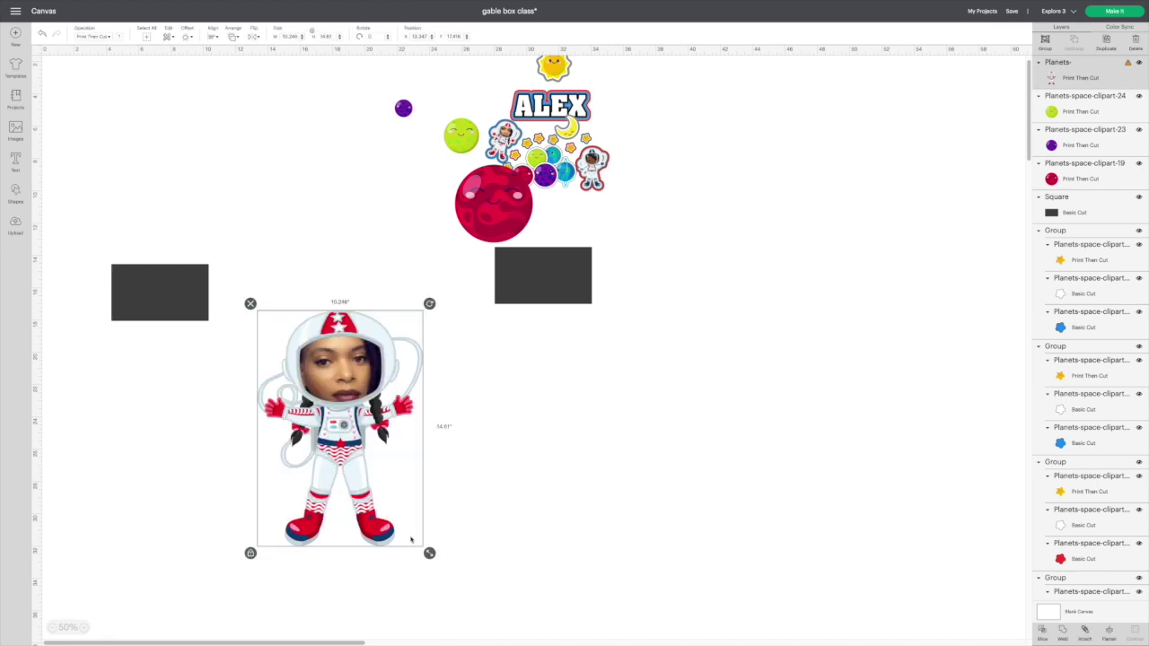
left_click(1109, 633)
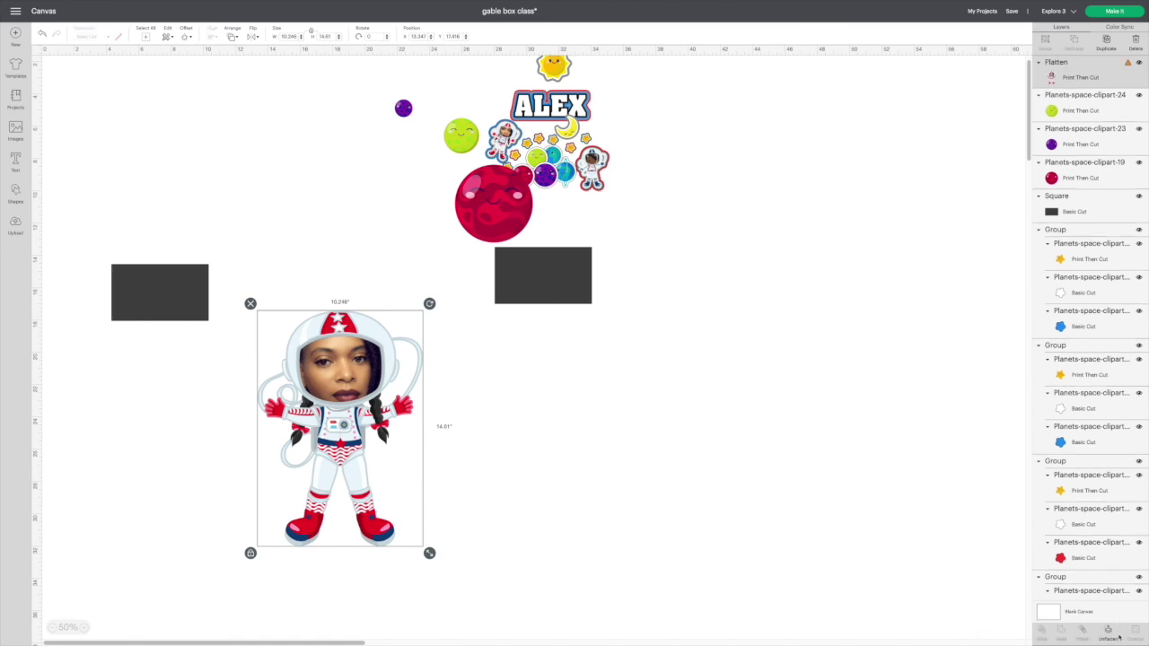
- Shrink the flattened astronaut to about 2.1 by 3 inches and place it at the upper corner of the dark rectangle below the purple planet
left_click_drag(327, 370, 379, 320)
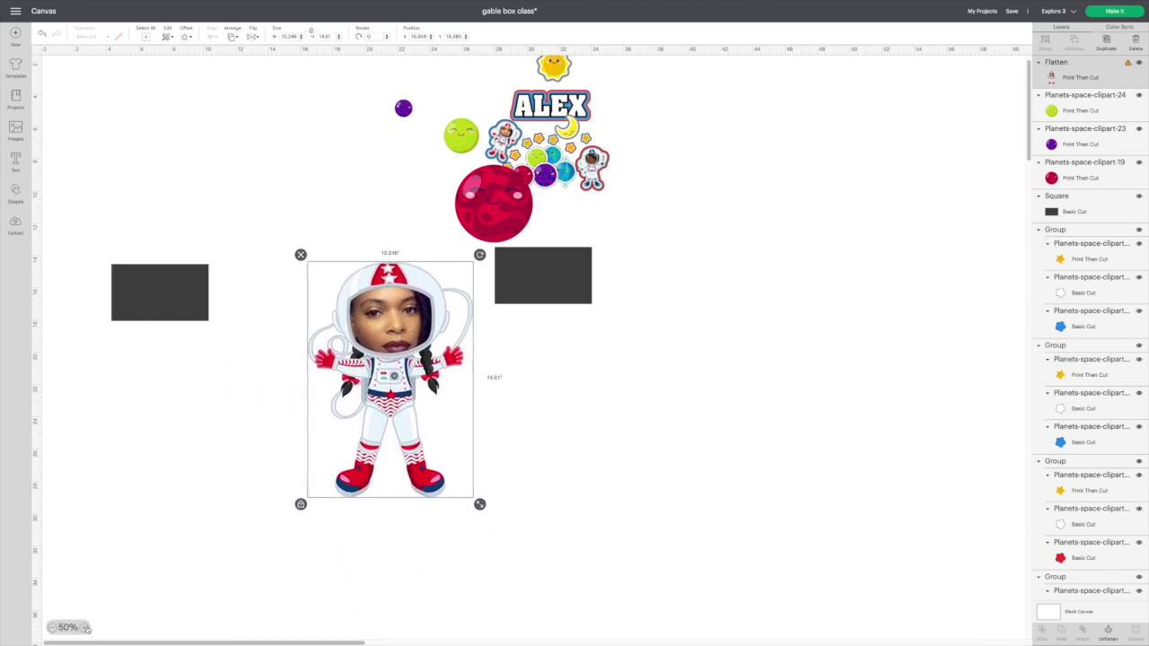
left_click(86, 628)
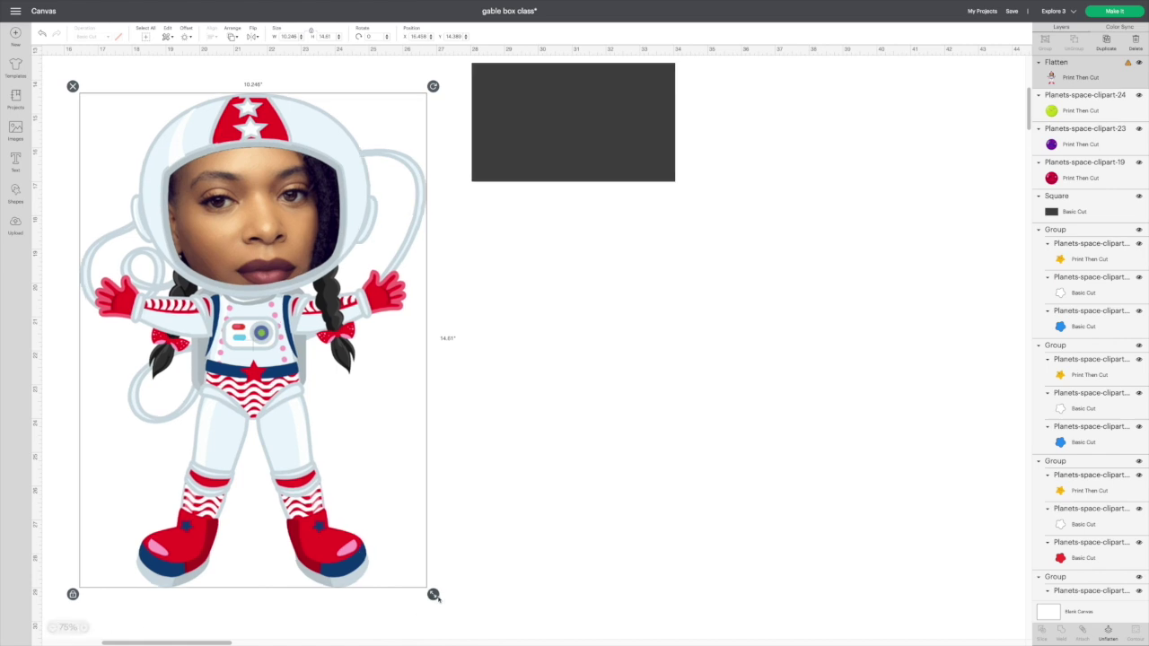
left_click_drag(436, 596, 197, 247)
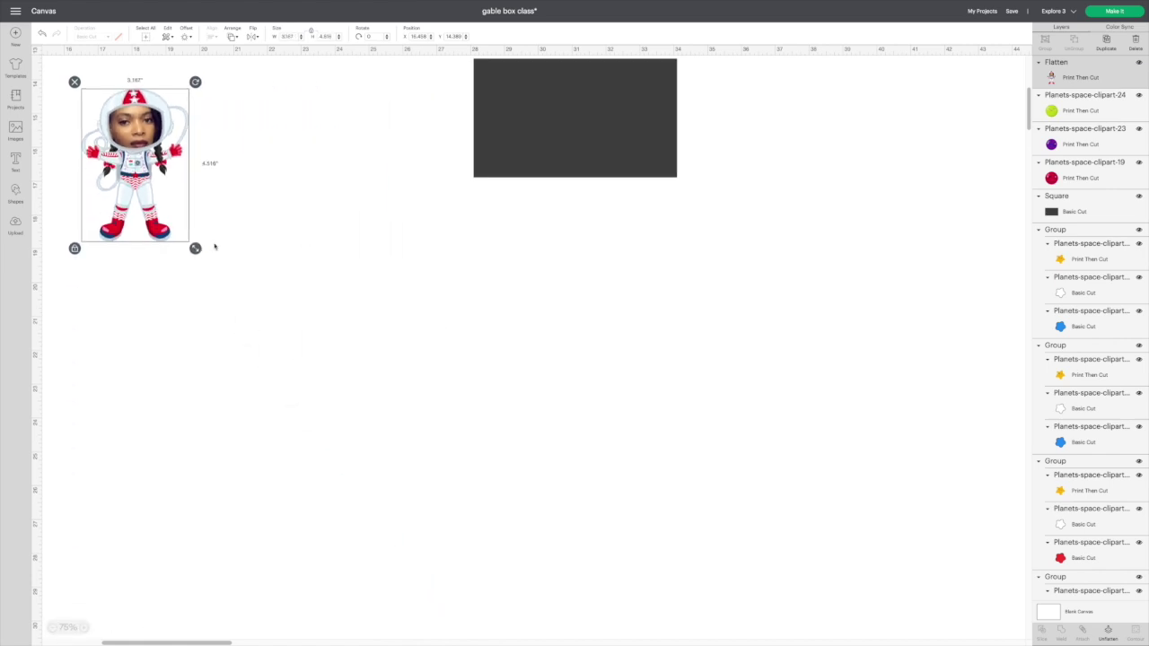
scroll(341, 109, "down", 3)
scroll(341, 109, "up", 5)
left_click_drag(558, 561, 192, 367)
left_click_drag(152, 571, 166, 284)
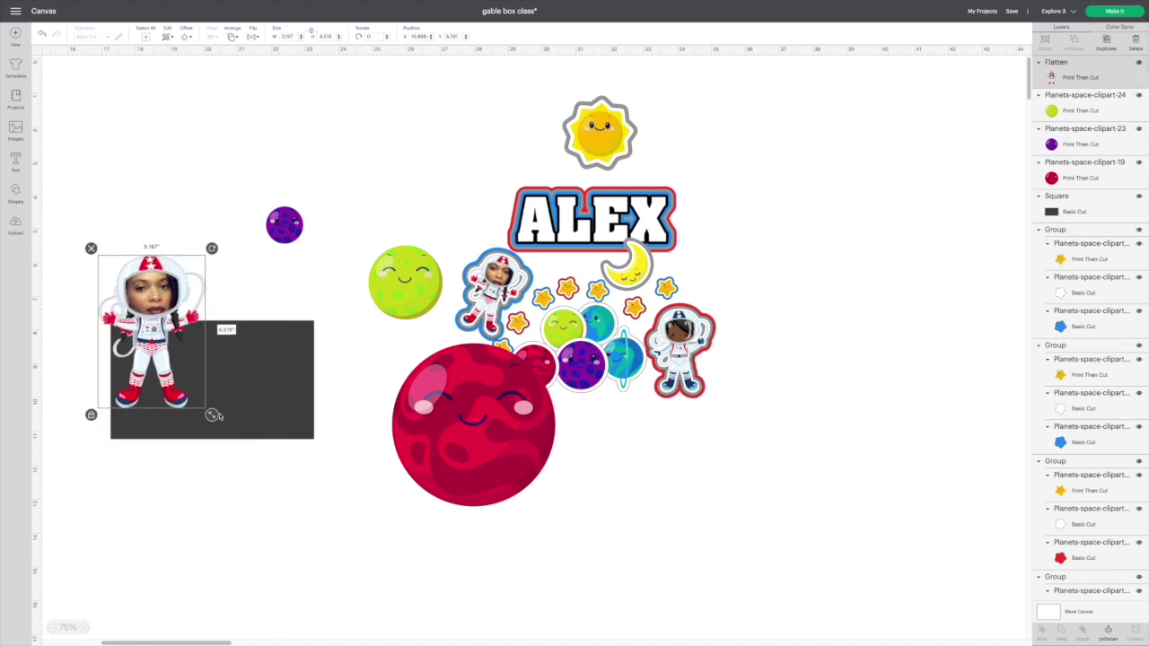
left_click_drag(212, 414, 176, 364)
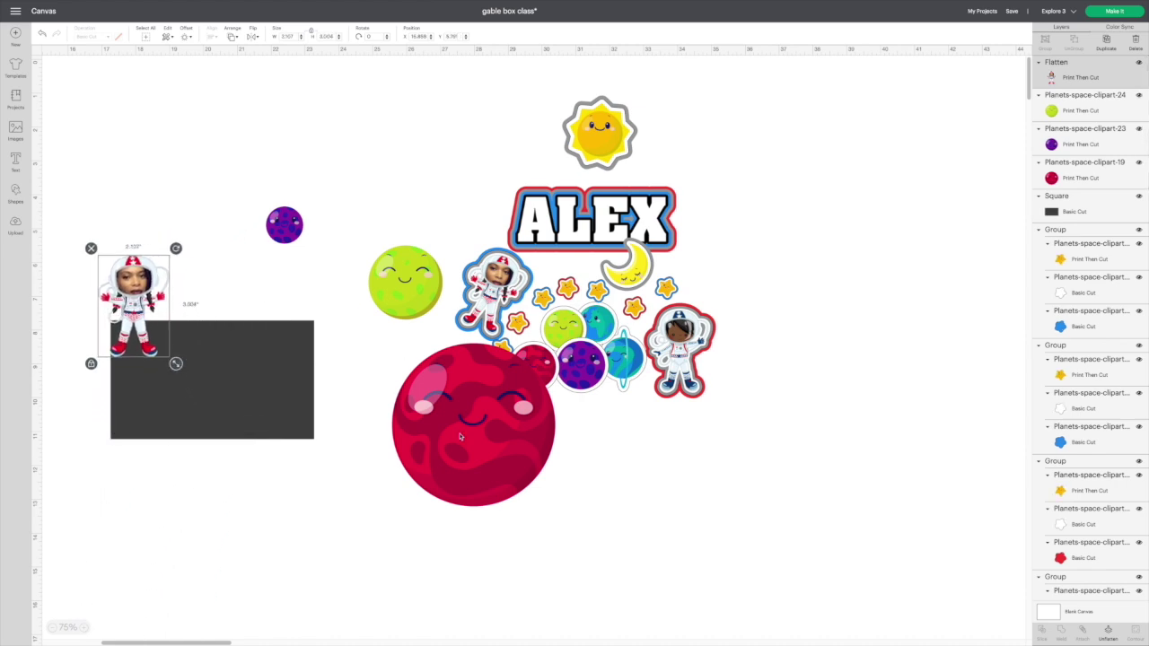
- Move the large red planet and the green planet clear of the finished ALEX design
left_click_drag(465, 418, 390, 411)
left_click_drag(418, 292, 402, 298)
left_click_drag(499, 81, 666, 377)
left_click_drag(546, 272, 757, 264)
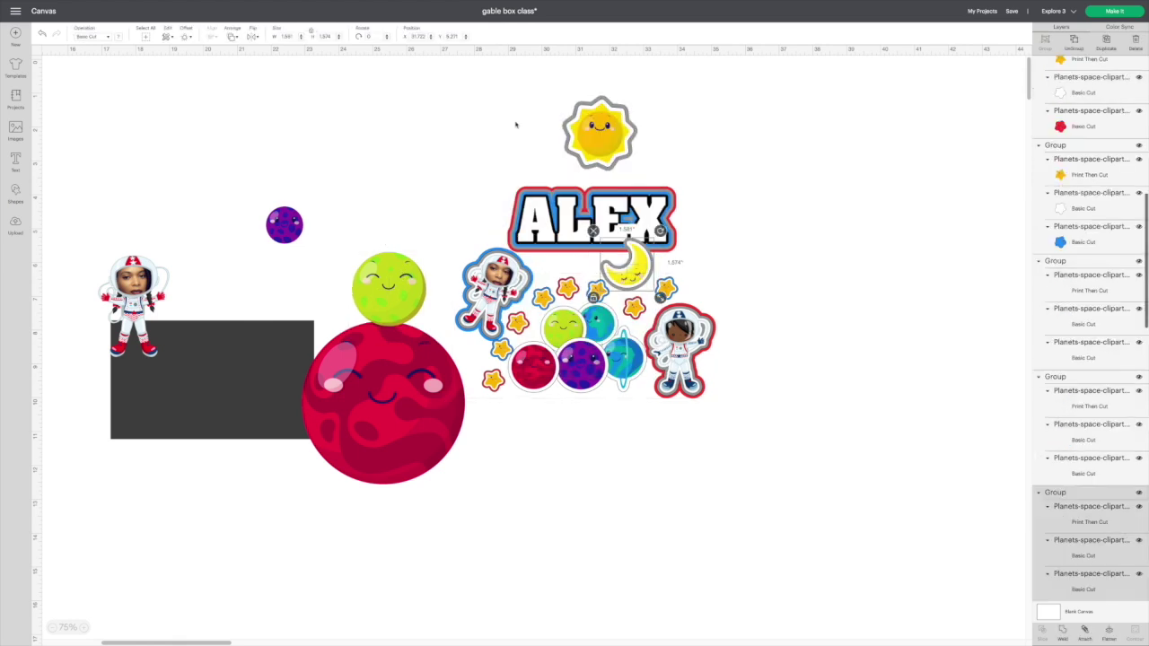
- Group all pieces of the finished ALEX design and move the group well away from the working rectangle
left_click_drag(496, 78, 695, 422)
right_click(584, 205)
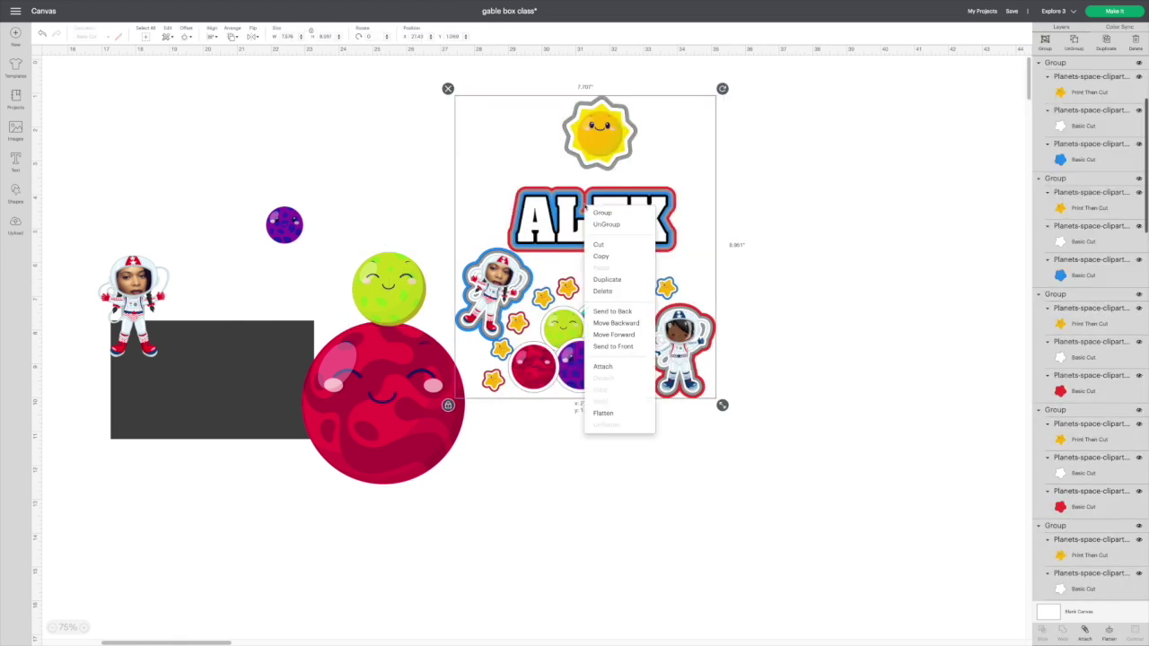
left_click(600, 212)
left_click_drag(548, 218, 875, 210)
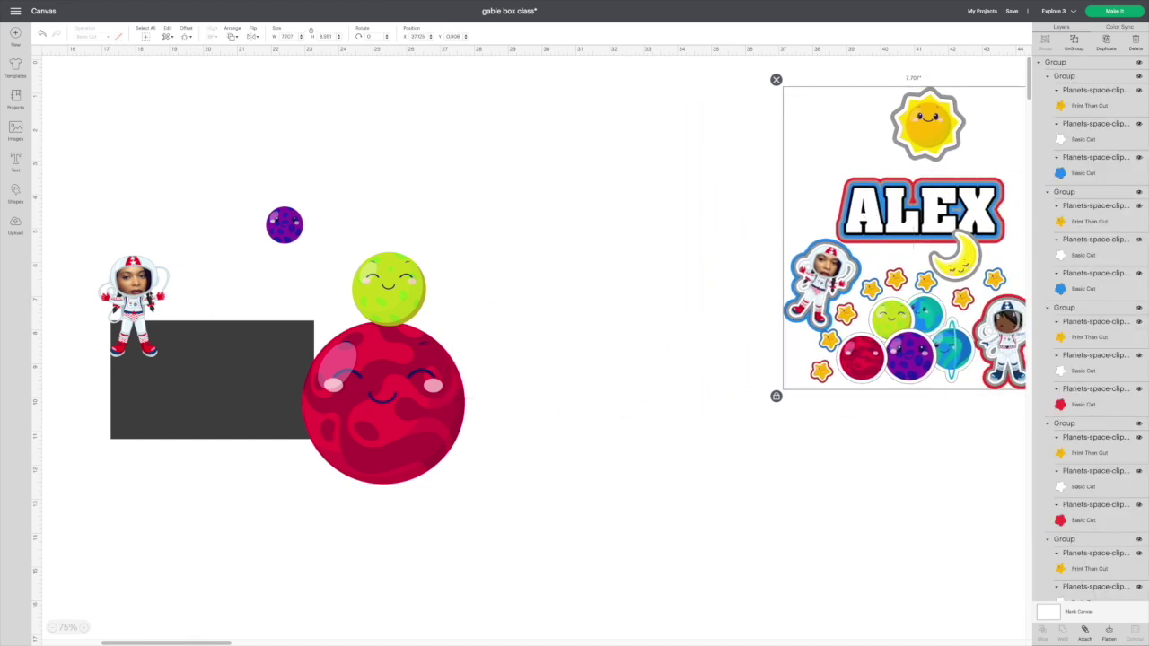
- Lower the portrait astronaut onto the rectangle and scale it down to about 1.9 by 2.7 inches
left_click_drag(133, 314, 132, 357)
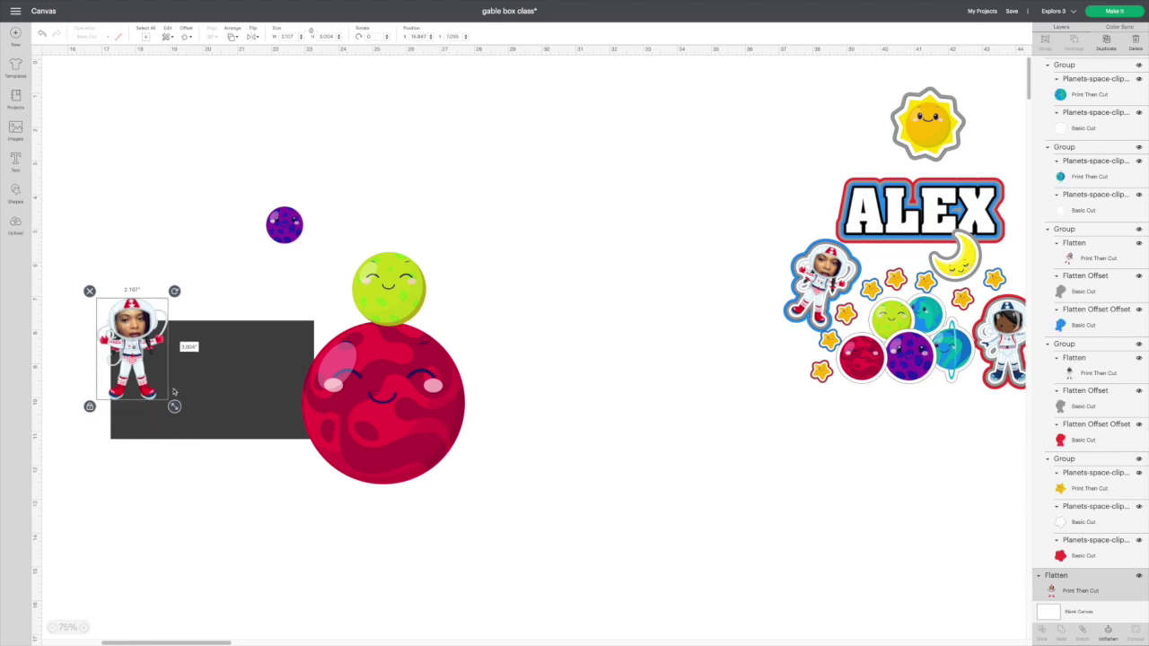
left_click_drag(173, 406, 167, 396)
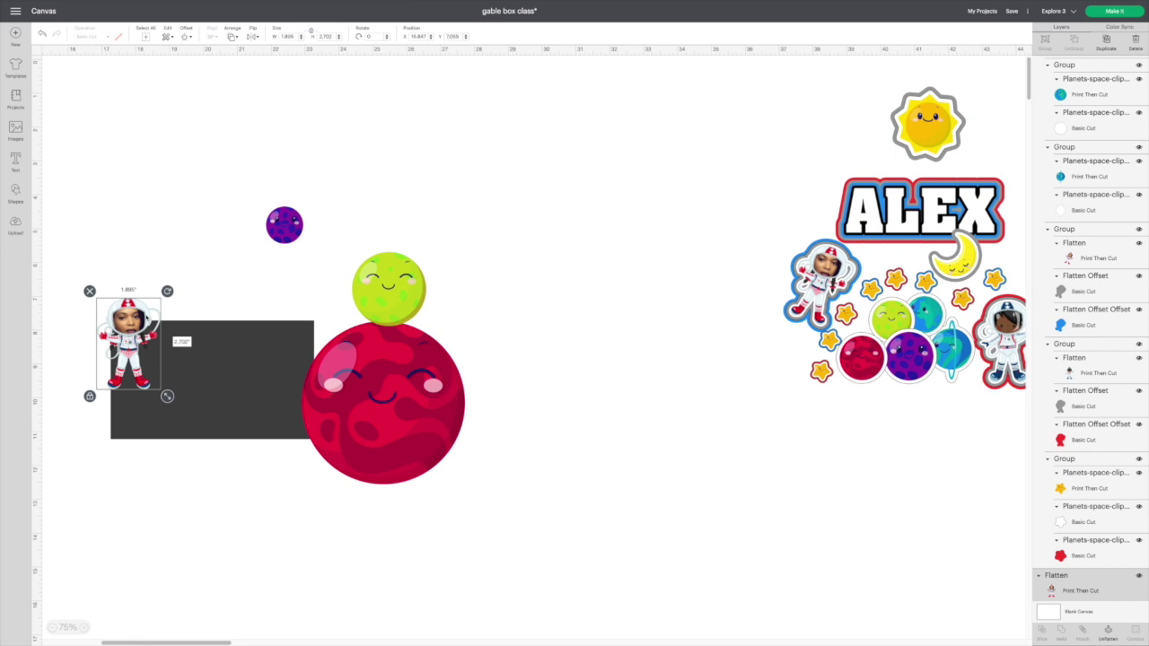
mouse_move(130, 341)
left_mouse_down()
mouse_move(145, 346)
mouse_move(130, 343)
left_mouse_up()
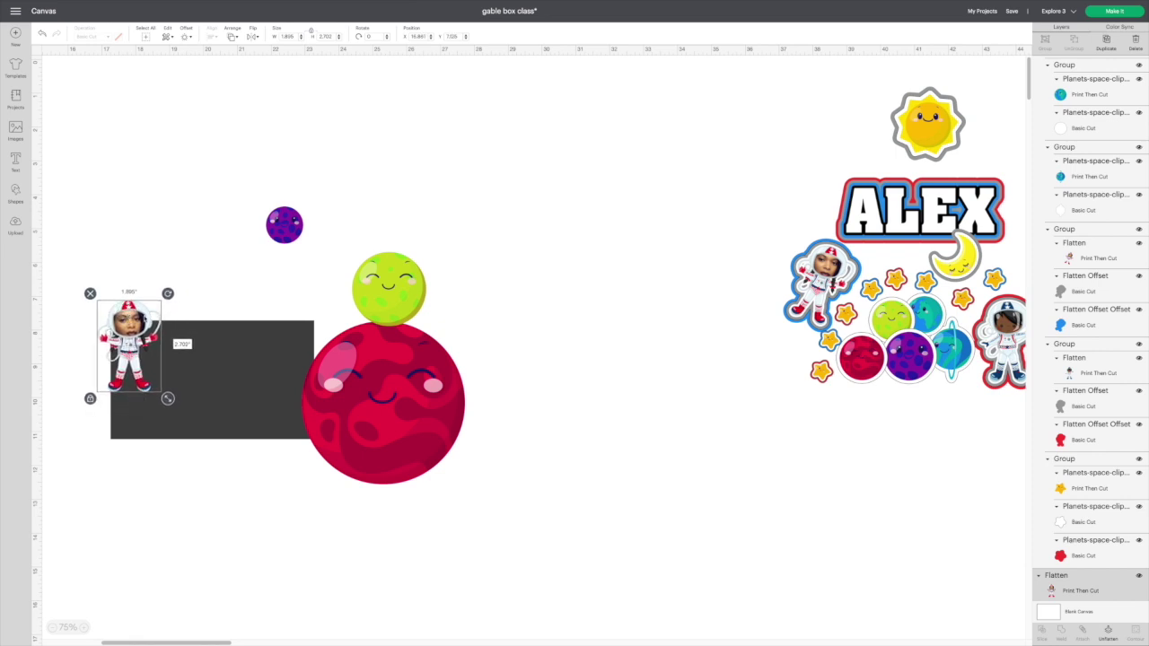
- Add the uploaded astronaut with blue boots, scale it to about 2.6 inches high and place it at the rectangle's opposite end
left_click(15, 225)
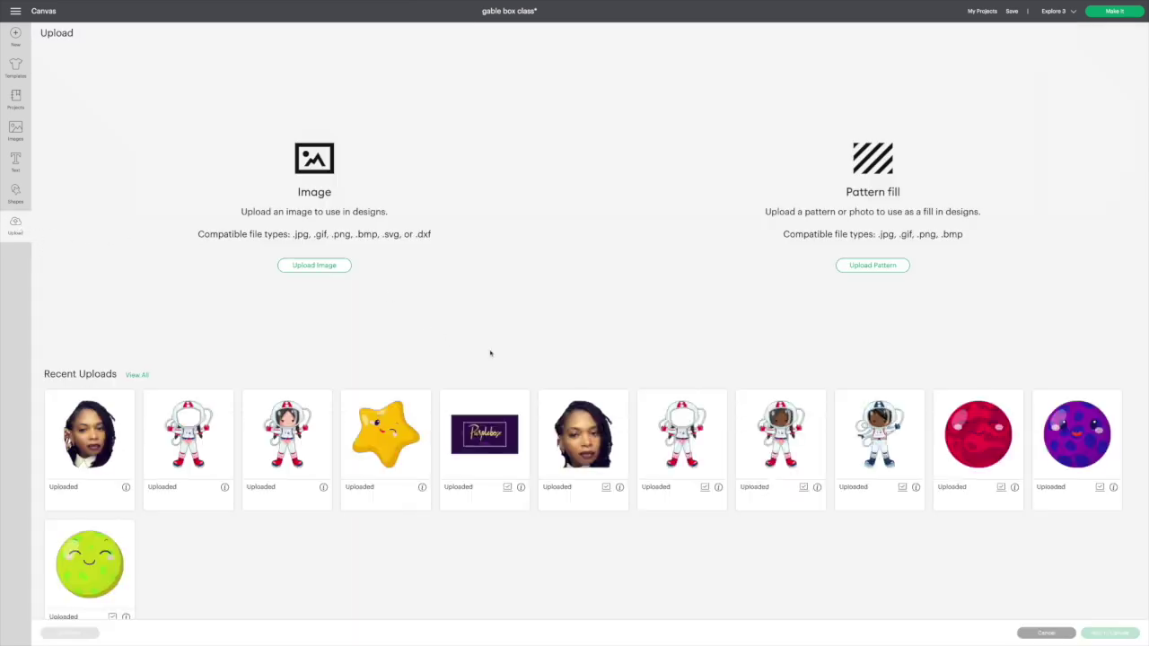
left_click(874, 425)
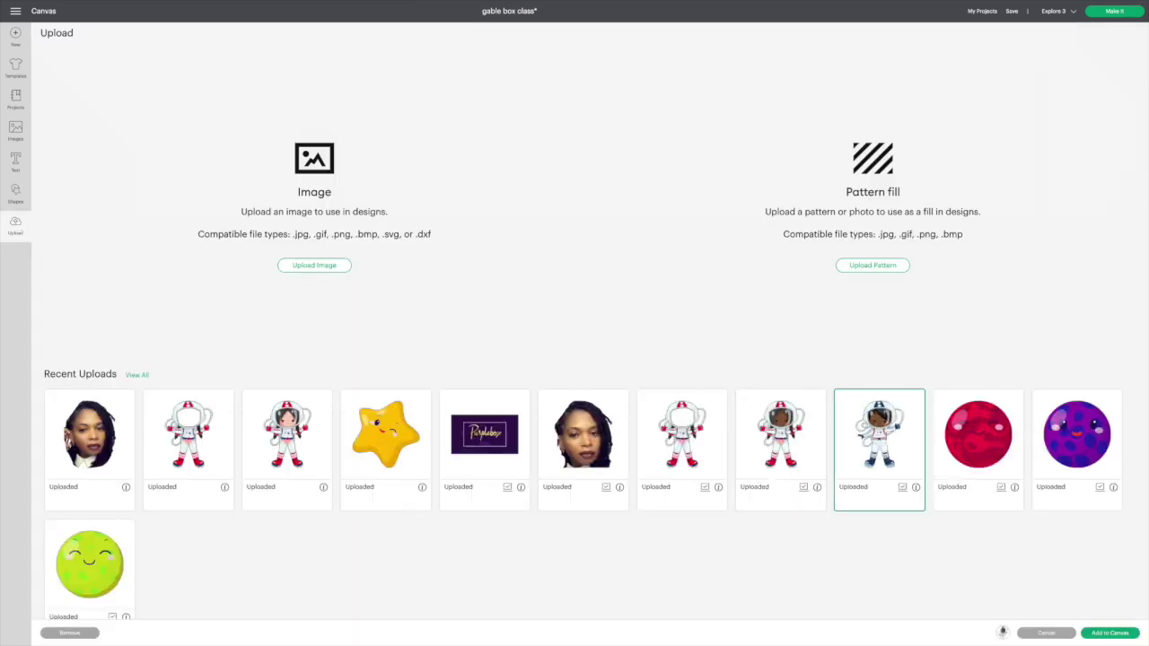
left_click(1111, 633)
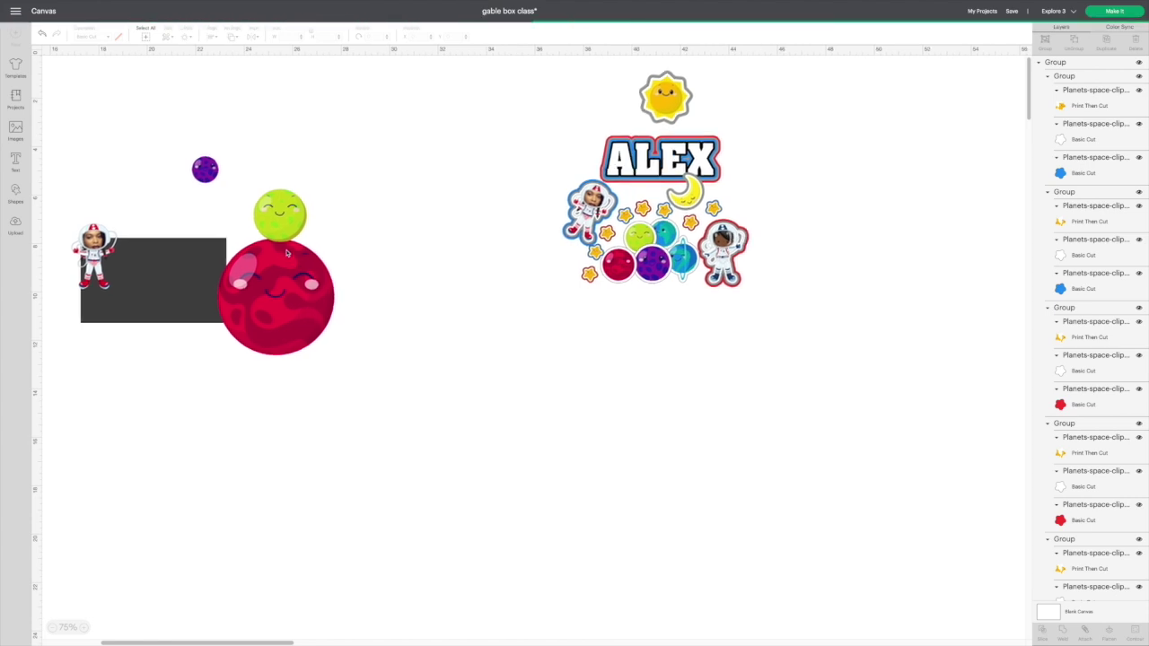
left_click_drag(313, 427, 172, 227)
key("ctrl+z")
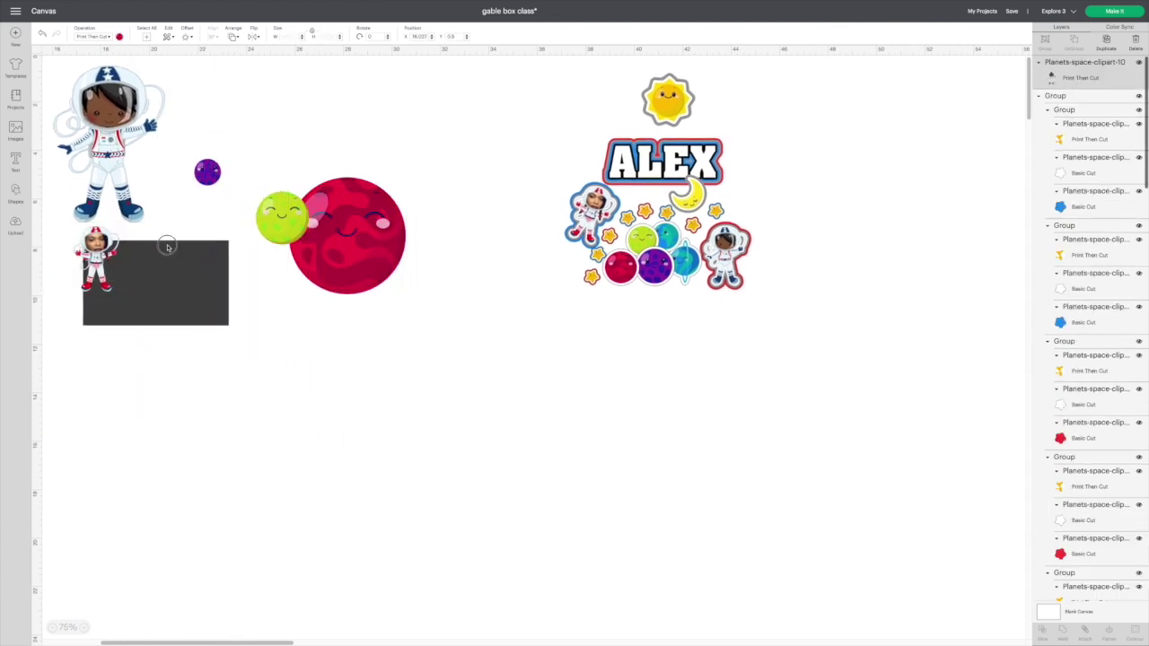
left_click_drag(306, 422, 201, 281)
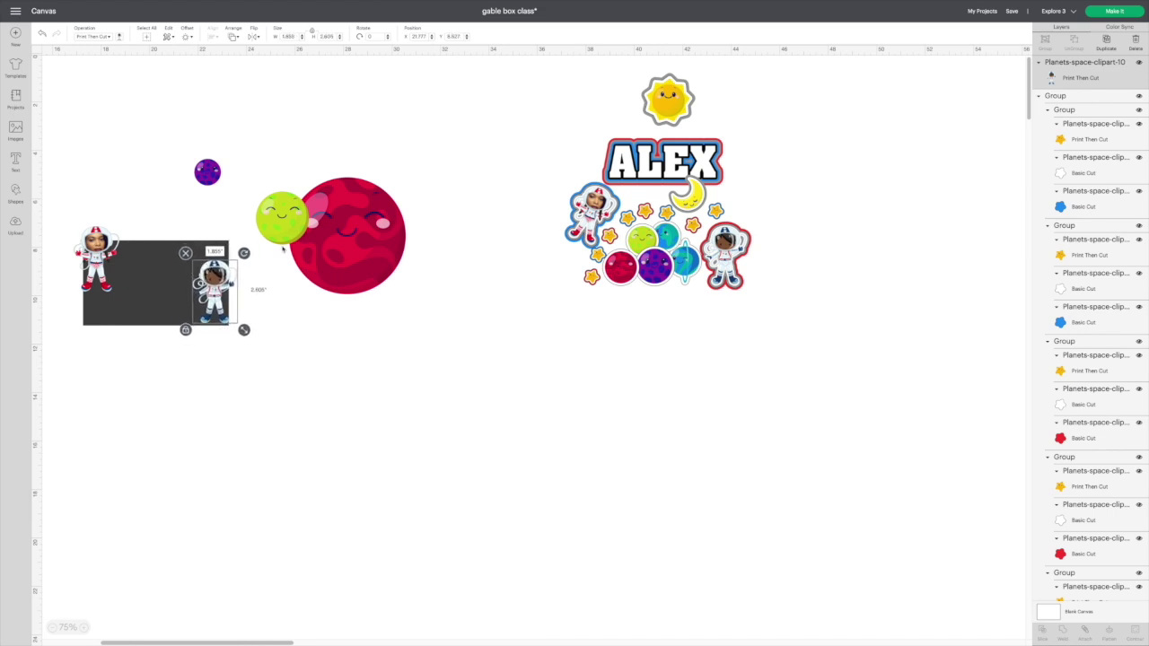
- Place the purple planet at about 1.33 inches and the red planet at about 1.15 inches between the astronauts on the rectangle
left_click(207, 174)
left_click_drag(215, 176, 174, 308)
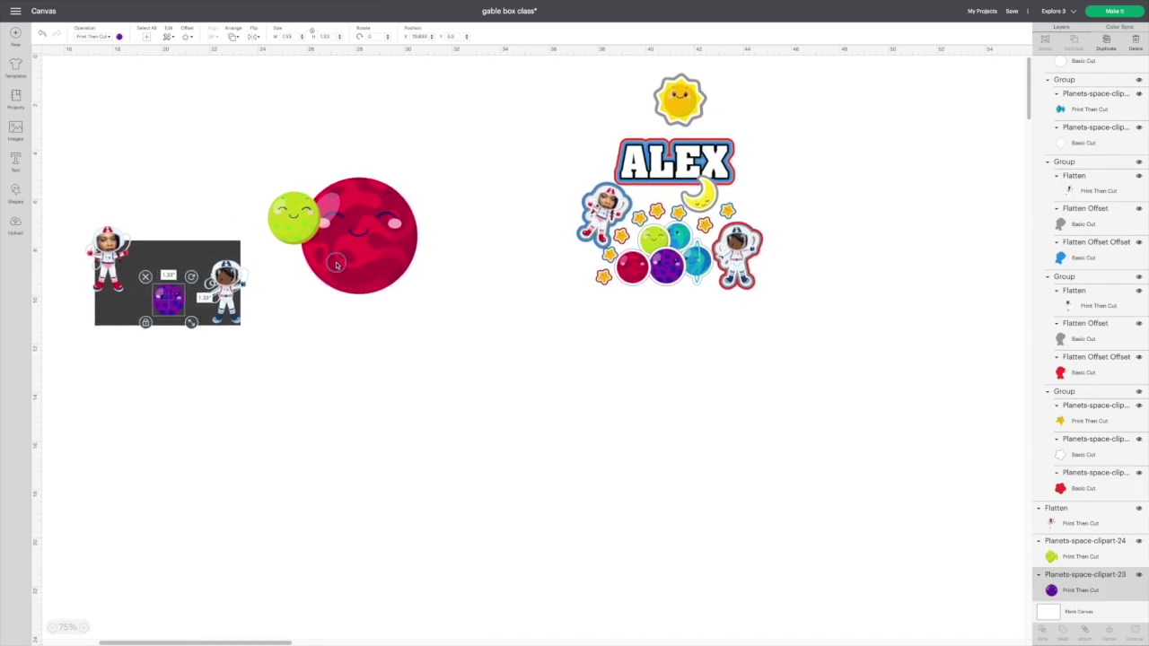
left_click(386, 283)
left_click_drag(424, 300, 160, 303)
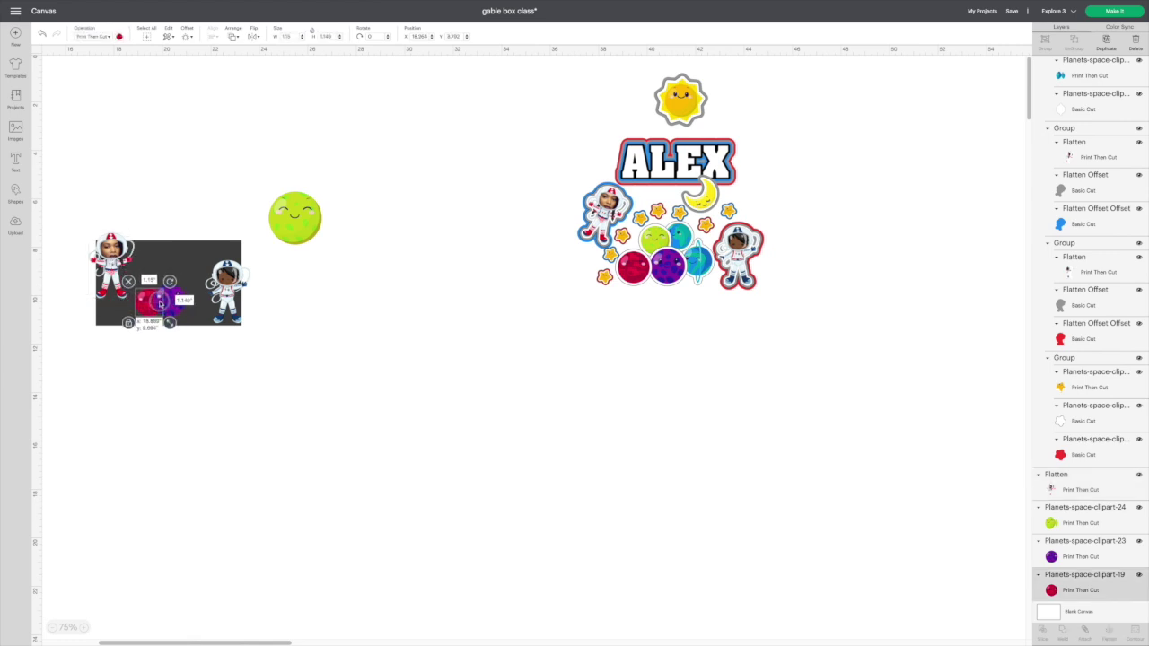
- Shrink the green planet to about 1.45 inches and place it above the red and purple planets on the rectangle
left_click(307, 238)
left_click_drag(328, 250, 170, 251)
left_click_drag(153, 271, 155, 278)
scroll(530, 270, "down", 2)
scroll(530, 269, "right", 1)
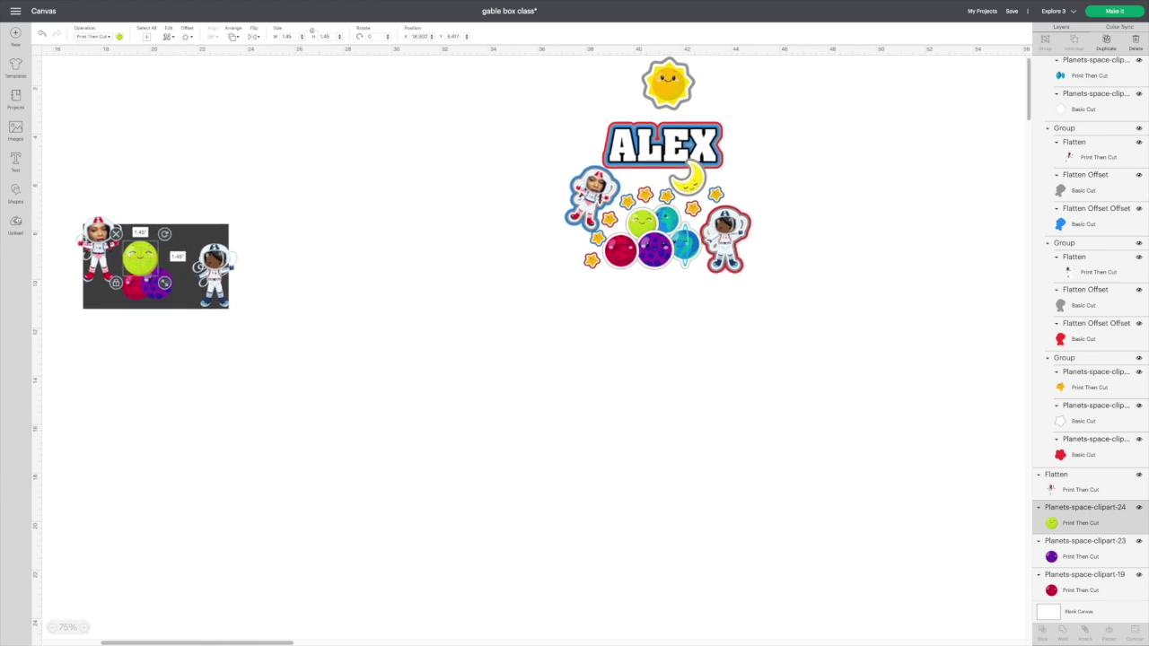
- Add the uploaded sun, pink ringed planet, blue ringed planet, Earth, moon and winking star images to the canvas
left_click(16, 221)
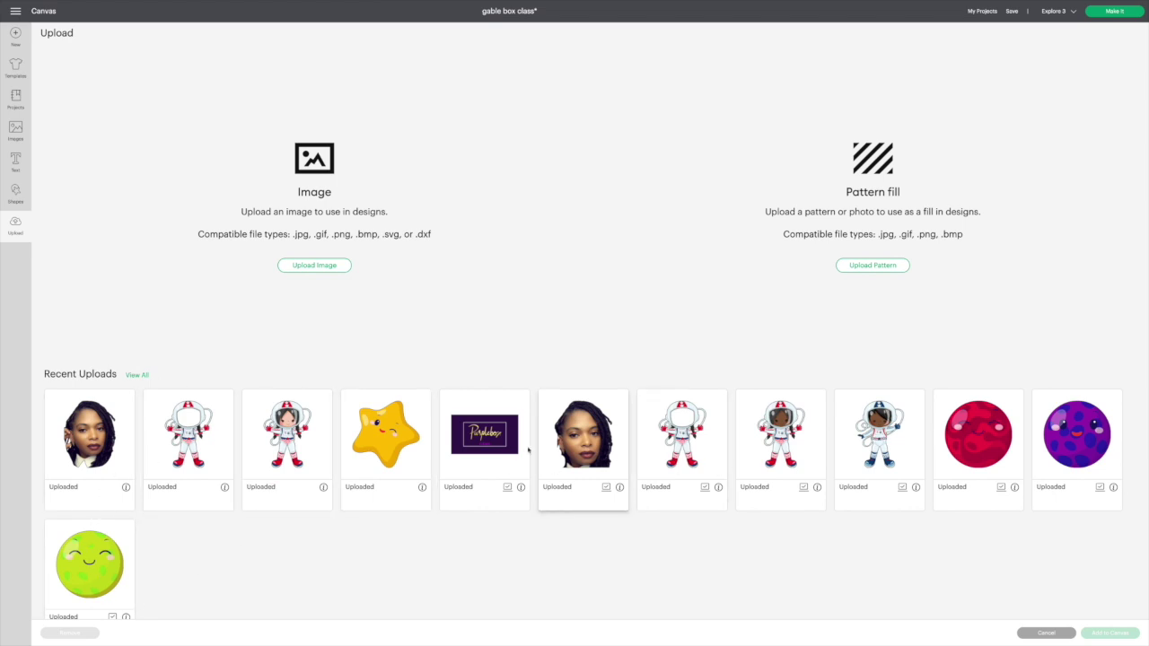
left_click(138, 375)
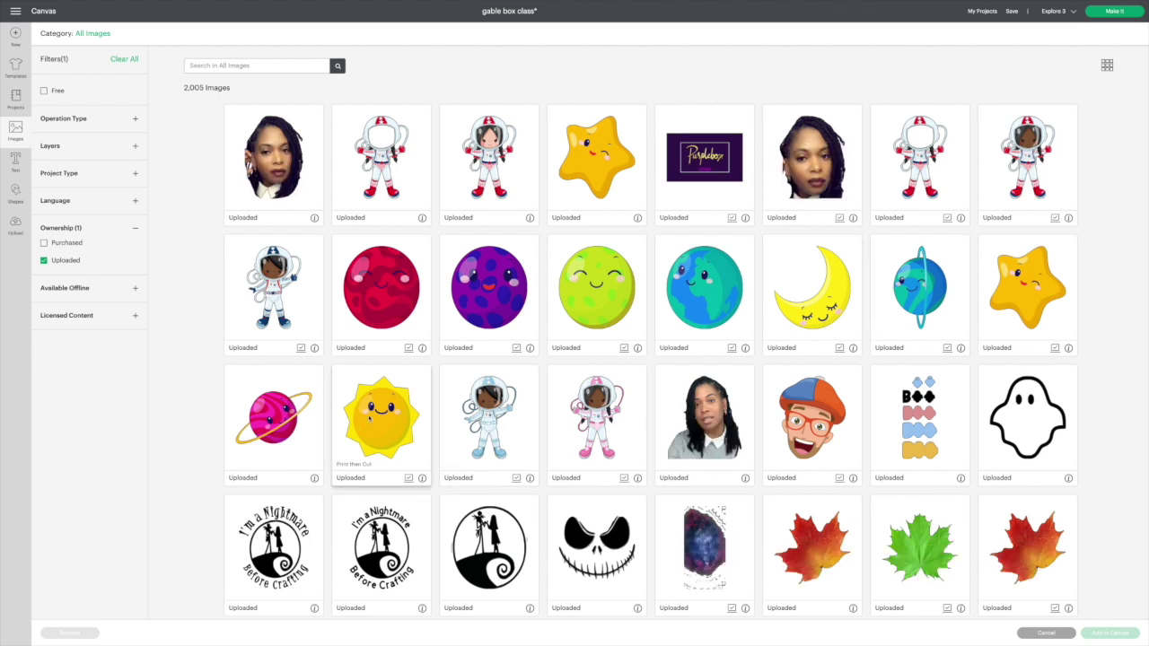
left_click(382, 413)
left_click(285, 406)
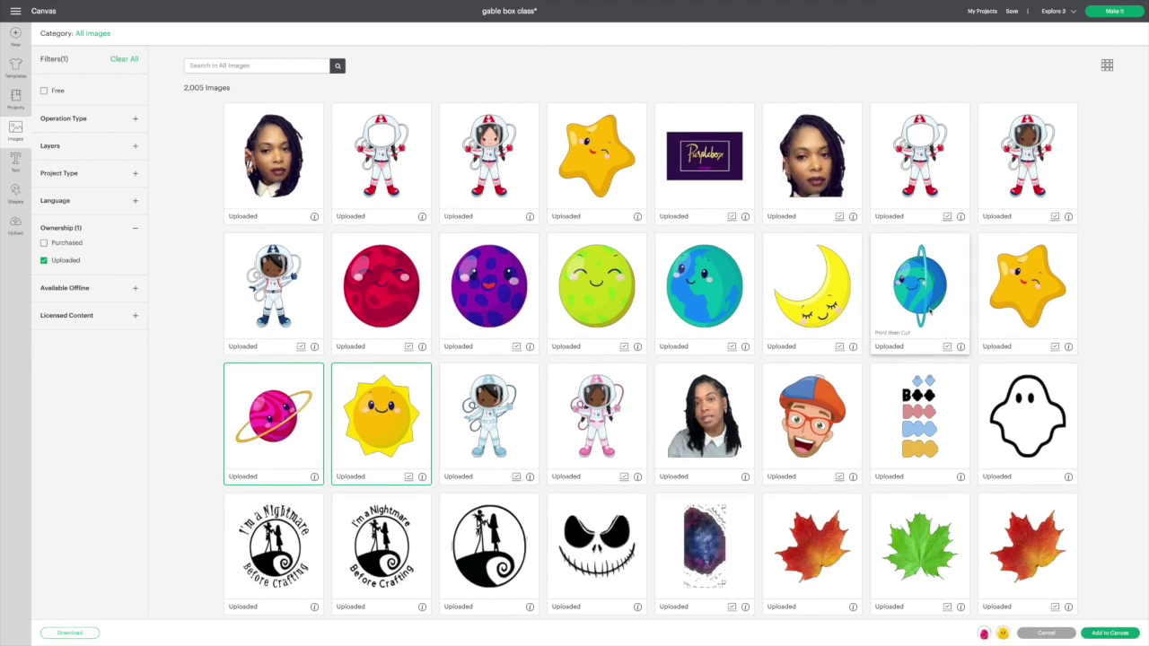
left_click(908, 289)
left_click(704, 286)
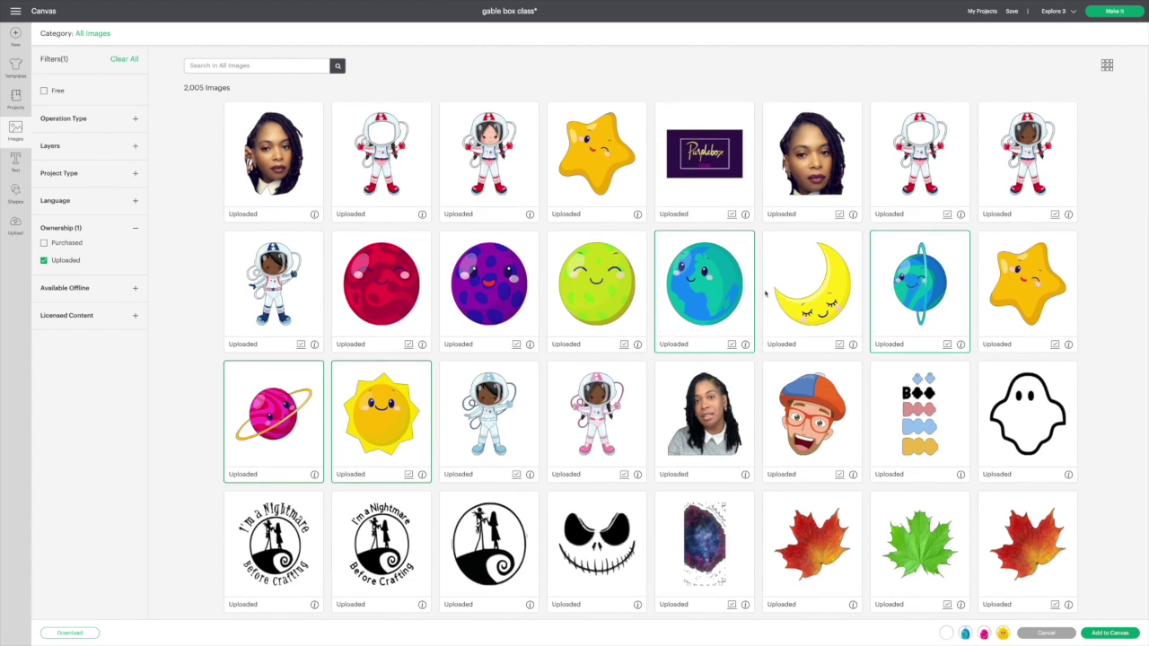
left_click(810, 286)
left_click(1020, 308)
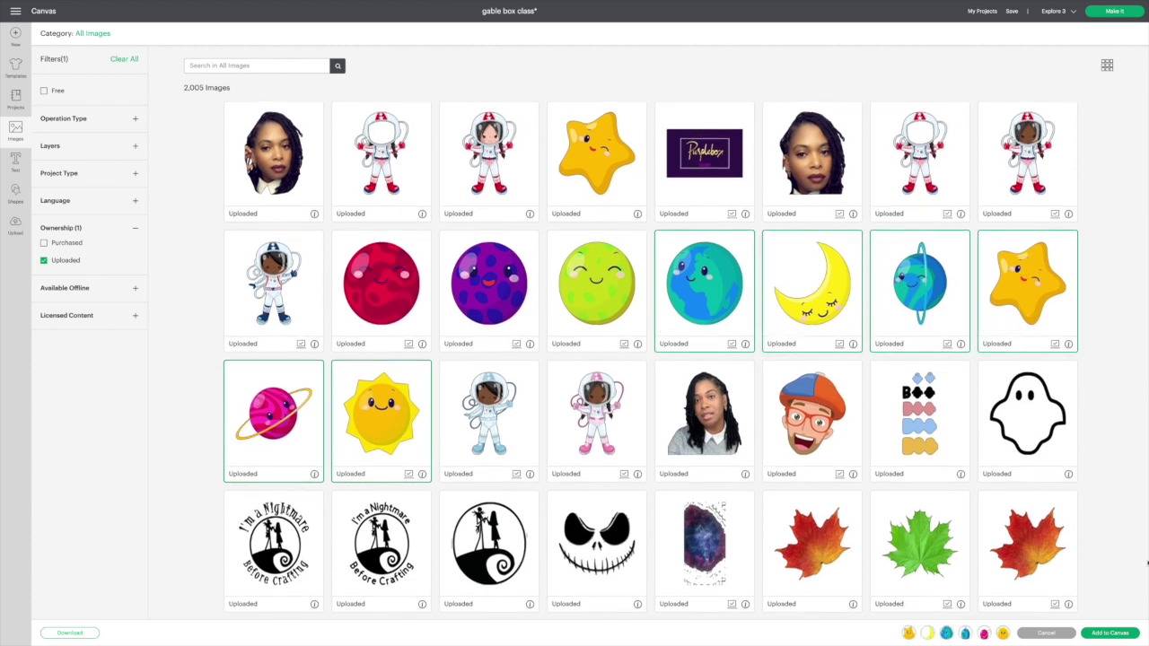
left_click(1123, 631)
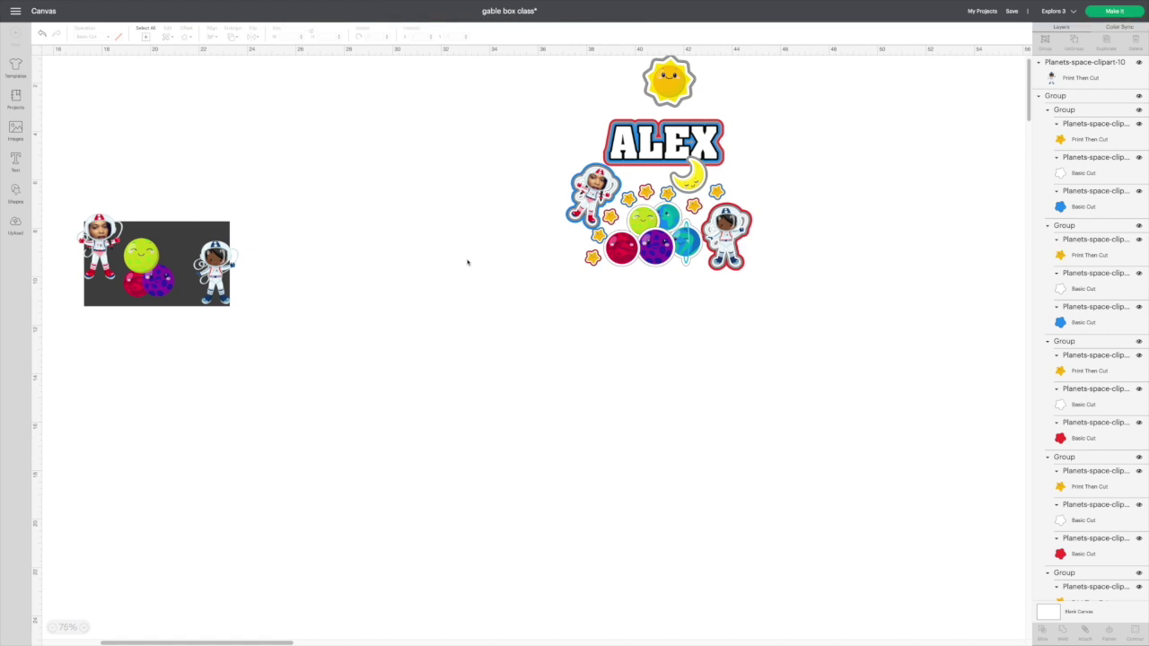
- Set the star's width to 2 inches and move it clear of the oversized images
scroll(417, 226, "left", 2)
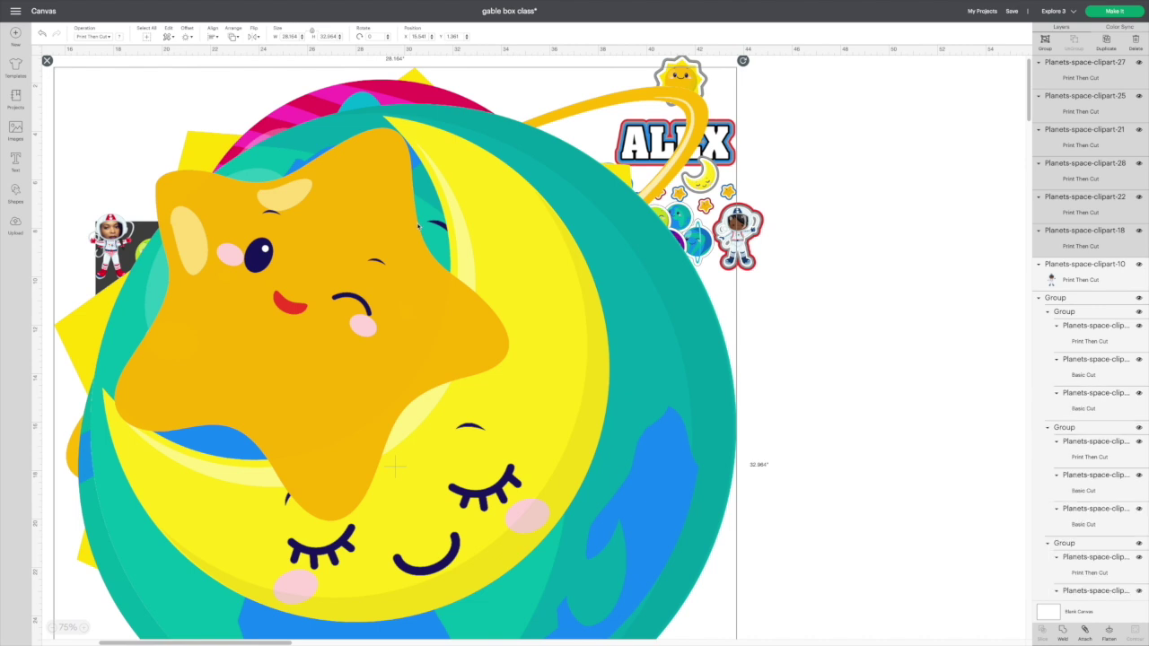
left_click(736, 285)
left_click(337, 419)
left_click_drag(336, 419, 727, 459)
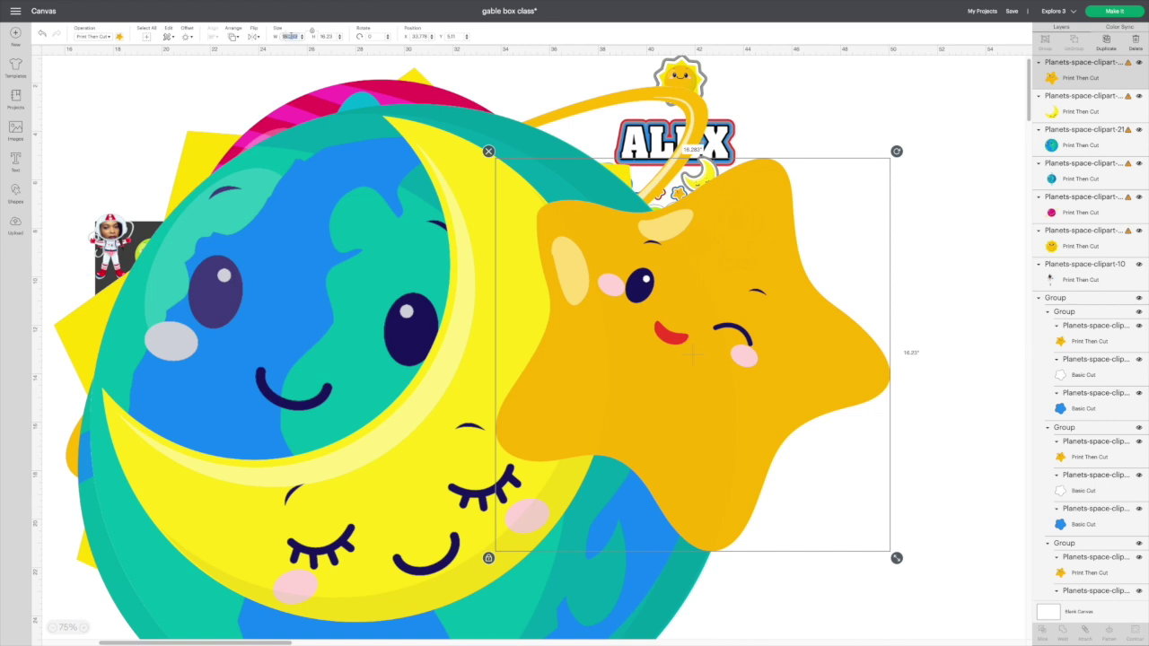
type("2")
key("Return")
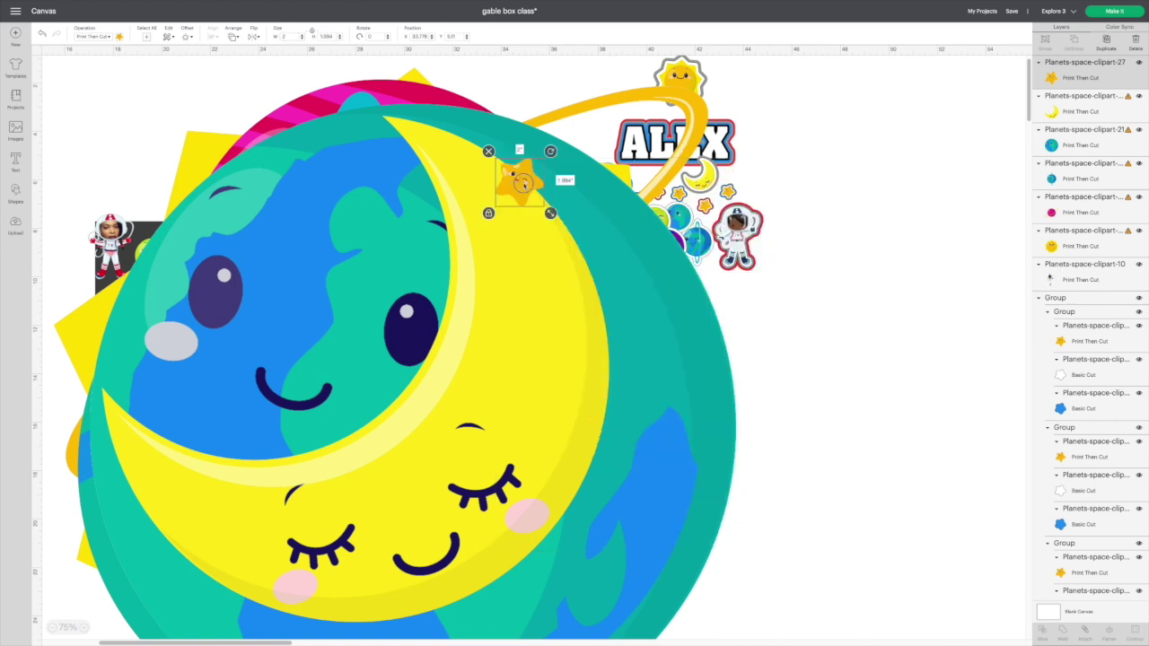
left_click_drag(523, 184, 117, 126)
- Resize the moon and the Earth image to a width of 2 inches each
left_click(362, 200)
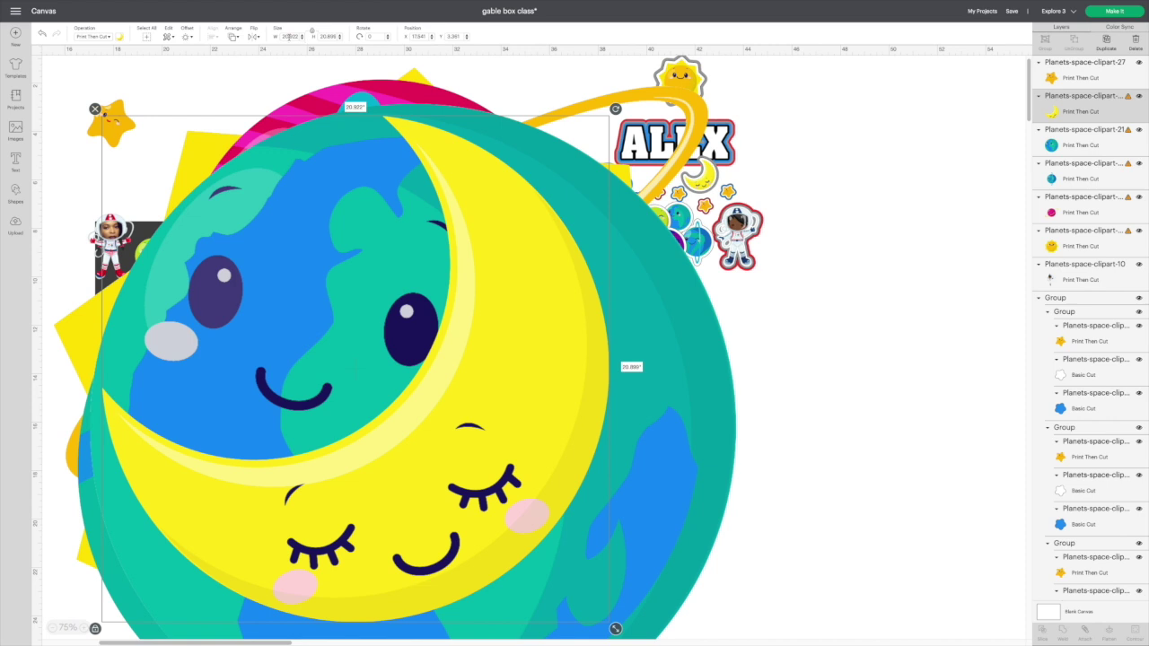
type("2")
key("Return")
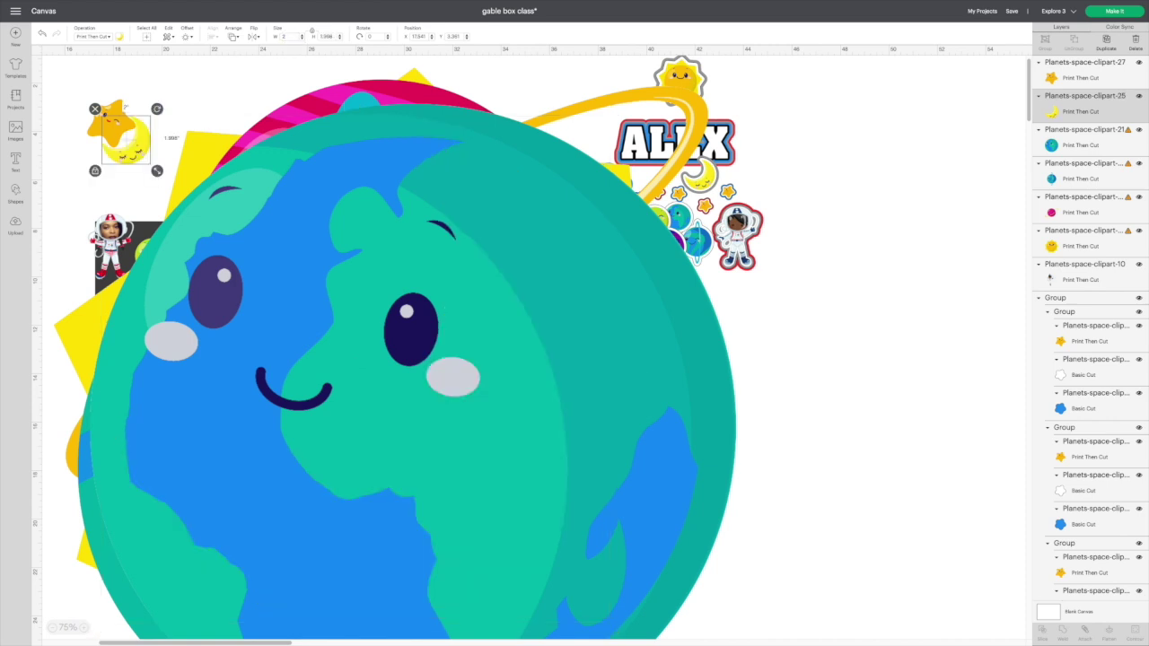
left_click(406, 183)
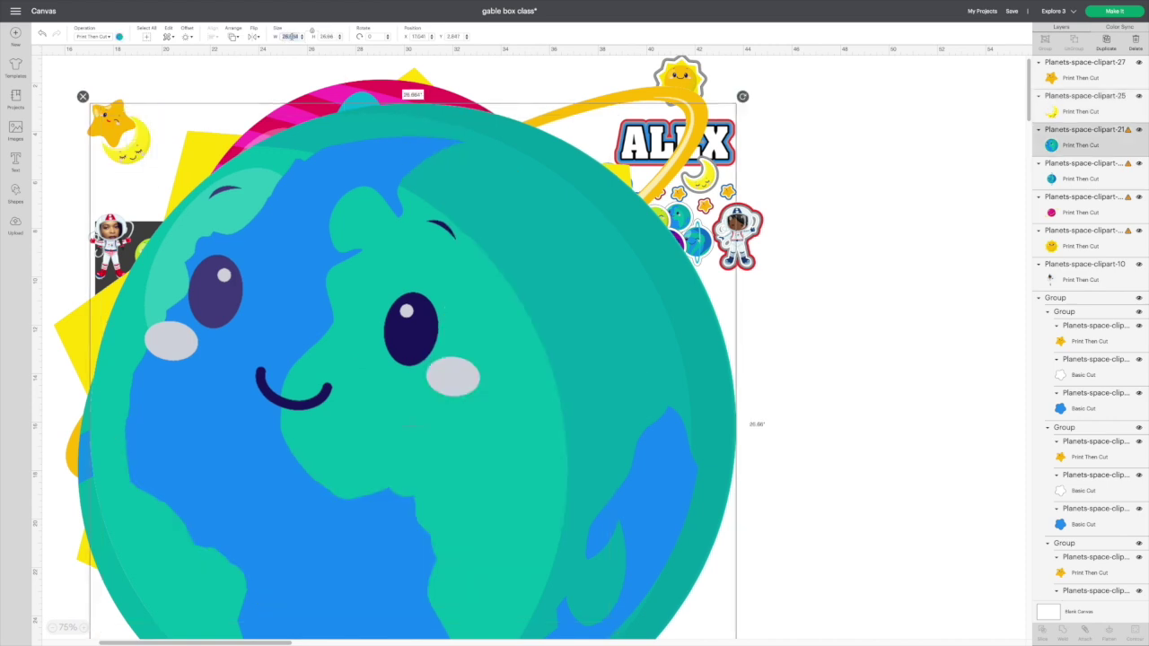
key("Return")
- Set the widths of the blue ringed planet, the pink ringed planet and the sun to 2 inches each
left_click(329, 251)
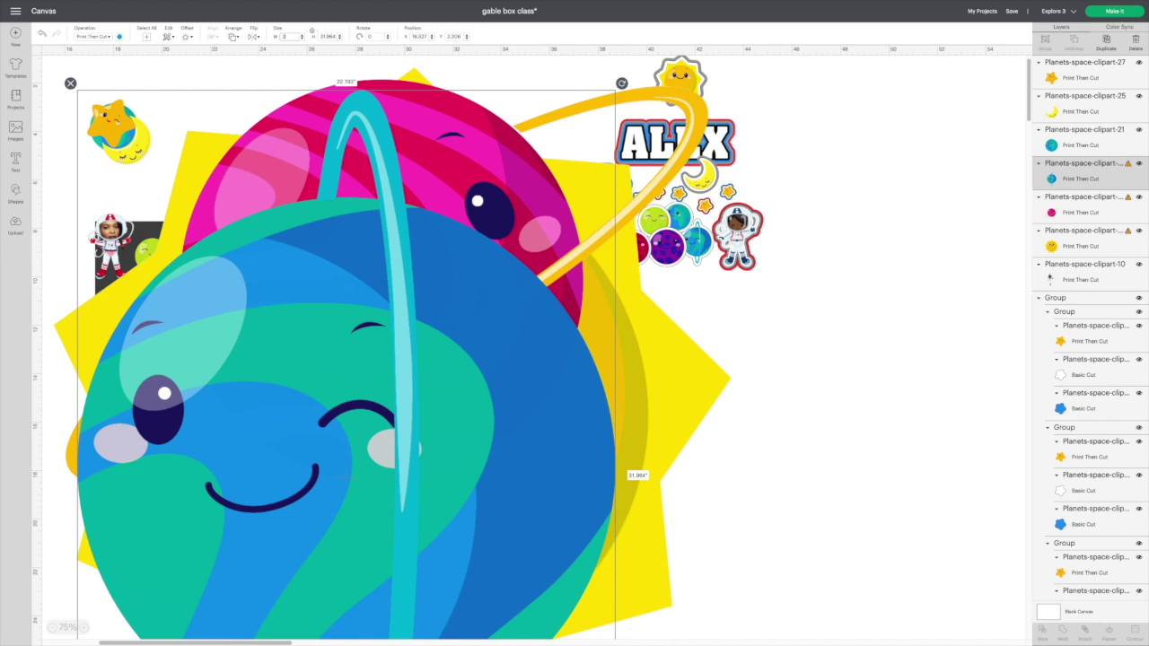
type("2")
key("Return")
left_click(339, 110)
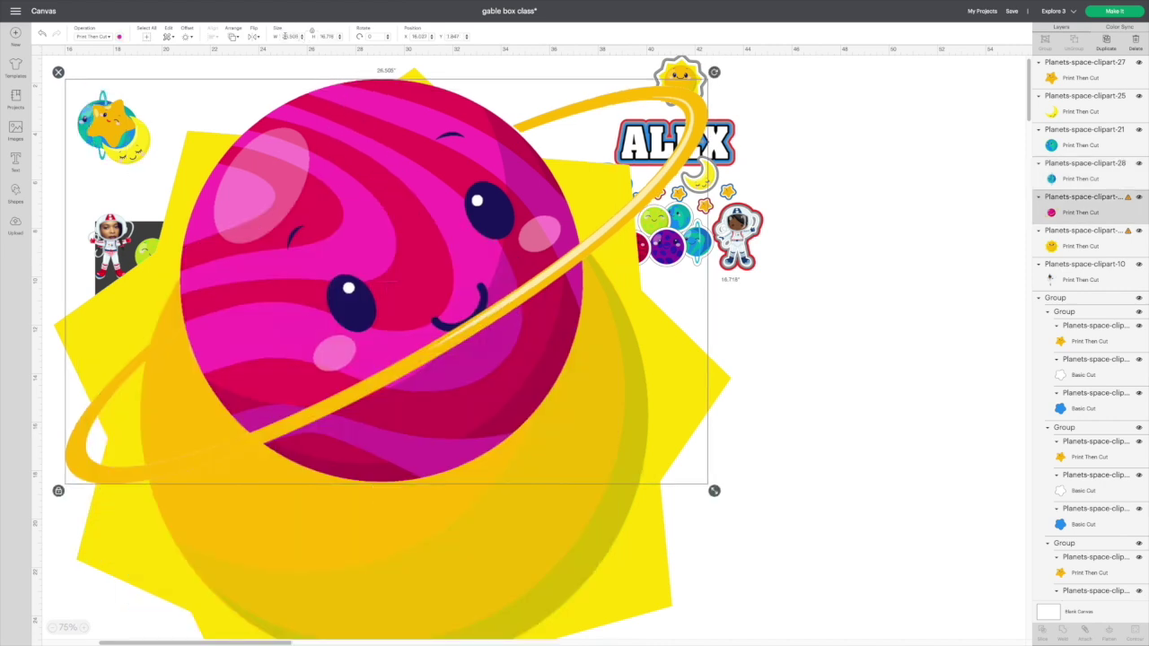
key("Return")
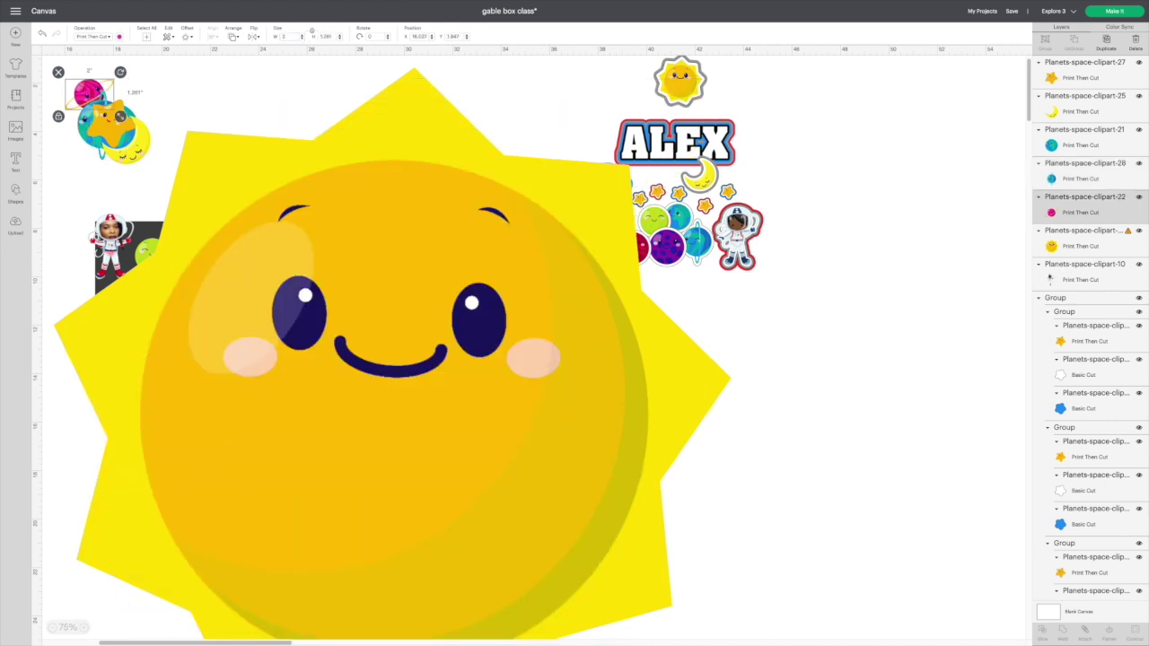
left_click(419, 137)
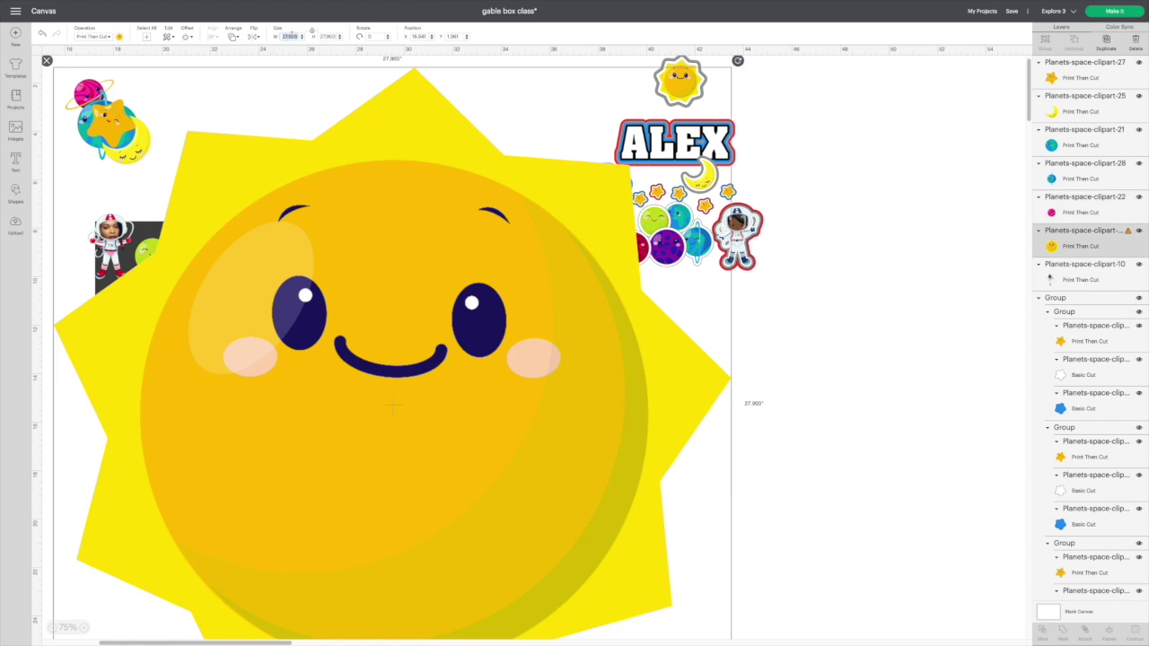
type("2")
key("Return")
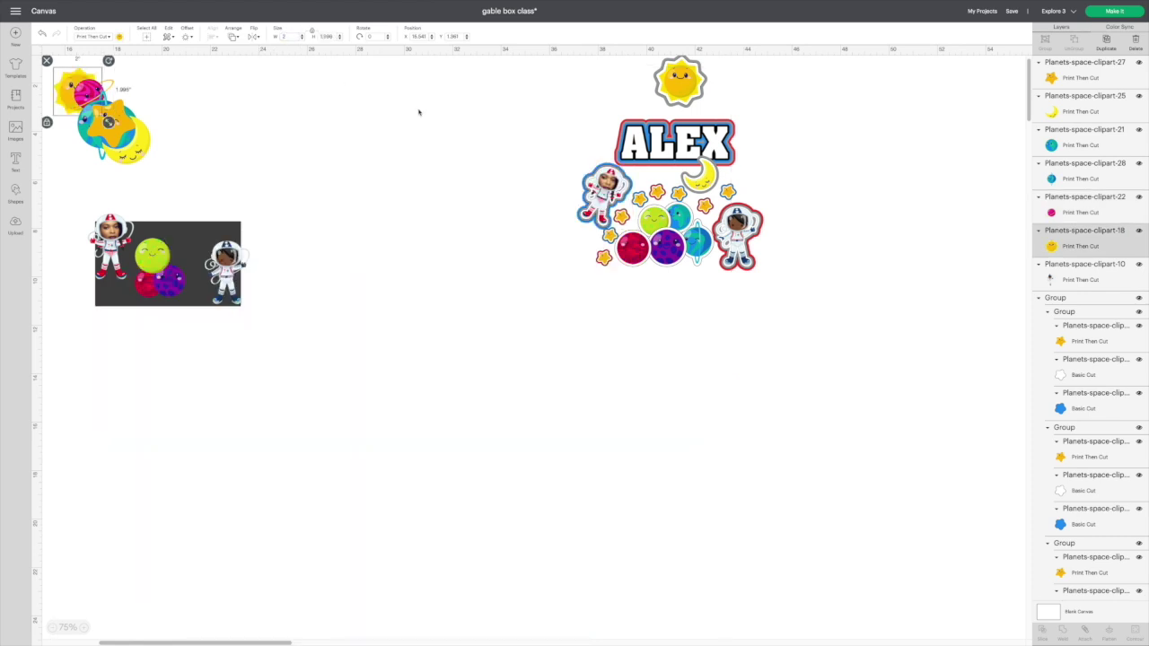
- Separate the overlapping clipart and place the blue ringed planet at about 1.2 by 1.7 inches beside the purple planet on the rectangle
scroll(418, 112, "right", 1)
left_click_drag(90, 117, 201, 139)
left_click_drag(126, 143, 211, 162)
left_click_drag(100, 130, 220, 137)
left_click(130, 157)
left_click_drag(156, 173, 209, 280)
scroll(208, 297, "up", 1)
mouse_move(207, 321)
left_mouse_down()
mouse_move(194, 307)
mouse_move(204, 308)
left_mouse_up()
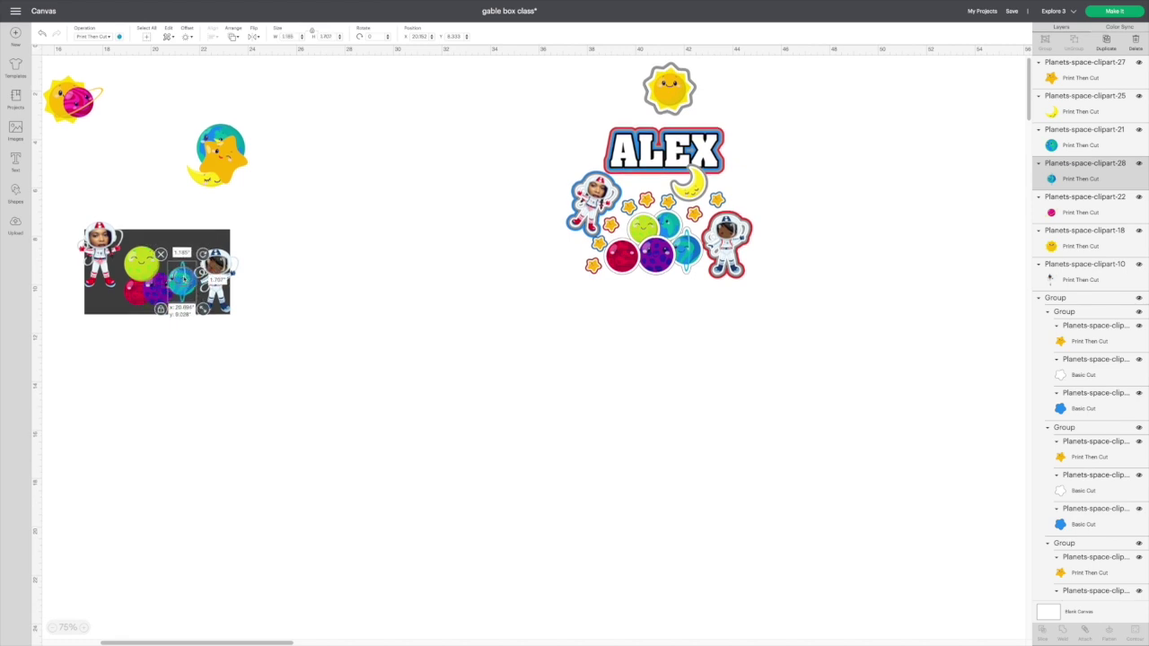
- Move the star aside and place the Earth at about 1.3 inches beside the green planet on the rectangle
left_click_drag(216, 166, 301, 171)
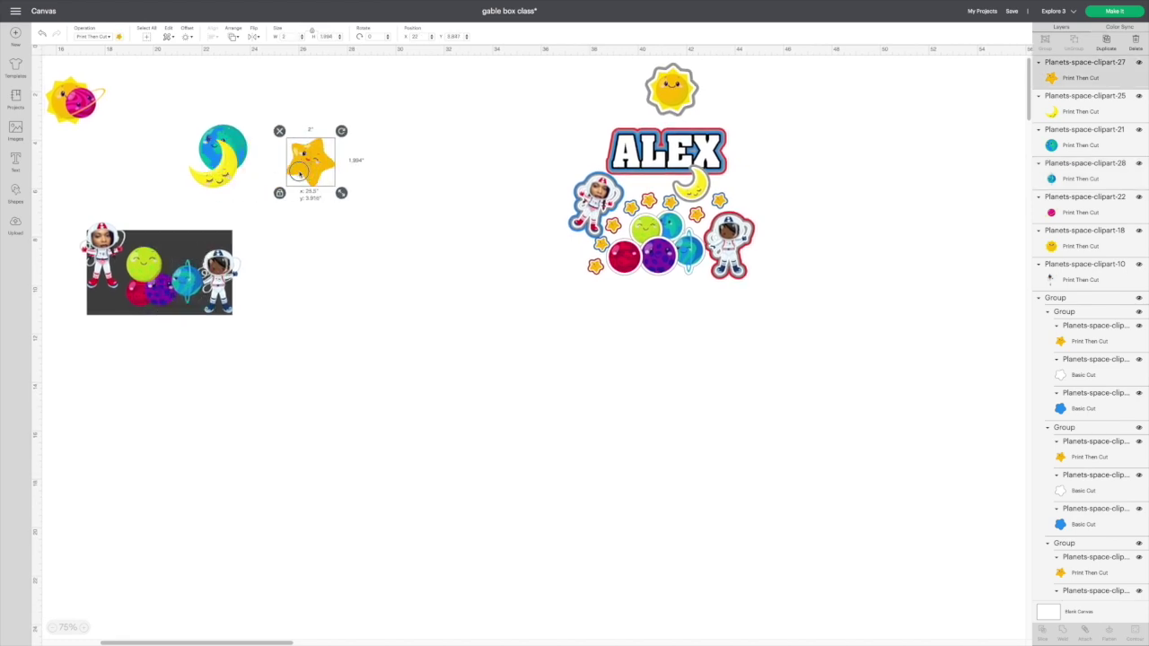
left_click_drag(222, 144, 174, 240)
left_click_drag(205, 278, 185, 261)
left_click(143, 217)
left_click(155, 245)
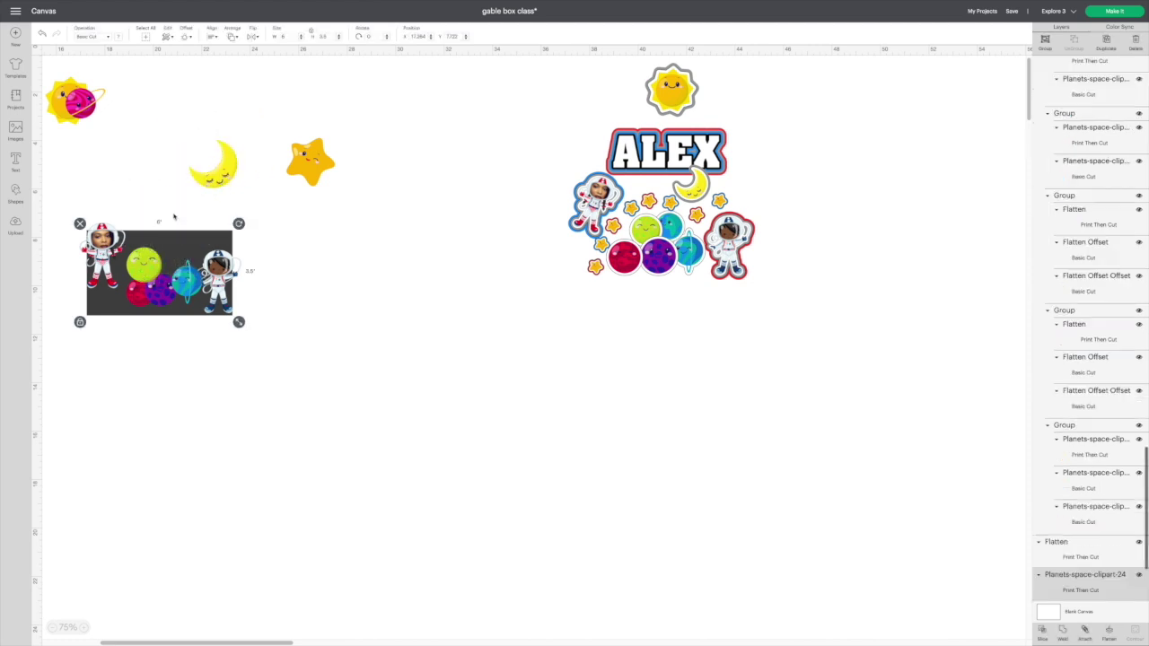
key("ctrl+z")
left_click_drag(168, 244, 176, 266)
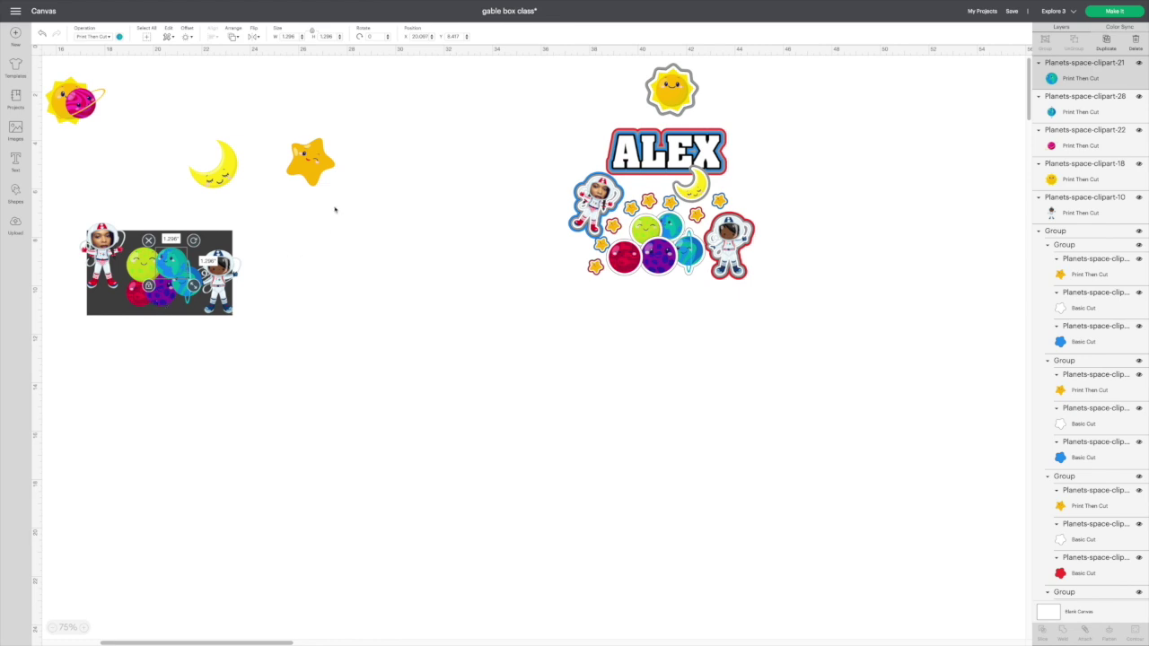
- Place the star at about 0.82 inches below the portrait astronaut and scale the moon to about 1.48 inches above the rectangle
left_click_drag(314, 161, 115, 316)
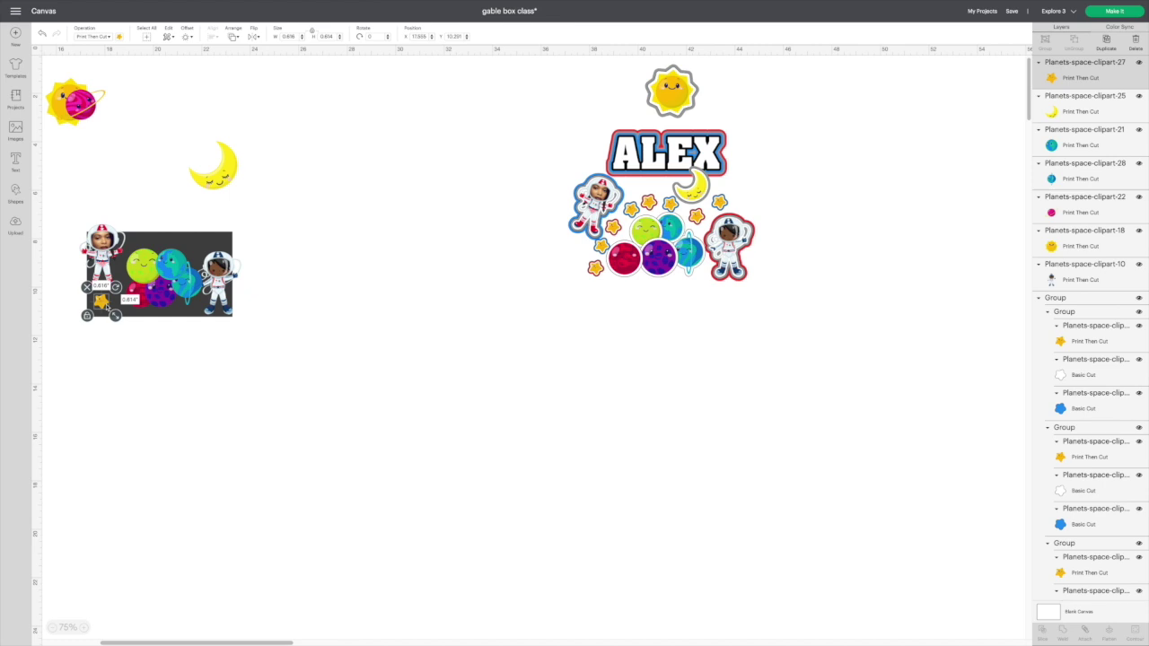
scroll(102, 303, "left", 1)
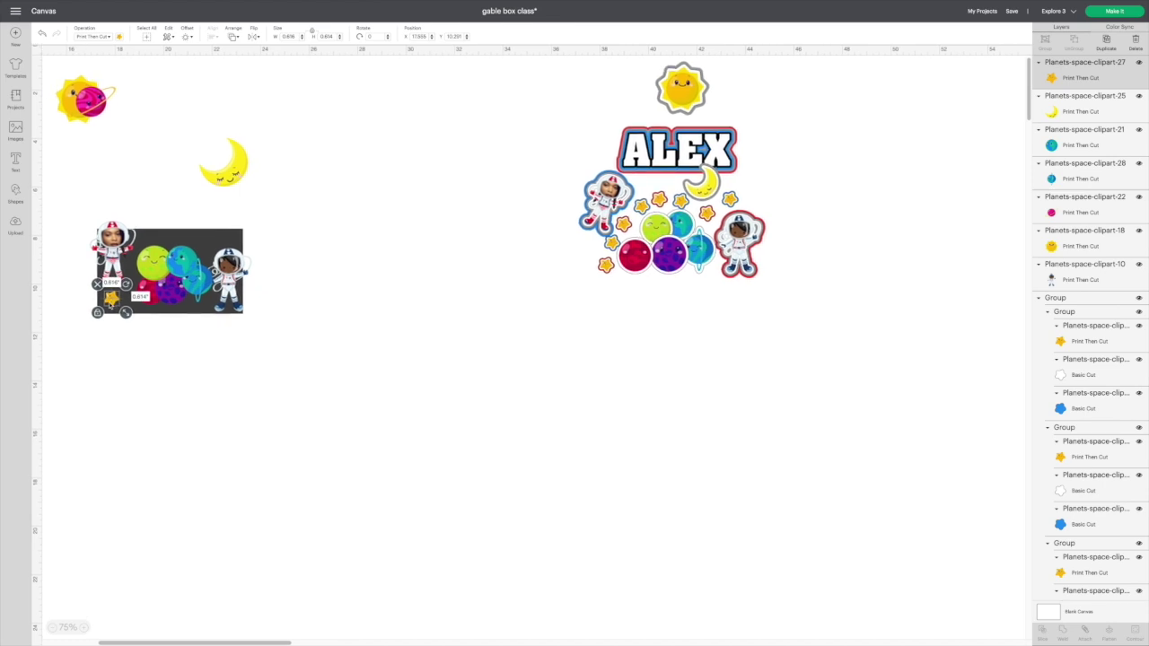
scroll(239, 184, "down", 1)
scroll(239, 184, "left", 1)
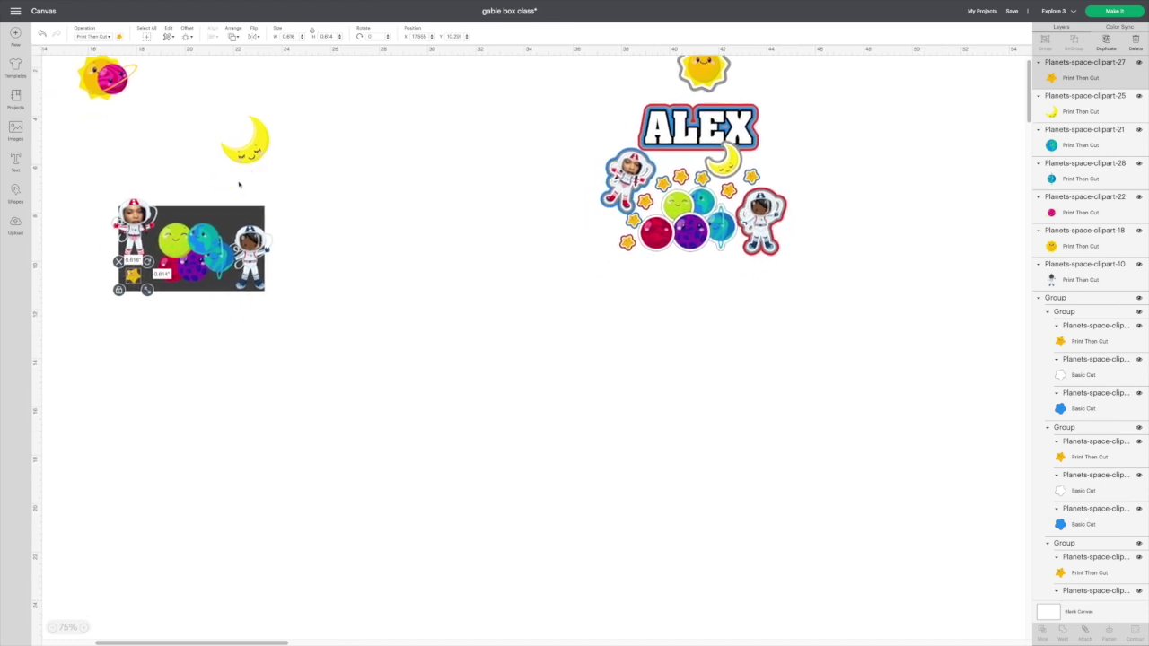
mouse_move(249, 150)
left_mouse_down()
mouse_move(247, 170)
mouse_move(265, 186)
mouse_move(241, 166)
left_mouse_up()
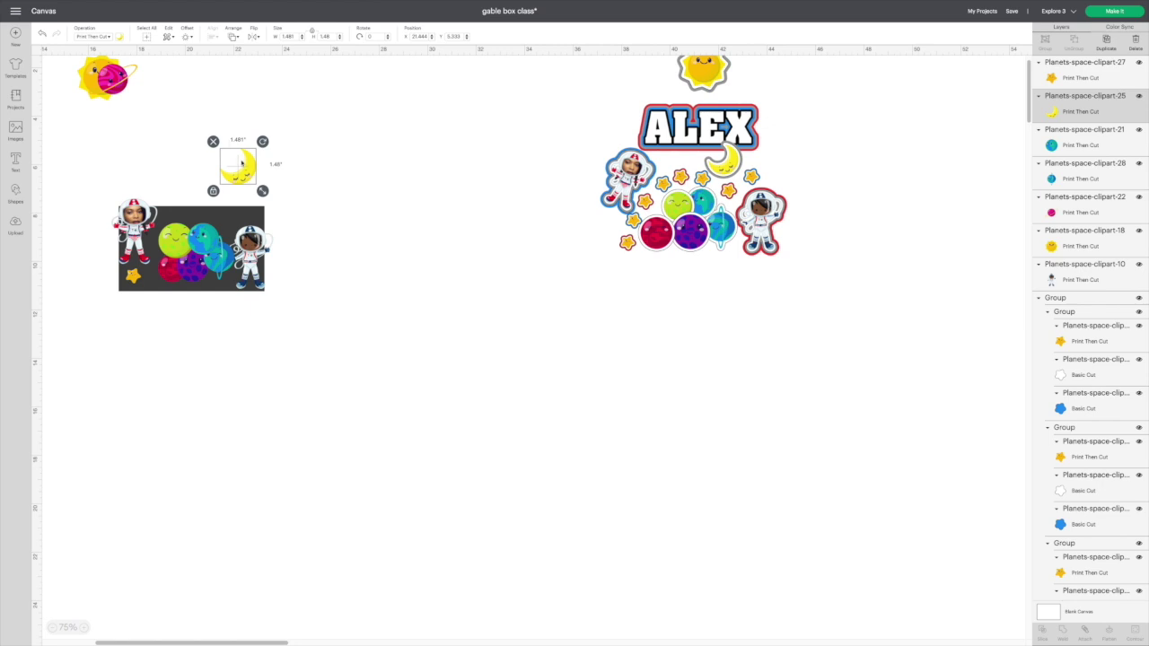
- Delete the pink ringed planet and move the sun above the rectangle at about 1.98 inches
left_click_drag(118, 78, 186, 133)
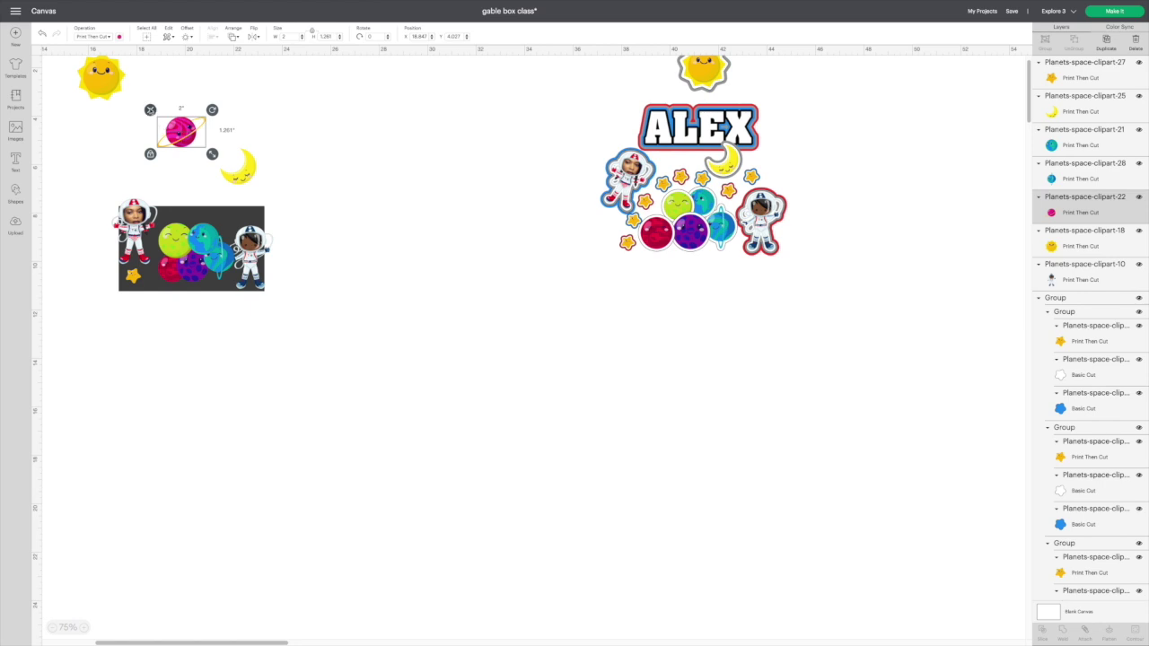
key("Delete")
left_click_drag(101, 77, 198, 134)
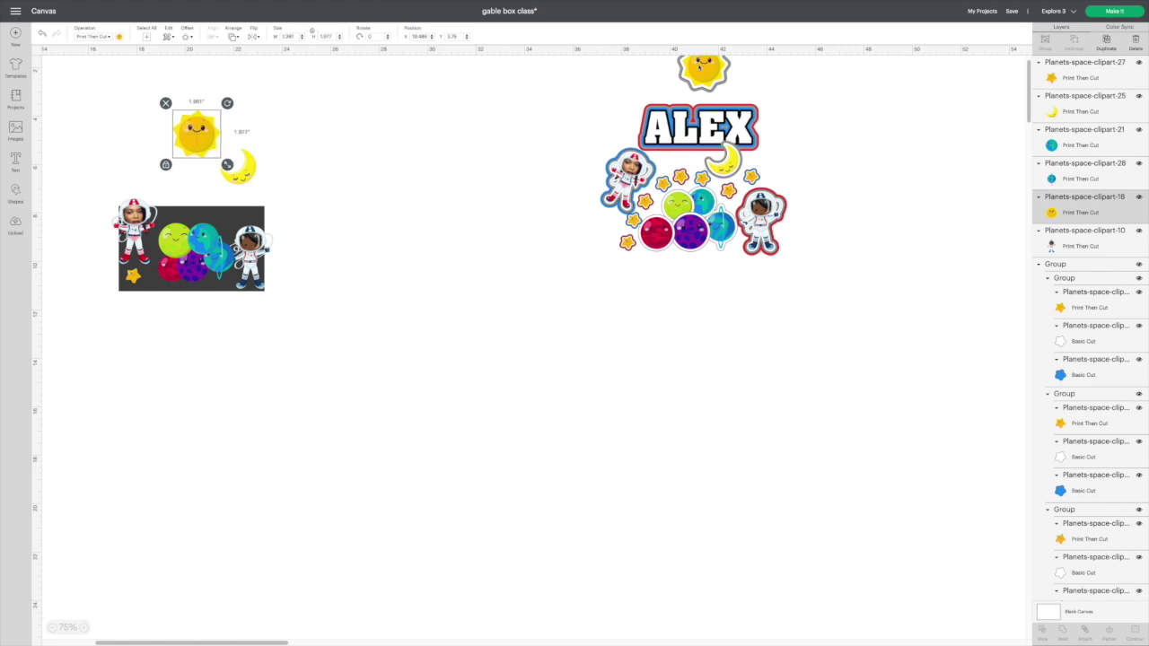
- Ungroup the finished ALEX design and its sun, and pull the sun off its outline layers
left_click(700, 180)
left_click_drag(702, 73, 703, 100)
right_click(703, 100)
left_click(722, 110)
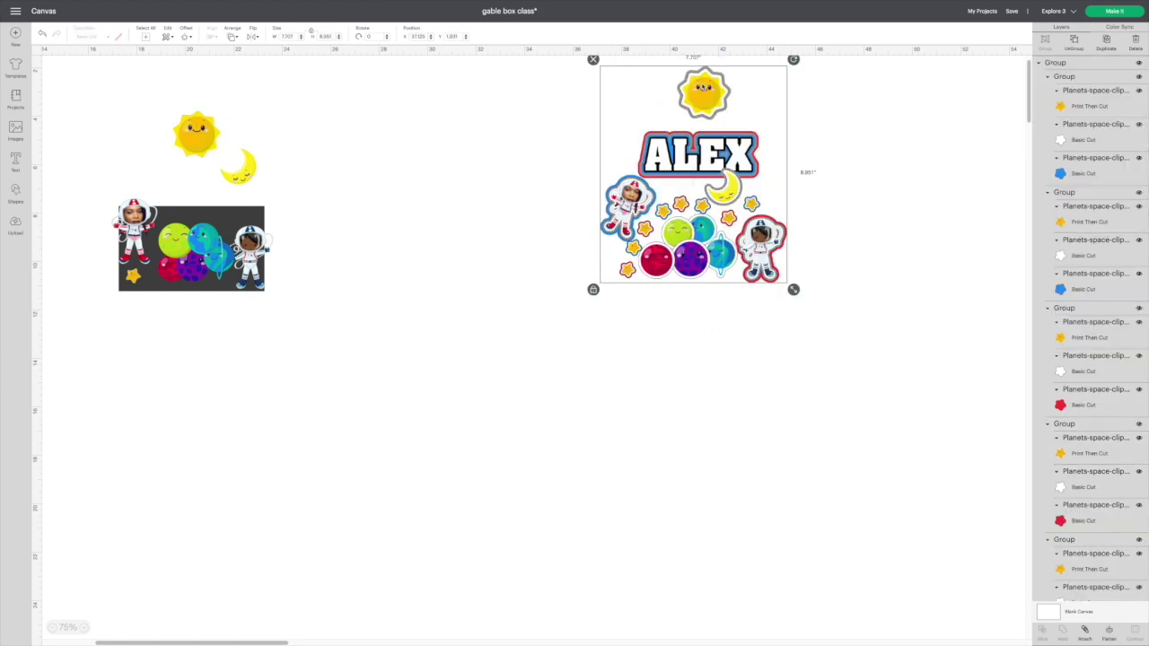
left_click(703, 87)
right_click(705, 99)
left_click(721, 109)
left_click_drag(712, 99, 731, 99)
left_click(783, 97)
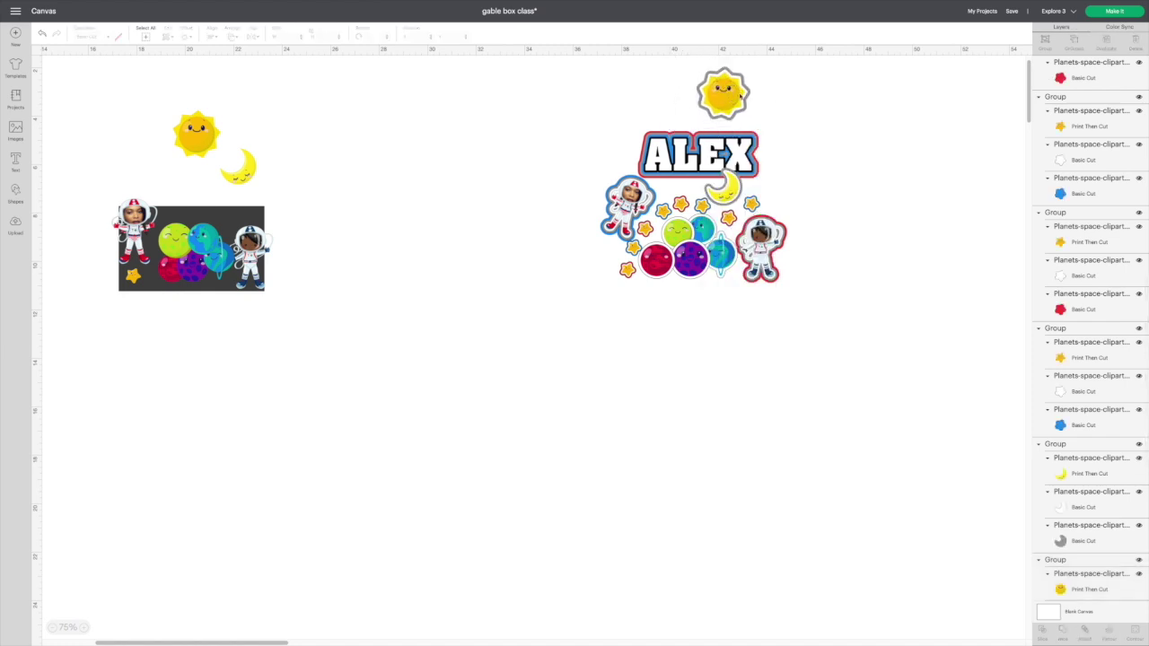
right_click(738, 99)
left_click(746, 108)
left_click_drag(734, 95, 686, 99)
- Scale the new sun down to about 1.76 inches and adjust the moon's position above the rectangle
left_click(196, 133)
mouse_move(196, 133)
left_mouse_down()
mouse_move(217, 156)
mouse_move(187, 131)
left_mouse_up()
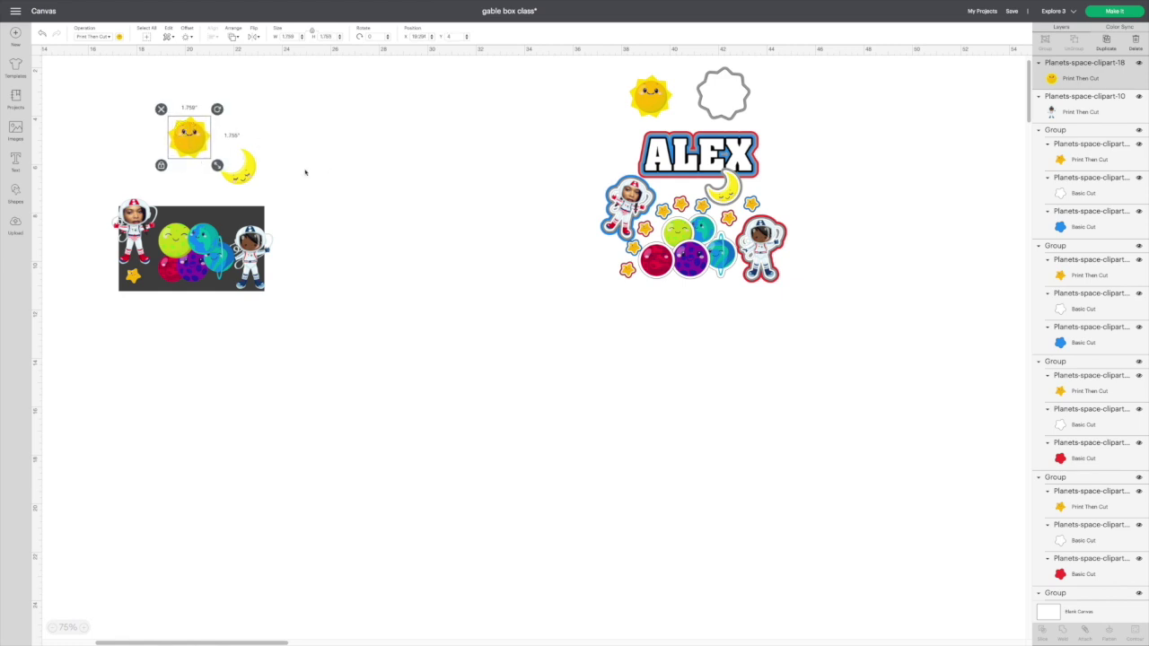
left_click(240, 167)
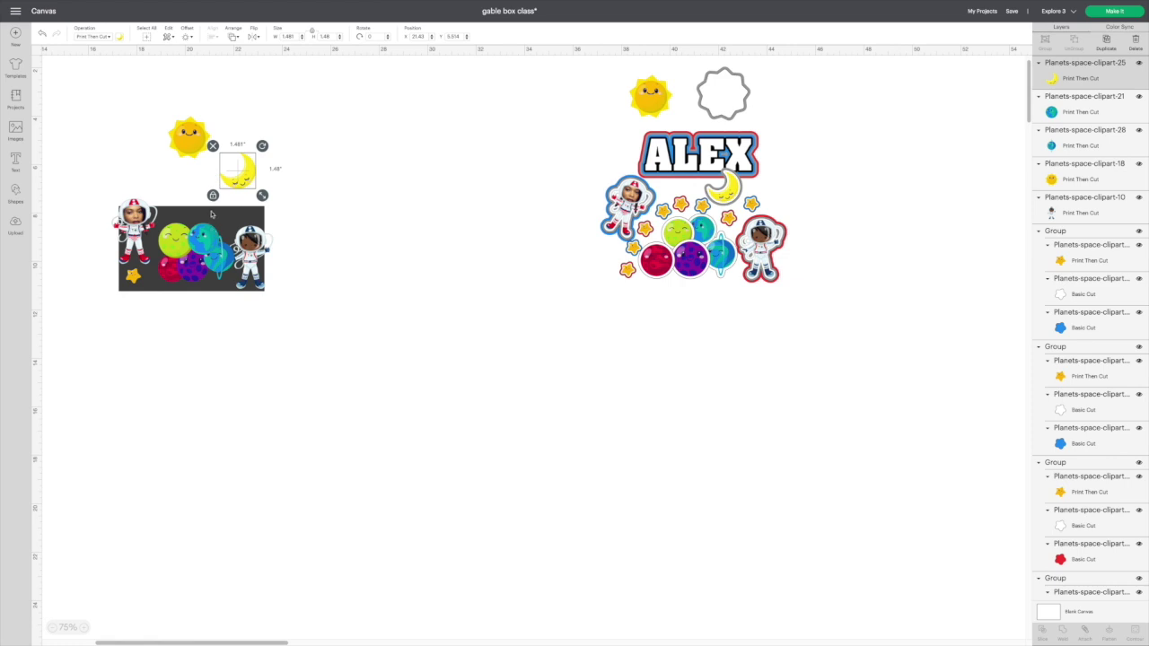
- Shift the blue-booted astronaut outward past the rectangle's edge and apply a thin rounded-corner offset around it
left_click_drag(250, 252, 261, 251)
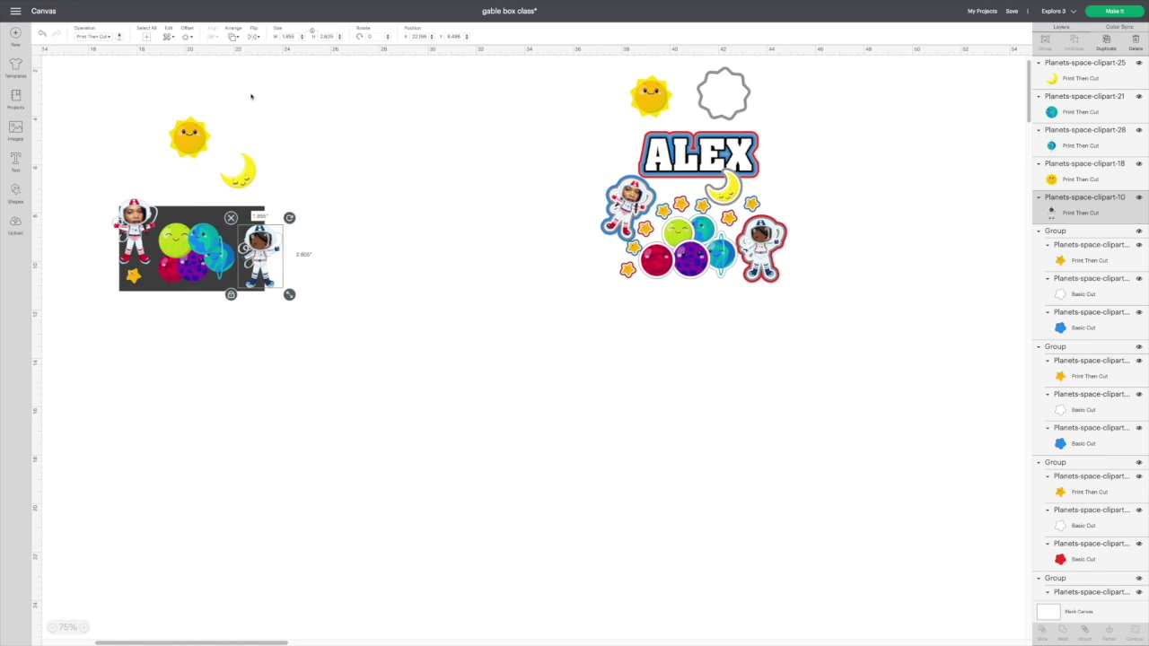
left_click(185, 37)
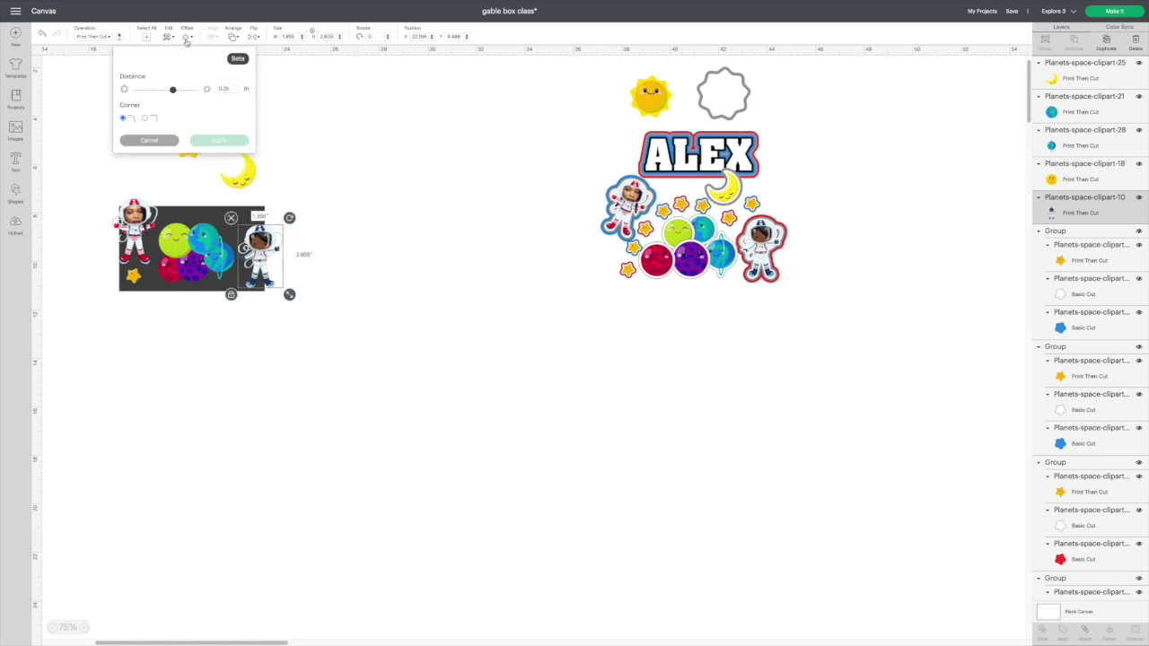
left_click_drag(175, 91, 168, 93)
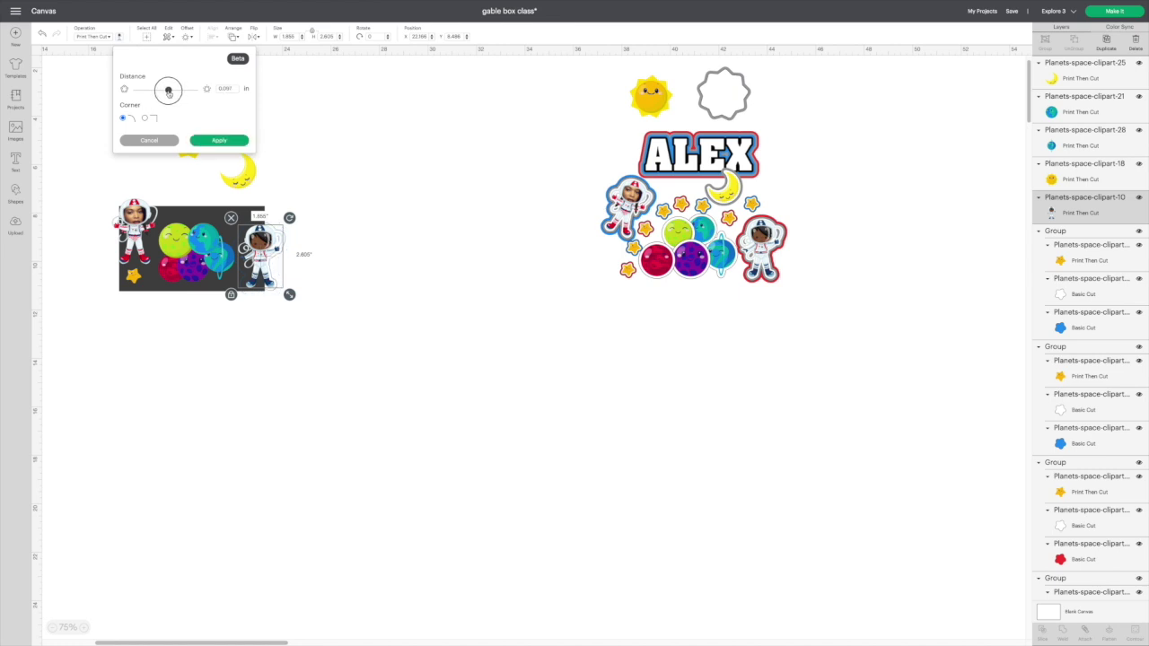
left_click_drag(169, 92, 168, 92)
left_click_drag(224, 89, 235, 89)
left_click_drag(229, 90, 240, 91)
left_click(222, 141)
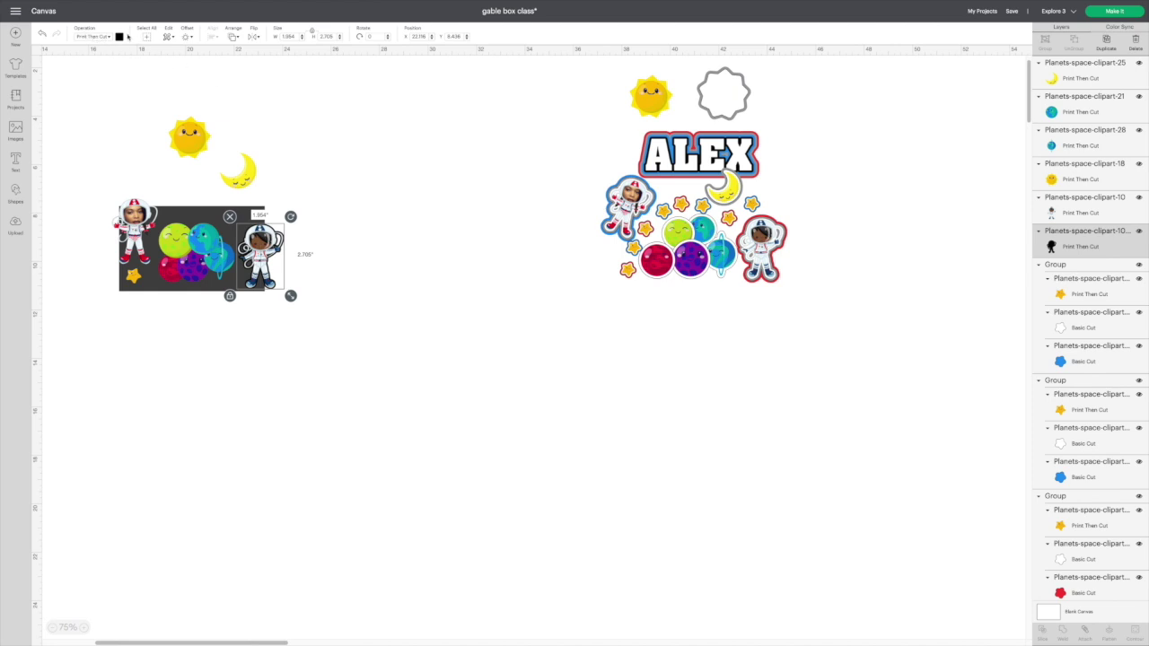
- Recolor the blue-booted astronaut's offset white, flatten it with the astronaut, and nudge the result slightly outward
left_click(119, 37)
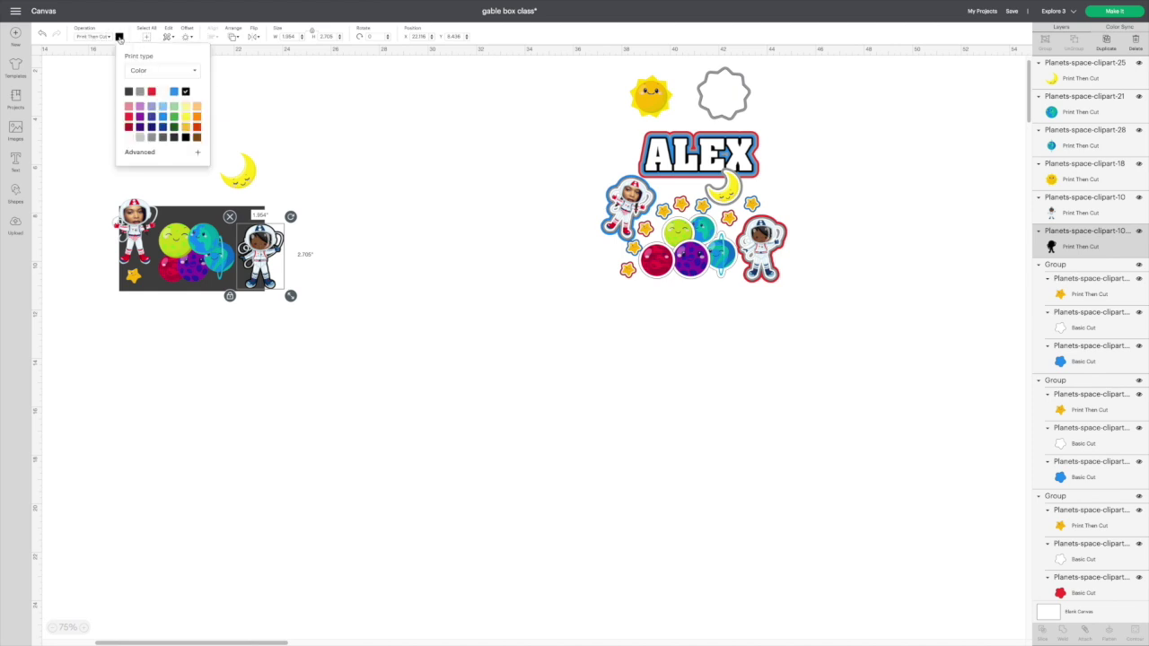
left_click(163, 92)
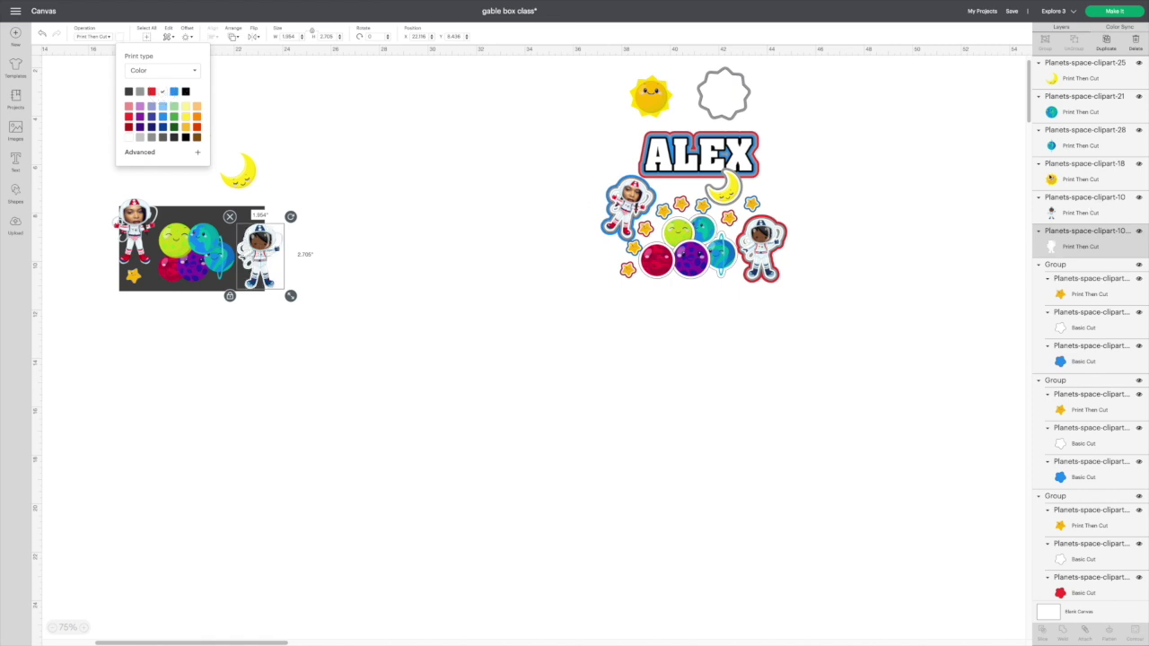
left_click(1082, 215, "shift")
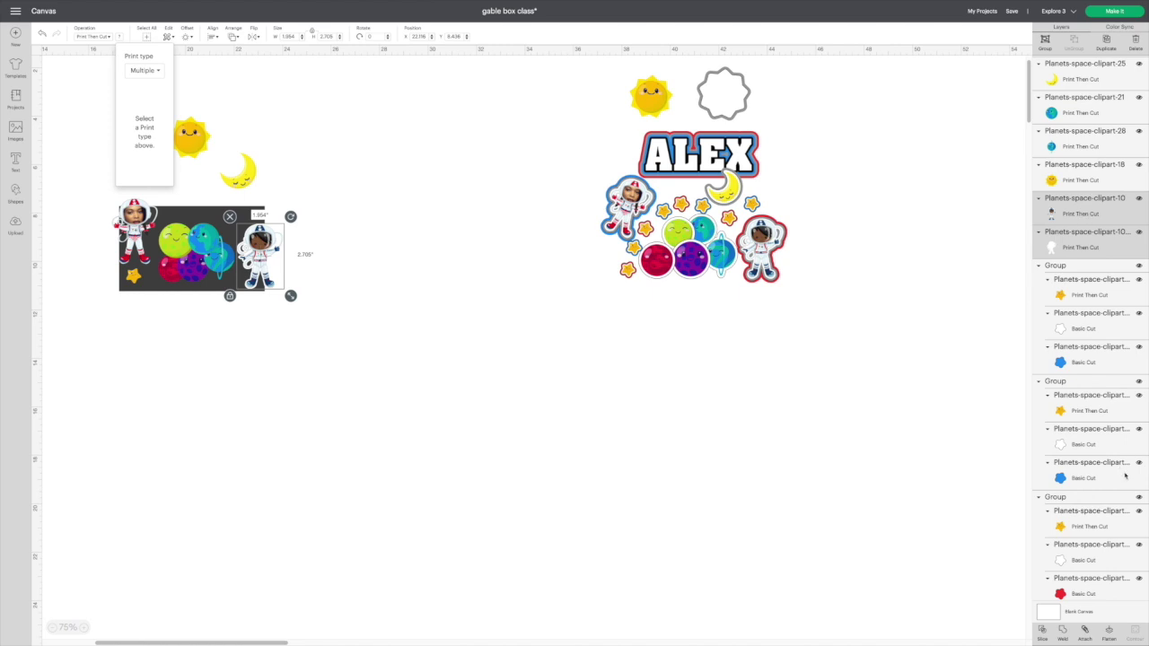
left_click(1107, 633)
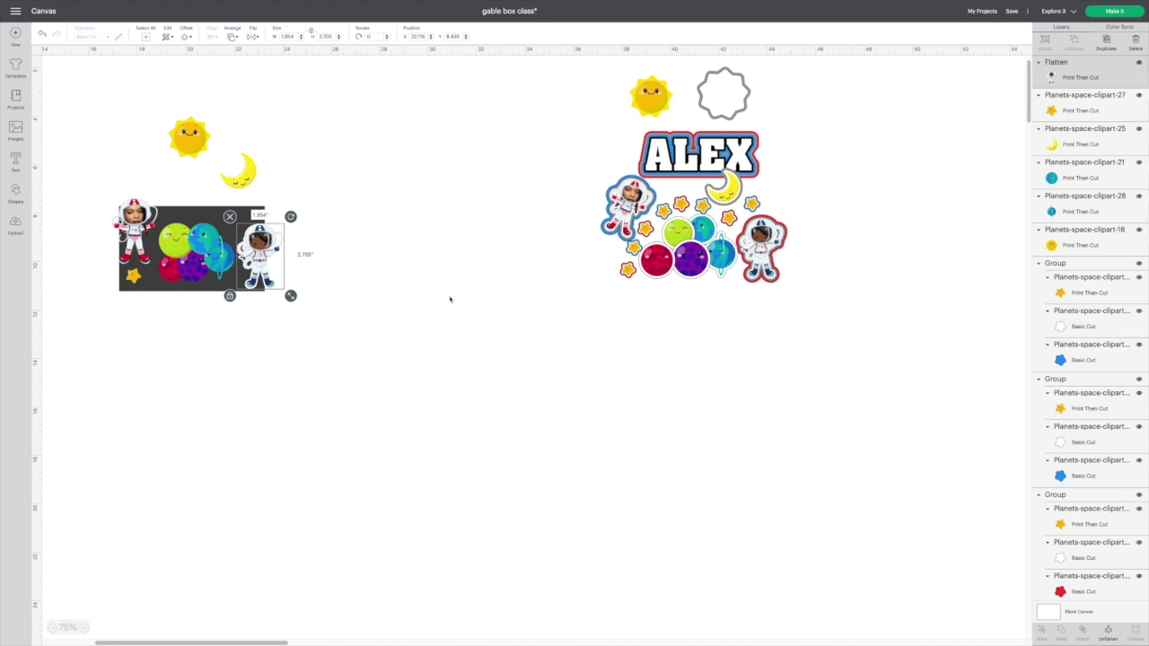
mouse_move(261, 255)
left_mouse_down()
mouse_move(225, 238)
mouse_move(247, 236)
mouse_move(260, 256)
left_mouse_up()
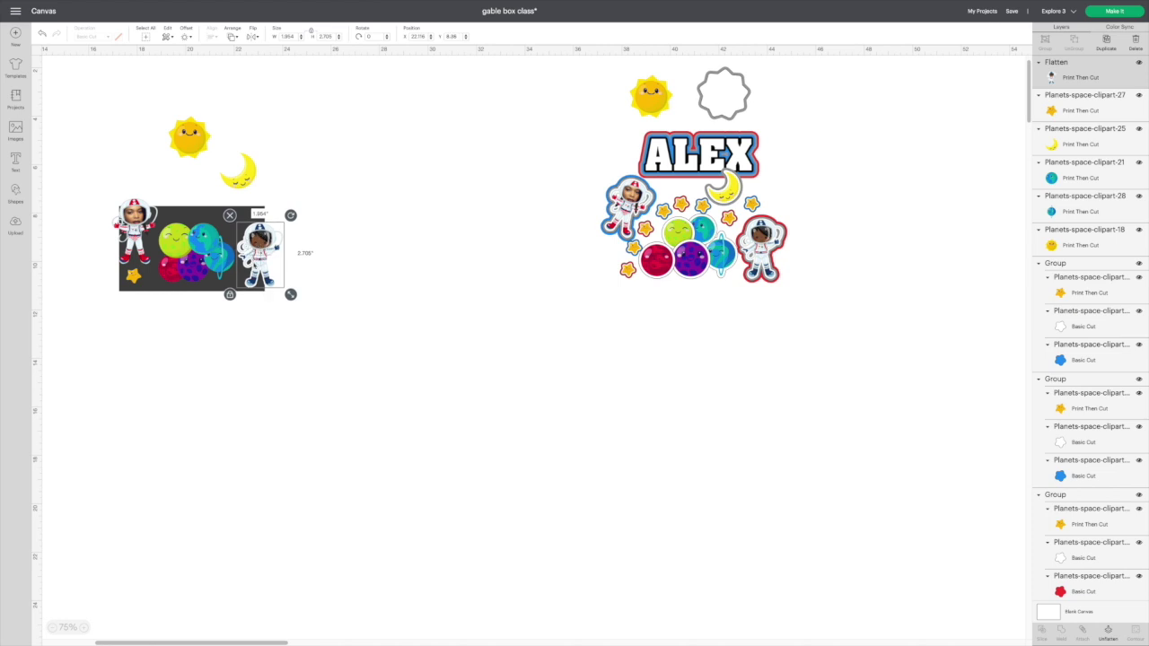
left_click_drag(260, 253, 264, 250)
- Apply a 0.083-inch rounded-corner offset around the flattened blue-booted astronaut and change that offset to Basic Cut
left_click(185, 37)
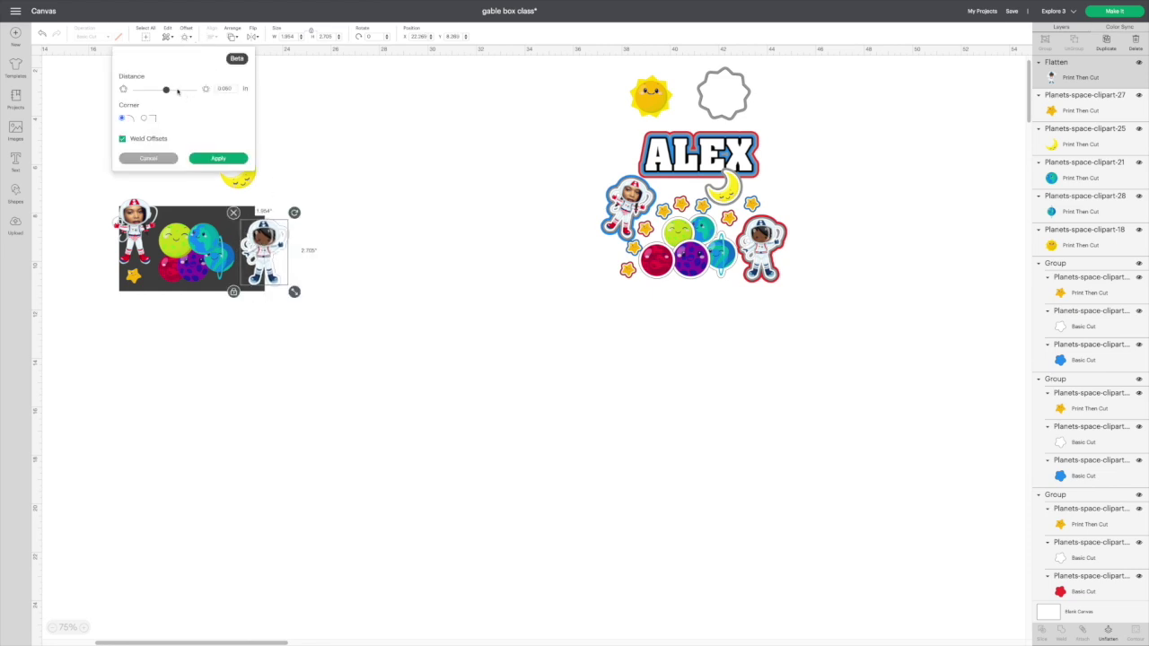
left_click_drag(166, 90, 167, 91)
left_click_drag(167, 91, 166, 91)
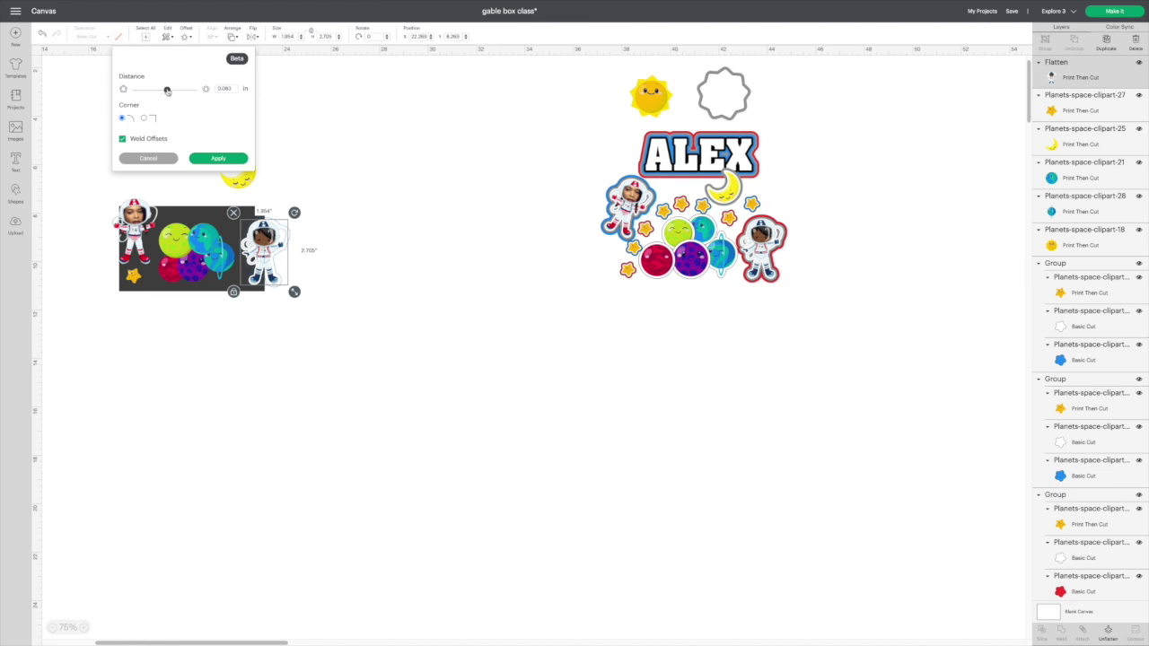
left_click(223, 159)
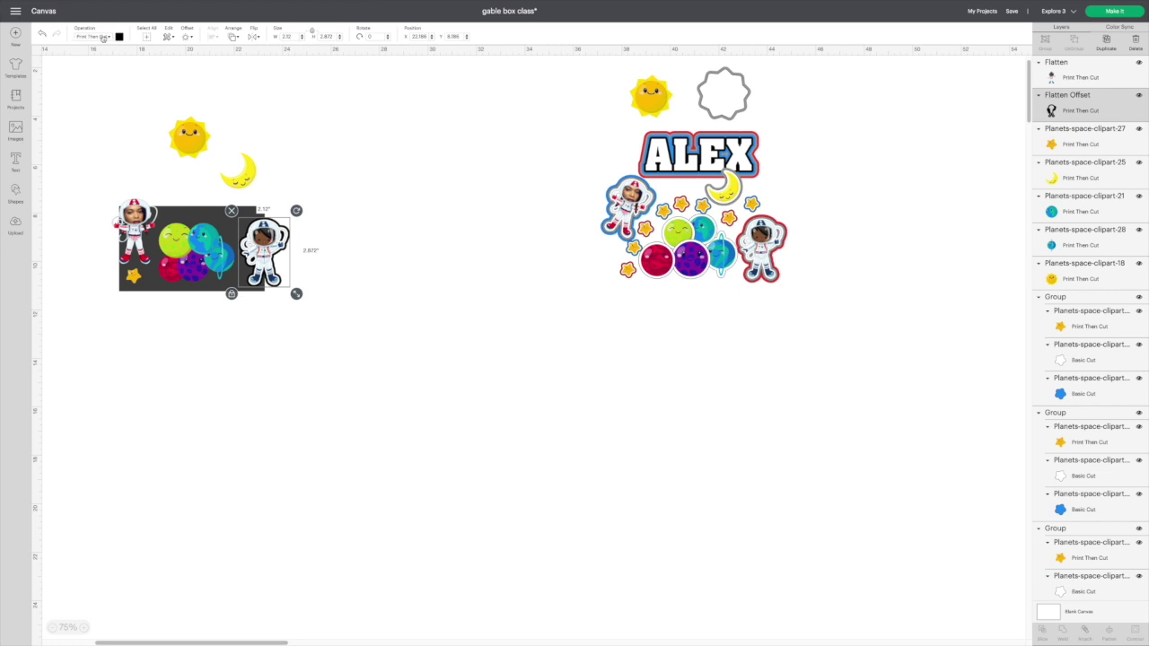
left_click(108, 37)
left_click(93, 61)
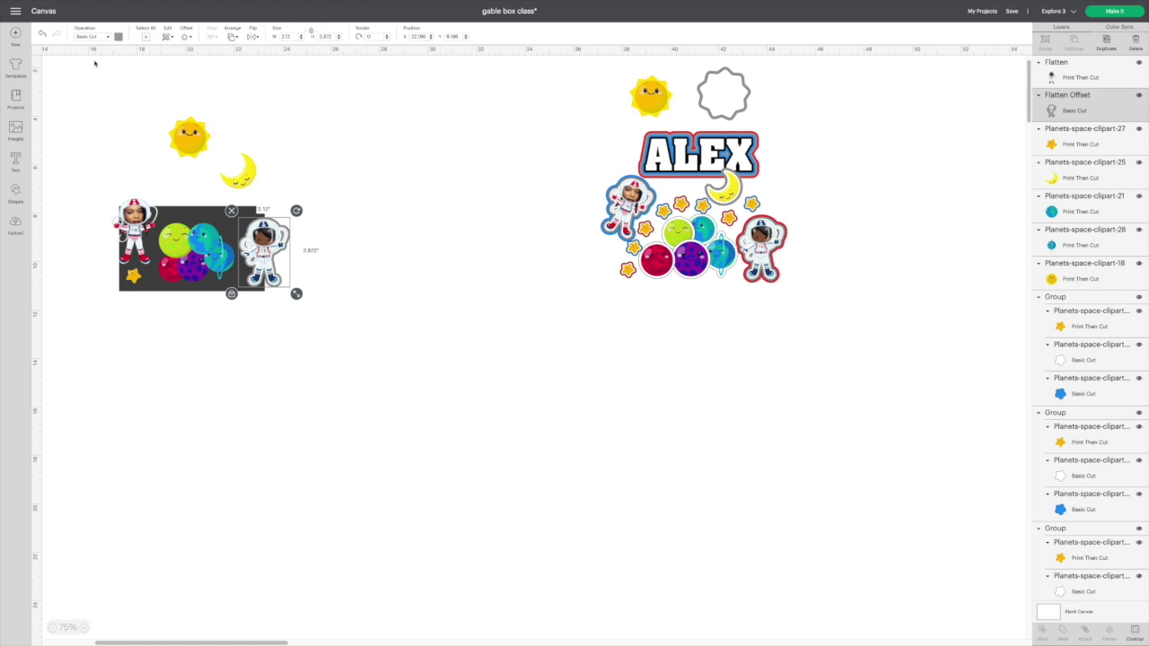
- Add a second 0.083-inch offset around the blue-booted astronaut's gray outline and color it red
scroll(296, 206, "up", 1)
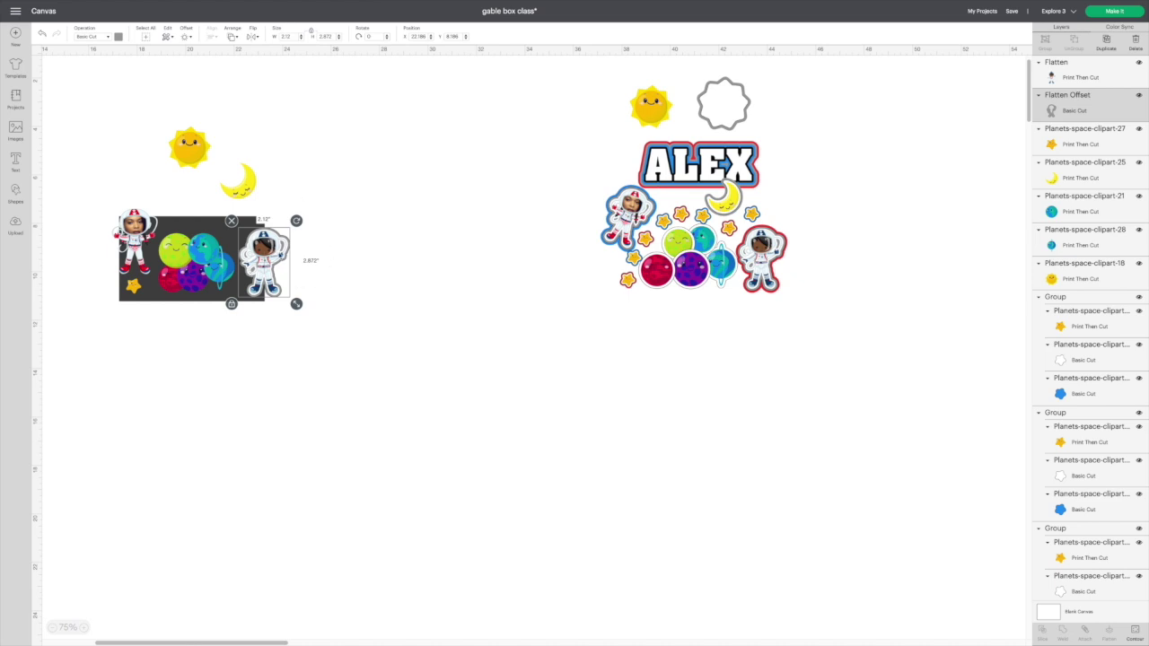
left_click(183, 36)
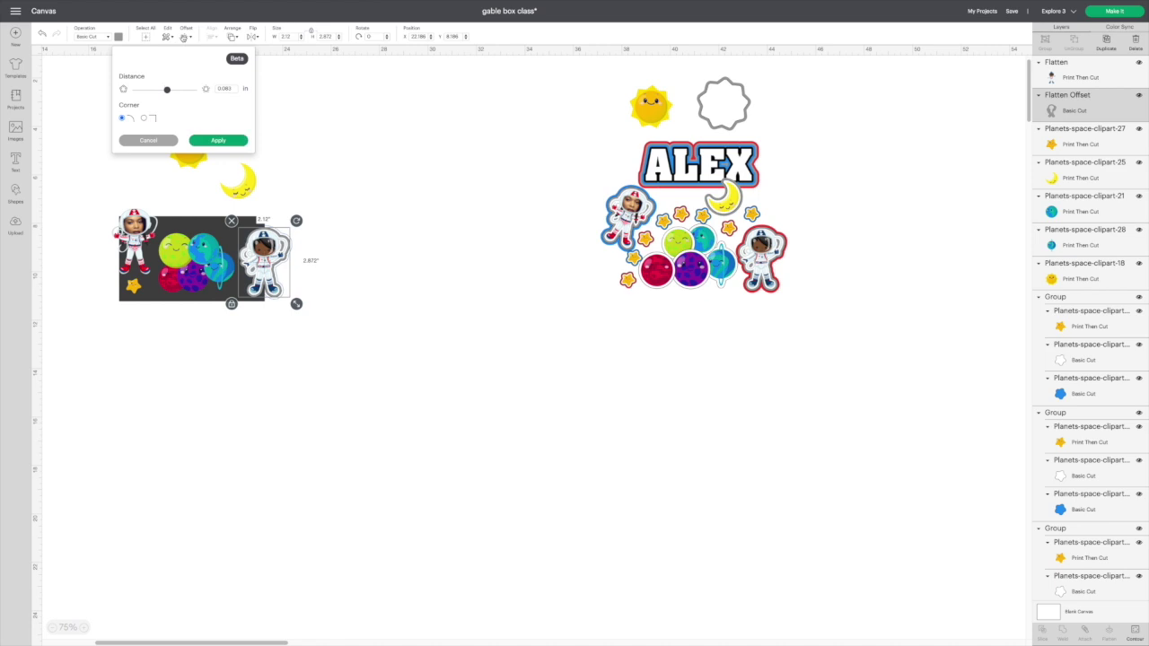
left_click(214, 142)
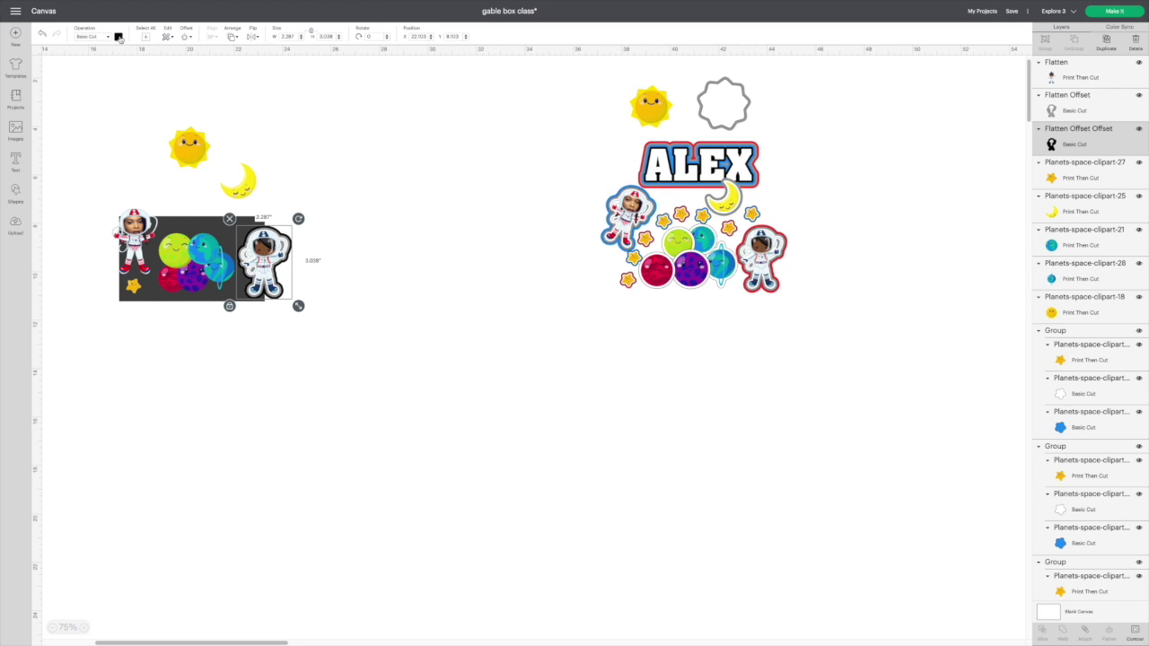
left_click(118, 38)
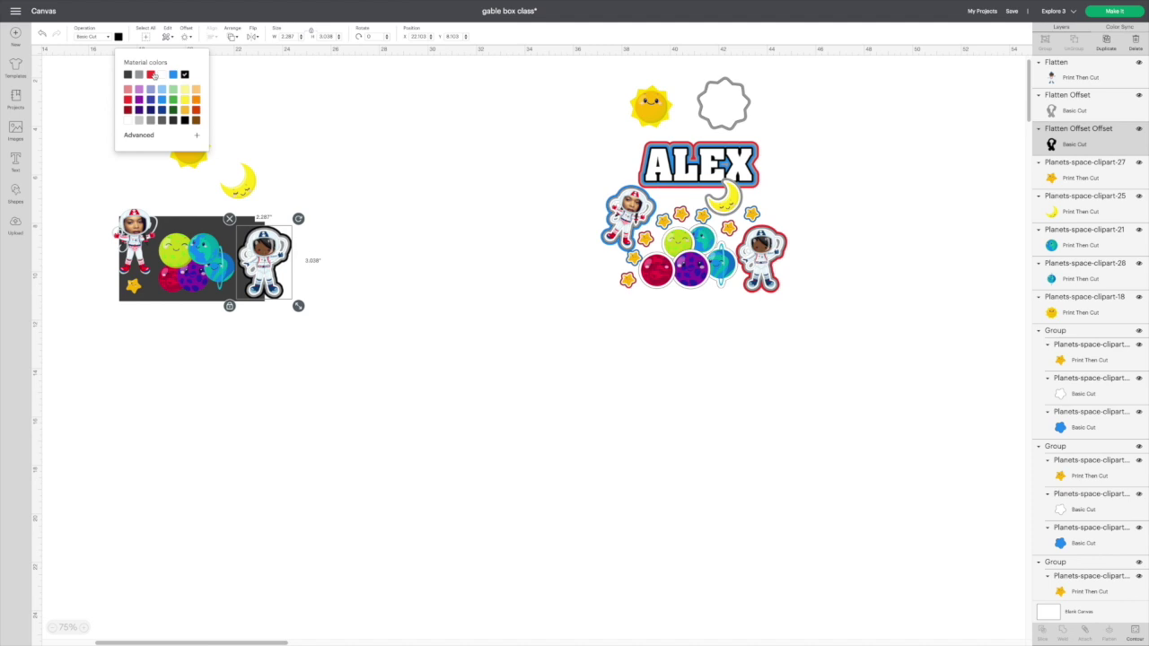
left_click(129, 100)
left_click(395, 208)
scroll(229, 237, "up", 1)
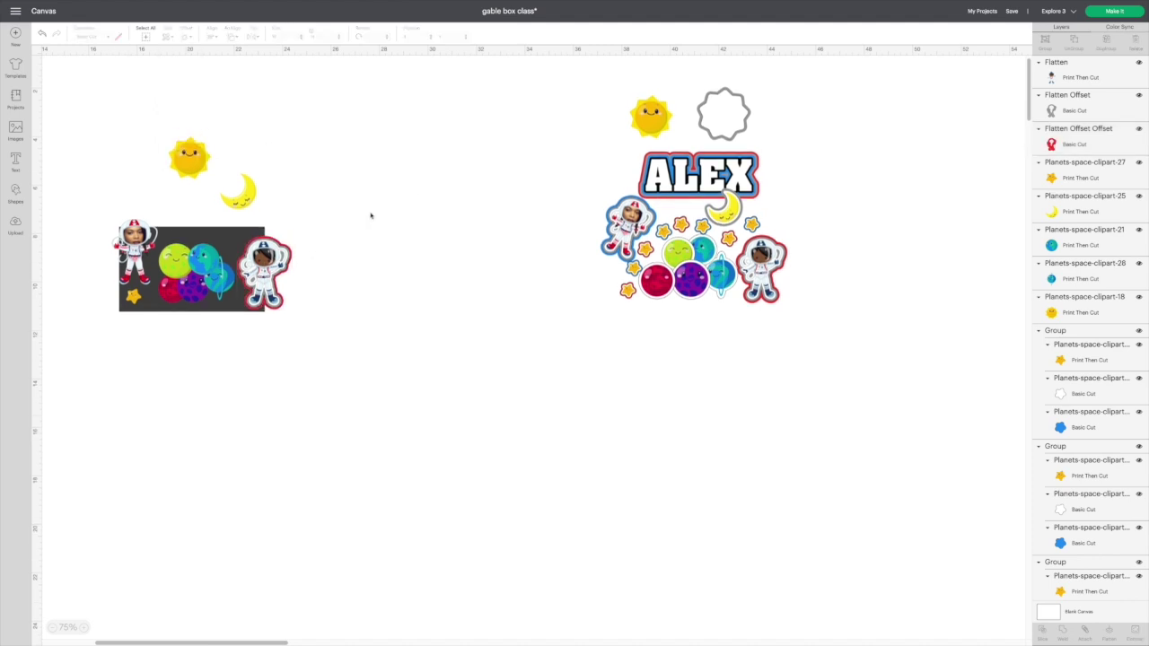
- Group the blue-booted astronaut with its gray and red outlines and reposition the group over the dark rectangle's edge
left_click_drag(229, 237, 290, 320)
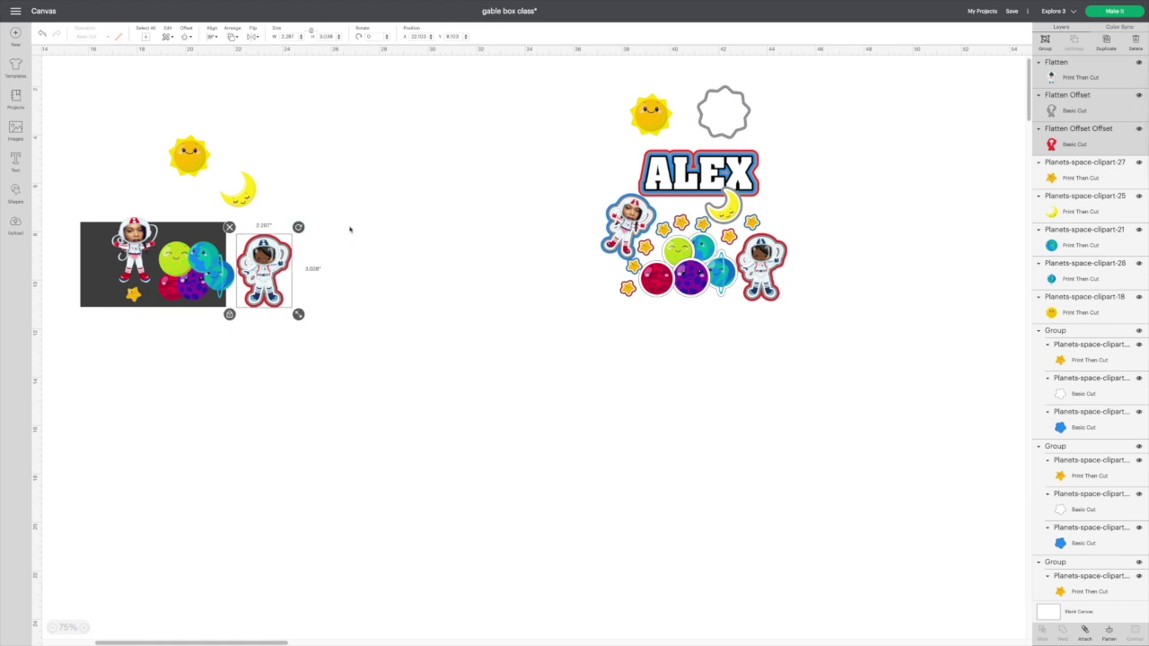
scroll(906, 135, "down", 1)
left_click(1045, 41)
left_click_drag(264, 263, 339, 299)
left_click(288, 331)
left_click_drag(219, 228, 274, 235)
left_click_drag(340, 297, 268, 267)
scroll(302, 282, "up", 1)
- Compare the new astronaut group with its finished counterpart, set its height to 2.82 inches, and adjust its position on the rectangle
left_click(762, 280)
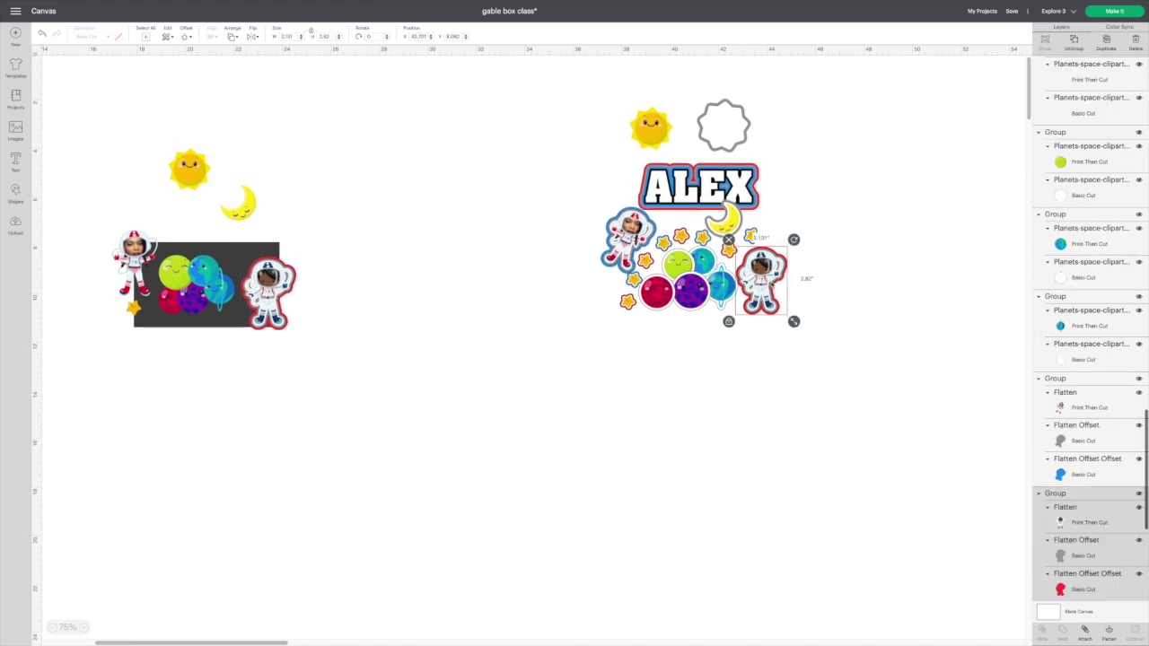
left_click(269, 288)
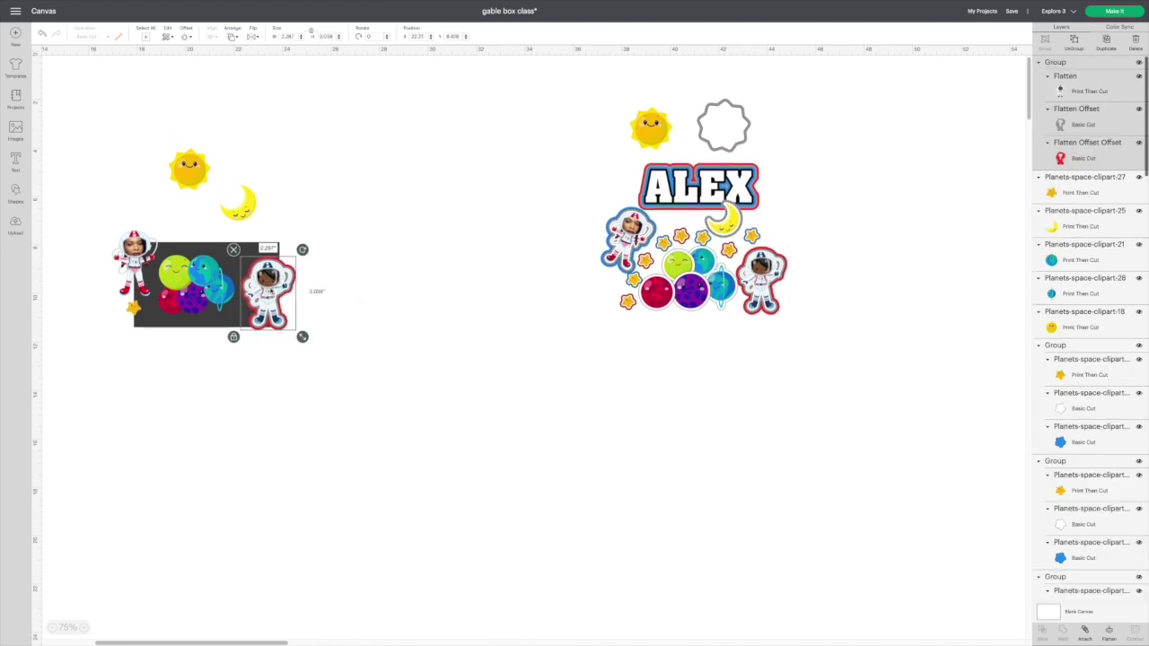
scroll(539, 341, "down", 1)
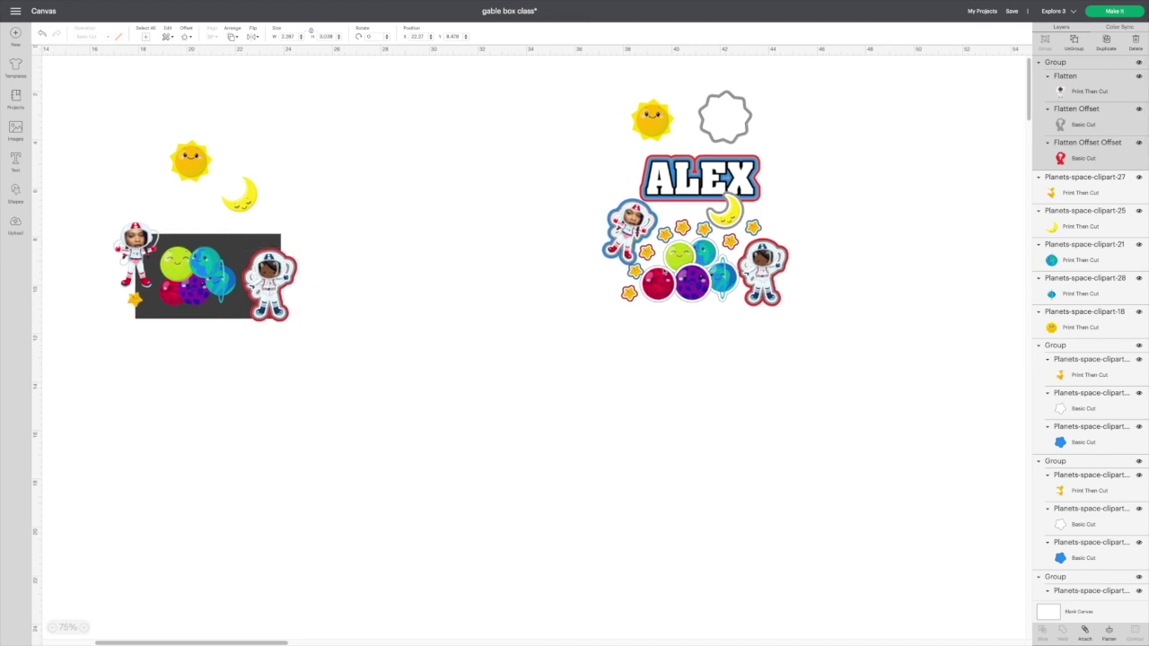
left_click(769, 270)
scroll(806, 274, "left", 1)
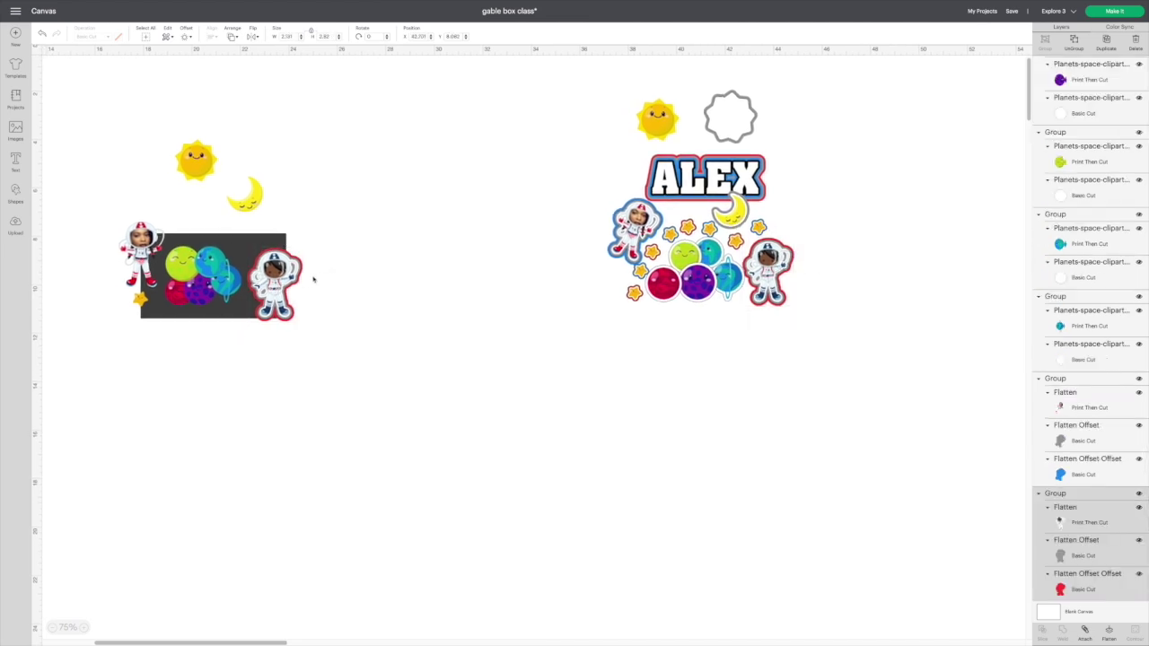
left_click(273, 286)
left_click(325, 36)
type("2")
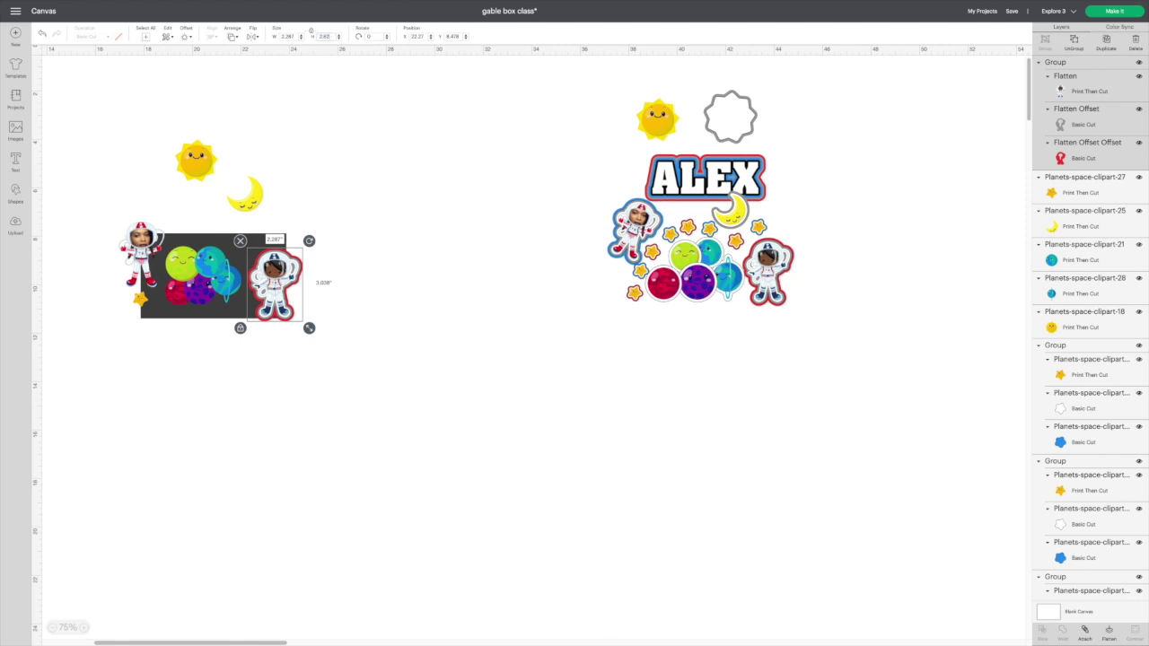
type(".82")
key("Return")
left_click_drag(269, 282, 273, 288)
- Move the red-booted astronaut outward past the dark rectangle's upper corner
left_click(150, 241)
left_click_drag(151, 240, 141, 219)
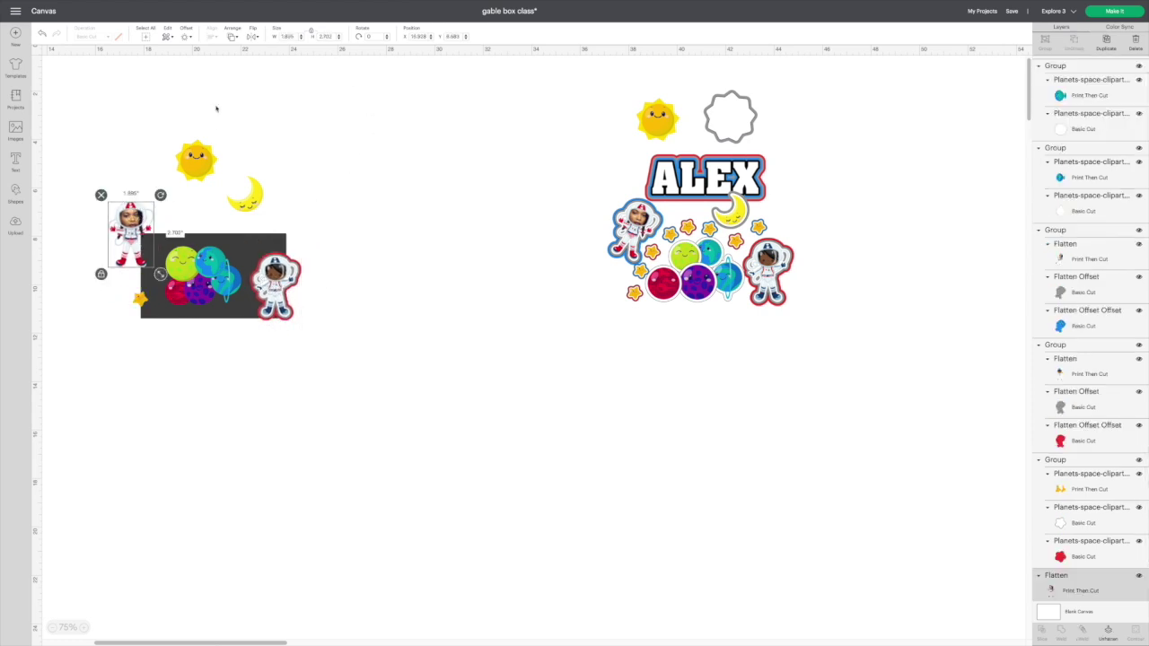
left_click(185, 36)
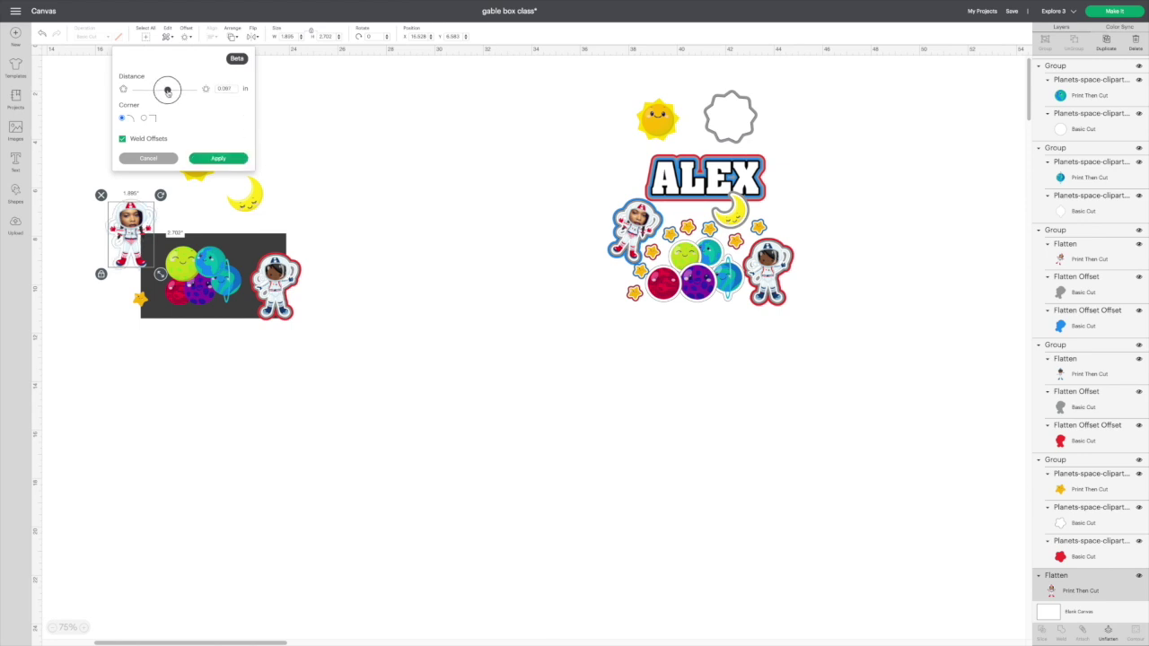
left_click_drag(166, 91, 239, 87)
type("0.062")
left_click(219, 158)
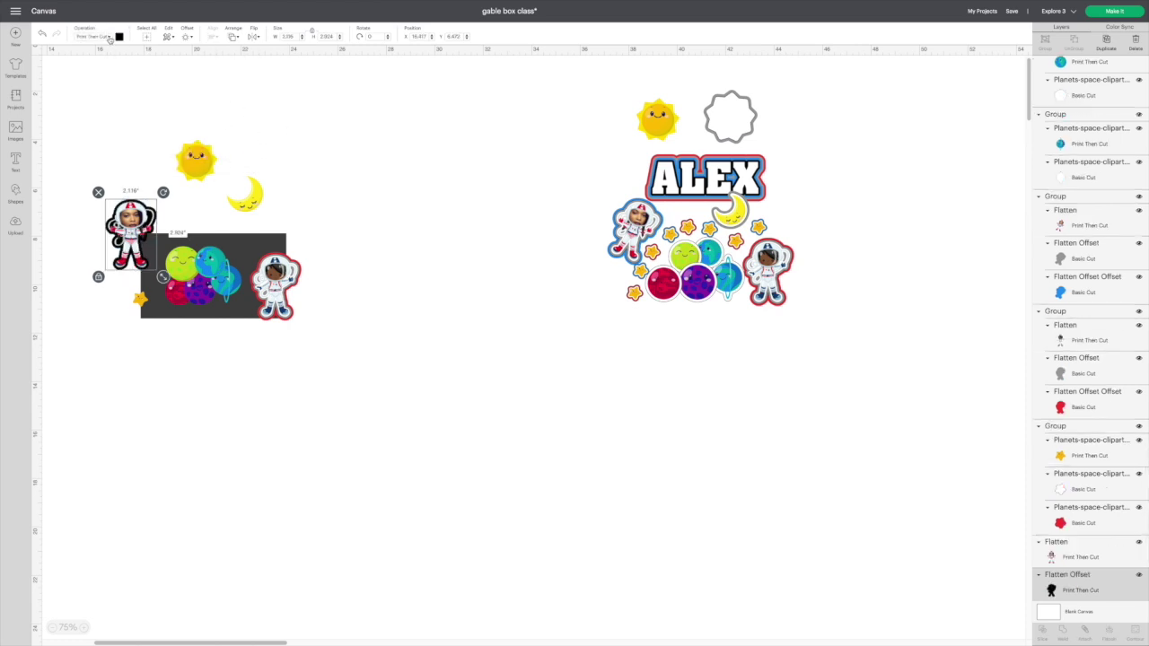
left_click(98, 192)
- Apply a 0.083-inch rounded-corner offset around the red-booted astronaut
left_click(139, 218)
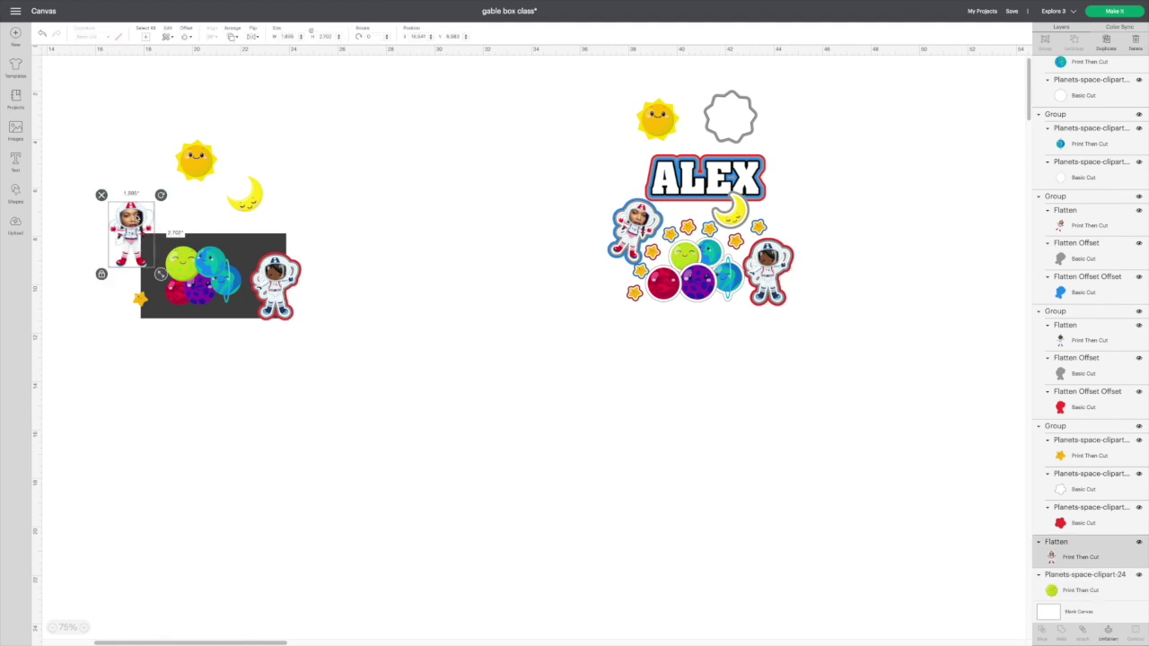
left_click(186, 38)
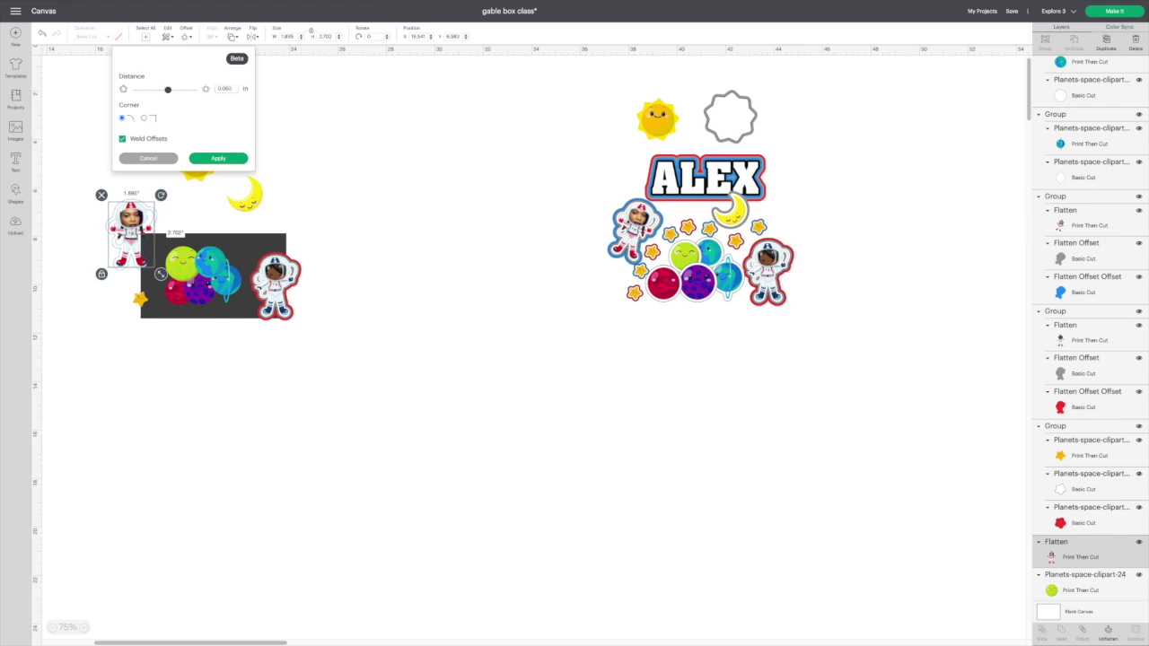
left_click_drag(168, 90, 164, 90)
left_click_drag(166, 90, 166, 91)
left_click(233, 88)
key("BackSpace")
key("BackSpace")
left_click_drag(168, 90, 164, 90)
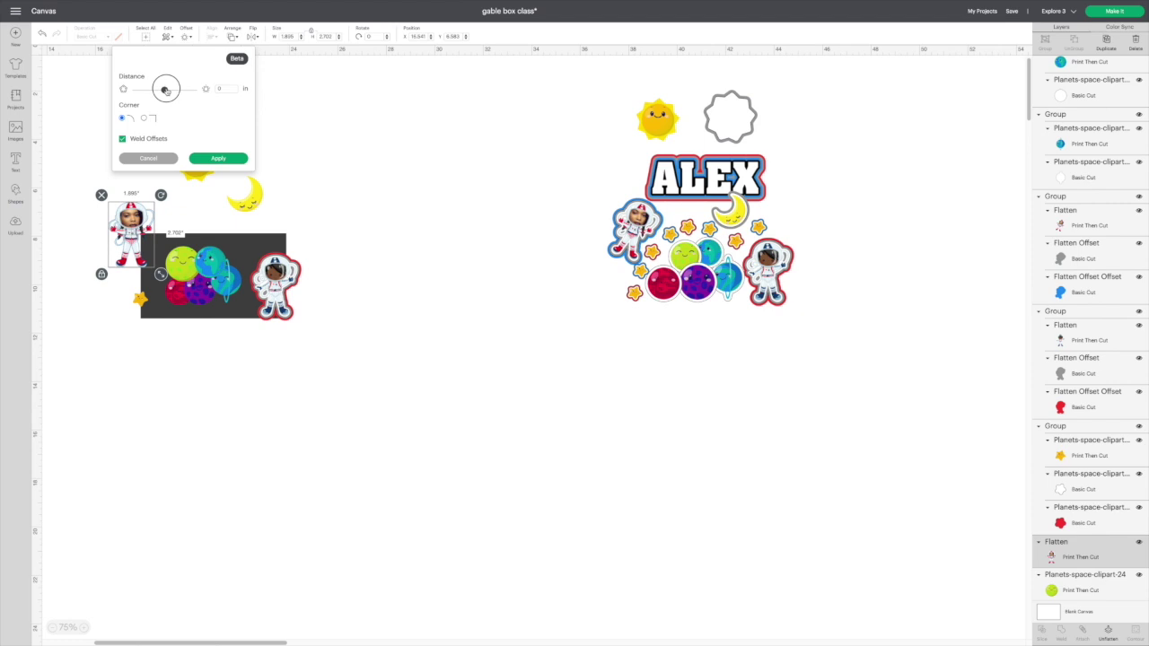
left_click_drag(166, 91, 167, 92)
left_click(213, 158)
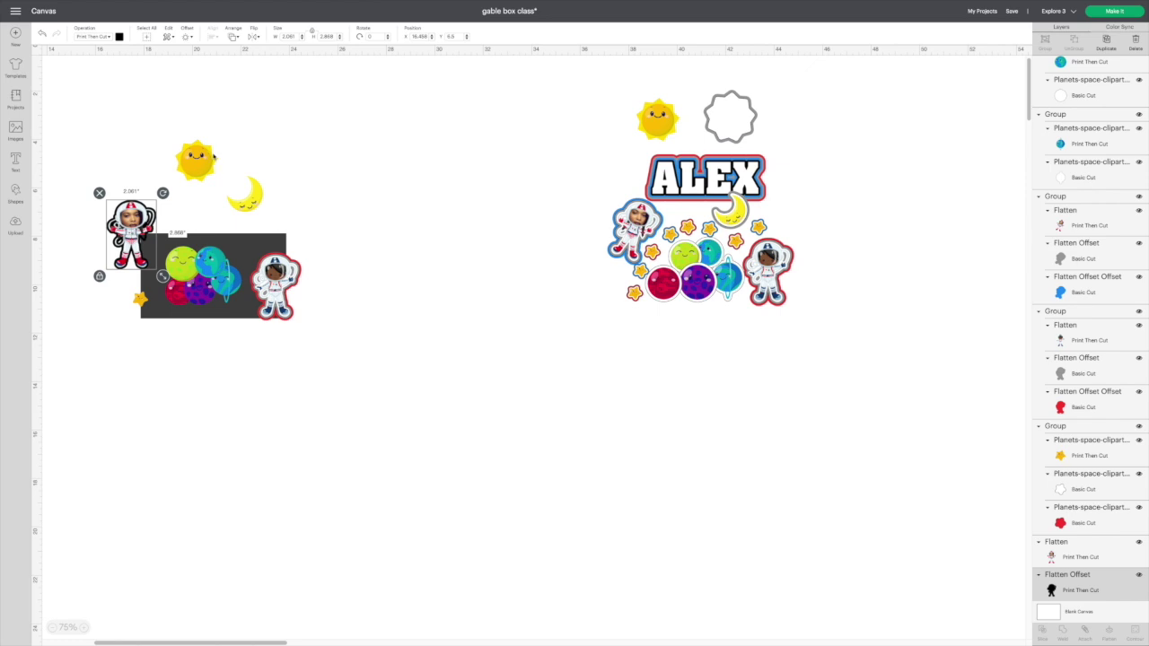
- Color the red-booted astronaut's offset white and flatten it together with the astronaut
left_click(119, 36)
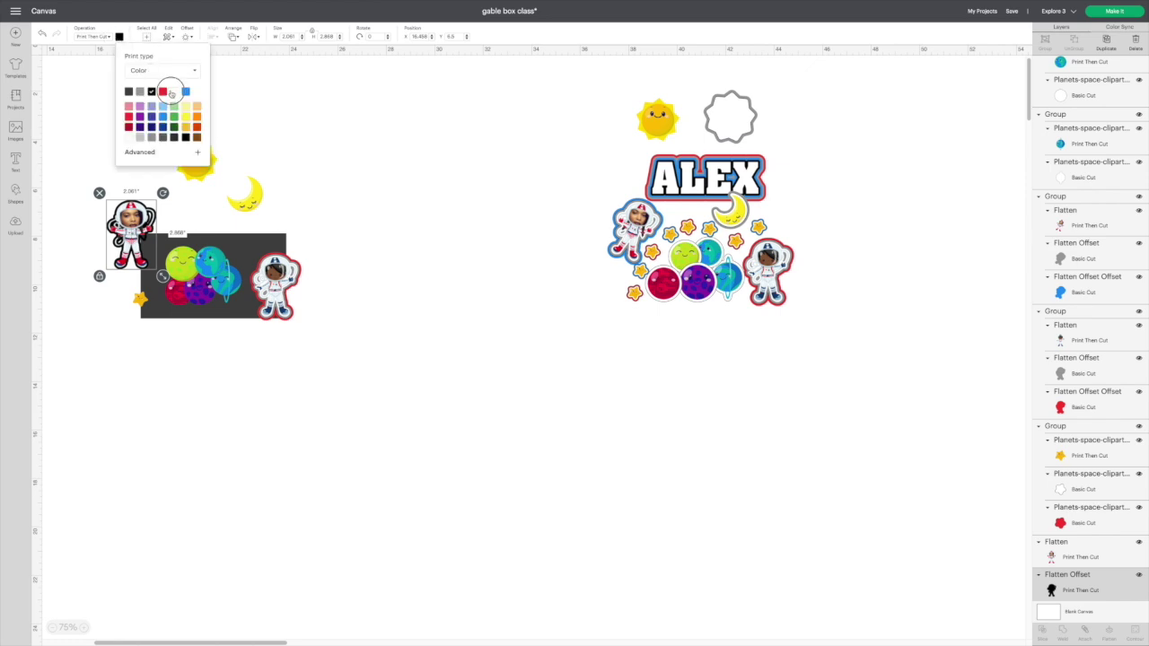
left_click(152, 91)
scroll(539, 296, "up", 1)
scroll(1086, 404, "up", 2)
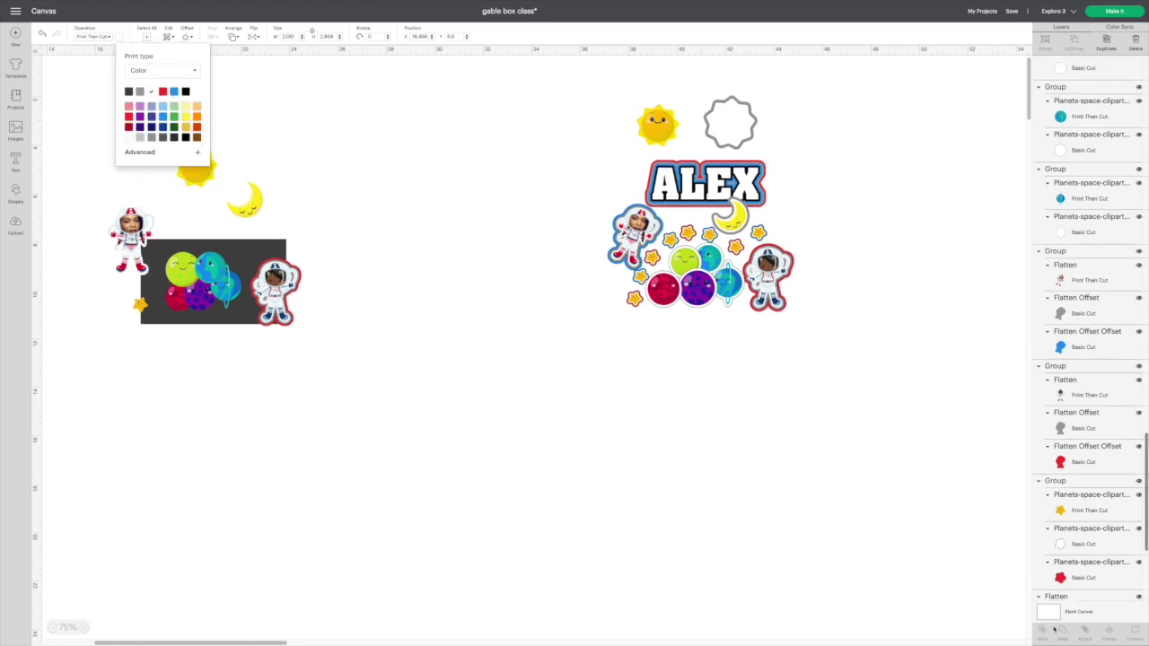
scroll(1094, 551, "down", 5)
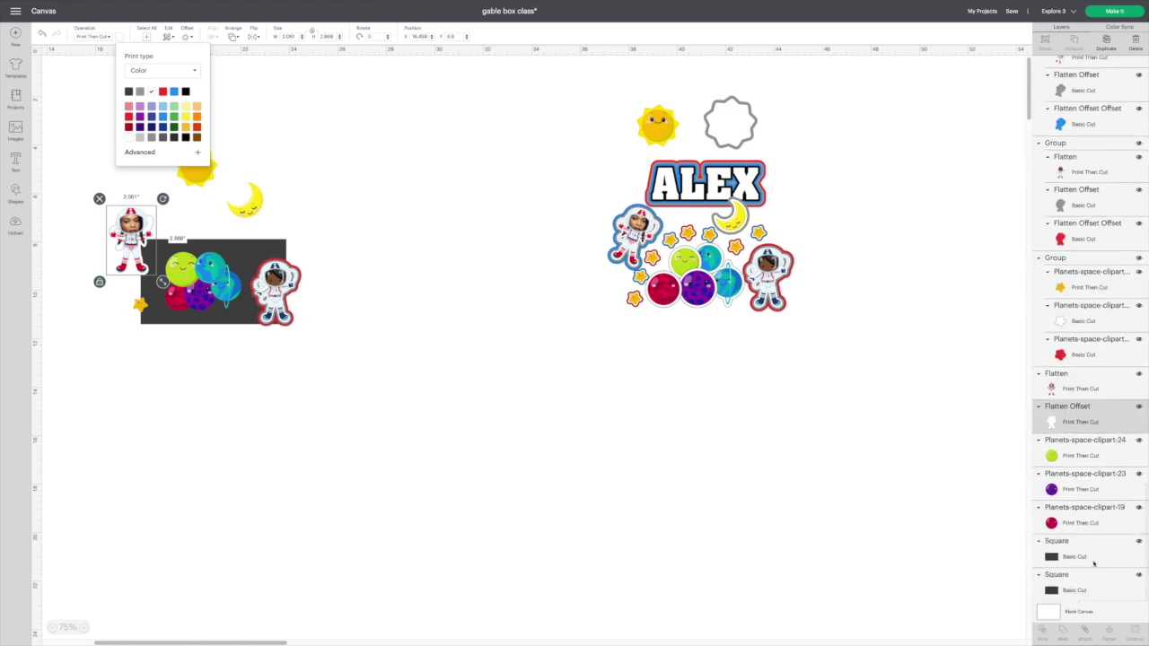
left_click(1078, 390, "shift")
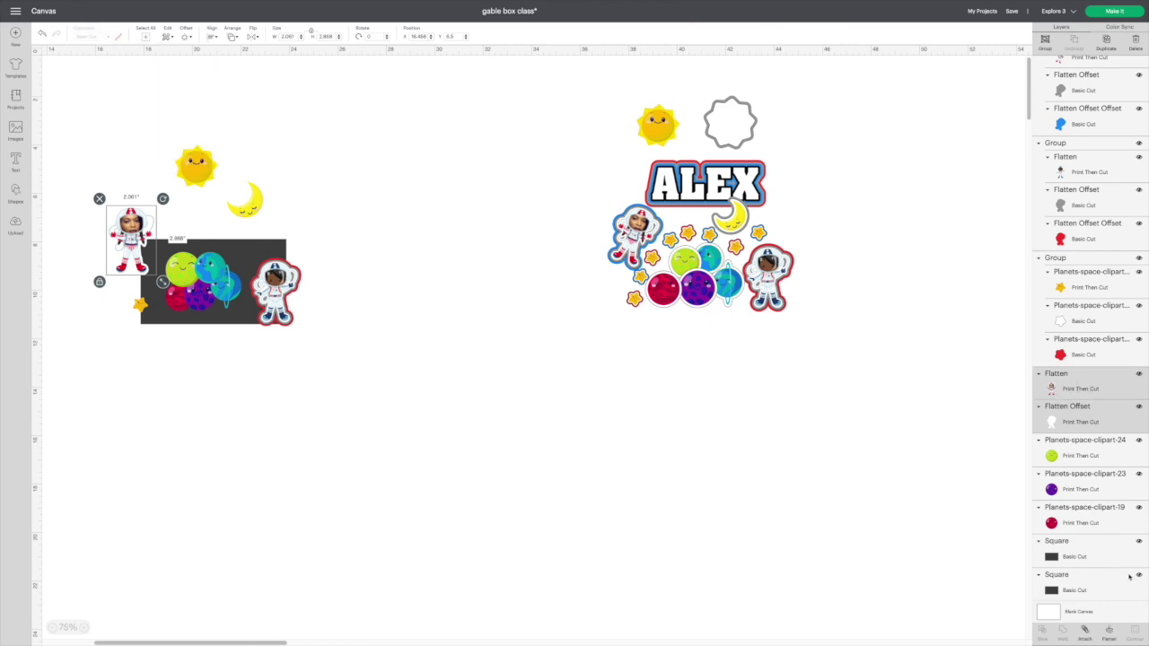
scroll(1130, 576, "up", 1)
left_click(1108, 632)
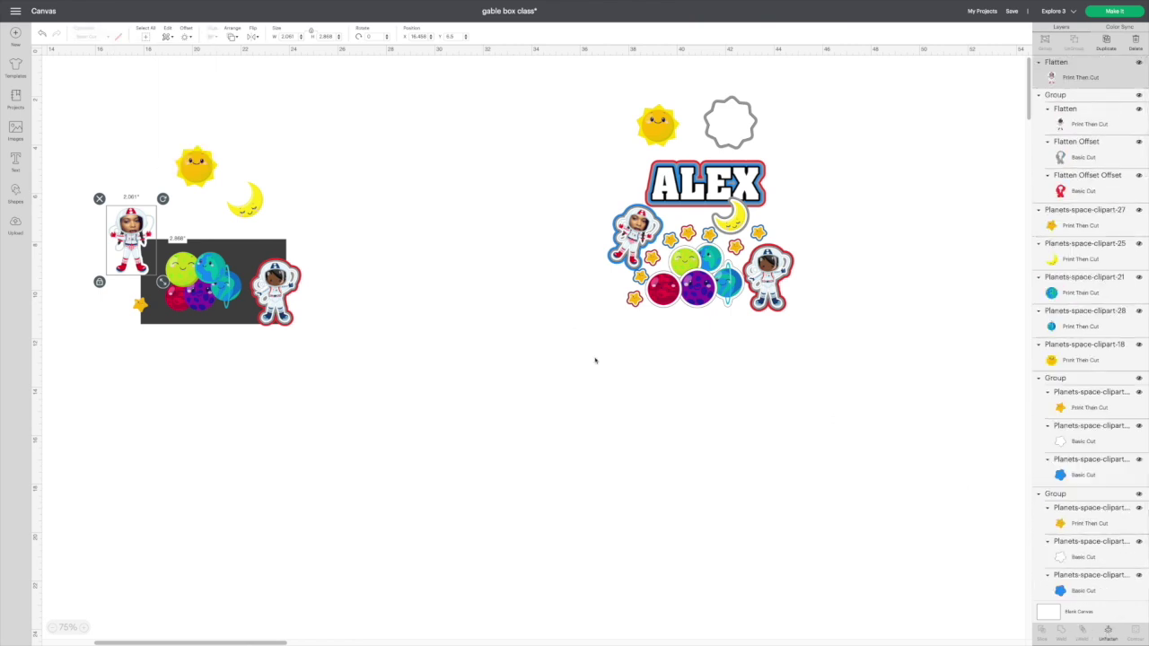
- Apply a 0.083-inch offset around the flattened red-booted astronaut and change that offset to Basic Cut
scroll(188, 240, "down", 1)
scroll(188, 240, "right", 1)
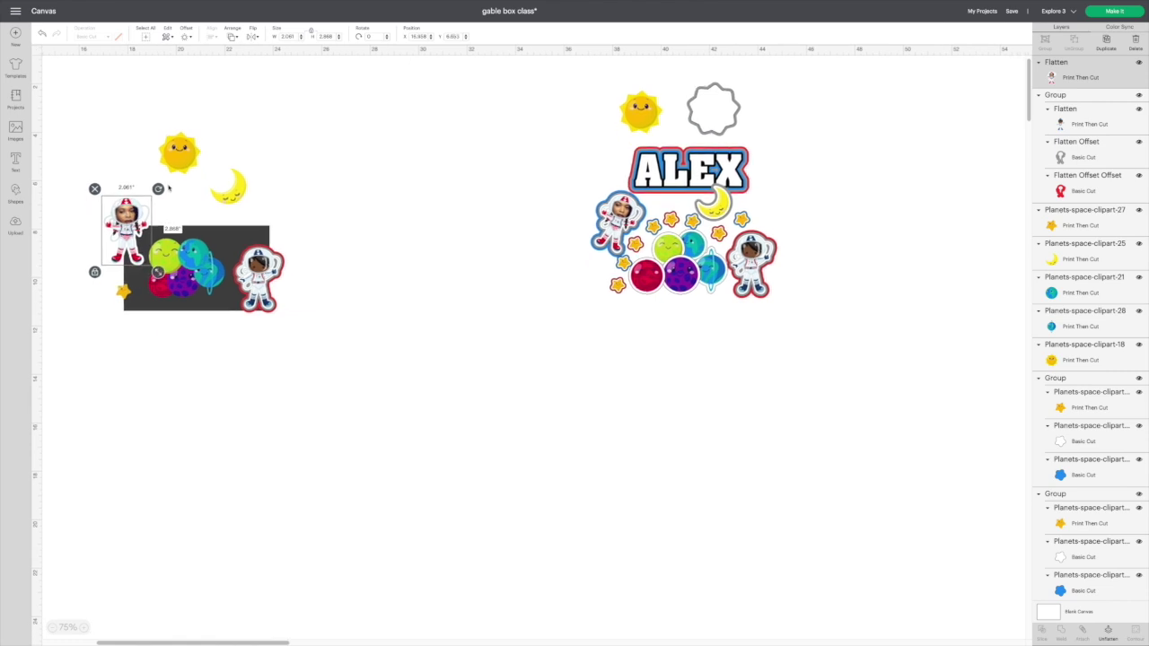
left_click(185, 37)
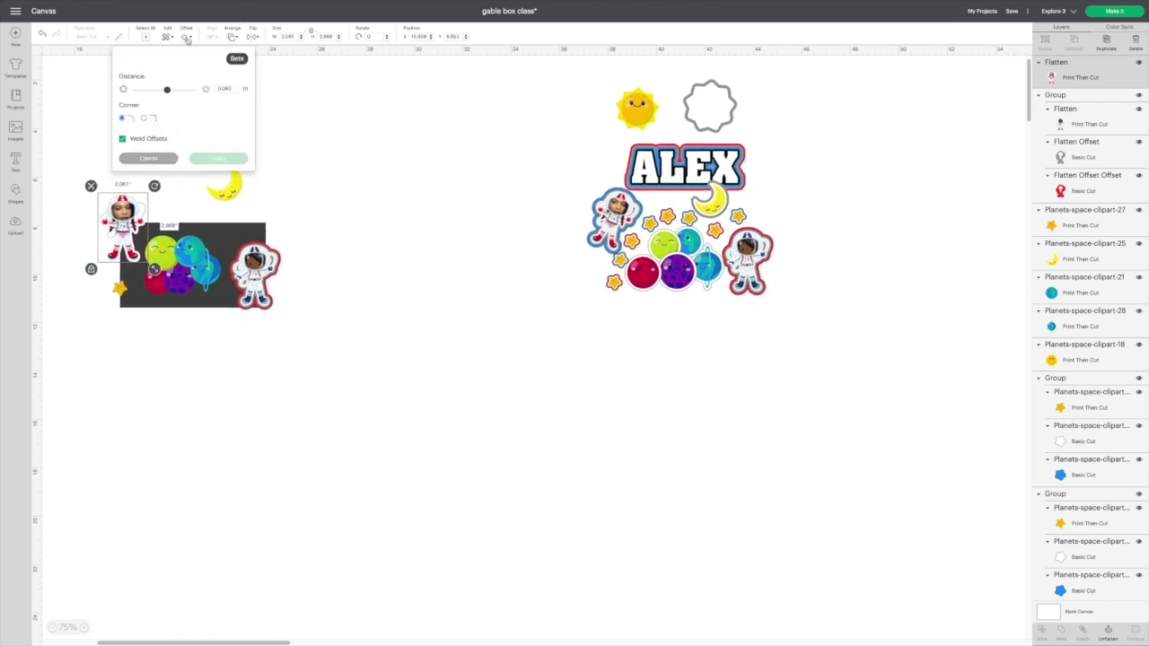
left_click(221, 158)
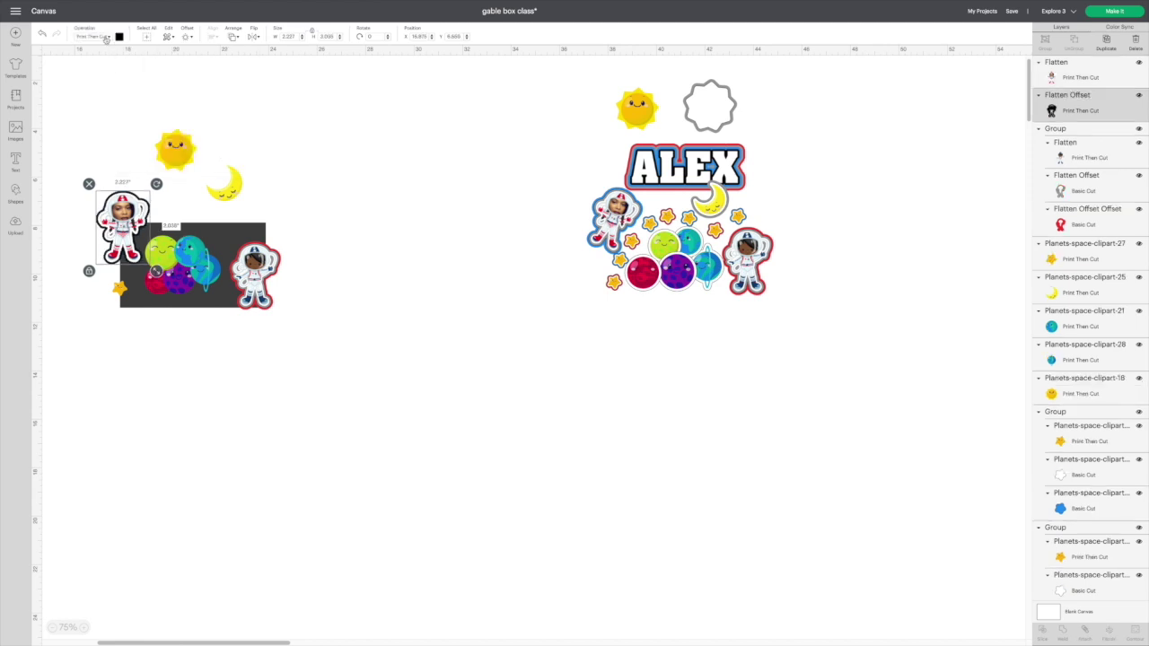
left_click(106, 39)
left_click(90, 60)
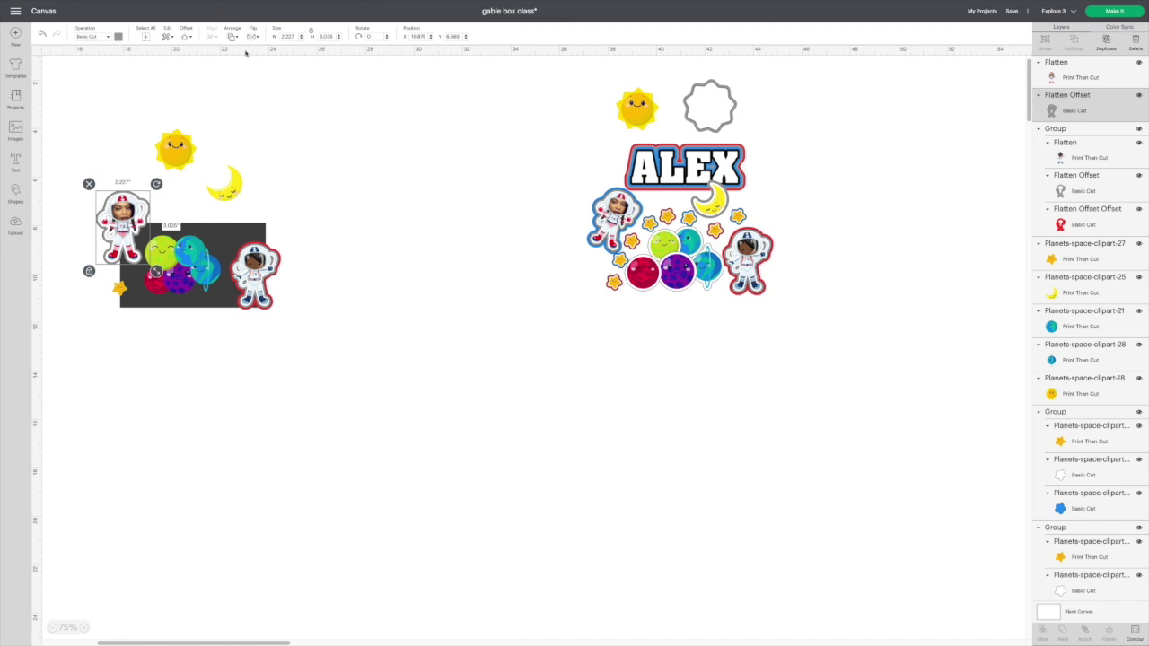
- Add a second 0.083-inch offset around the red-booted astronaut's gray outline and color it blue
left_click(187, 38)
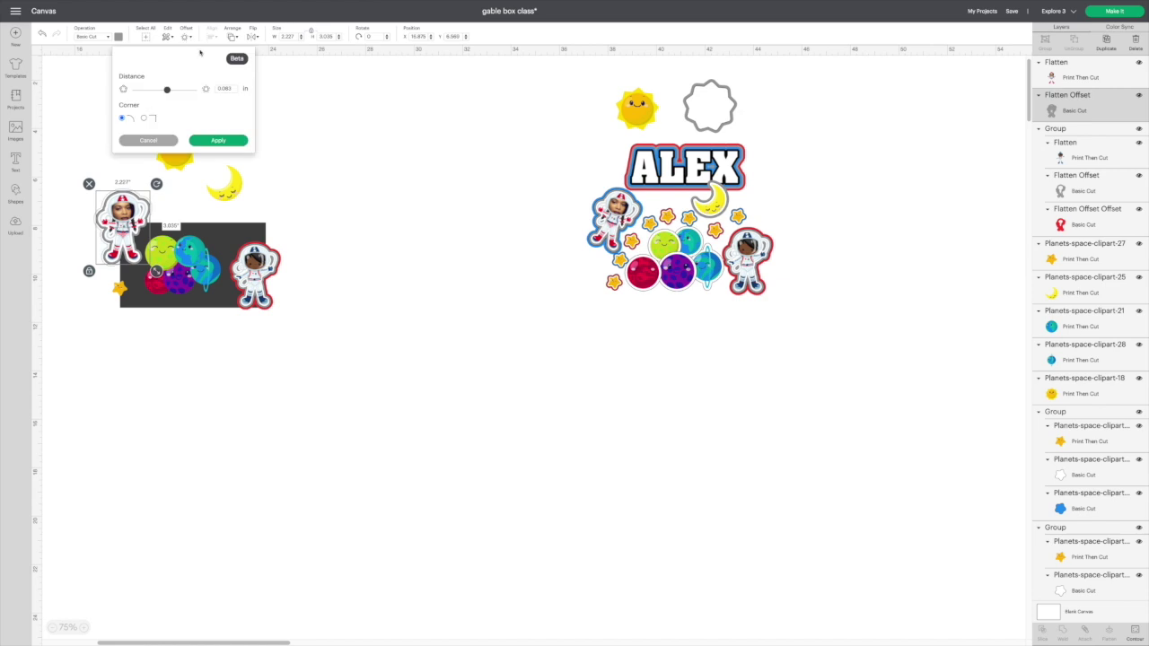
left_click(218, 141)
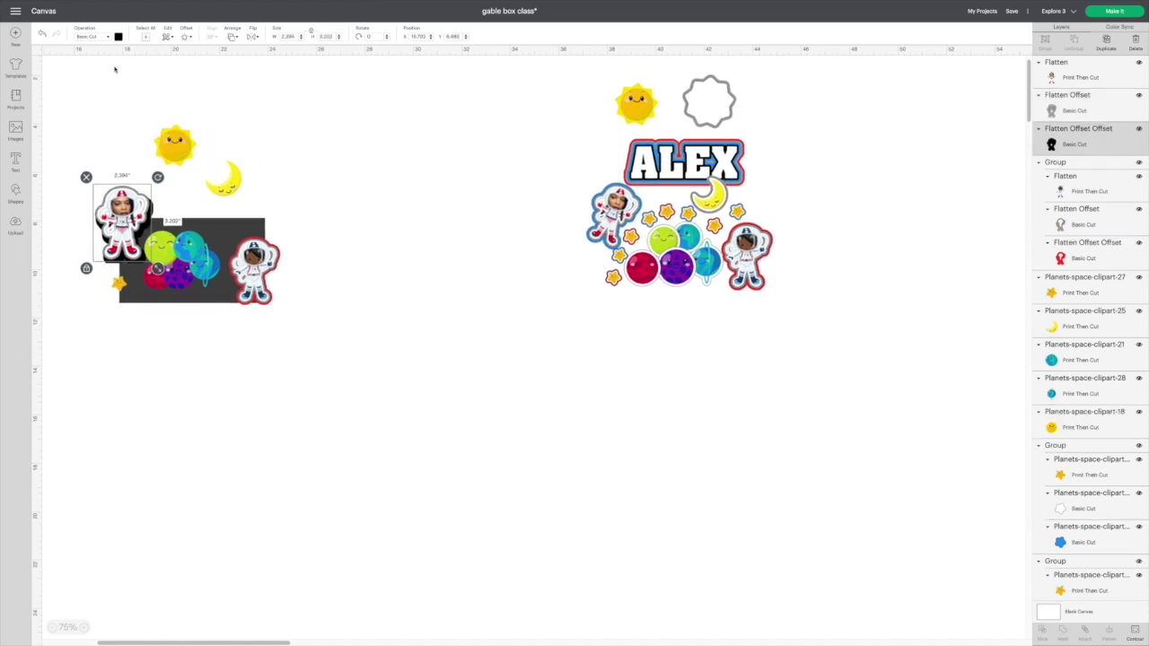
left_click(120, 37)
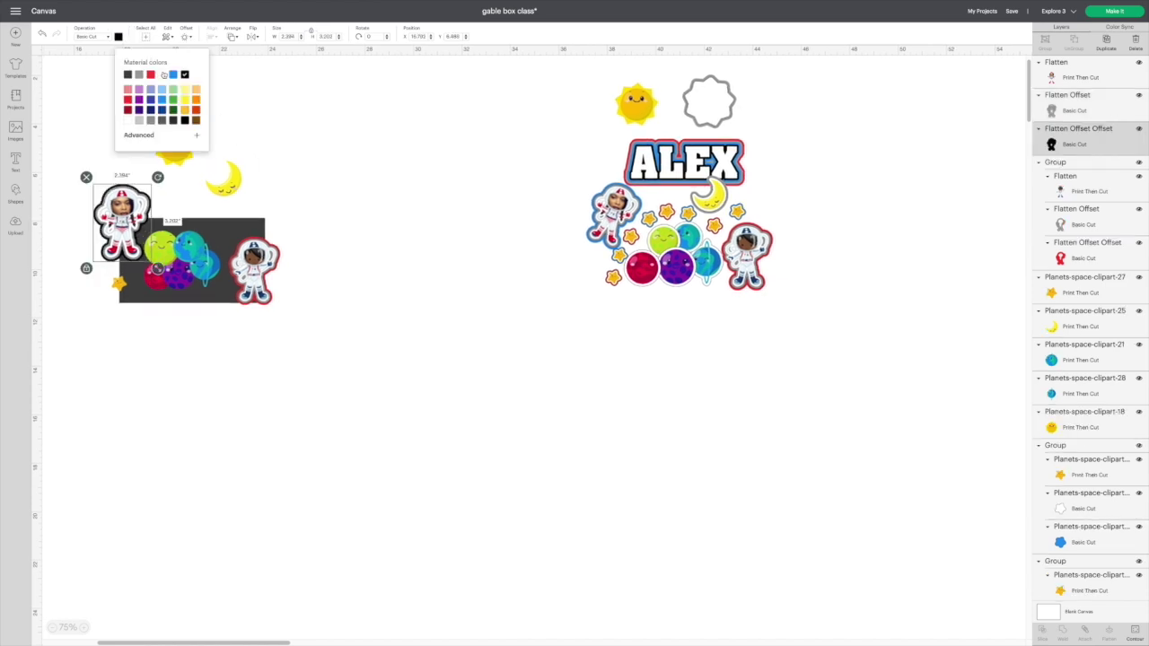
left_click(173, 74)
left_click(293, 120)
- Move the dark rectangle clear of the red-booted astronaut and select the astronaut with both its outline layers
left_click_drag(224, 234, 310, 236)
left_click_drag(99, 171, 135, 262)
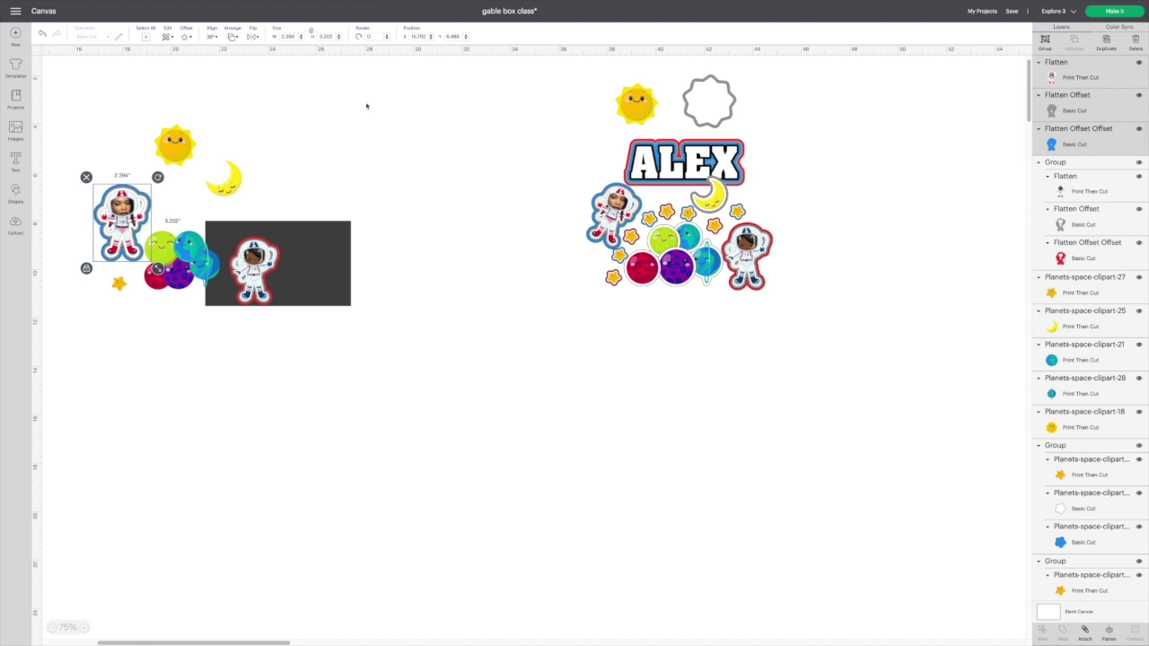
- Group the blue-outlined astronaut with its two offset layers and set its height to 2.77 in
left_click(1044, 43)
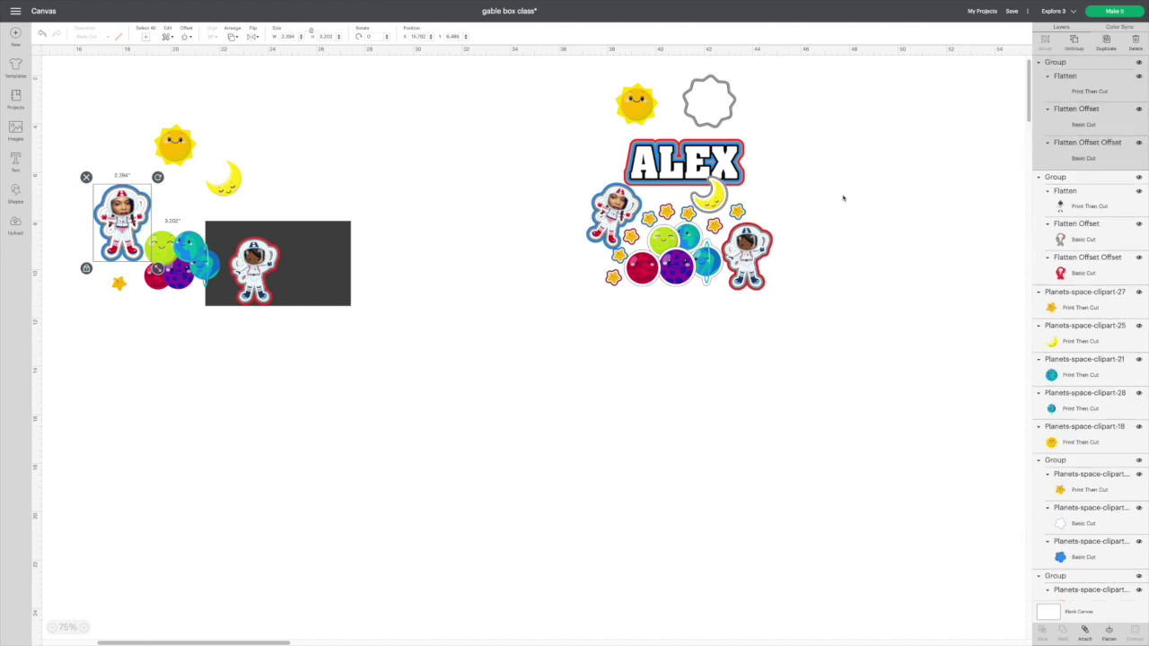
left_click_drag(653, 180, 640, 172)
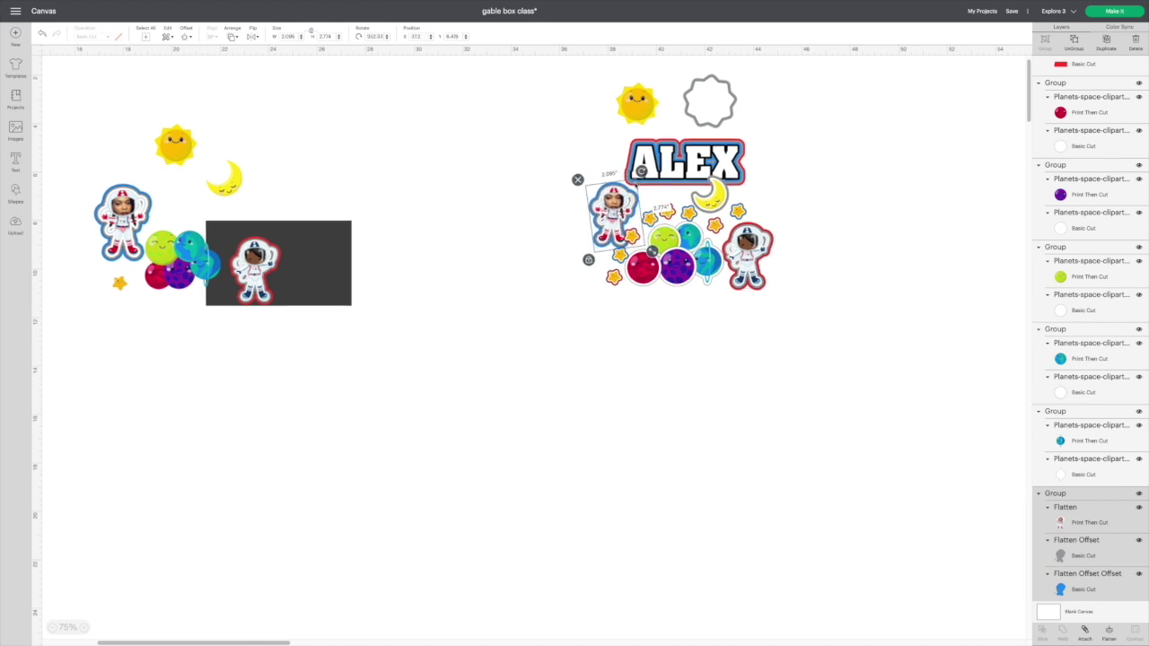
scroll(123, 199, "right", 1)
left_click(123, 201)
scroll(123, 200, "down", 1)
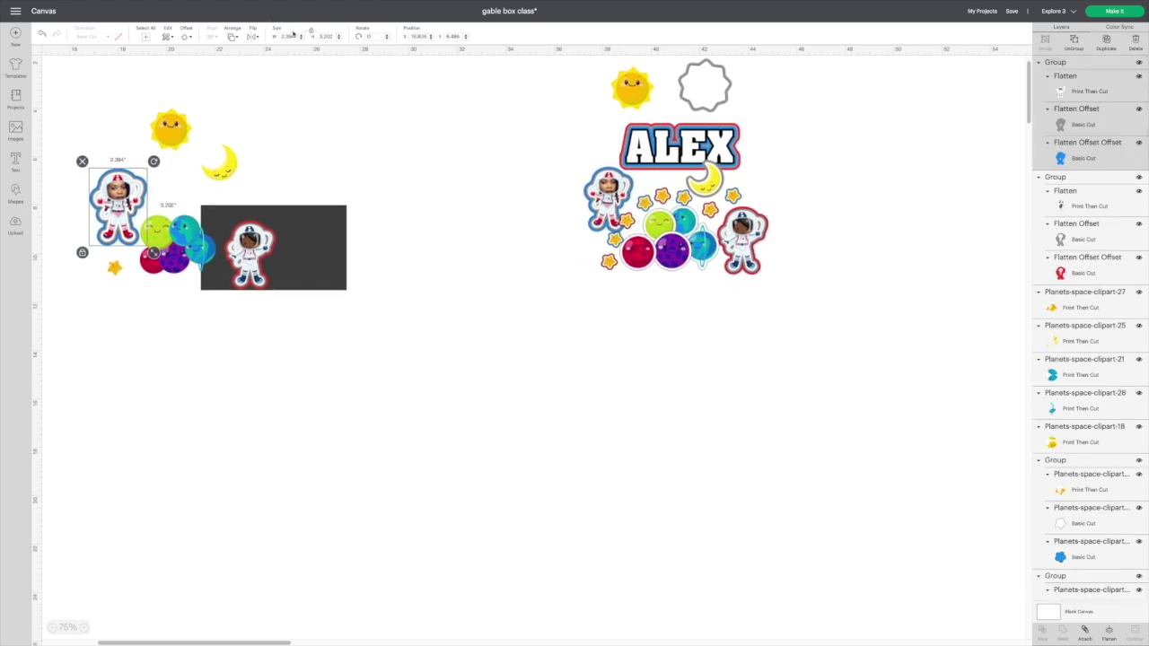
left_click(329, 36)
type("2.77")
key("Return")
scroll(310, 117, "up", 2)
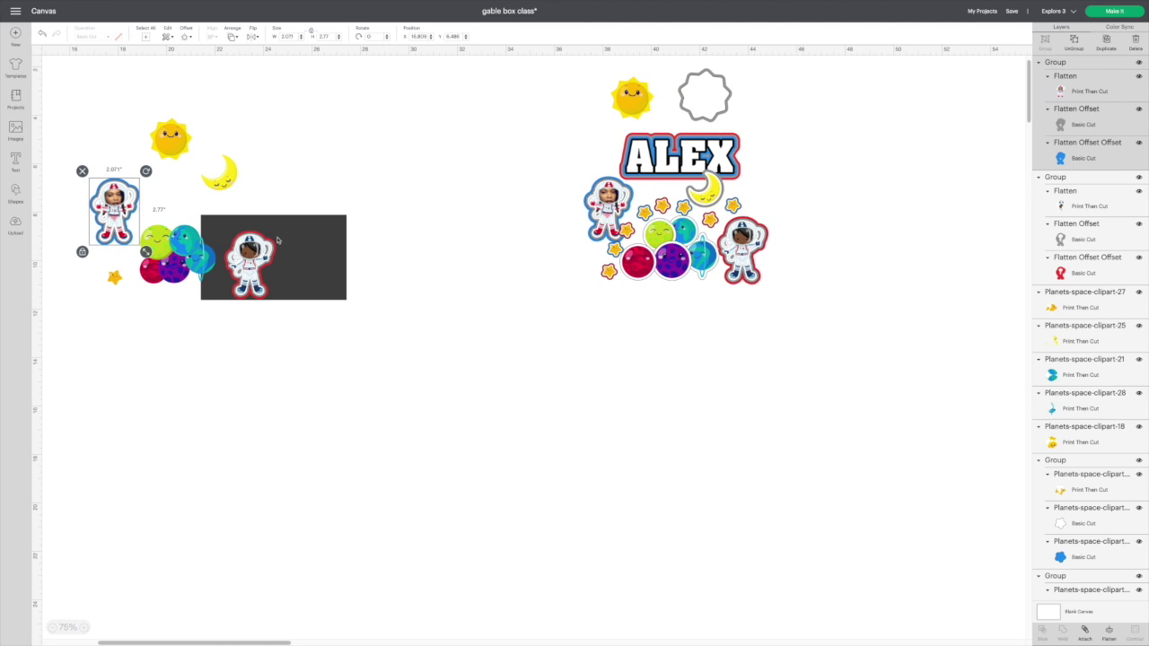
- Arrange the astronauts on either side of the planets over the dark rectangle, rotating the red-outlined one about 6°
left_click_drag(253, 270, 339, 267)
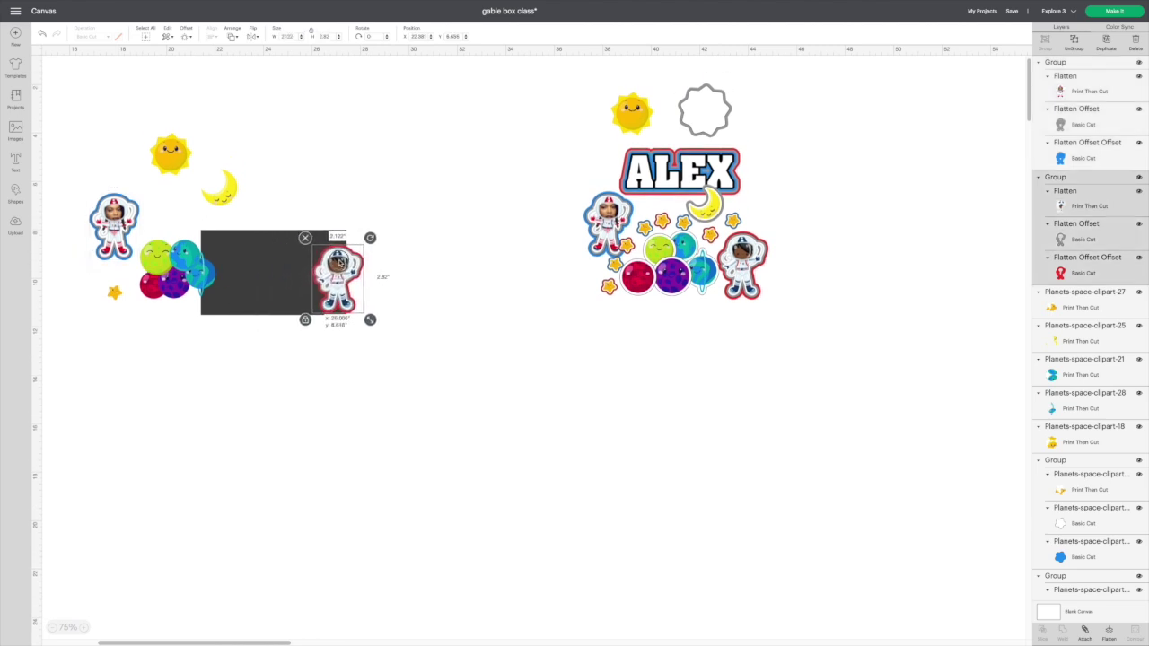
left_click_drag(114, 229, 156, 209)
left_click_drag(338, 283, 238, 274)
left_click_drag(266, 230, 275, 243)
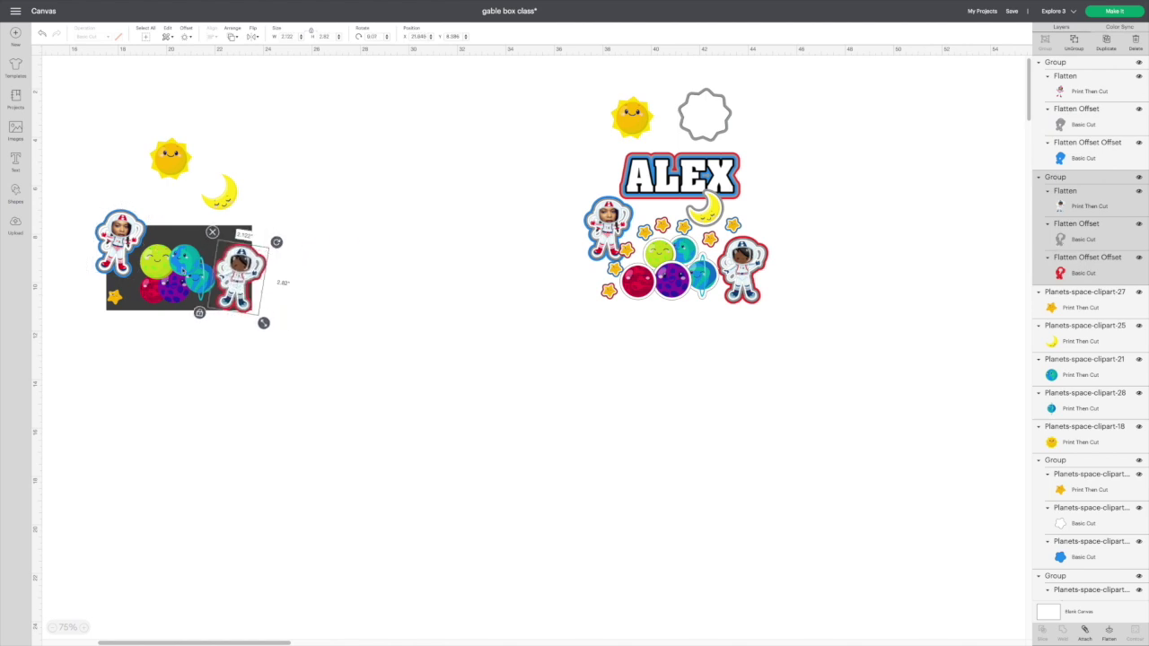
- Add a 0.083 in rounded-corner offset around the uppermost blue-green planet in the cluster over the dark rectangle
left_click(188, 265)
scroll(188, 265, "down", 1)
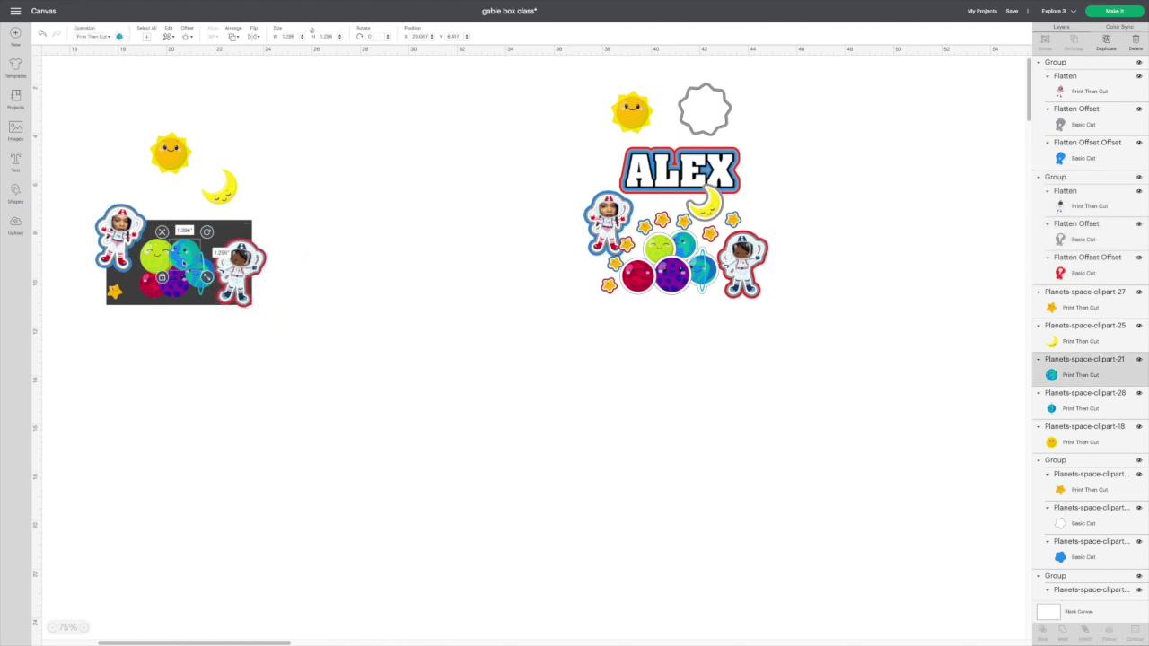
left_click(187, 38)
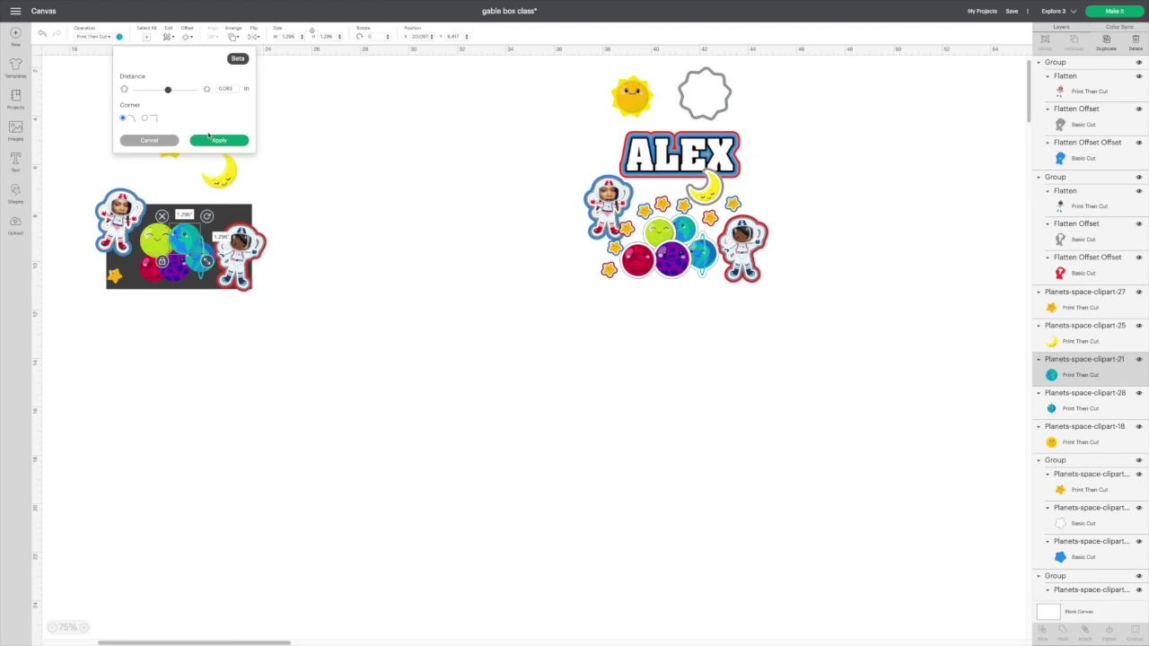
left_click(211, 139)
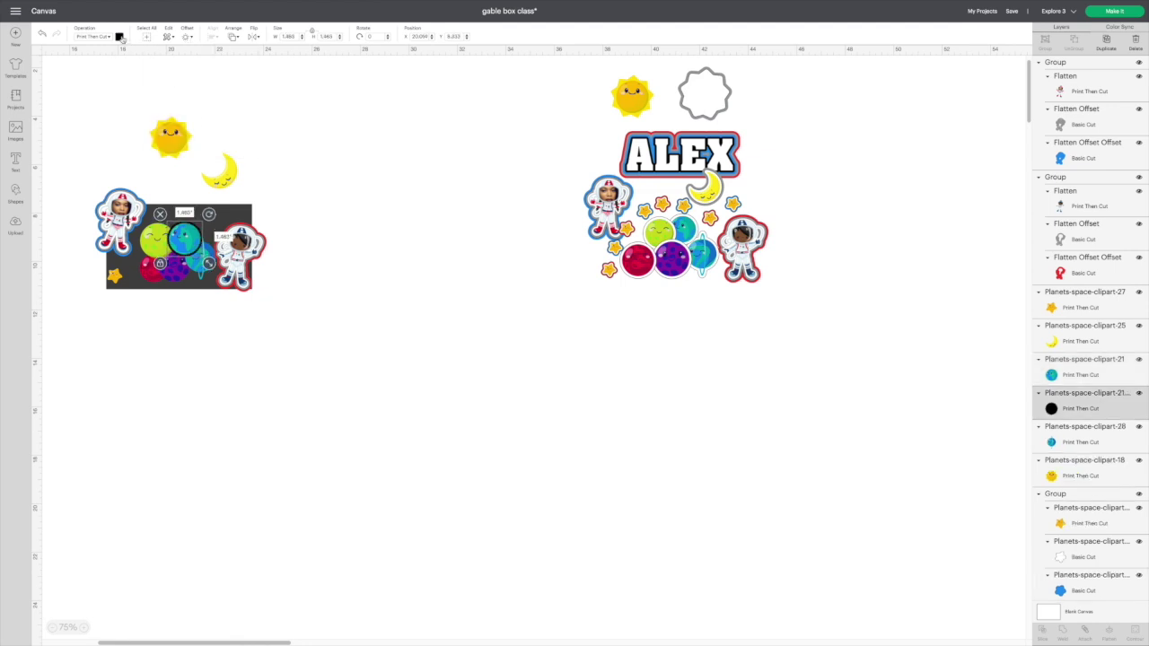
- Change the blue-green planet's offset layer to a Basic Cut operation and colour it white
left_click(120, 37)
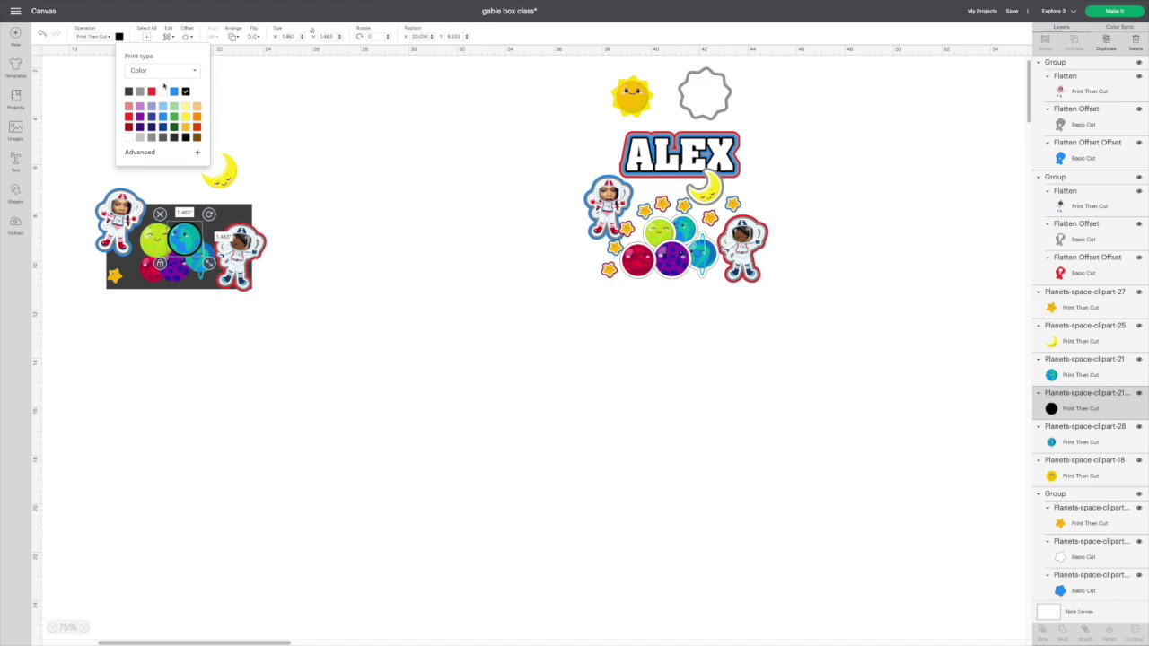
left_click(164, 92)
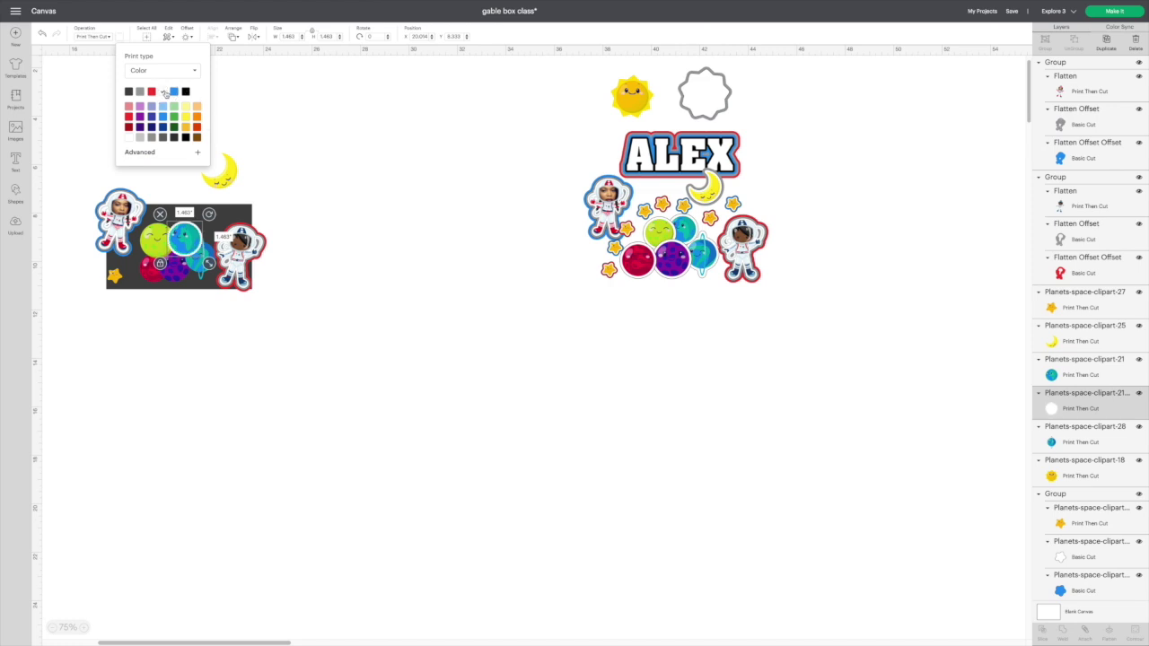
left_click(95, 38)
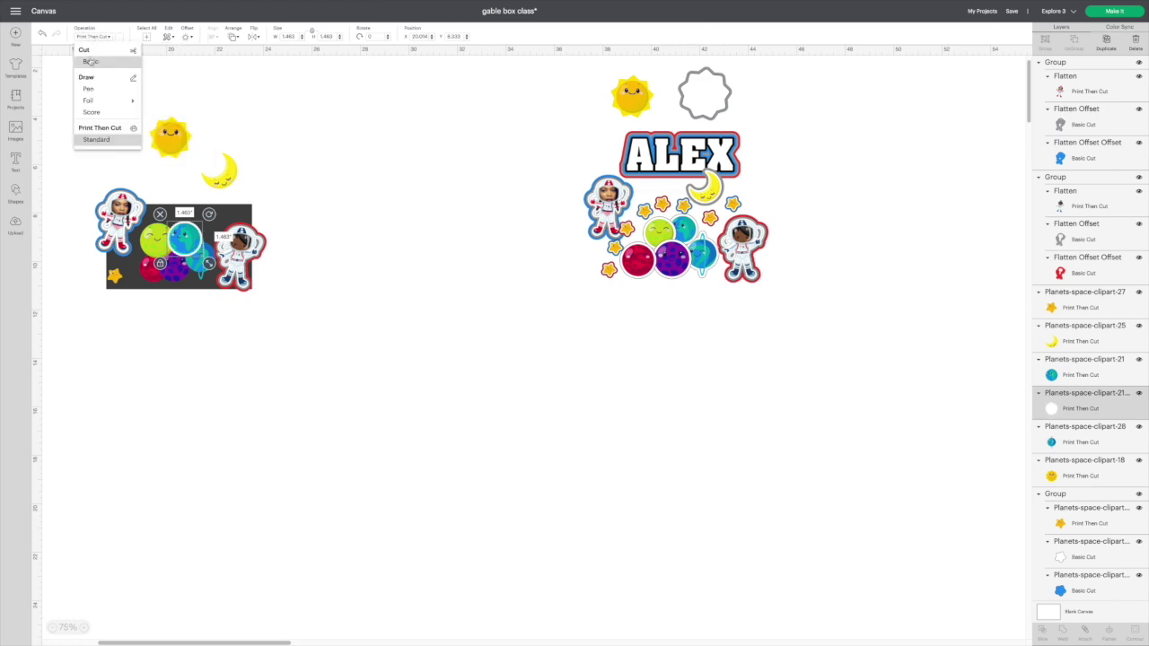
left_click(91, 62)
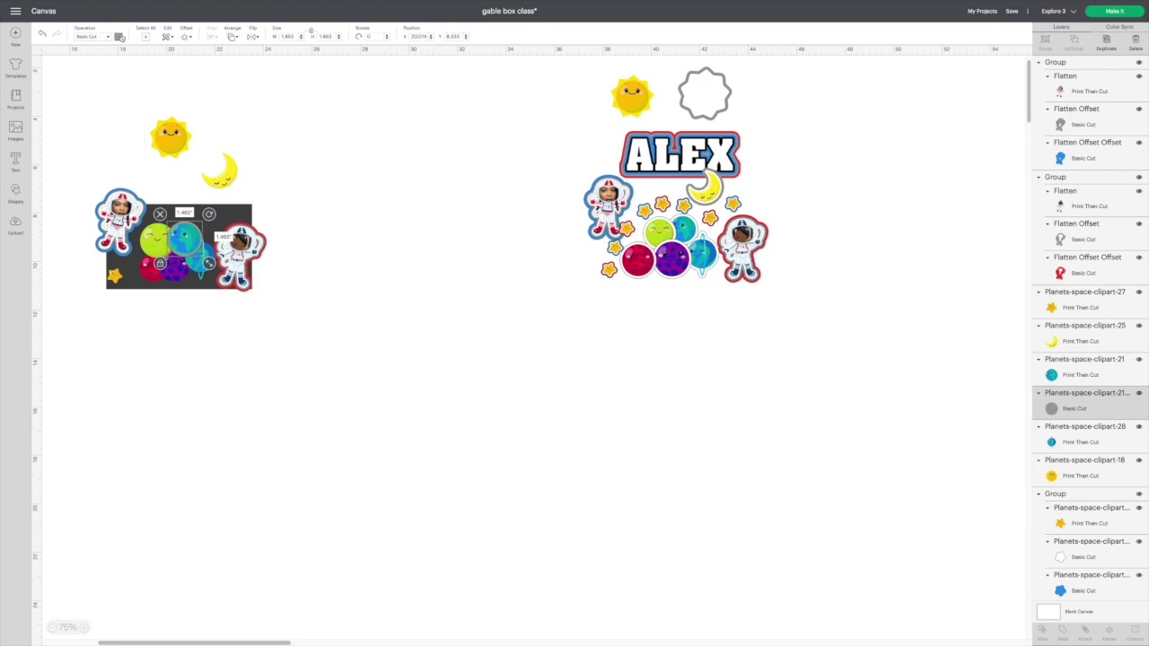
left_click(123, 37)
left_click(164, 76)
left_click(355, 160)
scroll(851, 220, "up", 1)
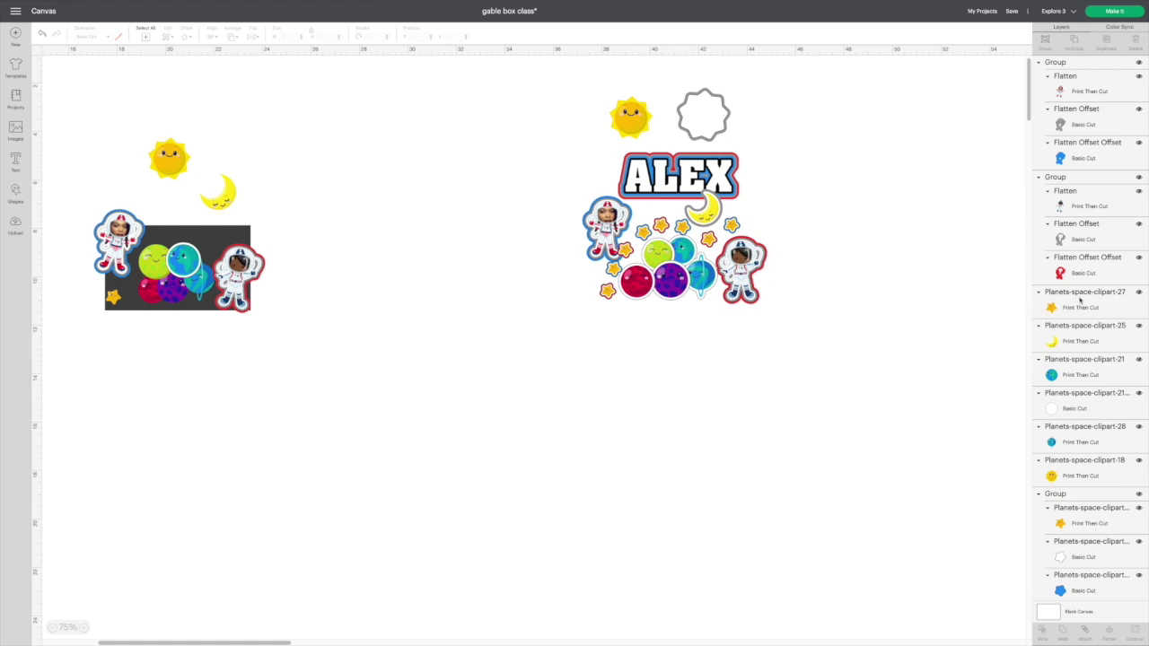
- Group the blue-green planet with its white offset and shift the group slightly up and right in the cluster
scroll(1080, 299, "down", 6)
left_click(1084, 176)
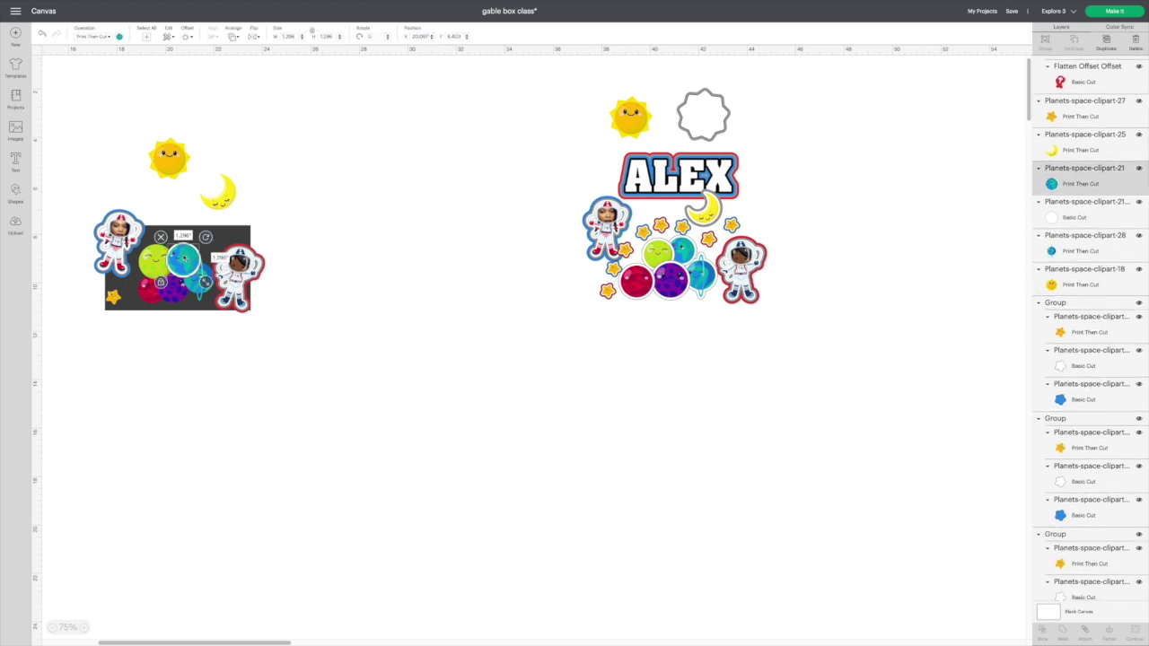
scroll(897, 269, "down", 1)
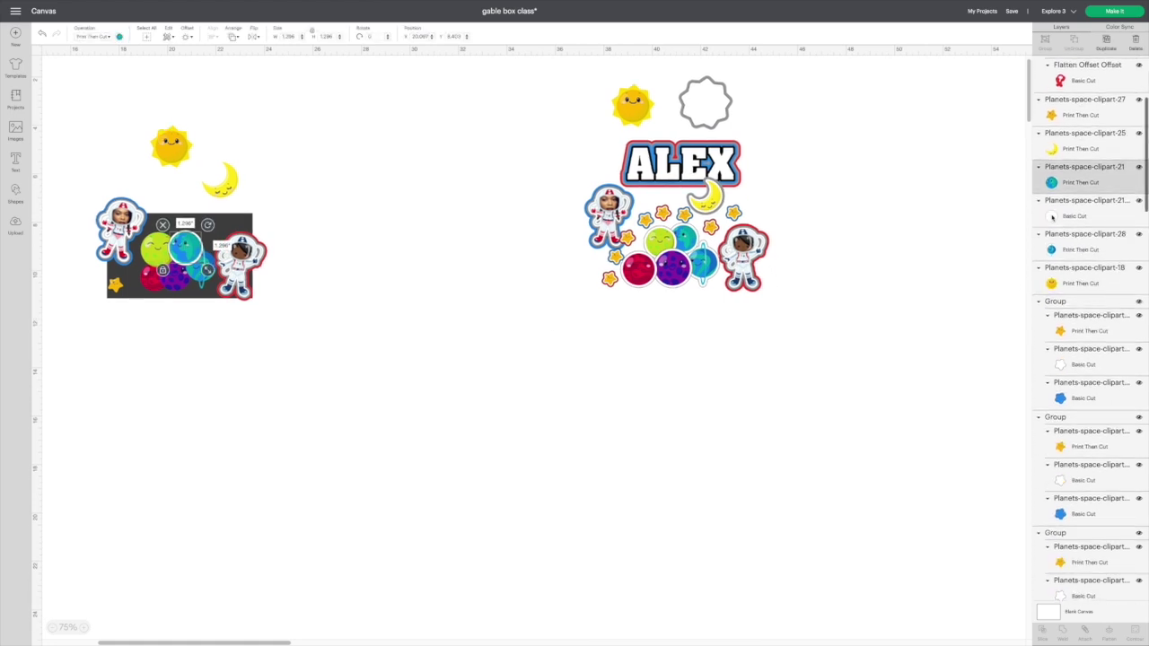
left_click(1059, 216, "shift")
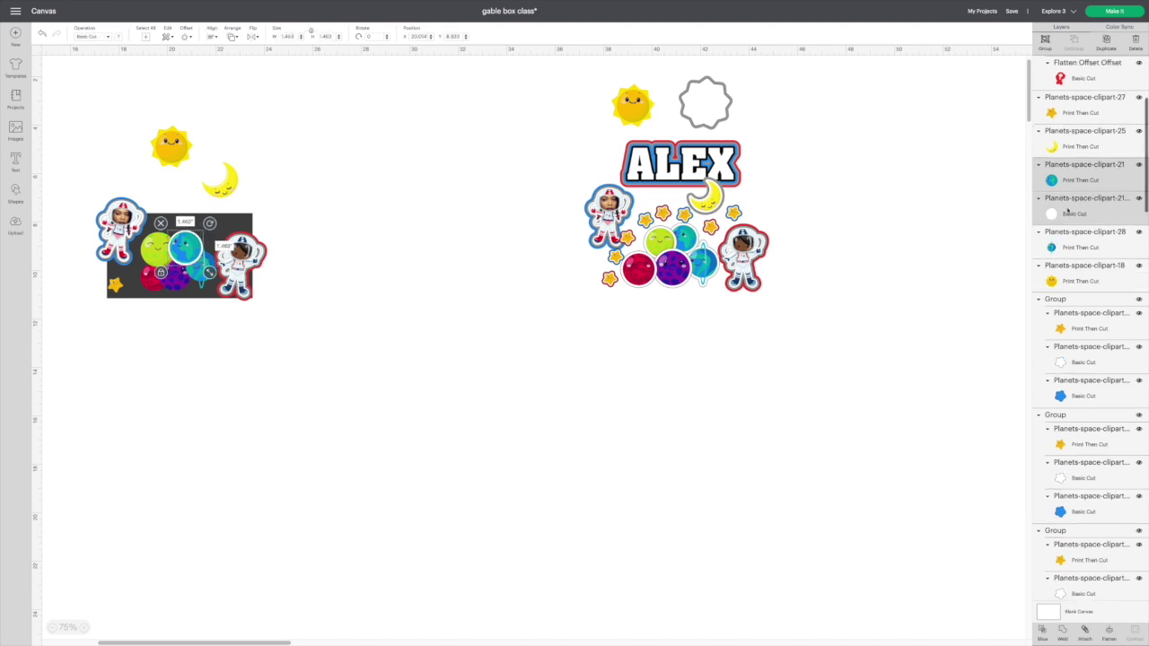
left_click(1044, 42)
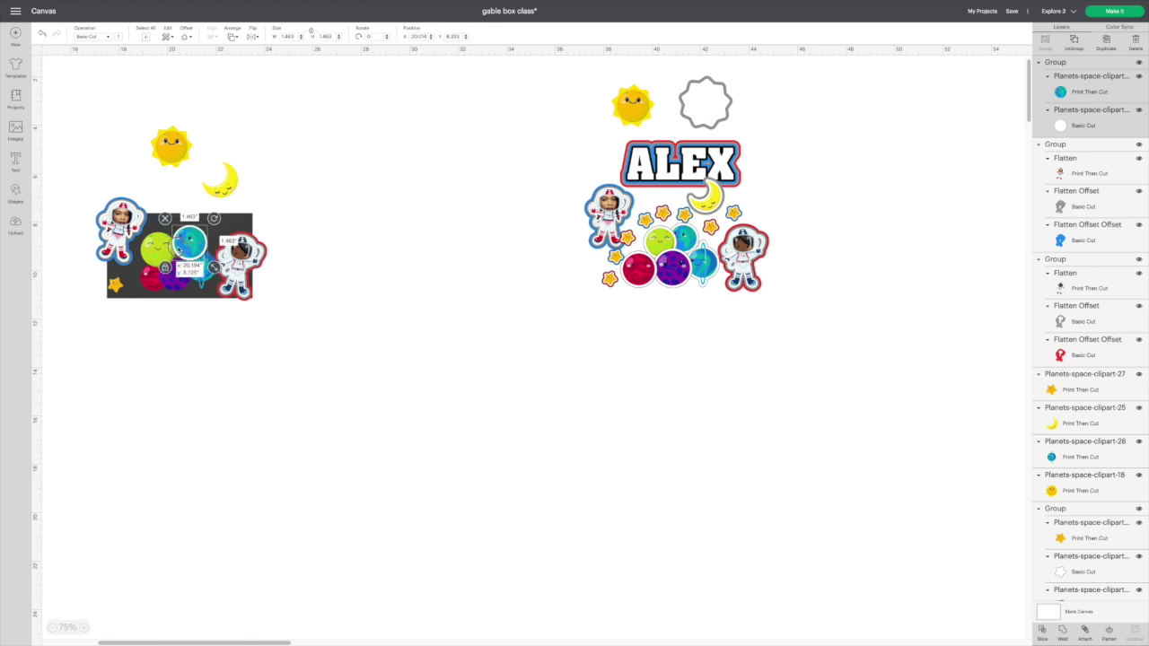
left_click(122, 229)
- Add a 0.083 in rounded-corner offset around the green planet in the cluster over the dark rectangle
left_click(167, 246)
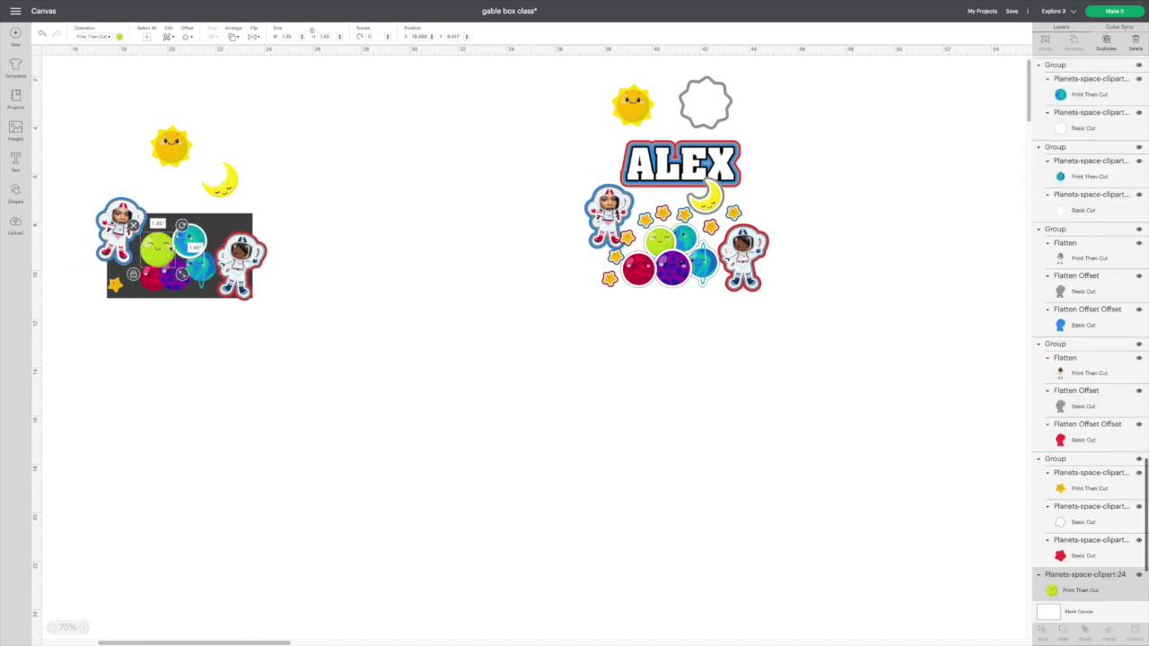
left_click(187, 36)
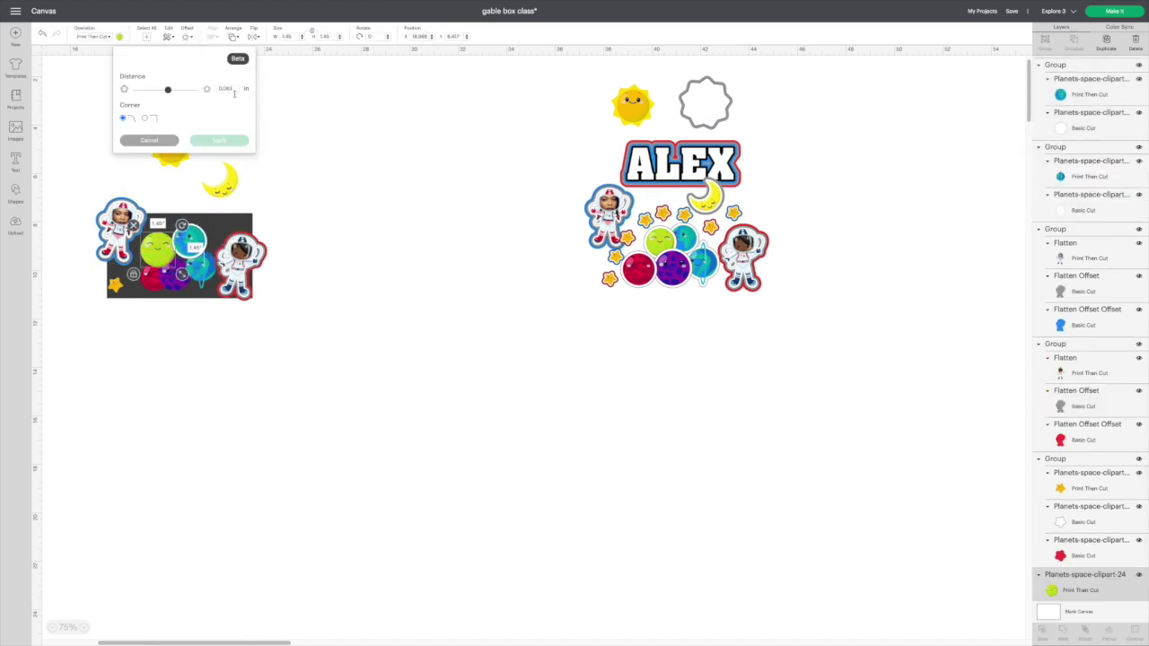
left_click(230, 141)
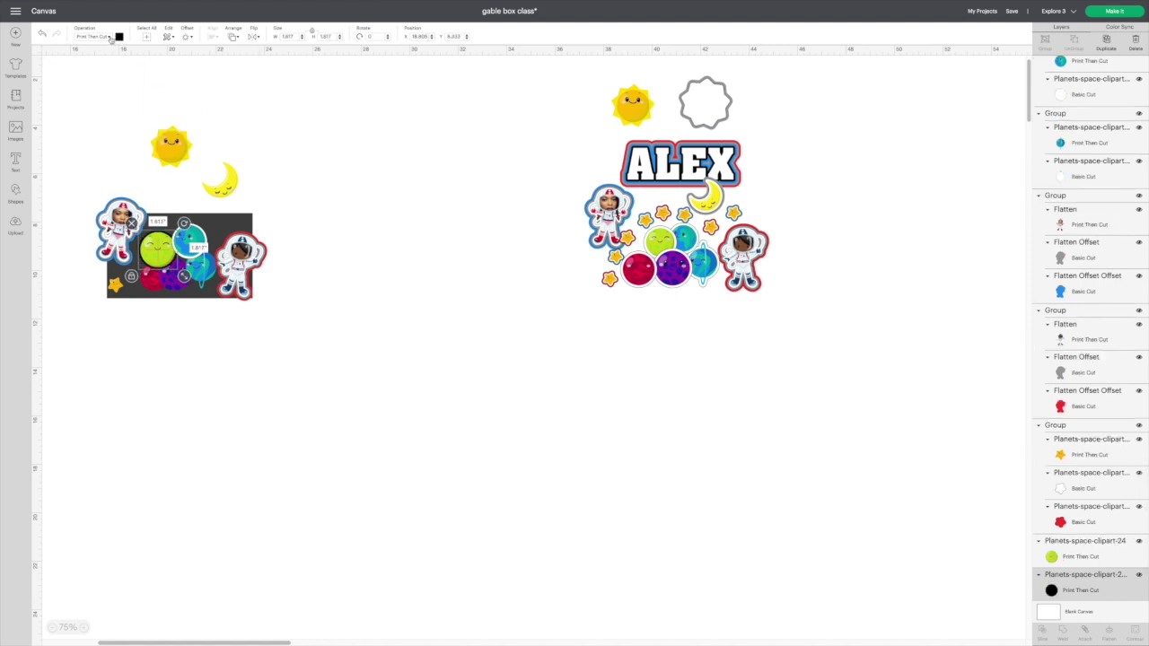
- Make the green planet's offset a white Basic Cut layer and group it with the planet
left_click(106, 36)
left_click(91, 62)
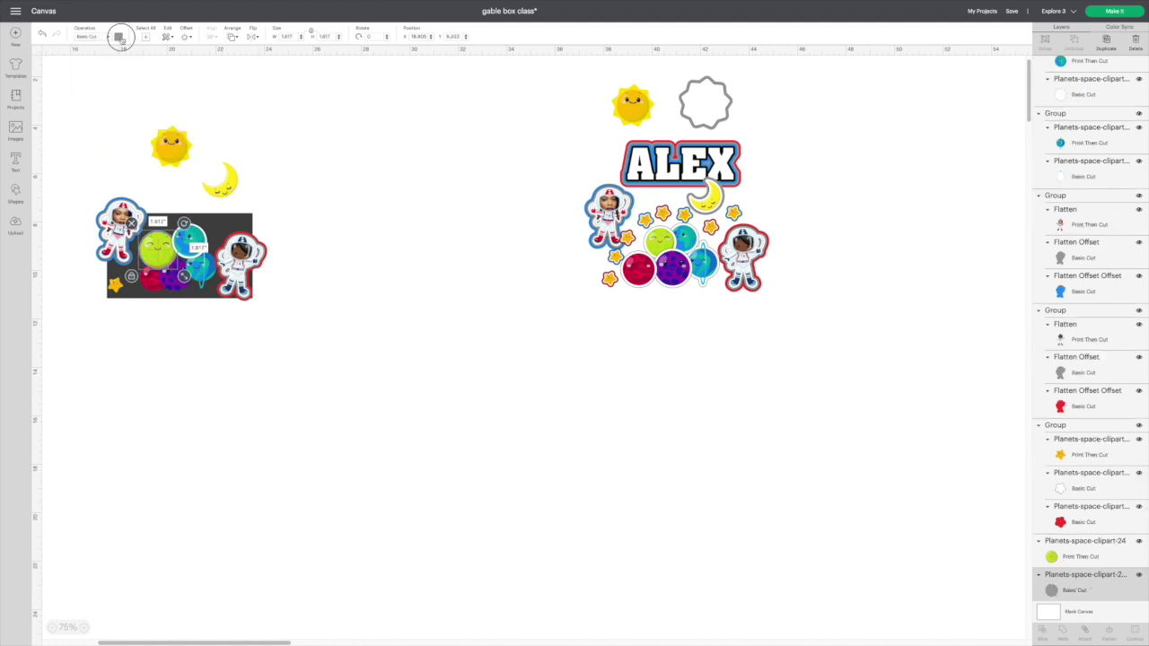
left_click(118, 36)
left_click(162, 75)
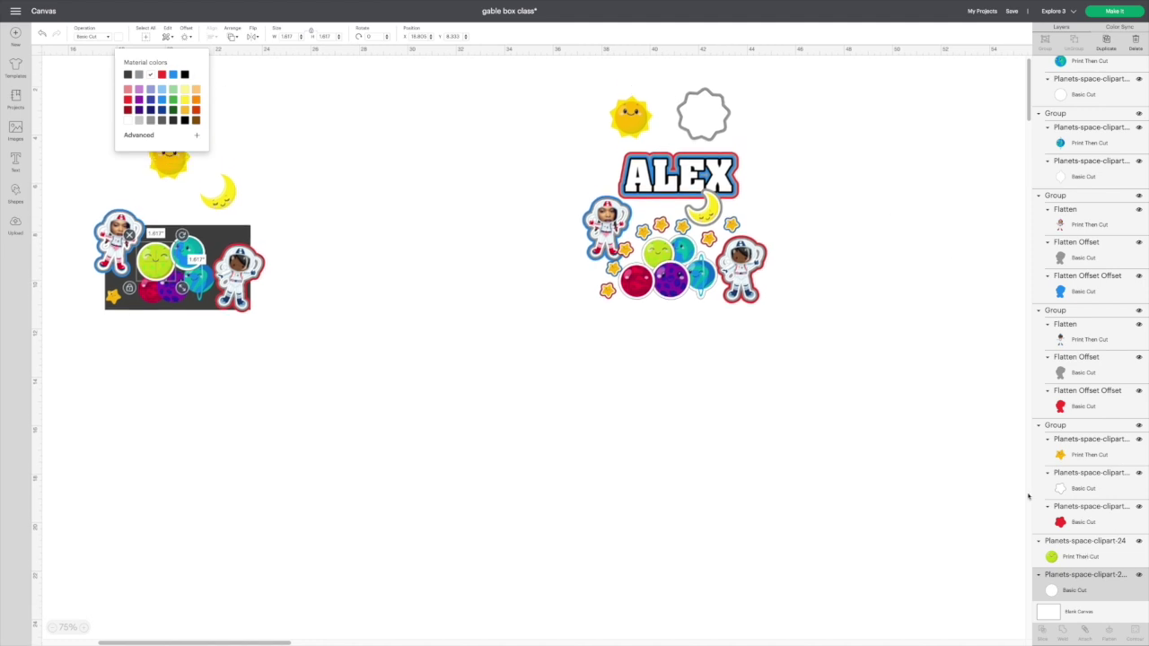
left_click(1057, 545, "shift")
left_click(1045, 40)
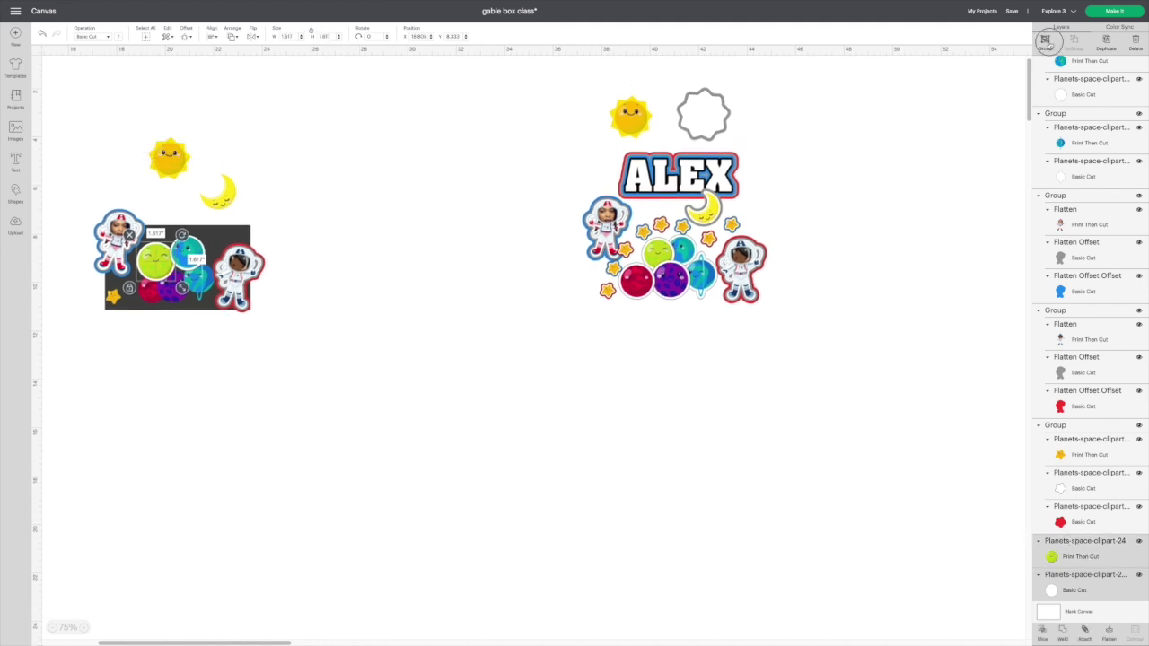
- Add an offset around the ringed blue planet with the same distance and corner settings as the green one
left_click(199, 287)
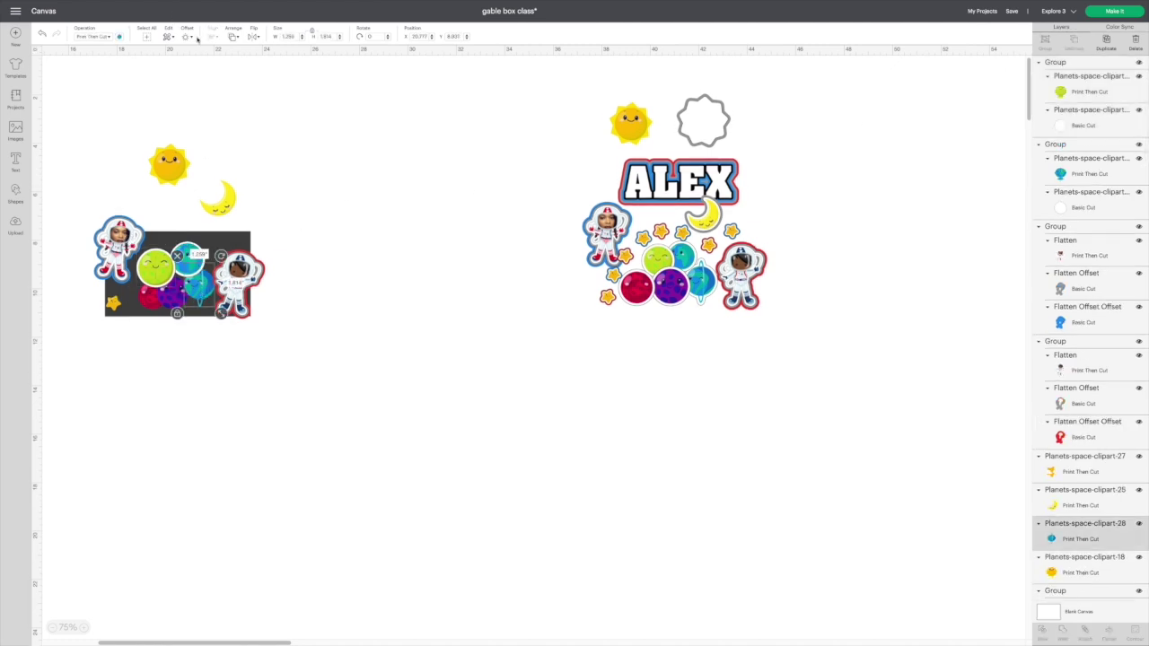
left_click(186, 37)
left_click(215, 141)
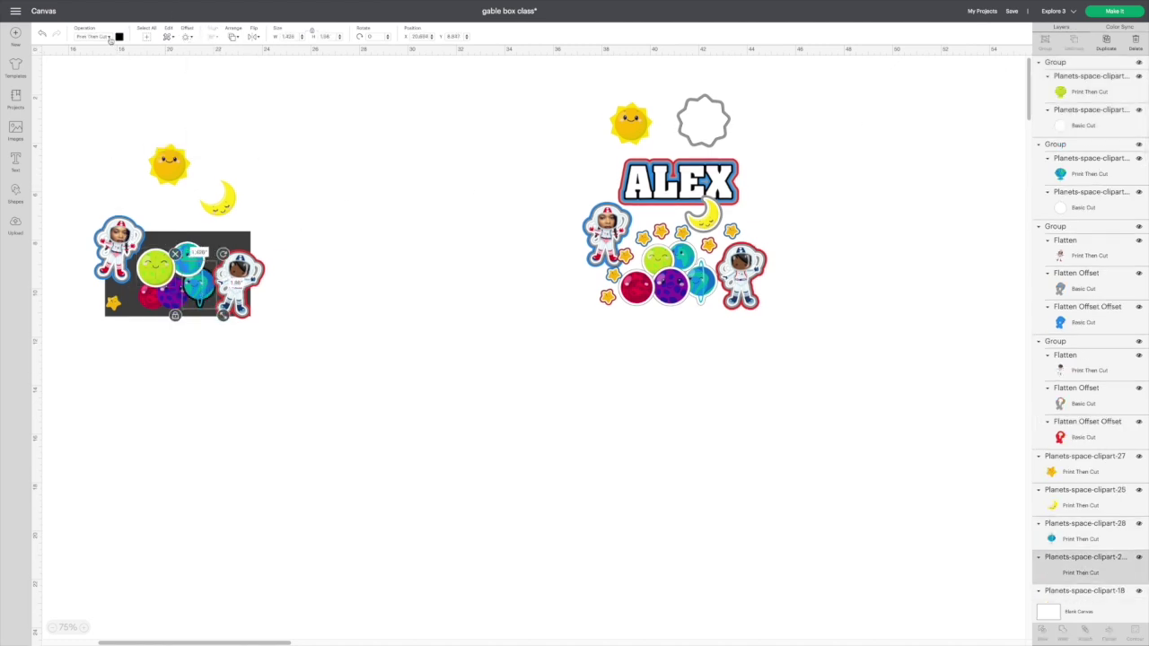
- Make the ringed blue planet's offset a white Basic Cut layer and group it with the planet
left_click(98, 37)
left_click(99, 61)
left_click(119, 37)
left_click(162, 74)
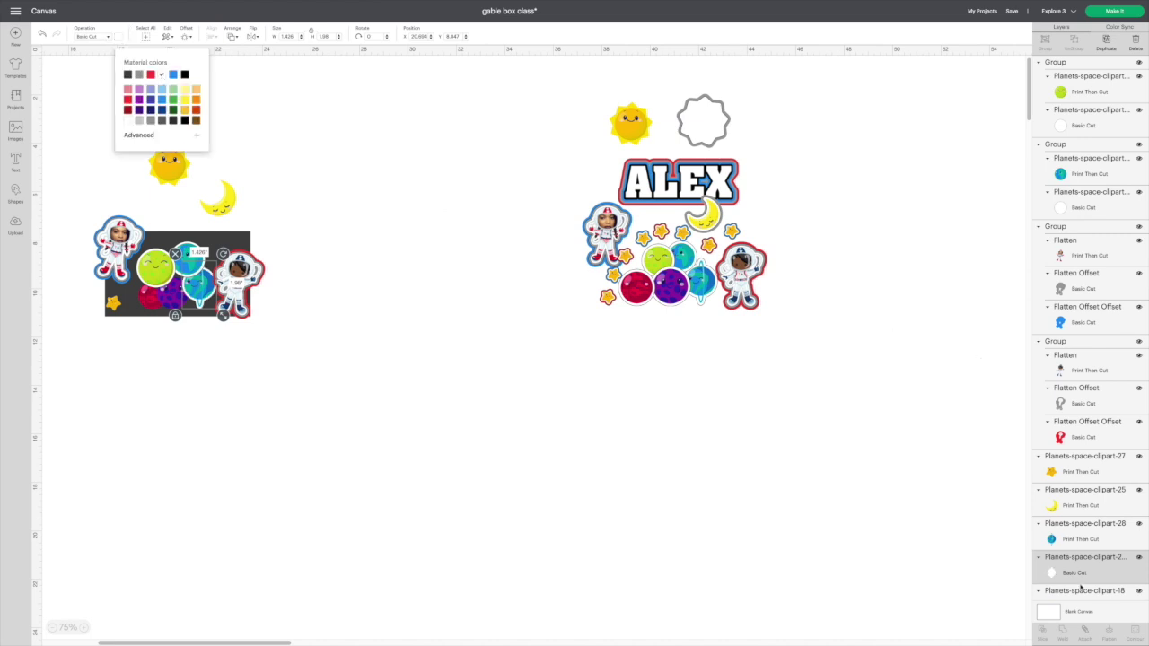
left_click(1073, 540, "shift")
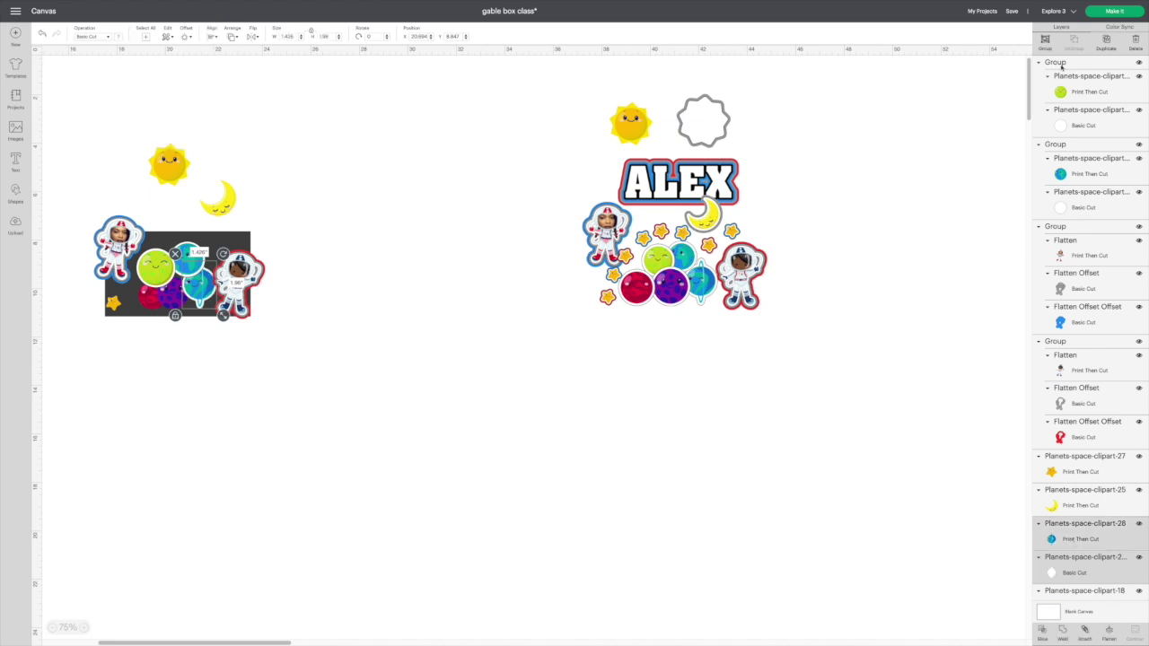
left_click(1044, 40)
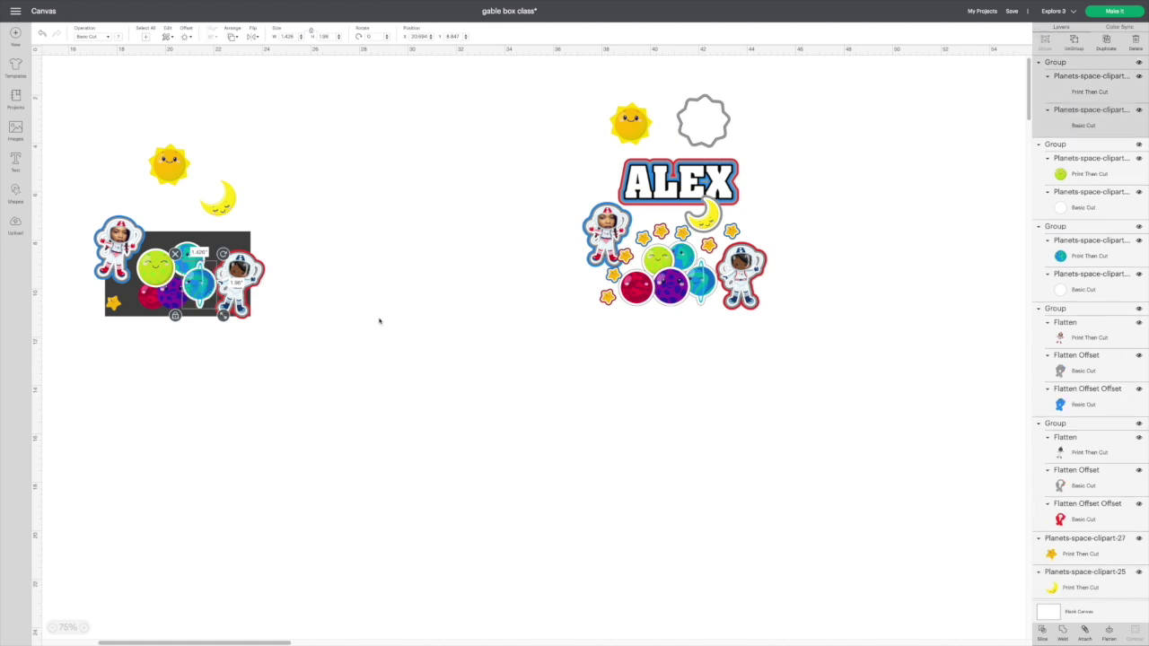
- Give the purple planet a 0.083 in rounded-corner offset as a white Basic Cut layer and group the two
left_click(180, 36)
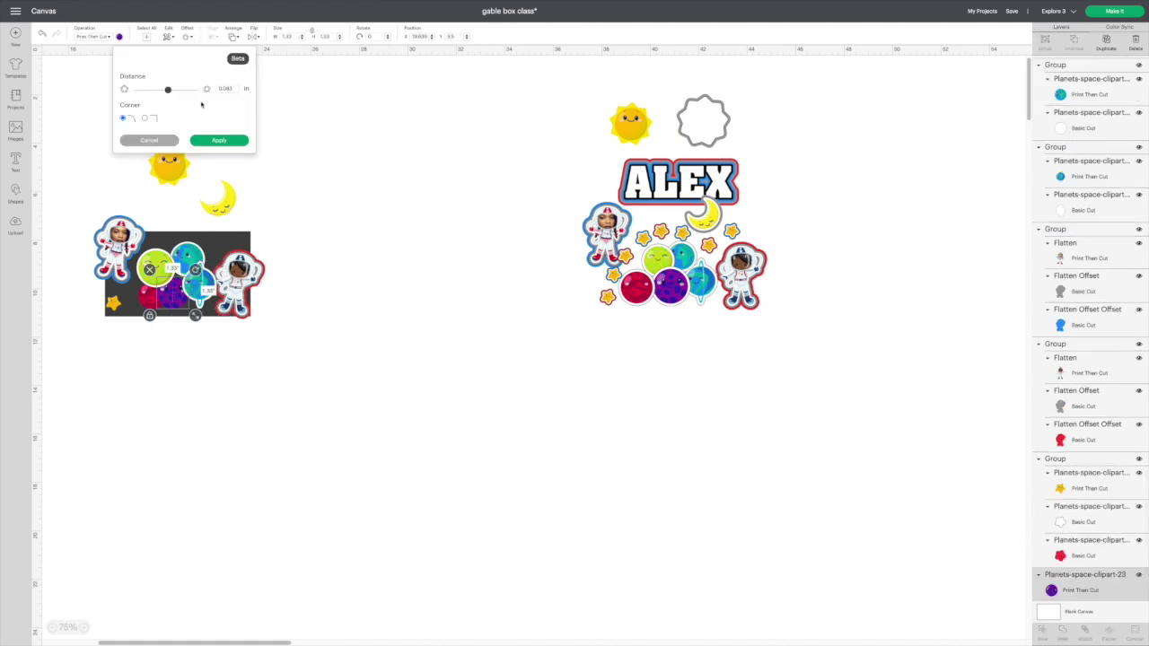
left_click(219, 140)
left_click(93, 36)
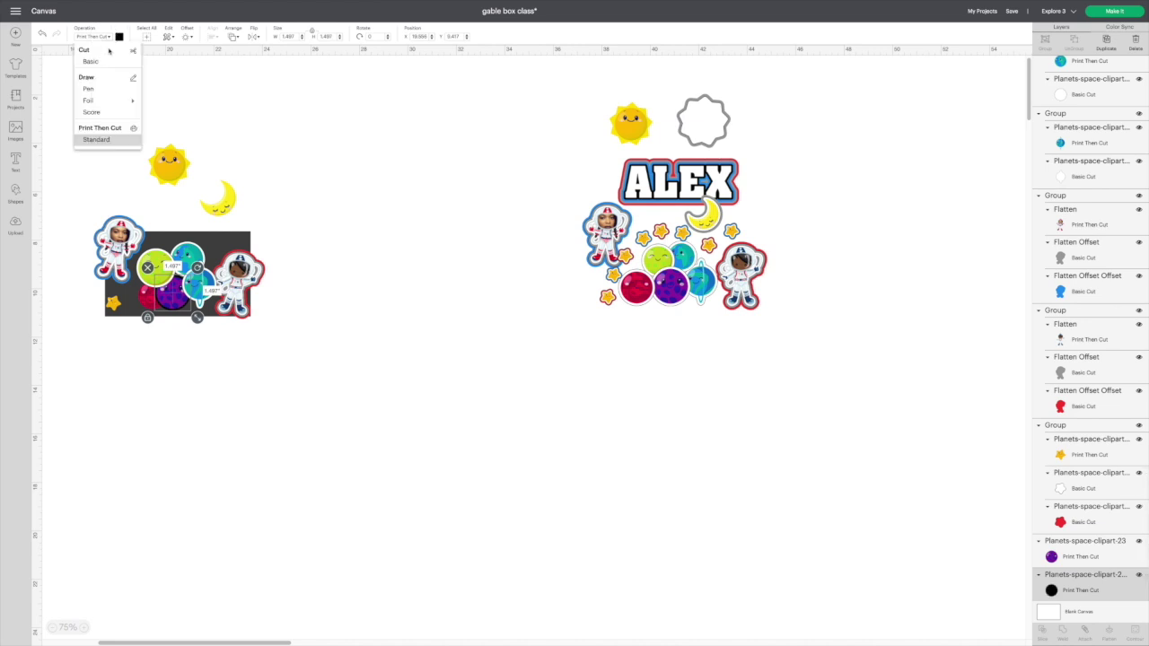
left_click(101, 61)
left_click(118, 37)
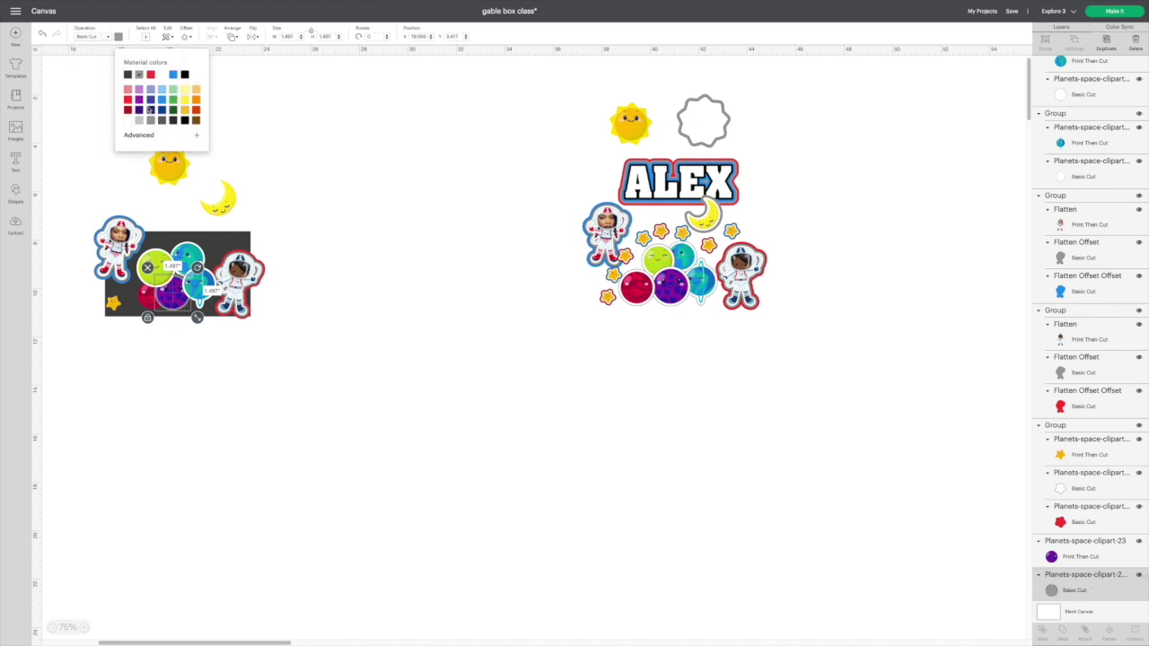
scroll(849, 344, "up", 1)
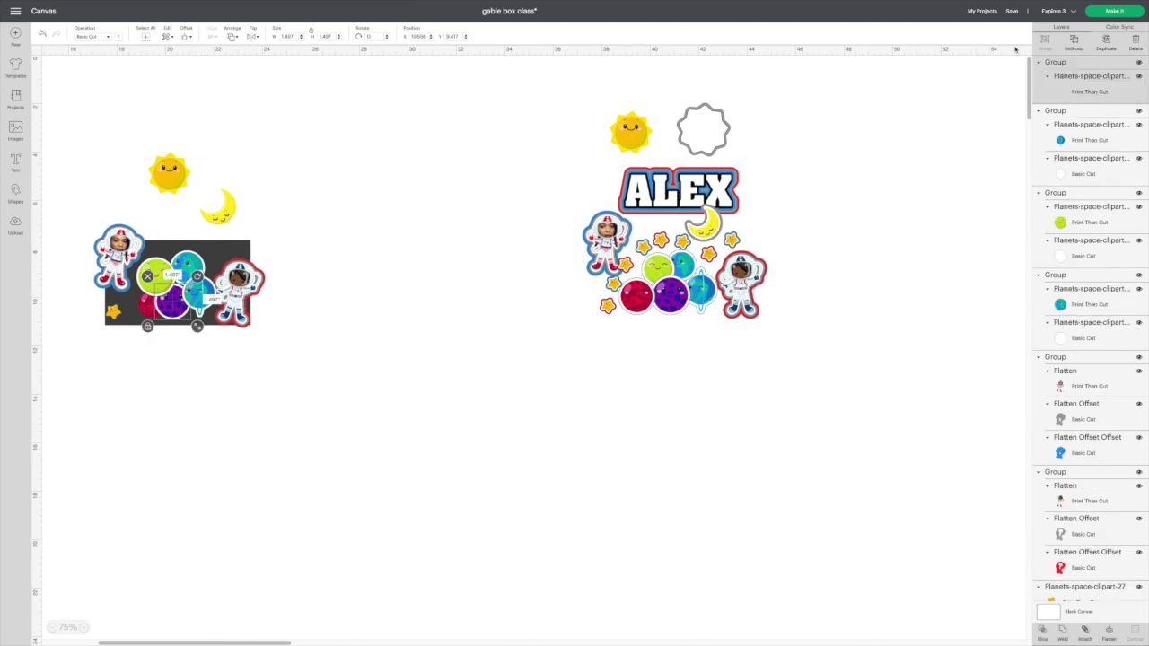
- Give the red planet a 0.083 in rounded-corner offset as a white Basic Cut layer and group it with the planet
left_click(143, 313)
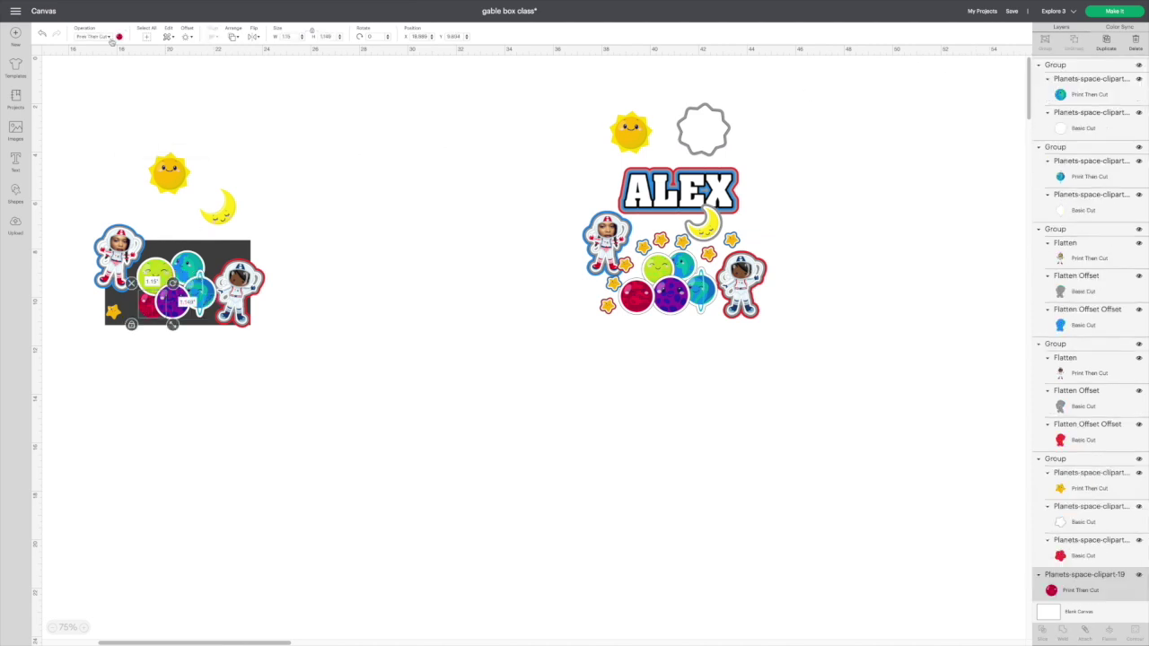
left_click(187, 37)
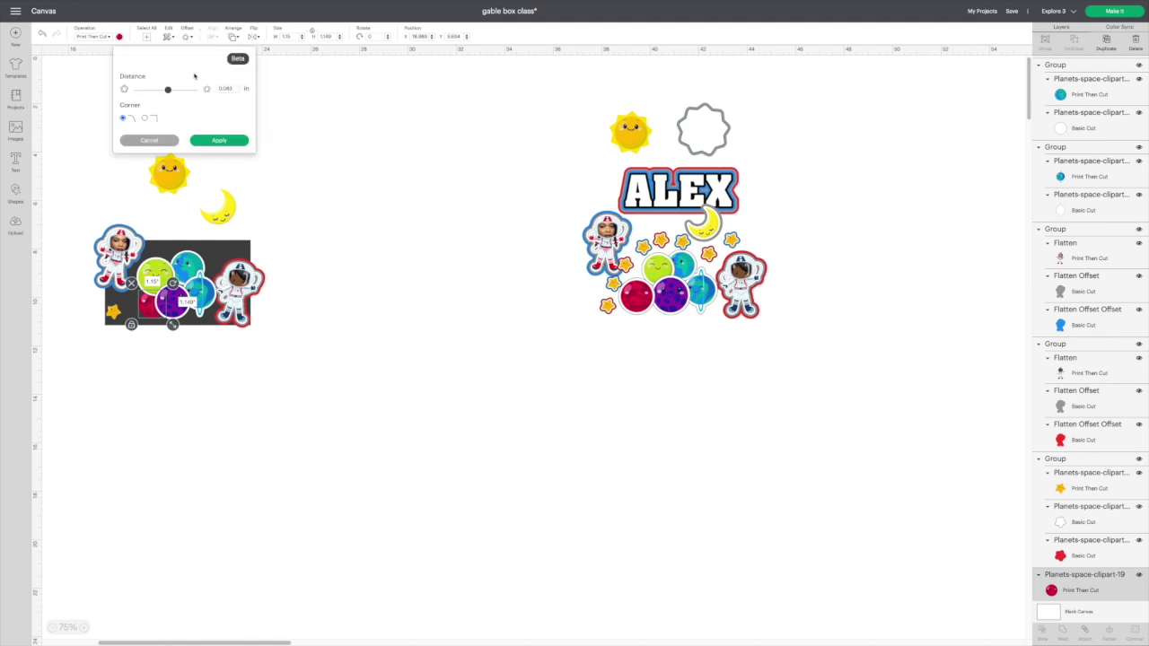
left_click(210, 141)
left_click(104, 37)
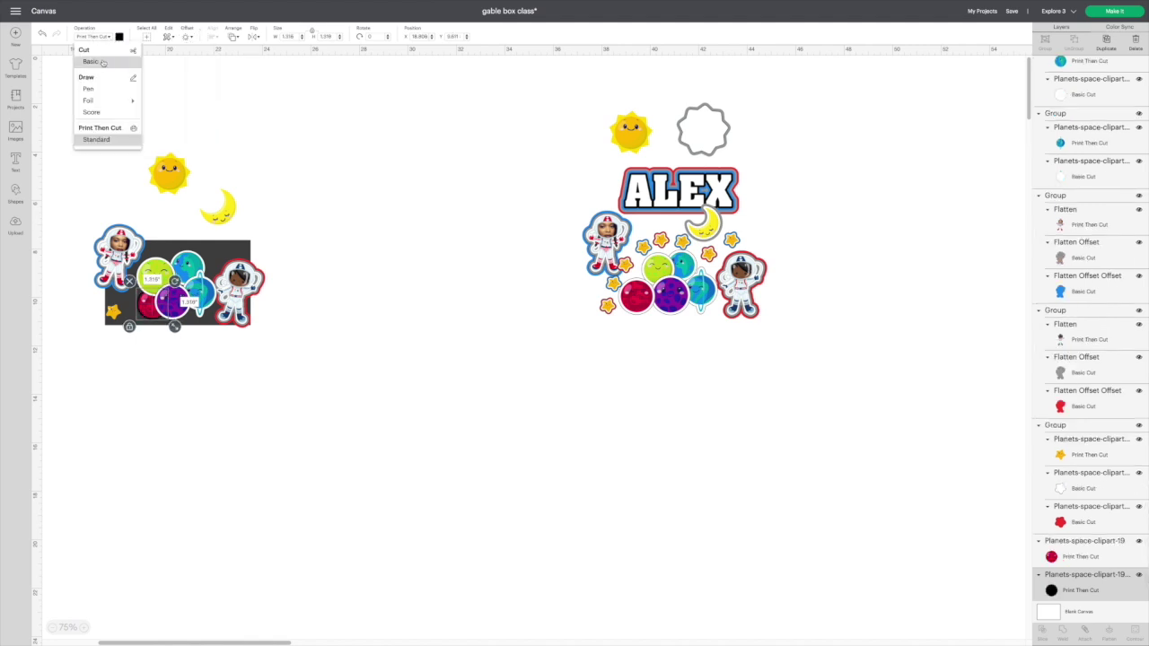
left_click(103, 62)
left_click(119, 37)
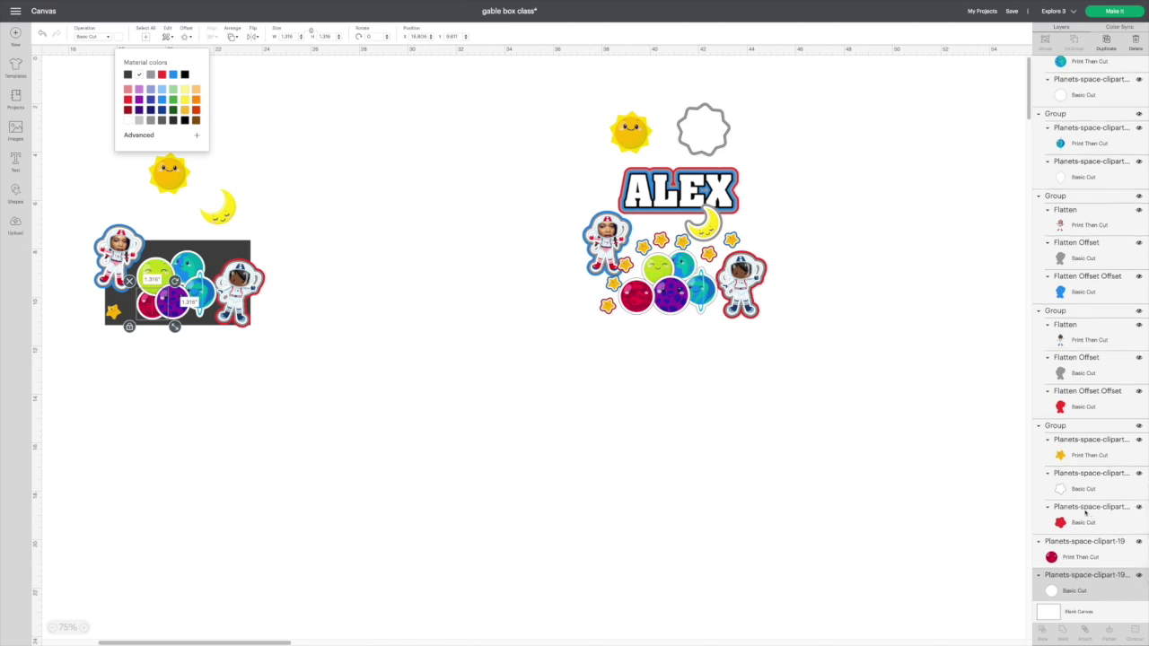
left_click(1082, 560, "shift")
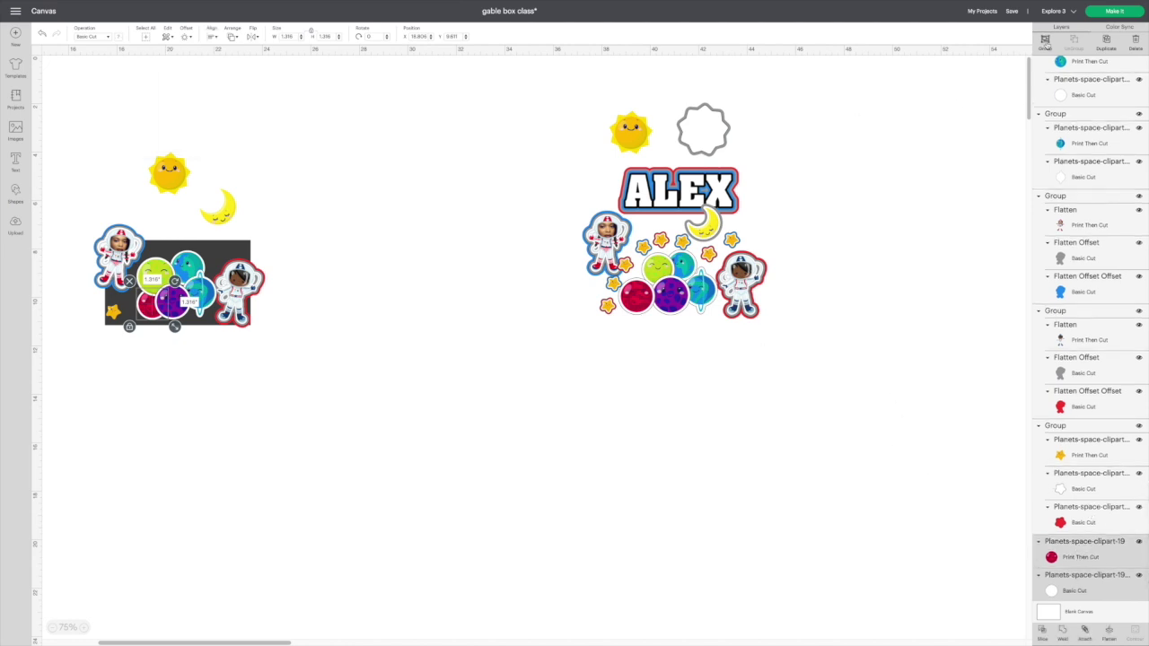
left_click(1045, 43)
- Spread out the purple, red, green and blue planet groups beneath the ALEX title so they no longer overlap
left_click(666, 296)
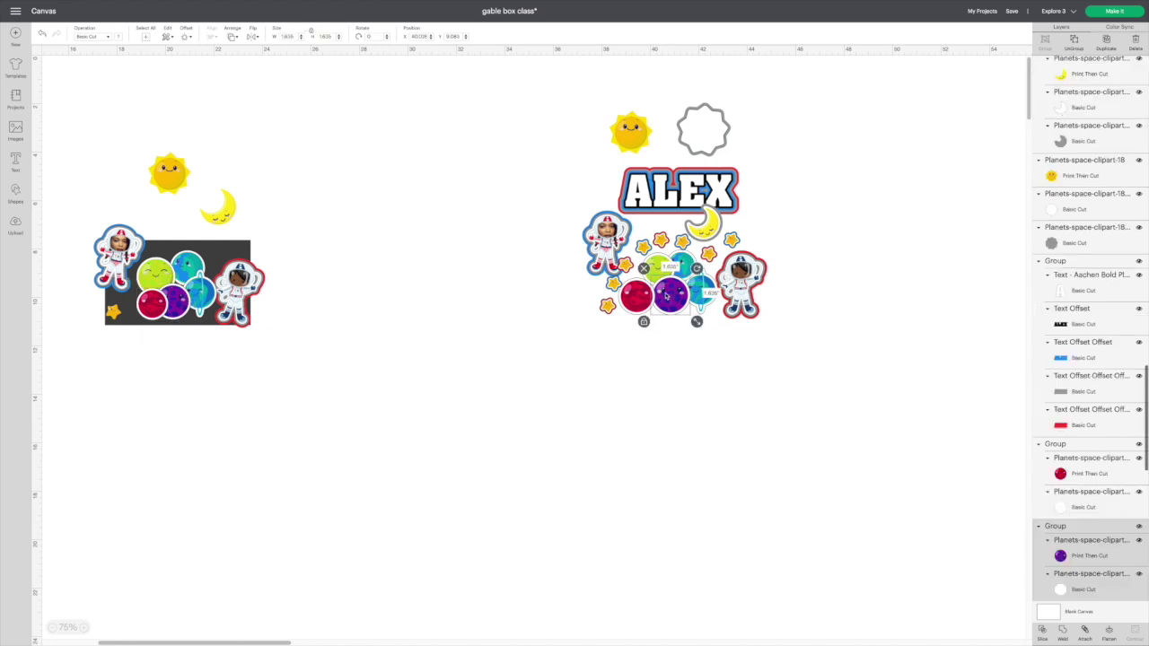
left_click_drag(666, 296, 558, 342)
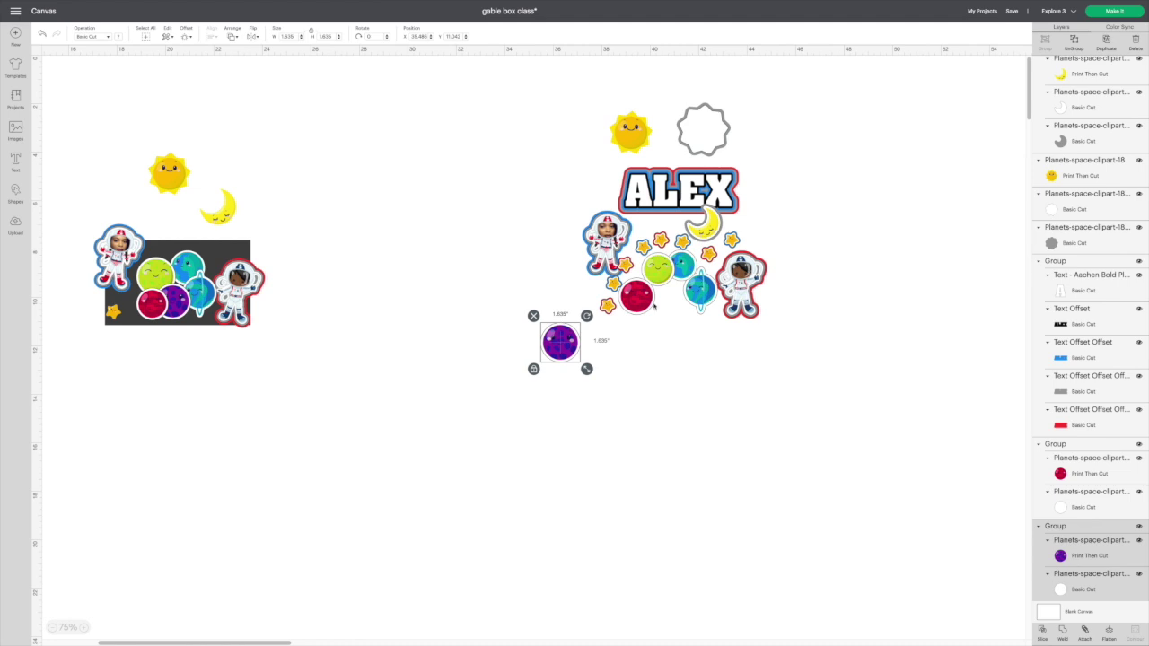
left_click_drag(640, 302, 639, 303)
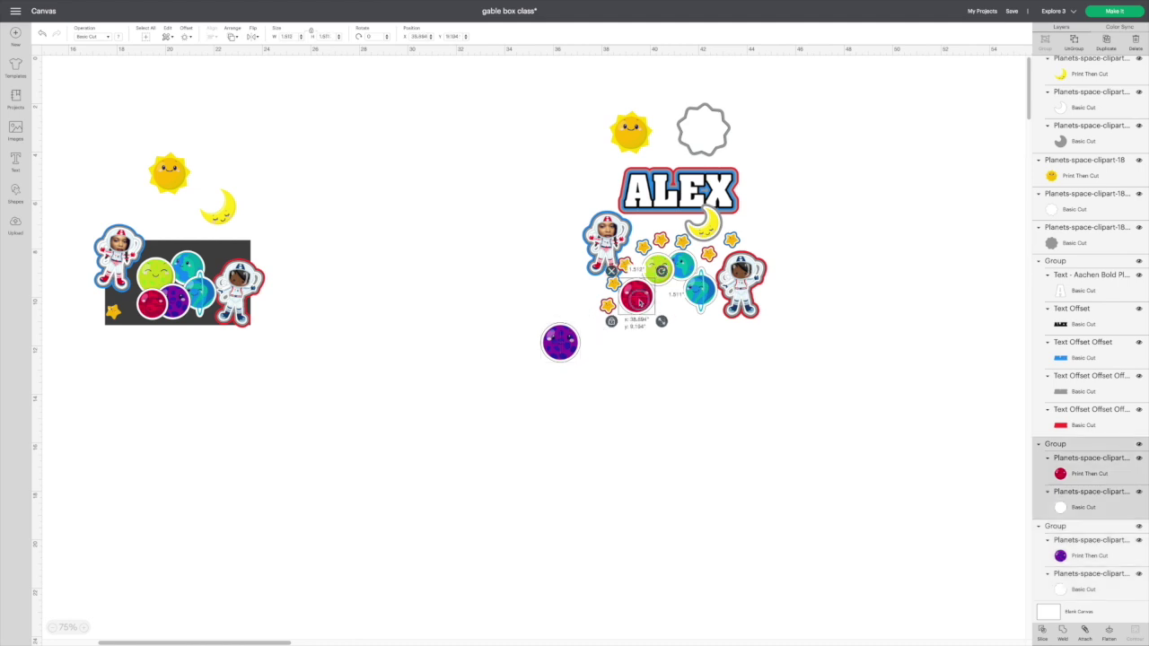
left_click_drag(640, 302, 616, 358)
left_click_drag(658, 270, 687, 330)
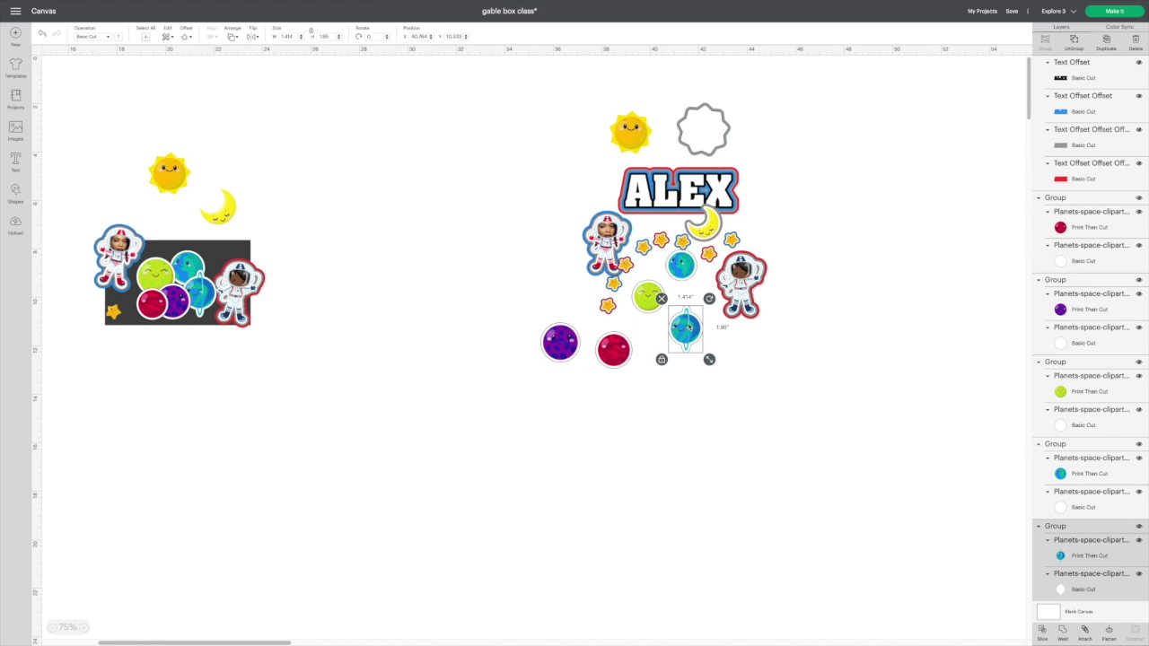
left_click_drag(686, 262, 685, 277)
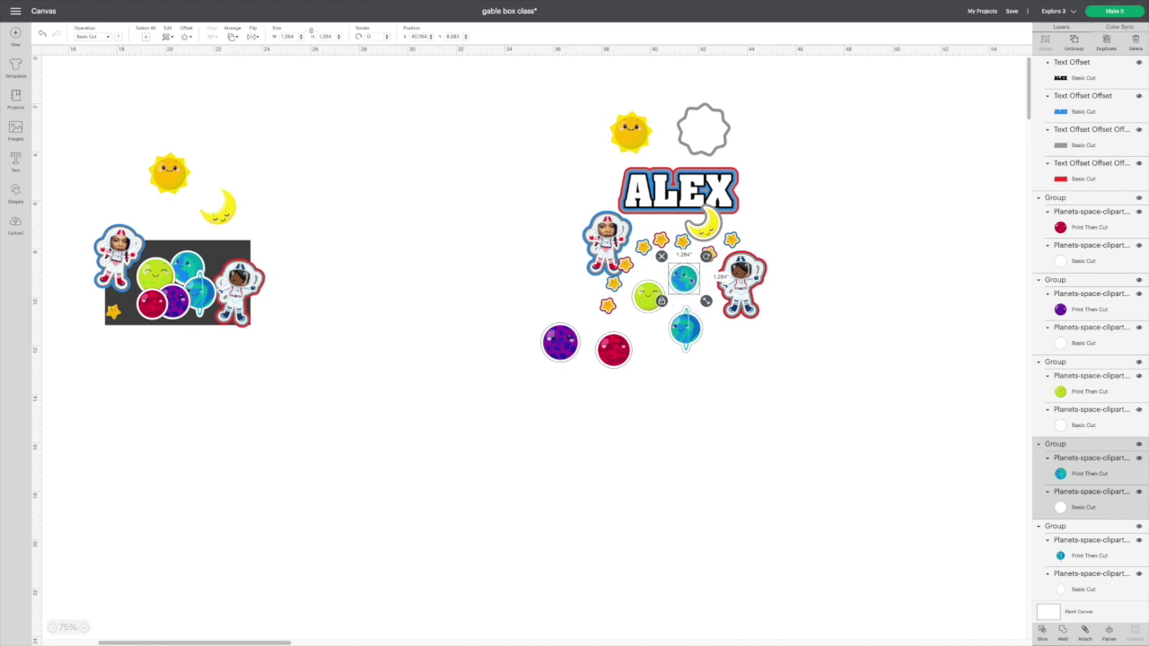
- Cluster the red, ringed blue and purple planets beside the green planet in the ALEX design
left_click_drag(613, 348, 674, 290)
left_click_drag(684, 328, 701, 284)
left_click_drag(565, 352, 682, 316)
scroll(683, 316, "left", 3)
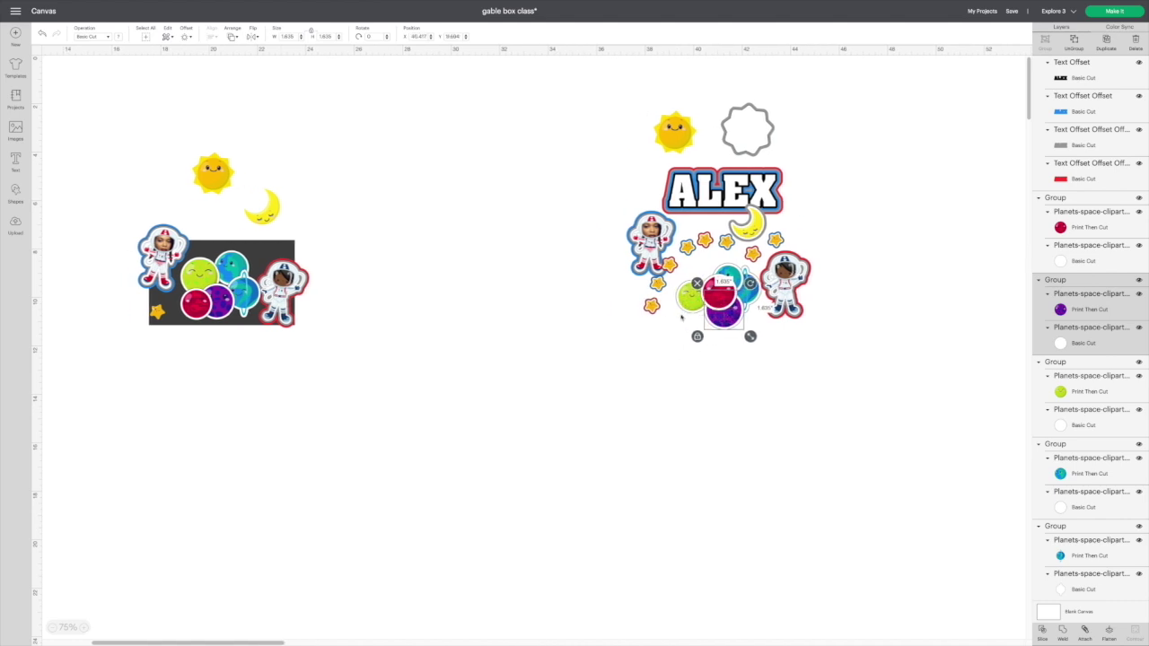
- Give the moon above the dark box panel a 0.083 in rounded-corner offset as a white Basic Cut layer
left_click(262, 206)
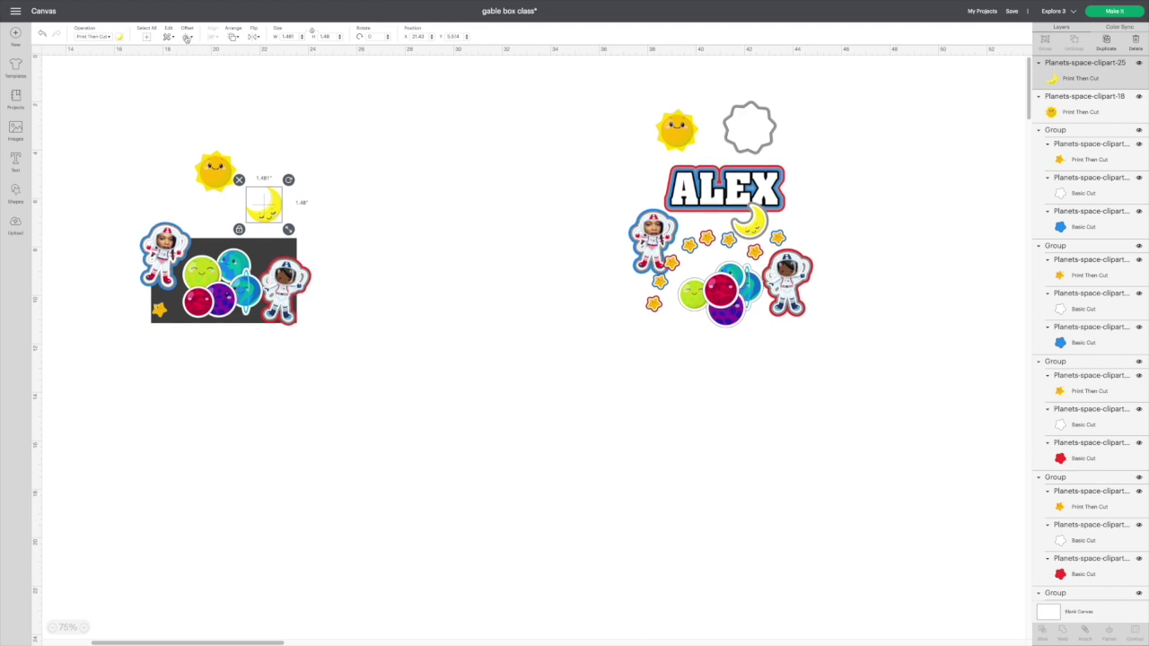
left_click(187, 37)
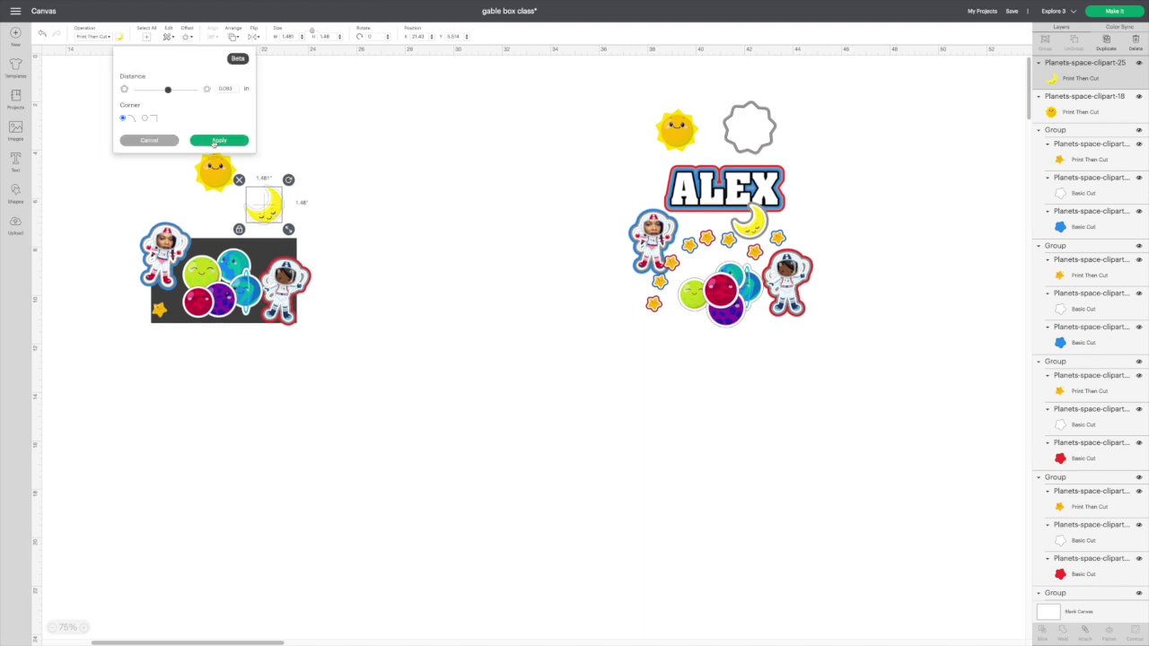
left_click(218, 141)
left_click(105, 37)
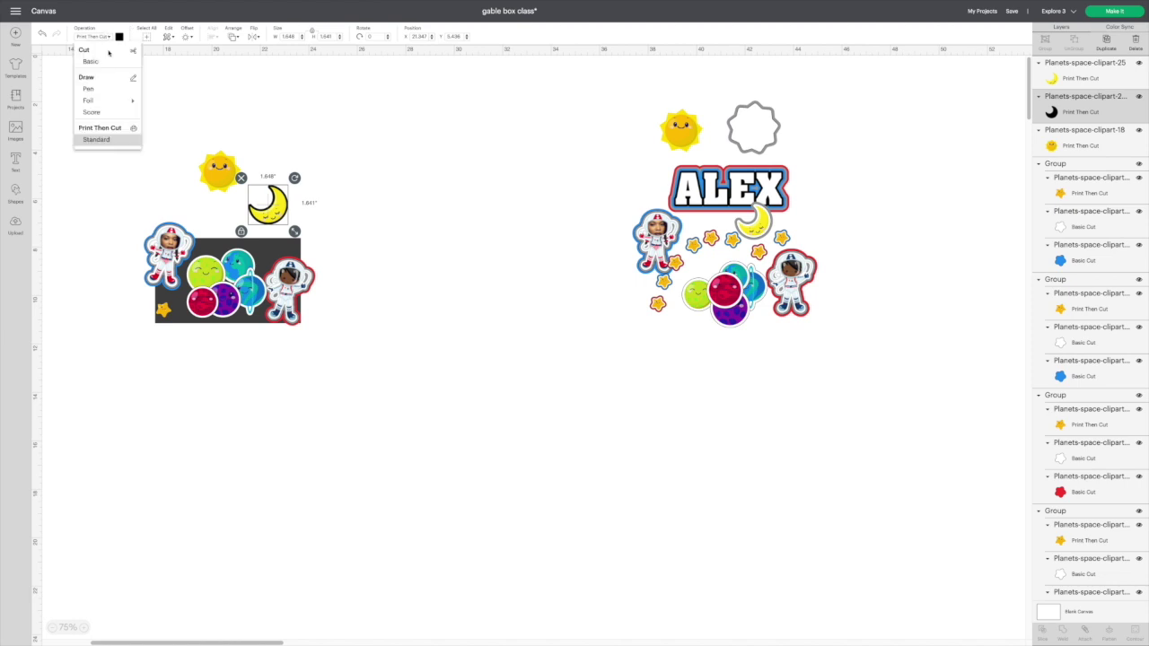
left_click(90, 61)
left_click(118, 36)
left_click(151, 74)
left_click(263, 94)
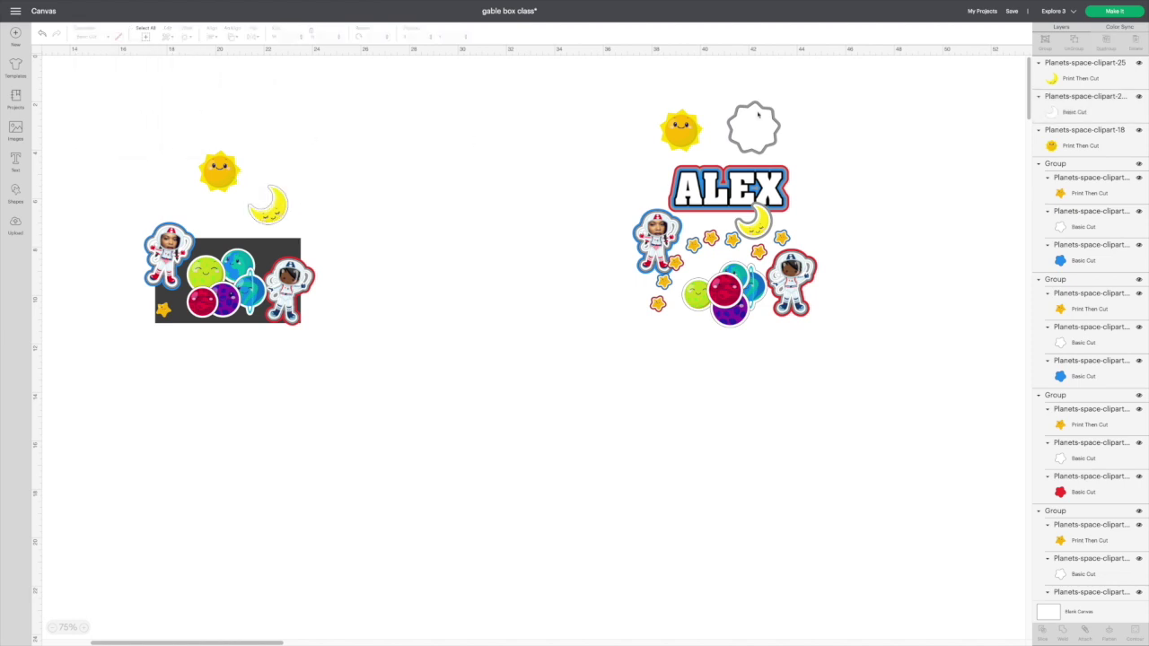
- Offset the moon's white layer by 0.083 in with rounded corners and color the new layer gray
scroll(476, 140, "down", 1)
left_click(1091, 101)
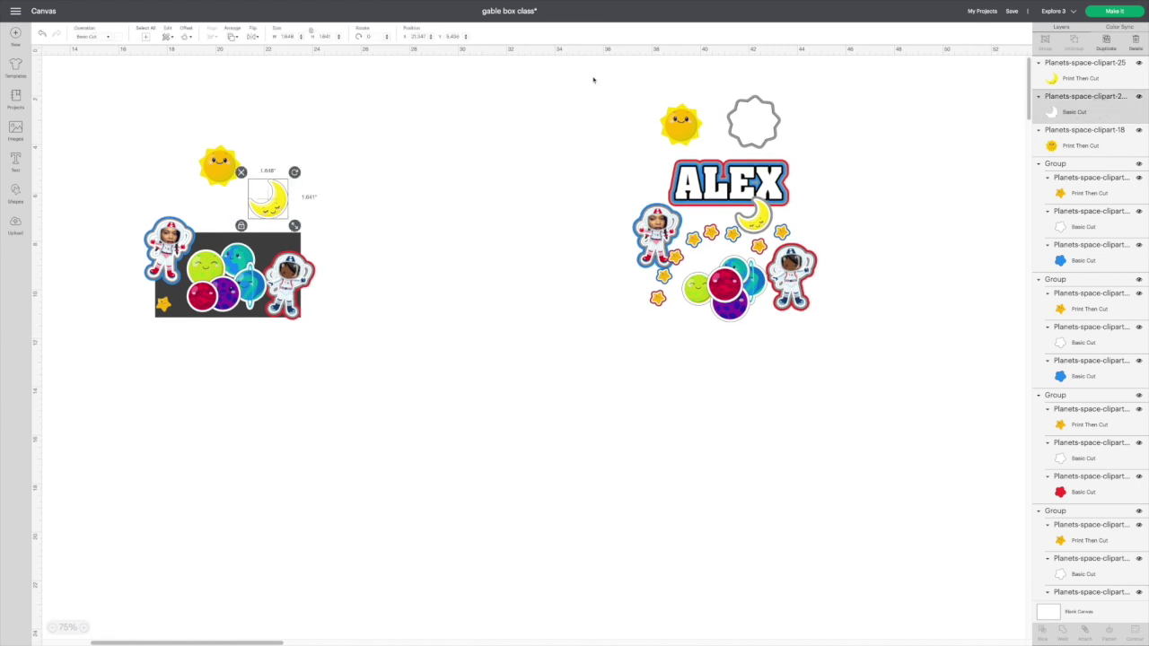
left_click(231, 37)
left_click(186, 38)
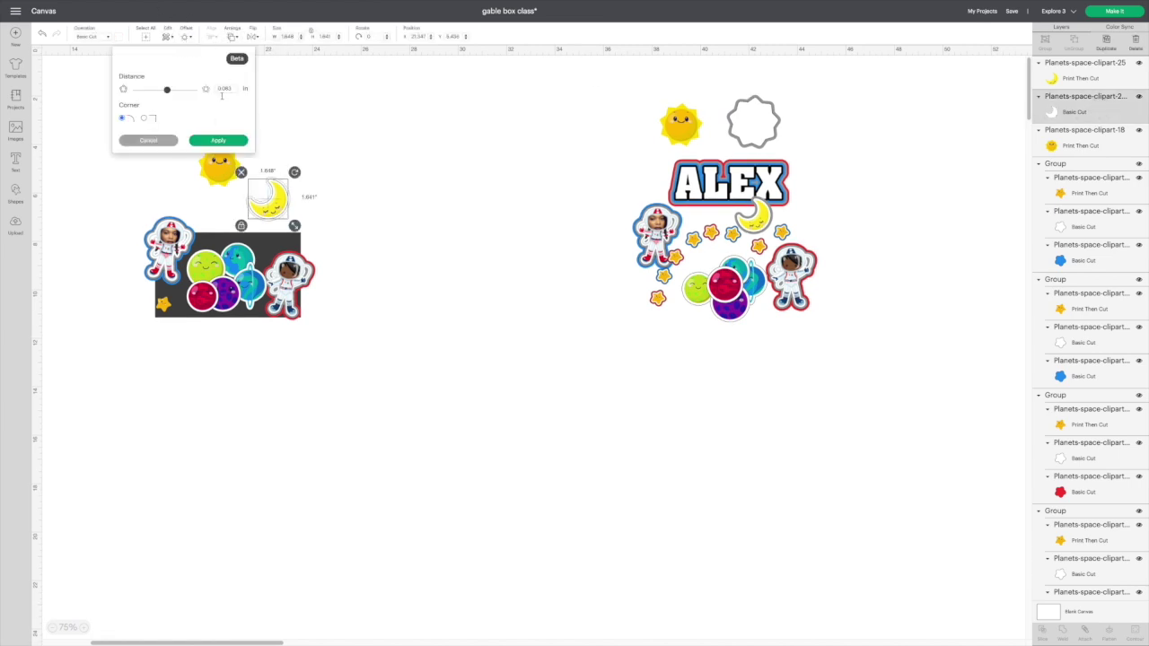
left_click(214, 141)
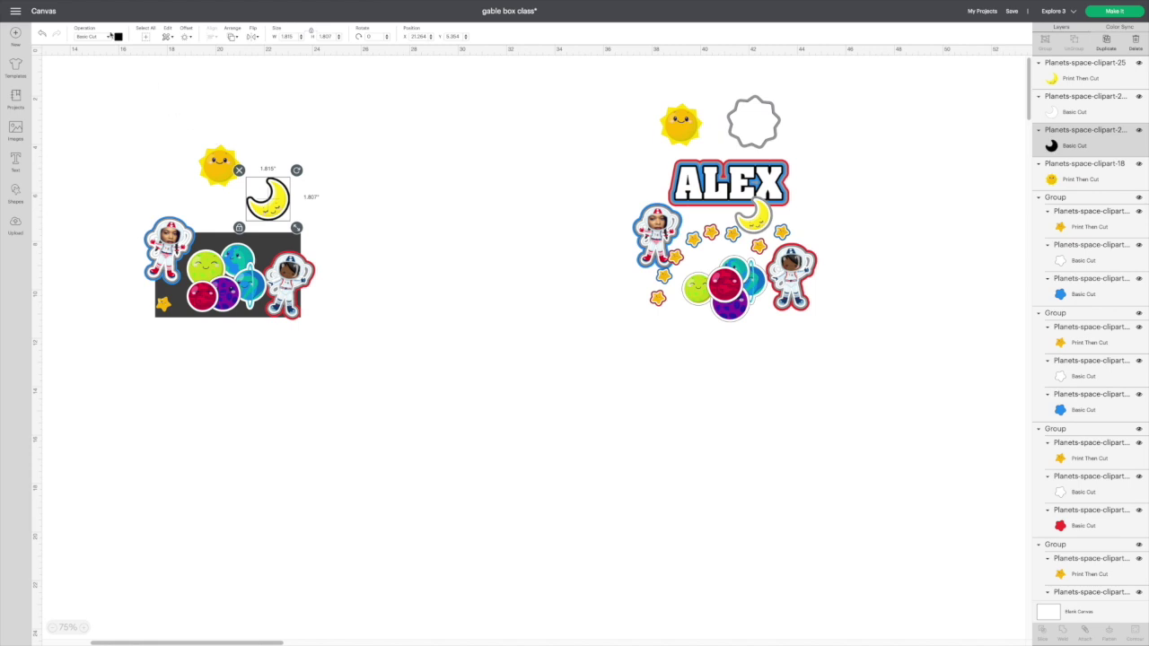
left_click(117, 36)
left_click(161, 75)
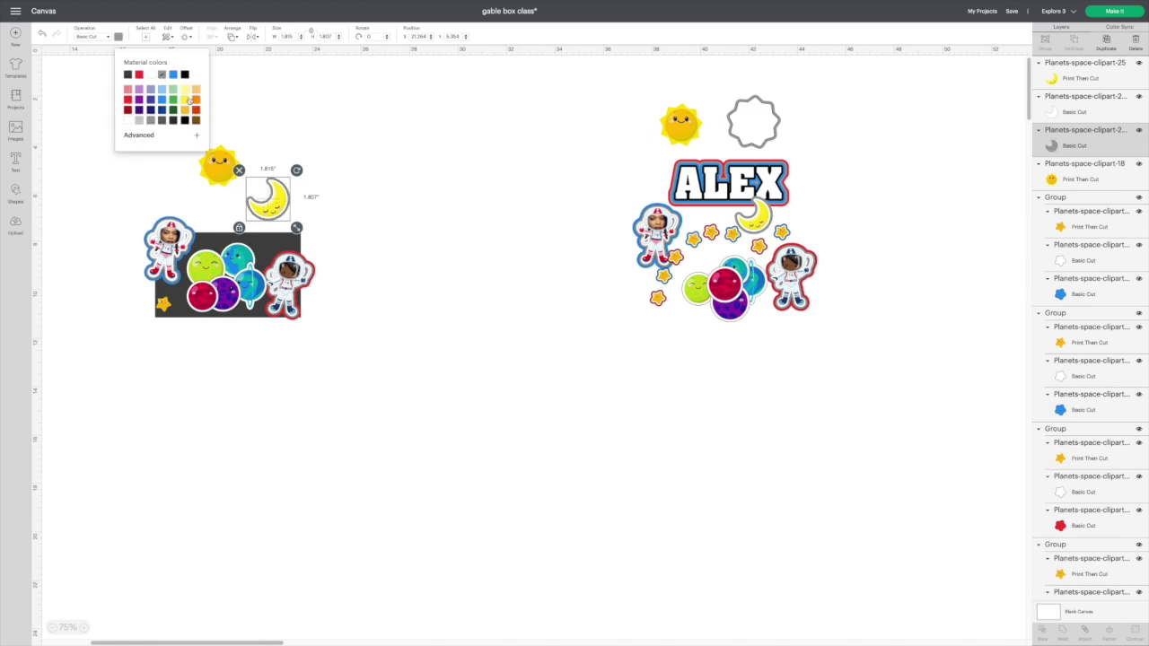
left_click(335, 134)
- Group the moon with its white and gray offset layers
scroll(259, 174, "up", 1)
left_click(278, 207)
right_click(278, 206)
left_click(298, 212)
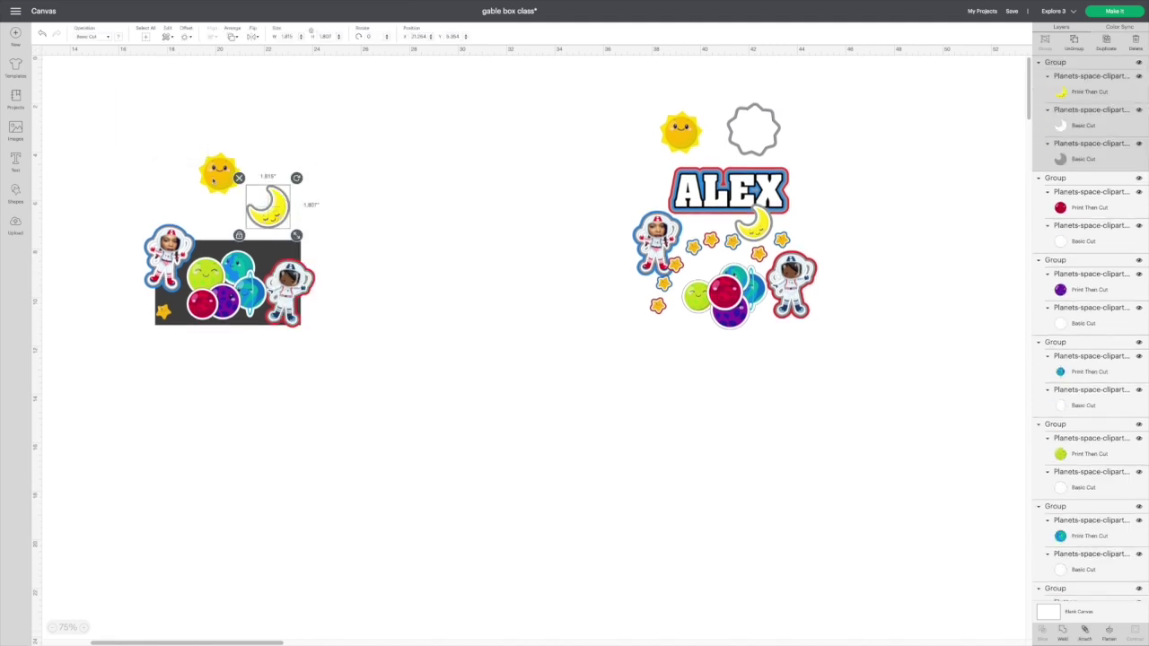
- Give the sun above the dark box panel a 0.083 in rounded-corner offset as a white Basic Cut layer
left_click(218, 173)
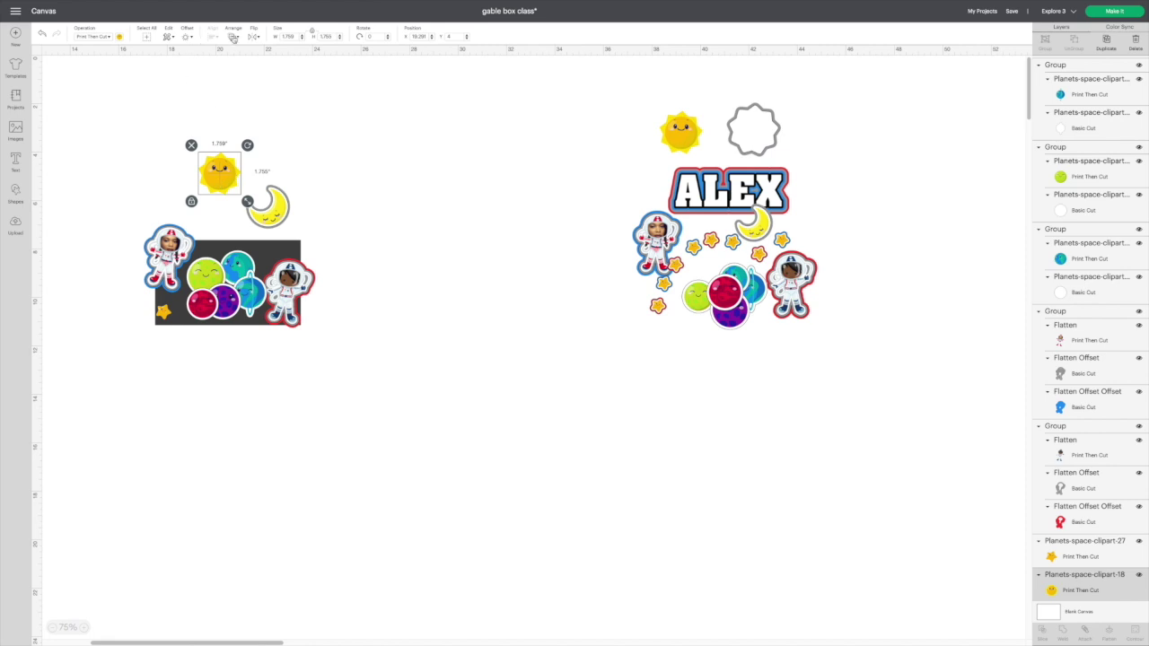
left_click(187, 37)
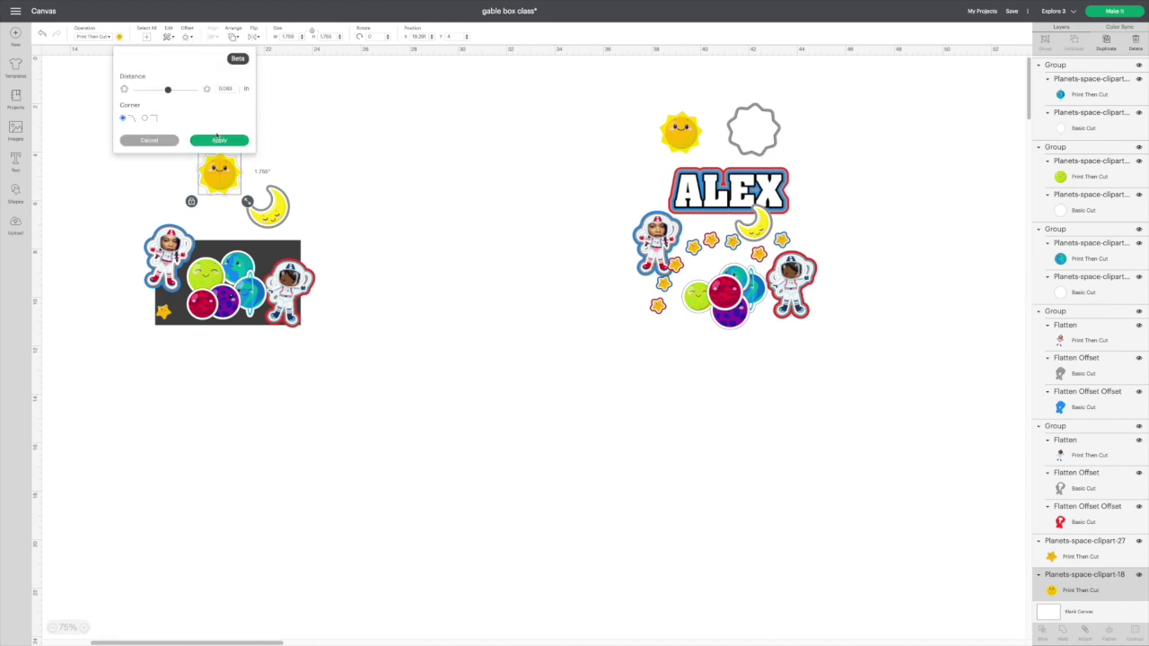
left_click(218, 139)
left_click(93, 36)
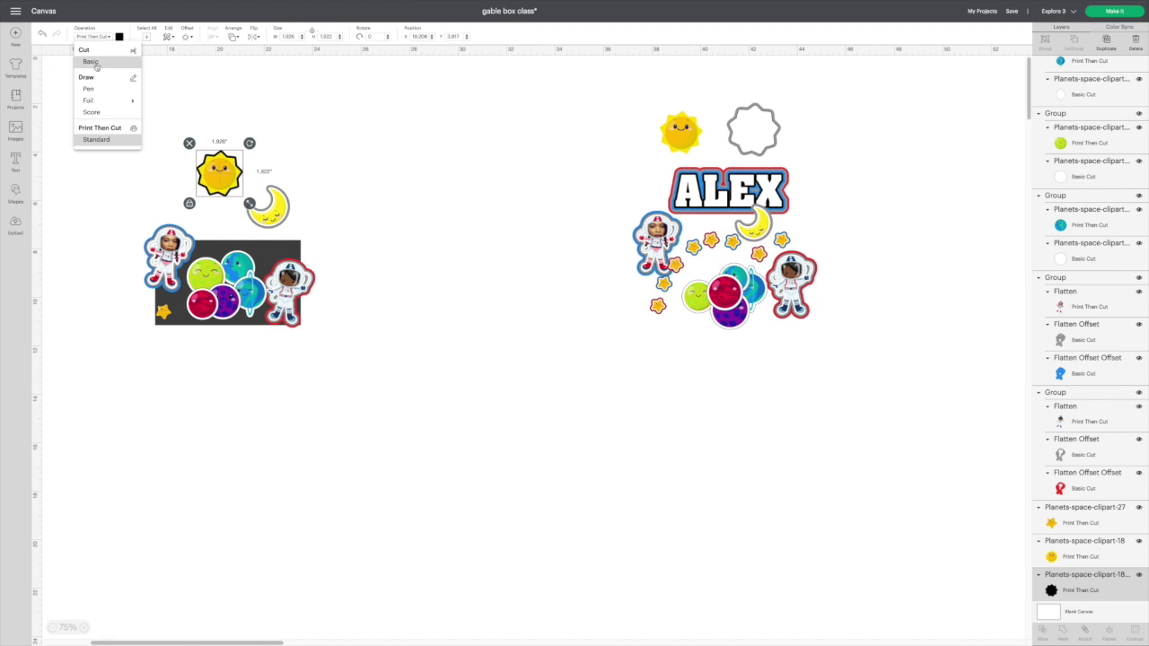
left_click(118, 61)
left_click(118, 36)
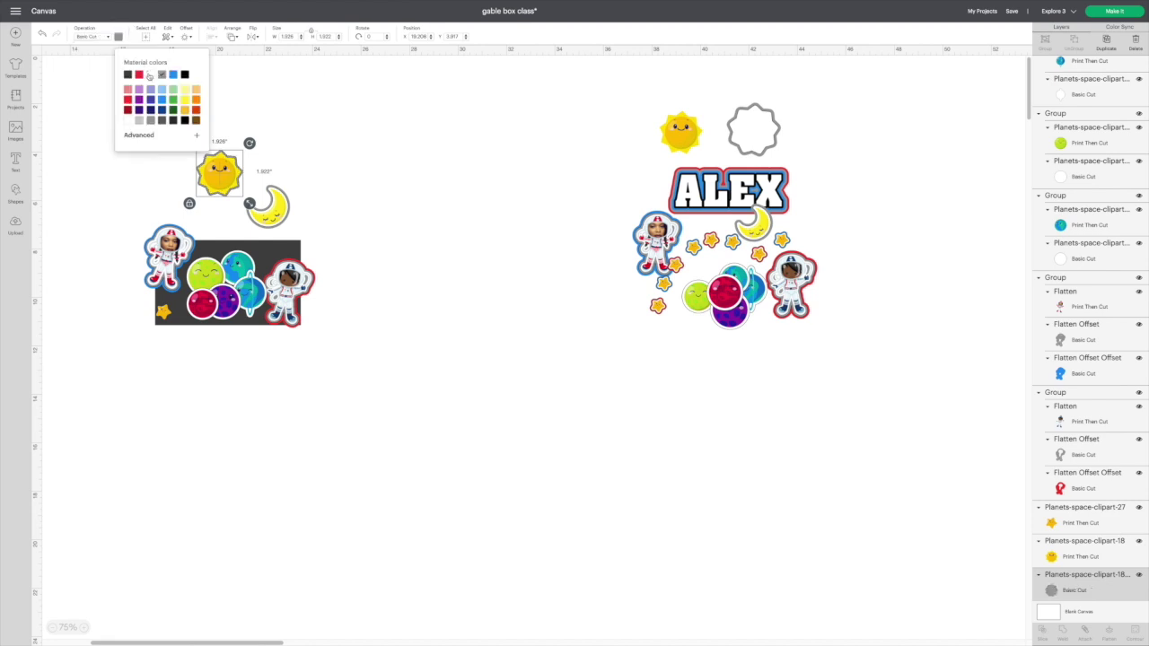
left_click(150, 74)
left_click(277, 146)
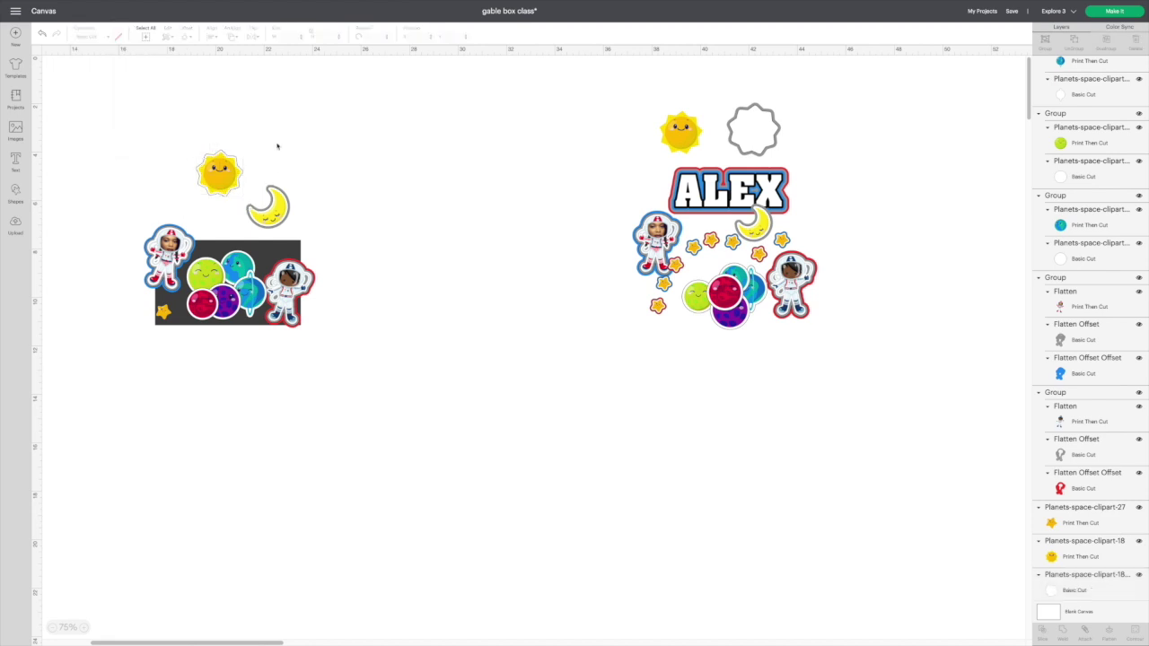
- Offset the sun's white layer by 0.083 in with rounded corners and color the new layer gray
left_click(218, 173)
left_click(221, 155)
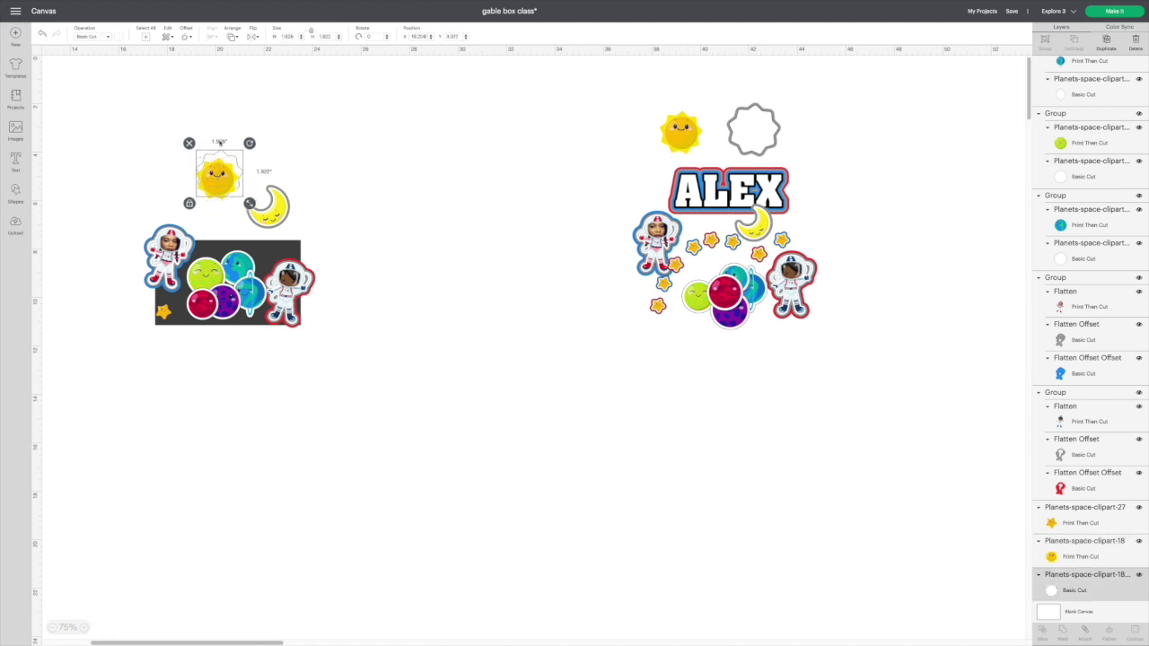
left_click(184, 37)
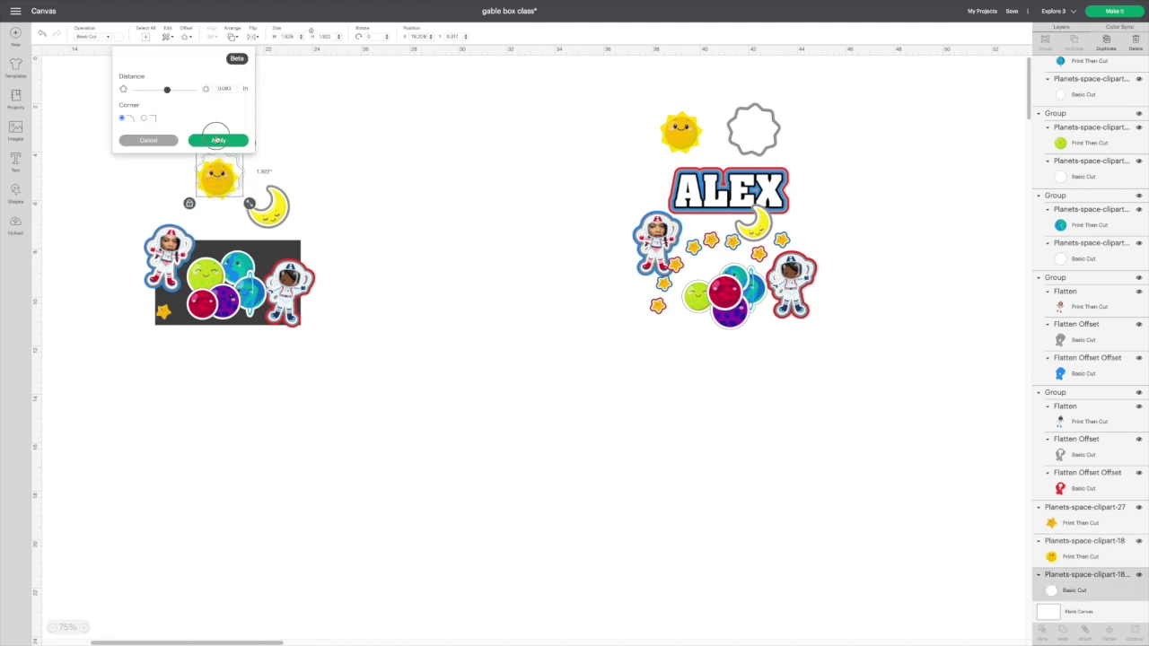
left_click(217, 138)
left_click(107, 37)
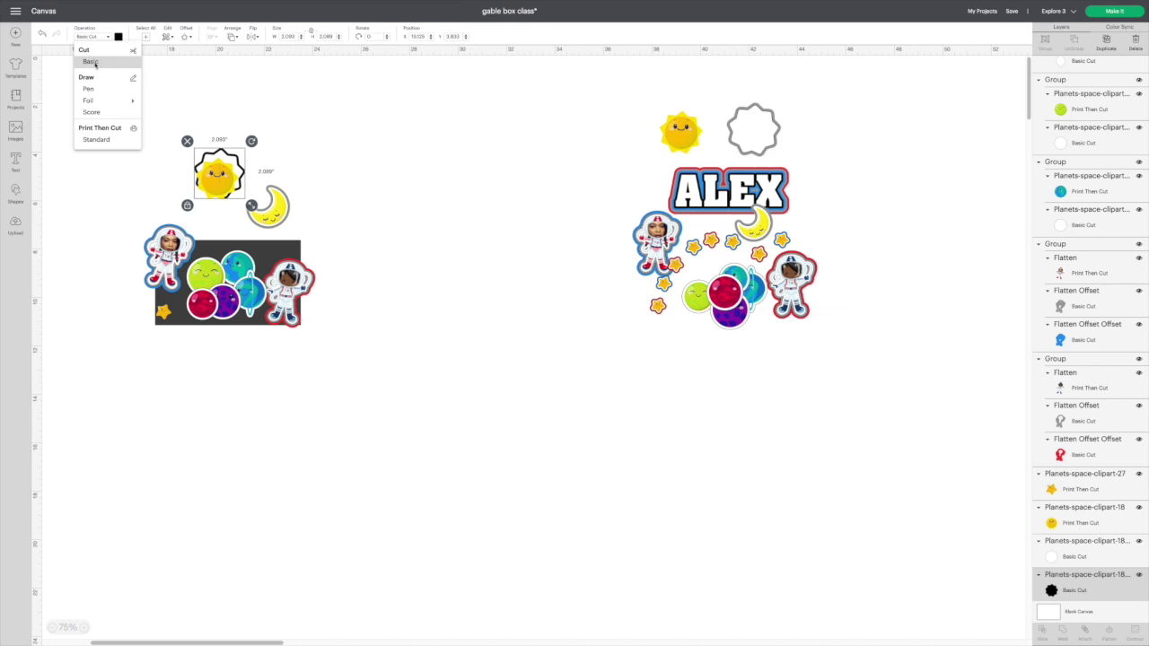
left_click(119, 37)
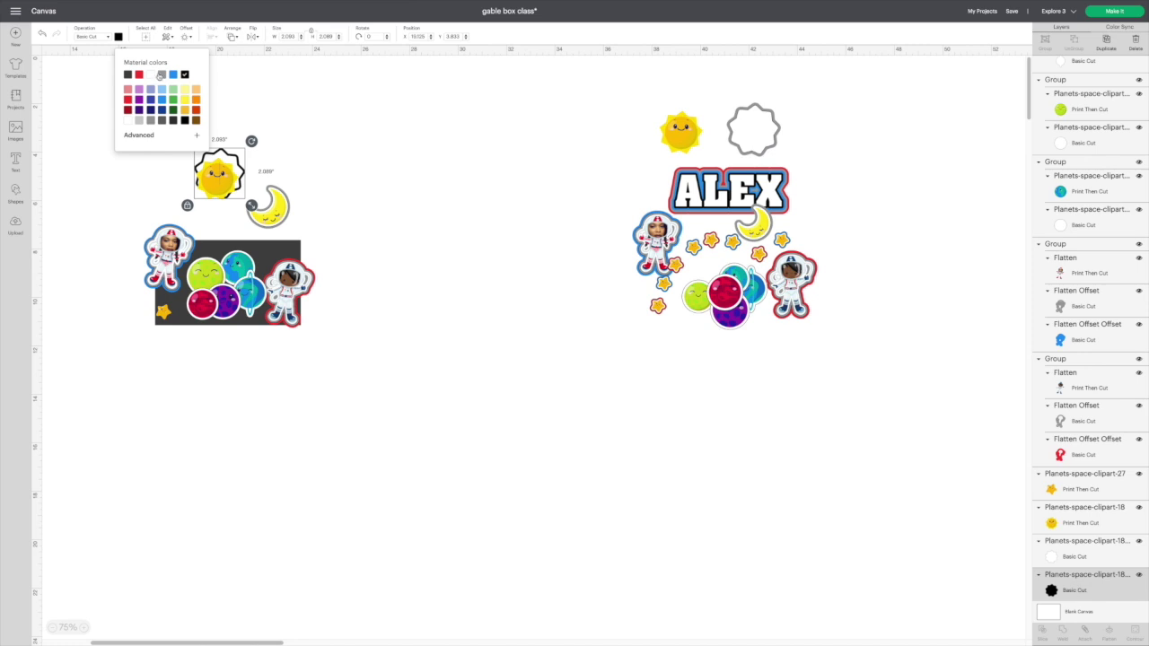
left_click(162, 75)
left_click(330, 173)
- Center the sun on its white and gray offset layers and group all three
left_click(221, 177)
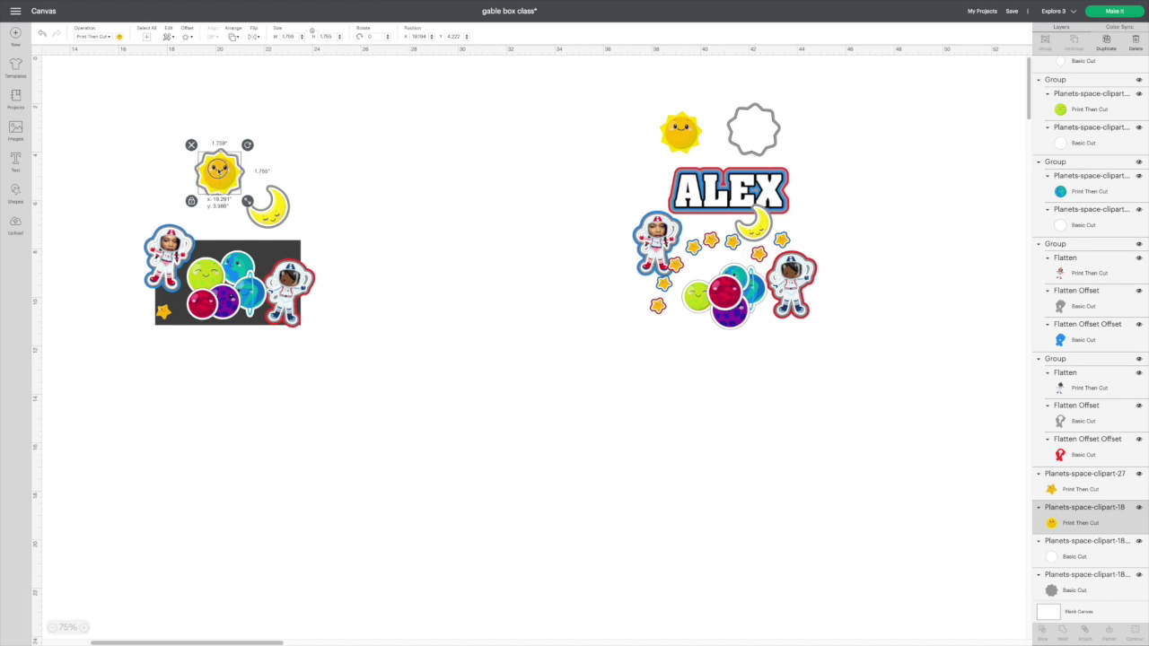
left_click_drag(180, 121, 252, 200)
left_click(367, 167)
mouse_move(197, 139)
left_mouse_down()
mouse_move(246, 202)
mouse_move(235, 198)
left_mouse_up()
right_click(222, 167)
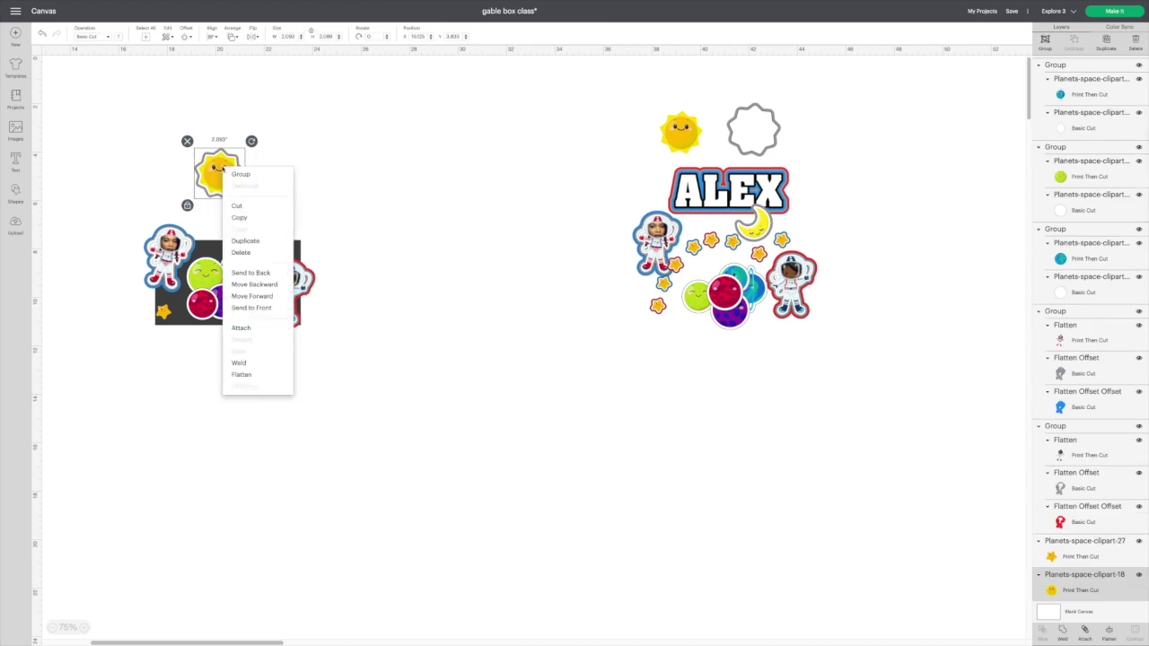
left_click(226, 174)
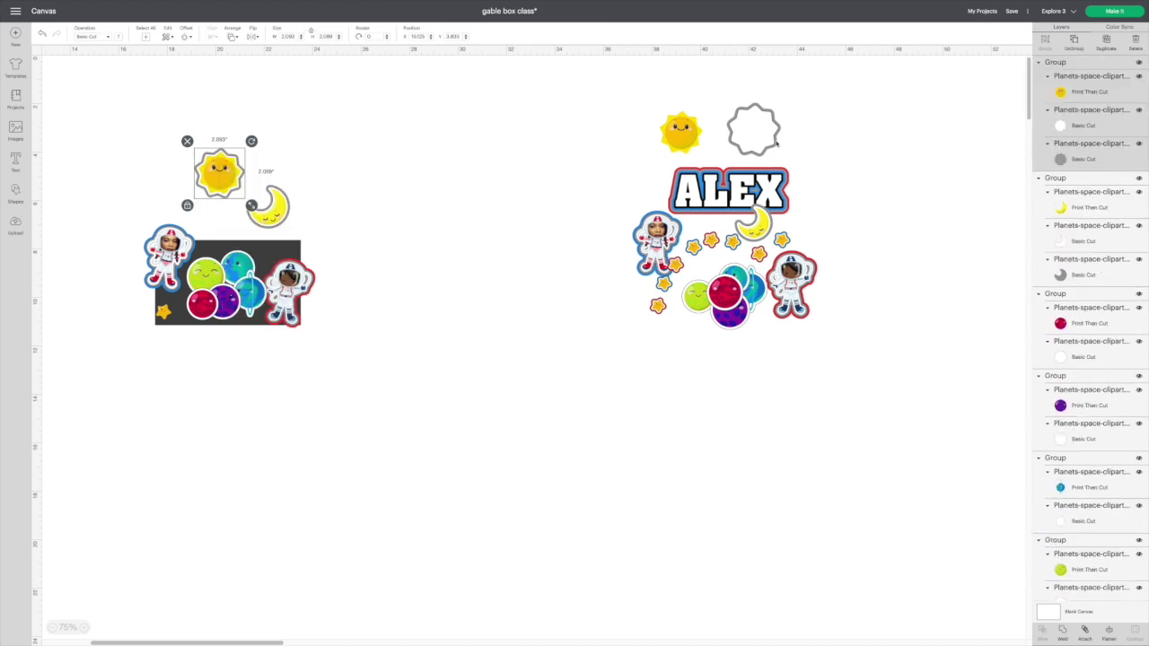
- Center the ALEX design's sun on its offset layers and group them, and move the other sun group slightly farther from its moon
left_click_drag(687, 136, 763, 131)
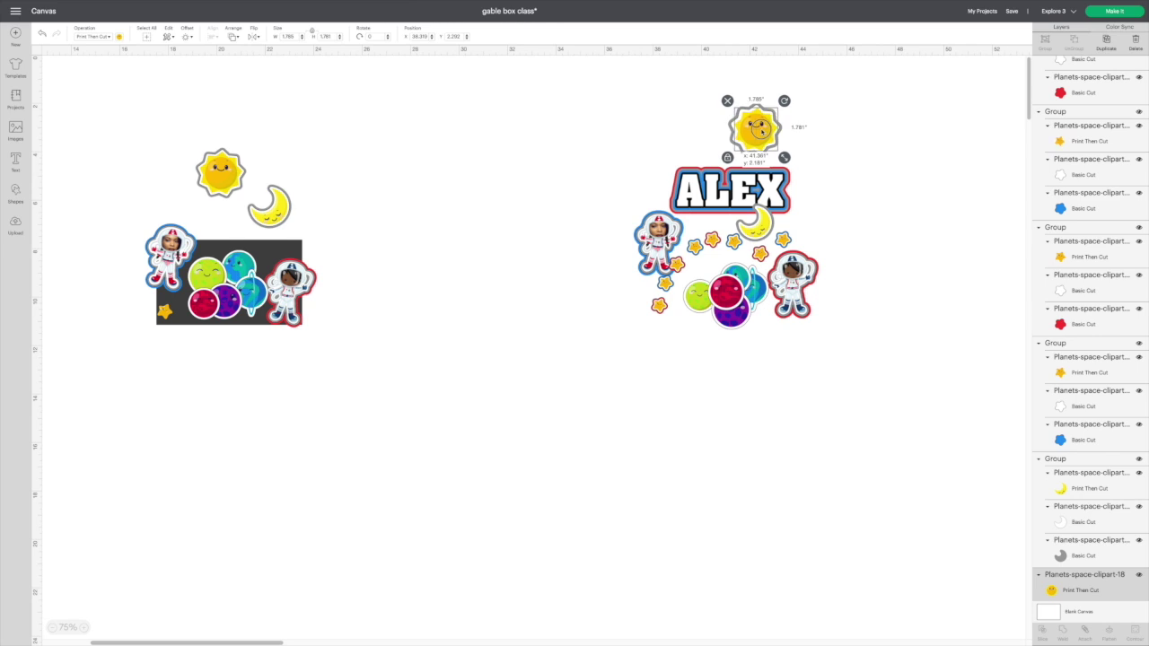
left_click_drag(722, 79, 752, 112)
right_click(765, 117)
left_click(776, 126)
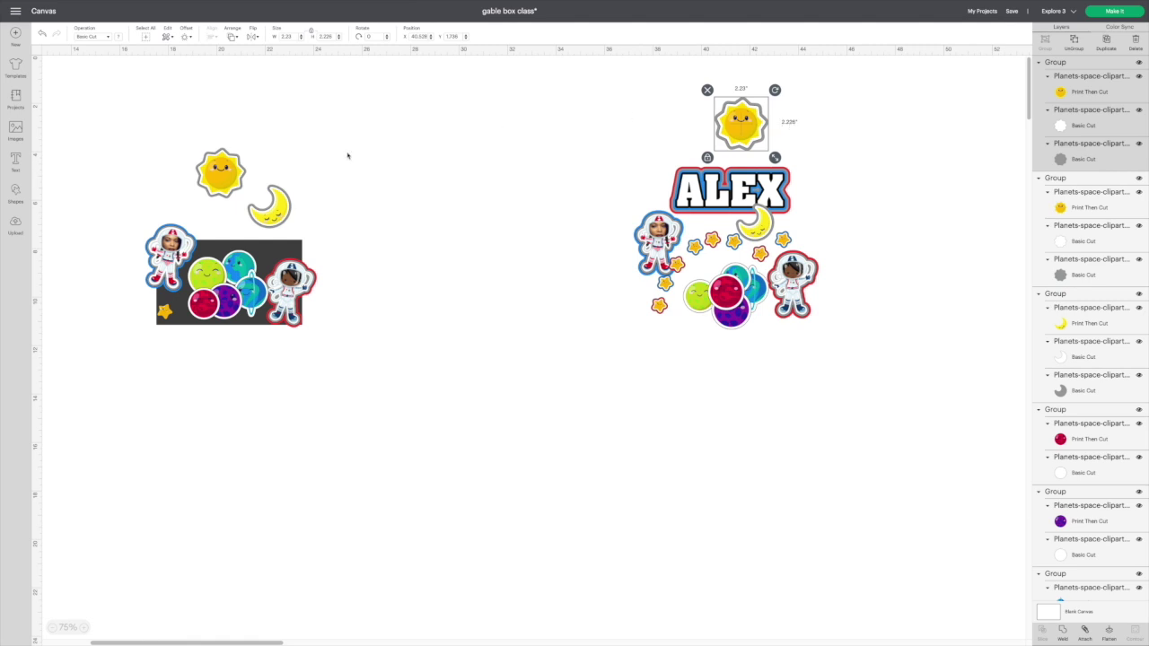
left_click_drag(220, 171, 208, 162)
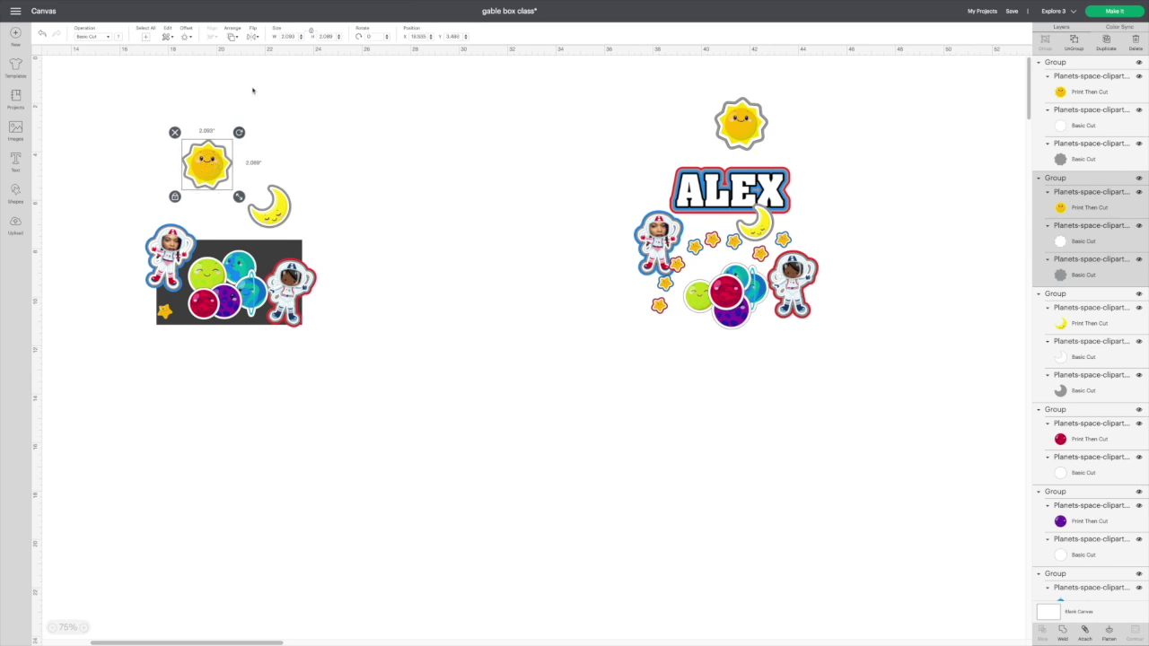
- Set the width of the sun group above the dark panel to 2.23 in
type("2")
key("Return")
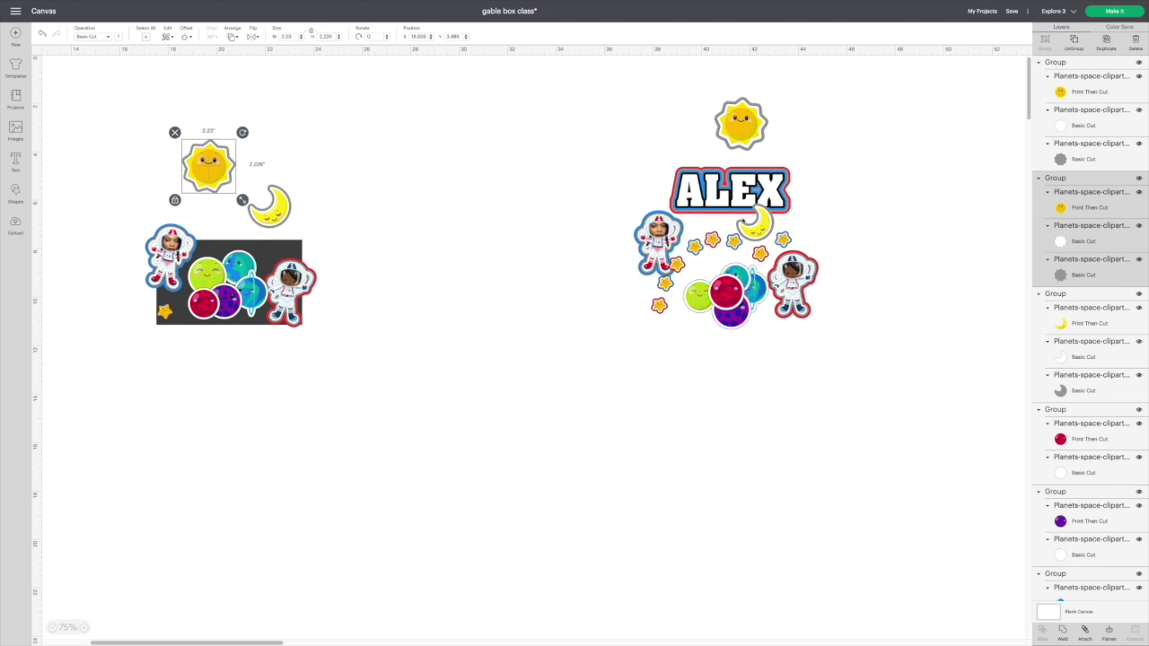
- Try to match the height of the moon above the dark panel to the ALEX design's moon, 1.574 in
left_click(737, 222)
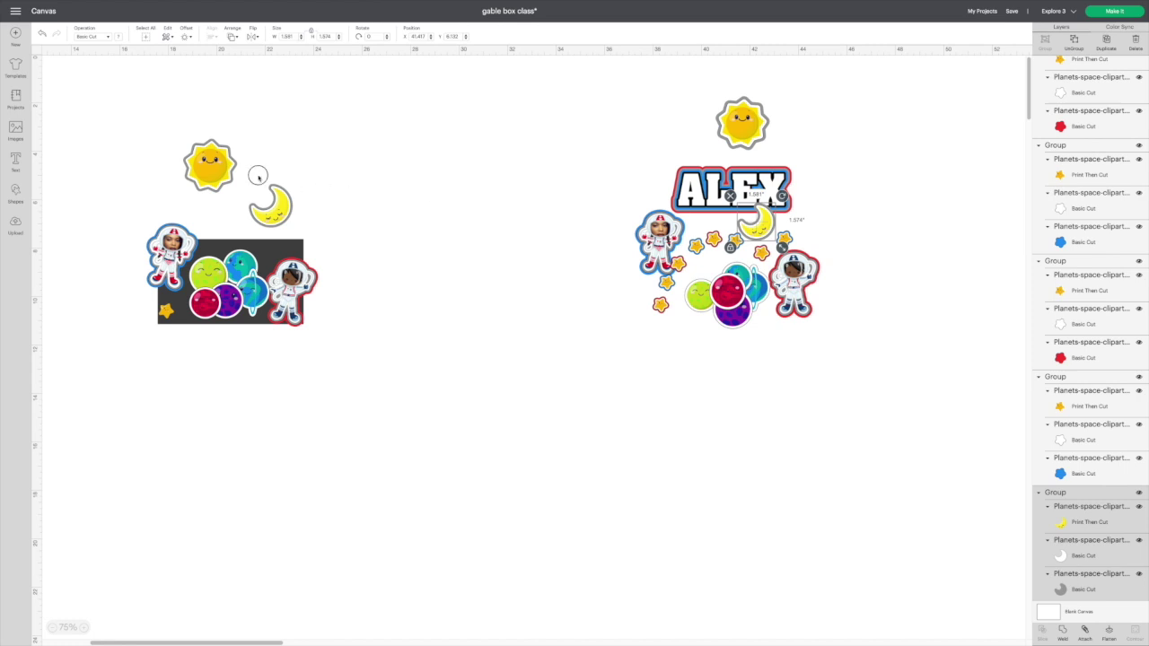
left_click(271, 204)
right_click(280, 208)
left_click(253, 73)
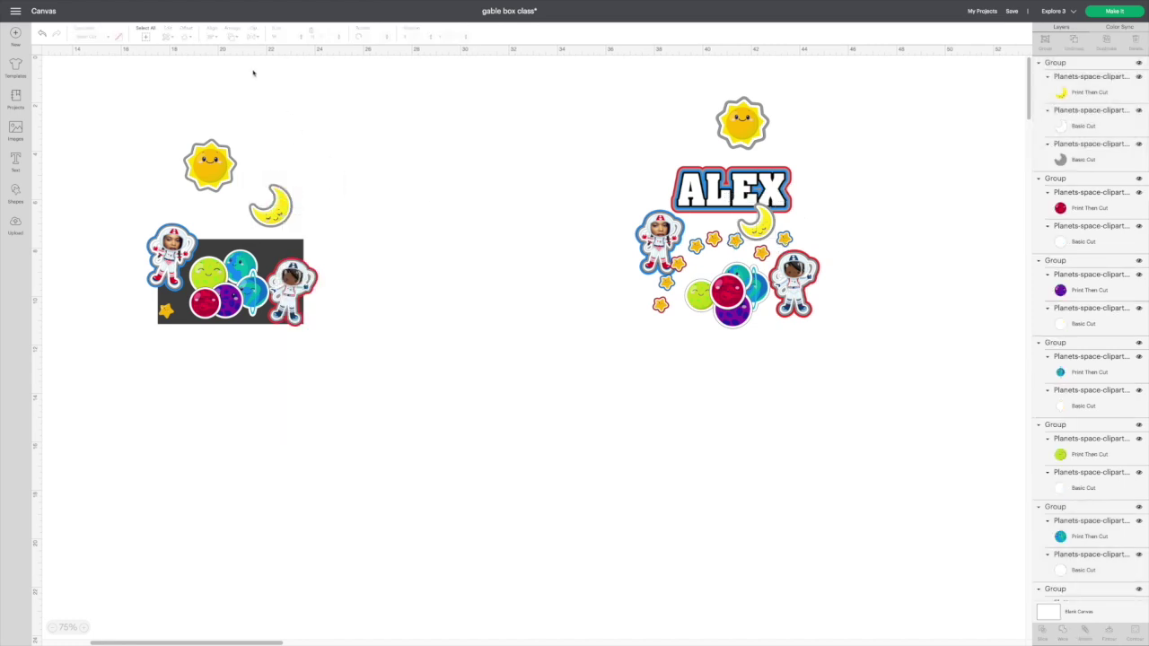
left_click(273, 203)
left_click(325, 36)
type("1.815")
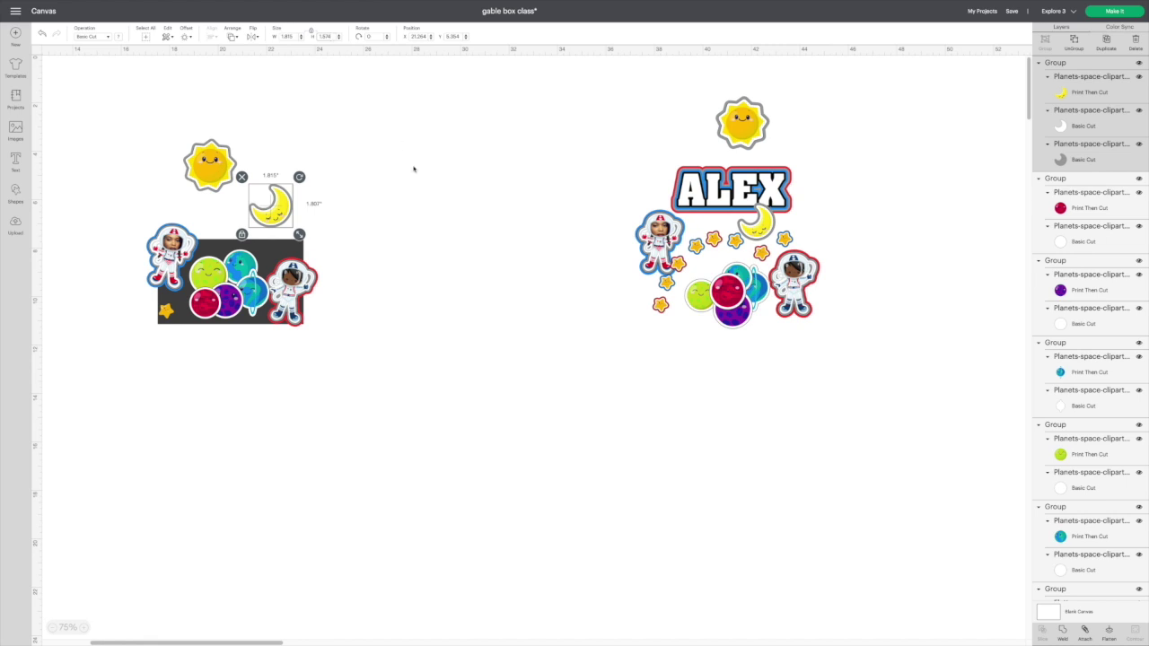
scroll(427, 189, "down", 2)
left_click(431, 198)
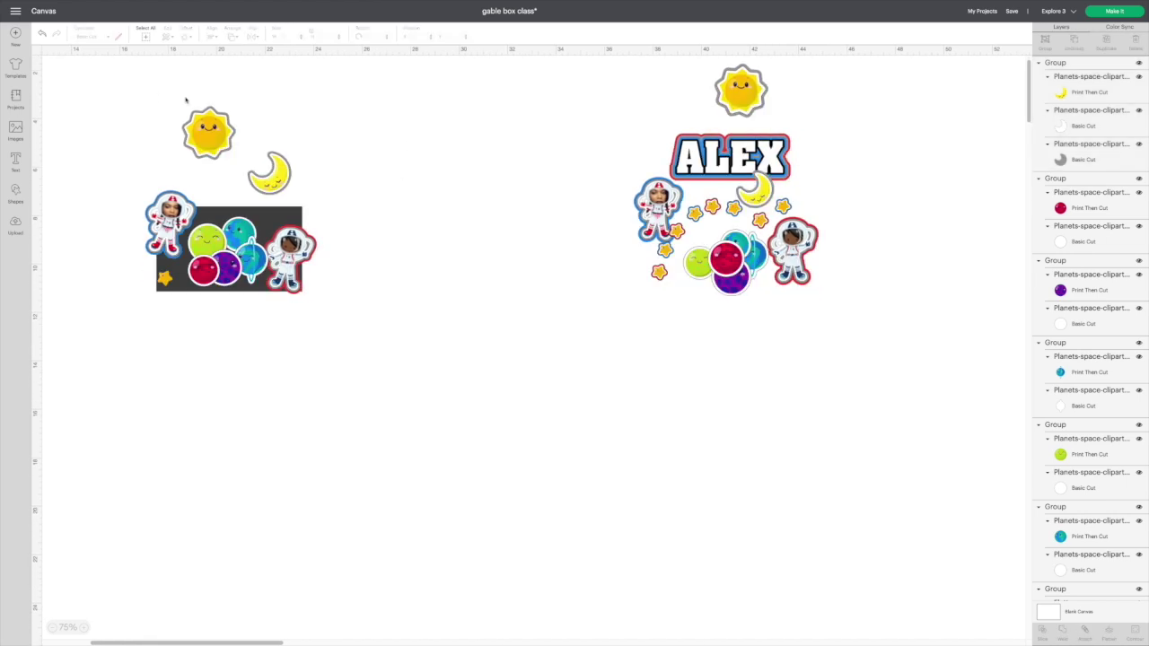
- Shift the star slightly inward at the dark panel's lower-left corner and give it a 0.083 in rounded-corner offset
mouse_move(164, 279)
left_mouse_down()
mouse_move(146, 291)
mouse_move(126, 269)
mouse_move(169, 281)
left_mouse_up()
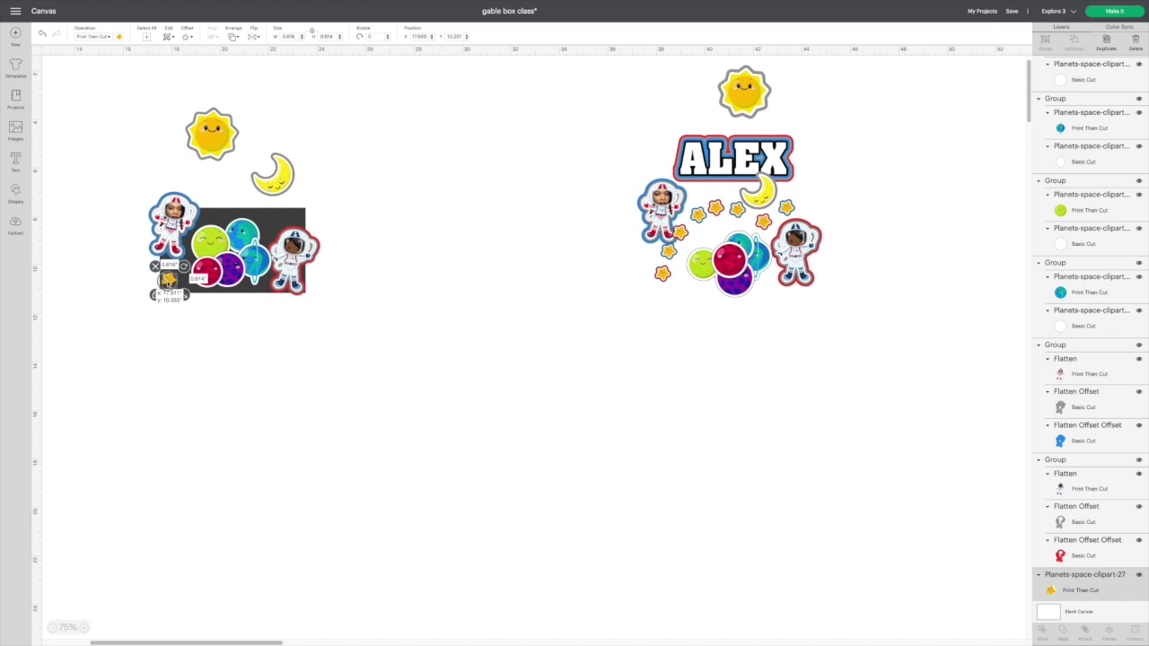
left_click_drag(169, 281, 171, 279)
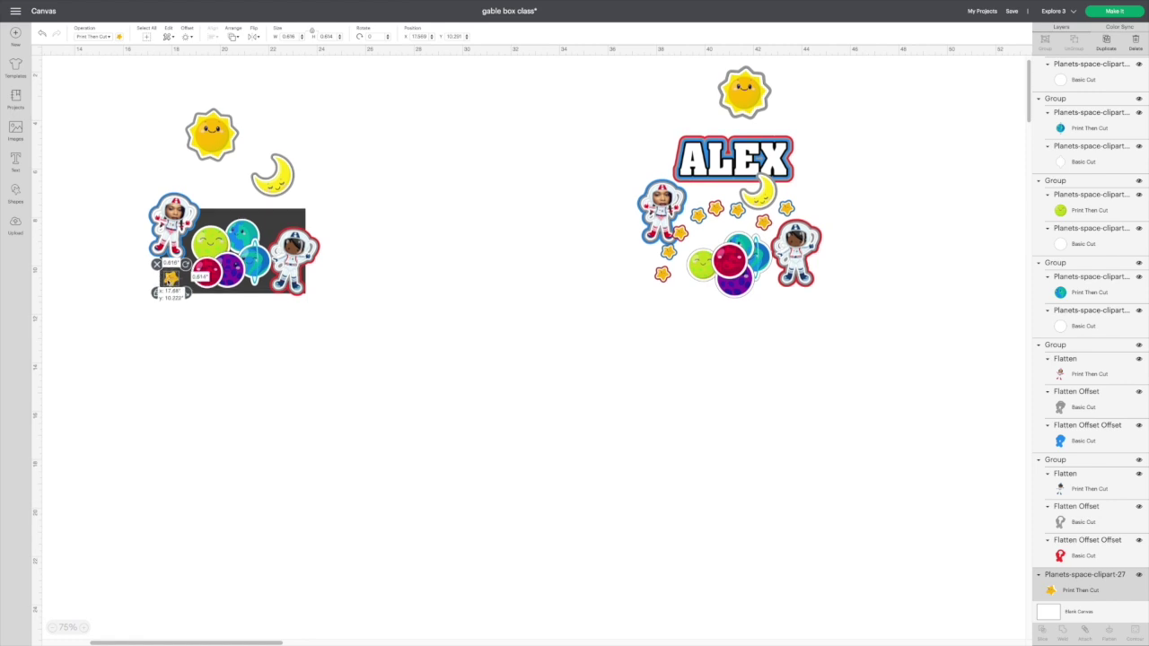
left_click(186, 37)
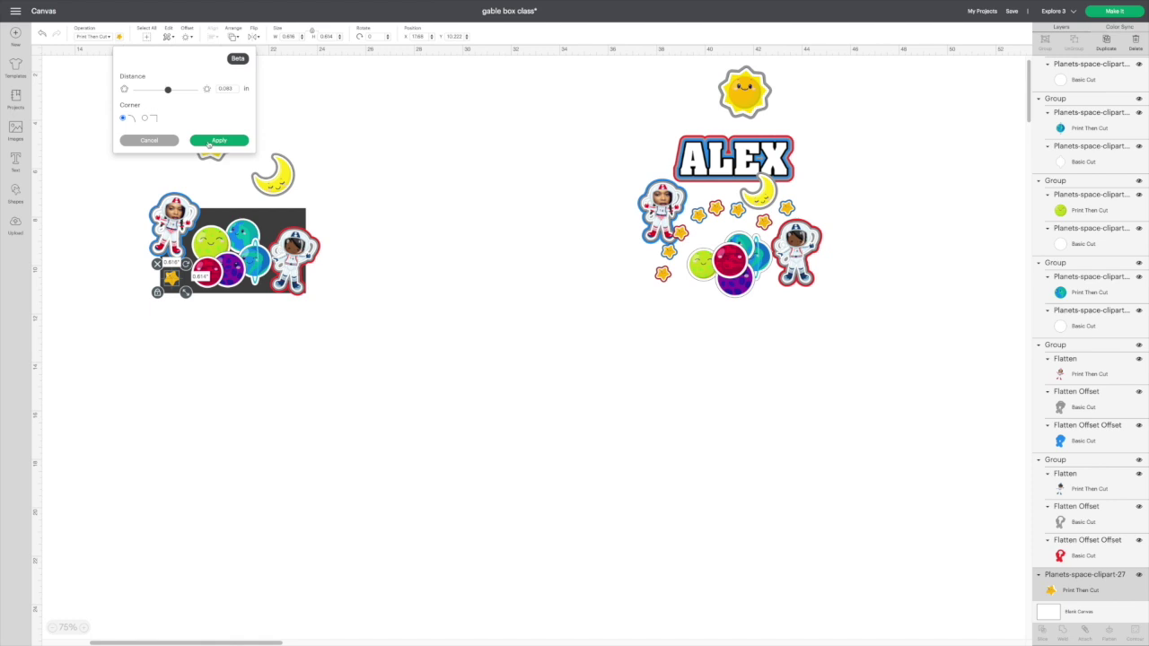
left_click_drag(168, 93, 168, 92)
left_click(227, 88)
key("Return")
left_click(228, 139)
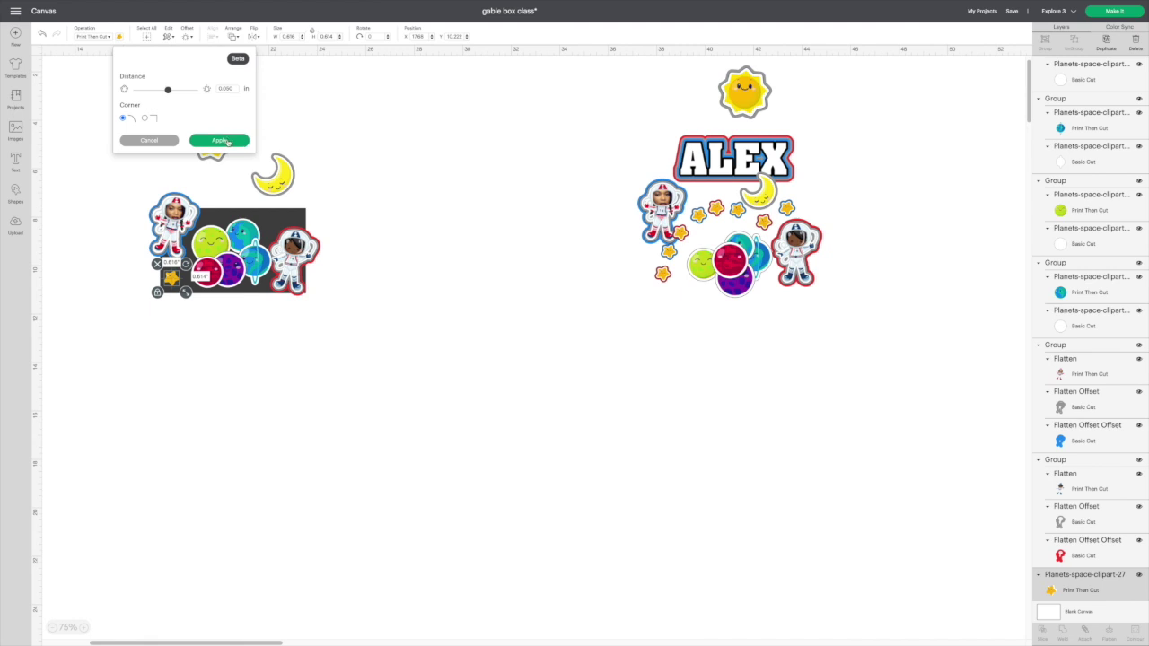
- Make the star's offset layer a white Basic Cut layer
left_click(104, 39)
left_click(97, 62)
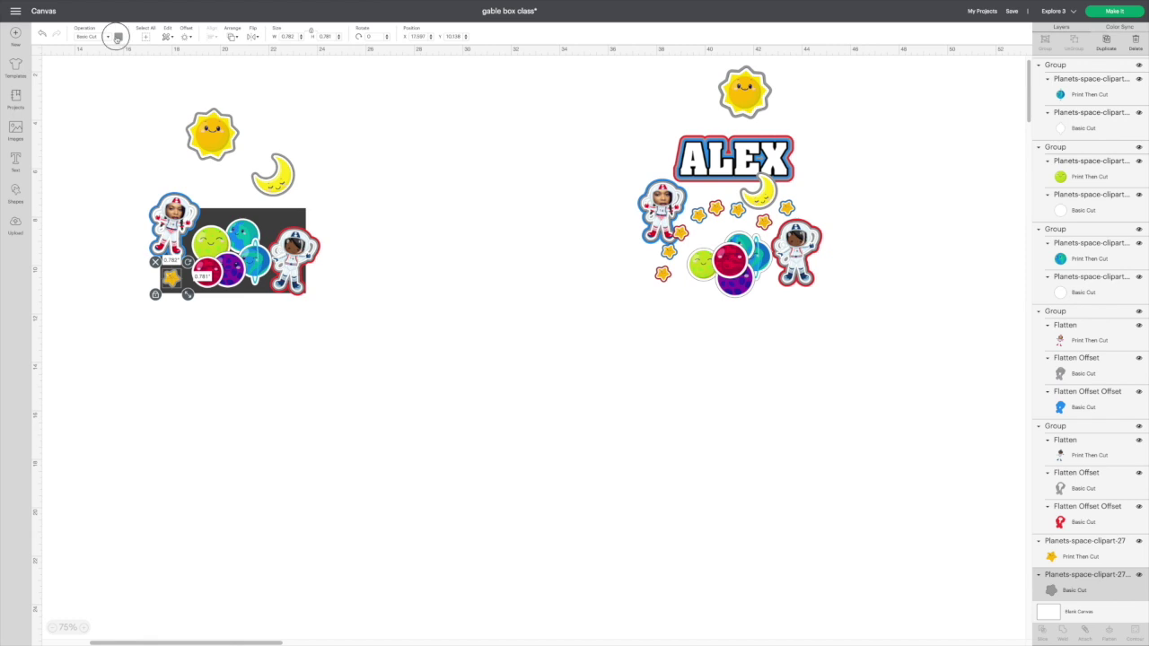
left_click(118, 36)
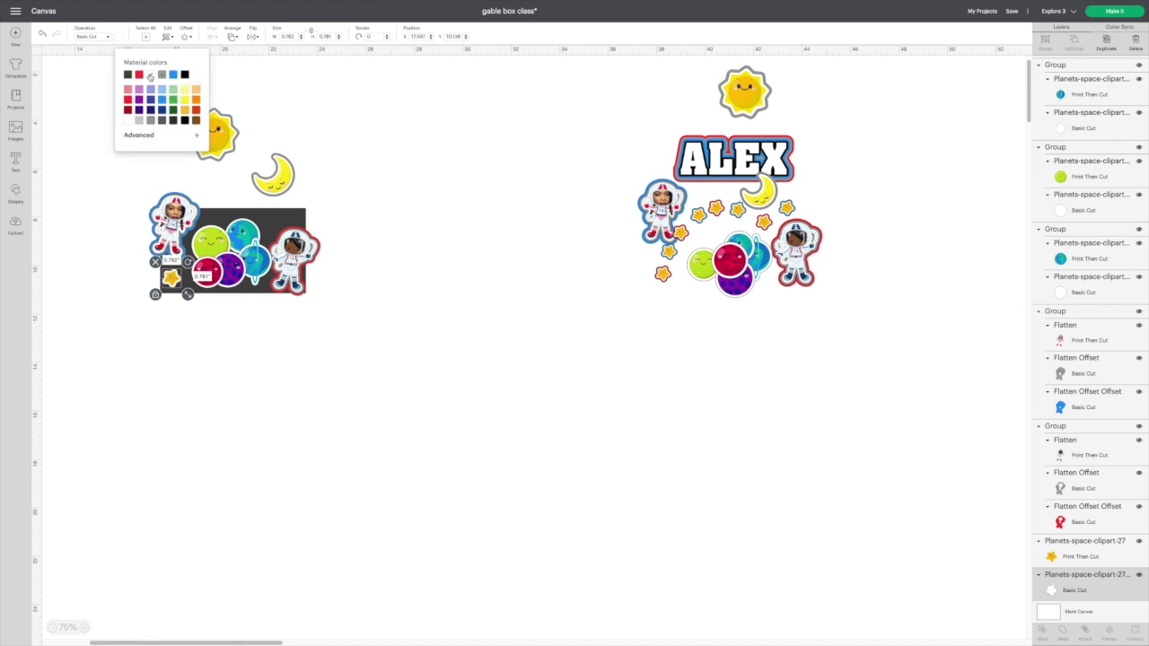
left_click(233, 76)
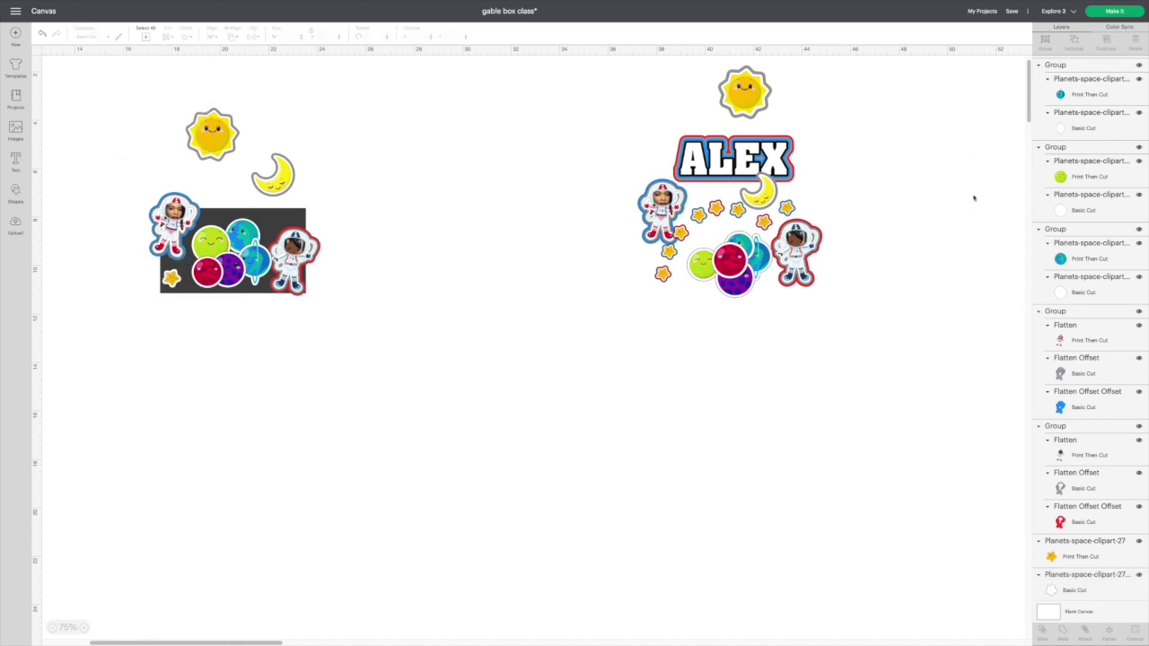
- Offset the star's white layer by 0.083 in with rounded corners and color the new layer red
scroll(974, 198, "up", 1)
left_click(1080, 592)
scroll(383, 183, "down", 1)
left_click(185, 37)
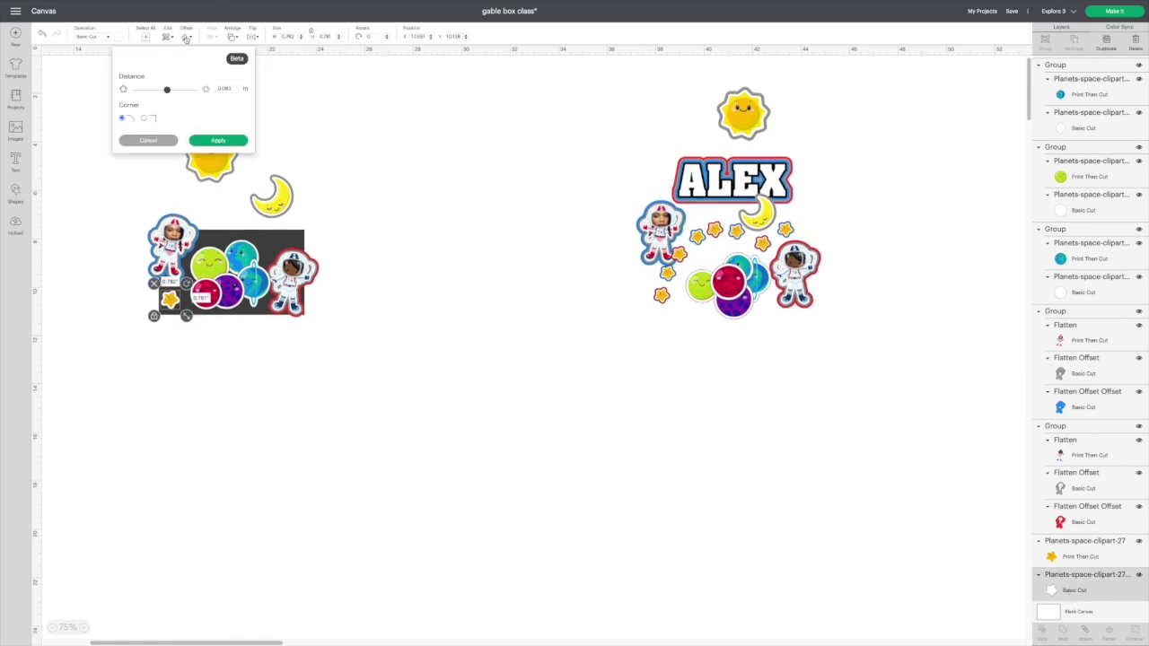
left_click(218, 141)
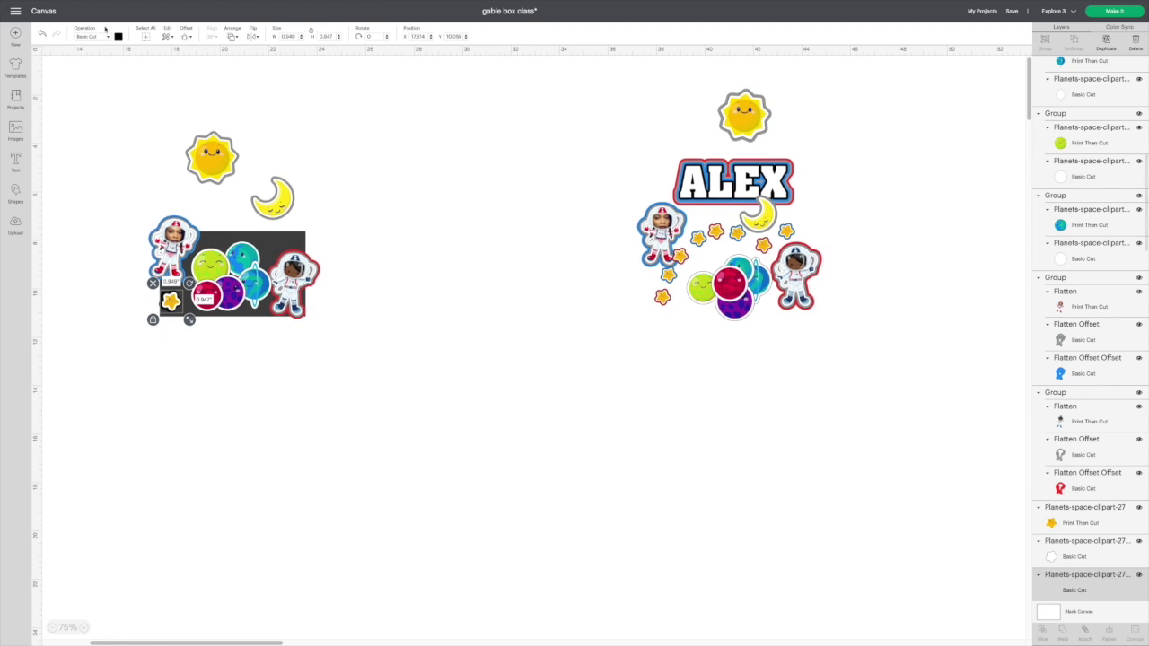
left_click(118, 37)
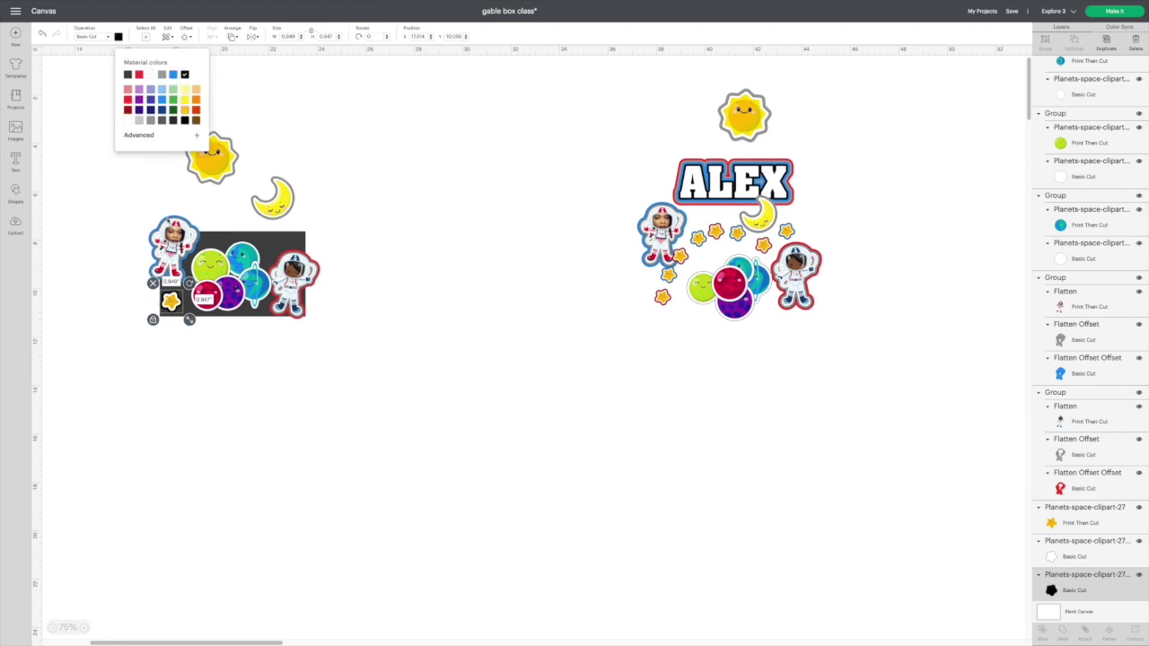
left_click(138, 74)
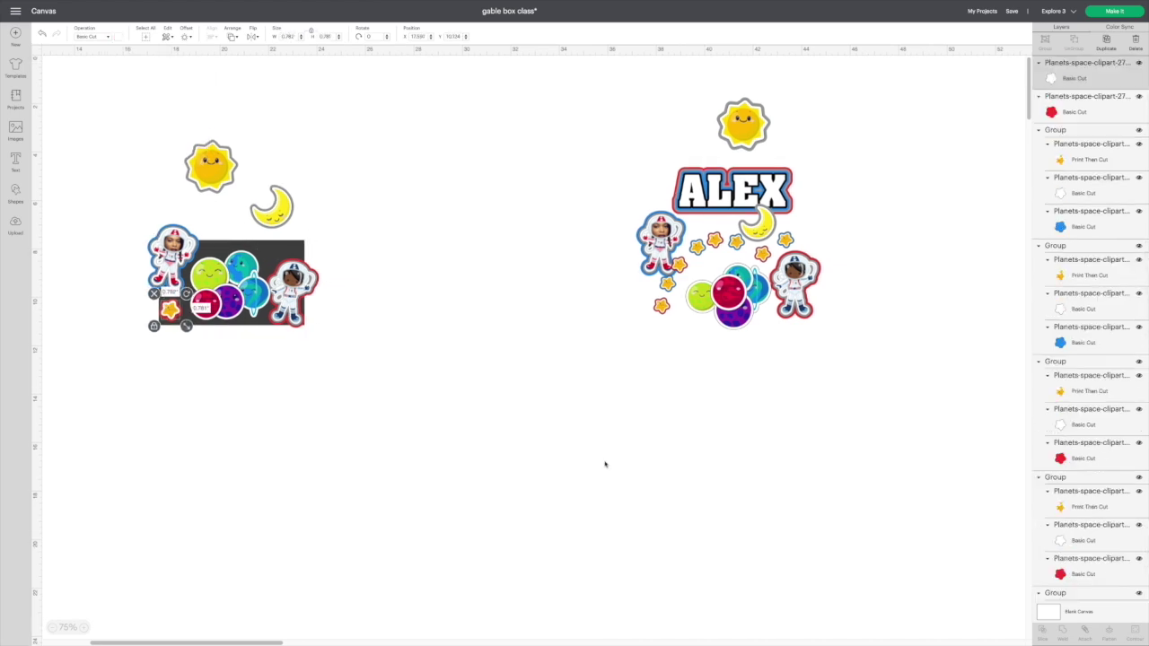
- Group the panel's star with its white and red offset layers and nudge the group slightly right and down
left_click(1091, 508)
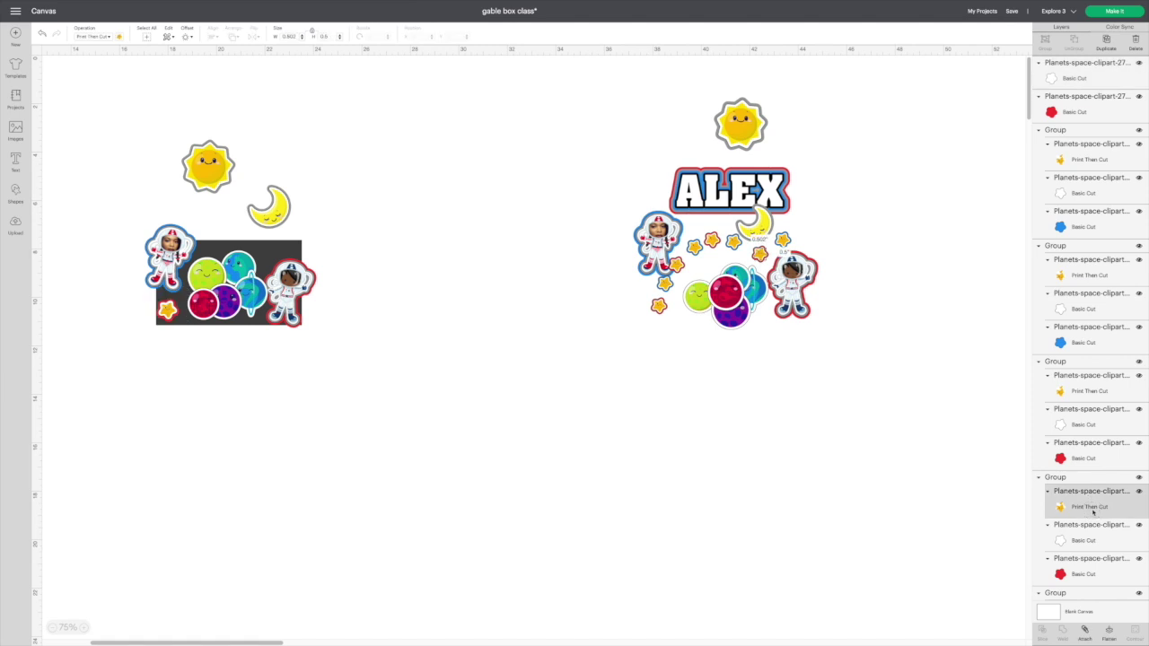
scroll(1093, 512, "down", 1)
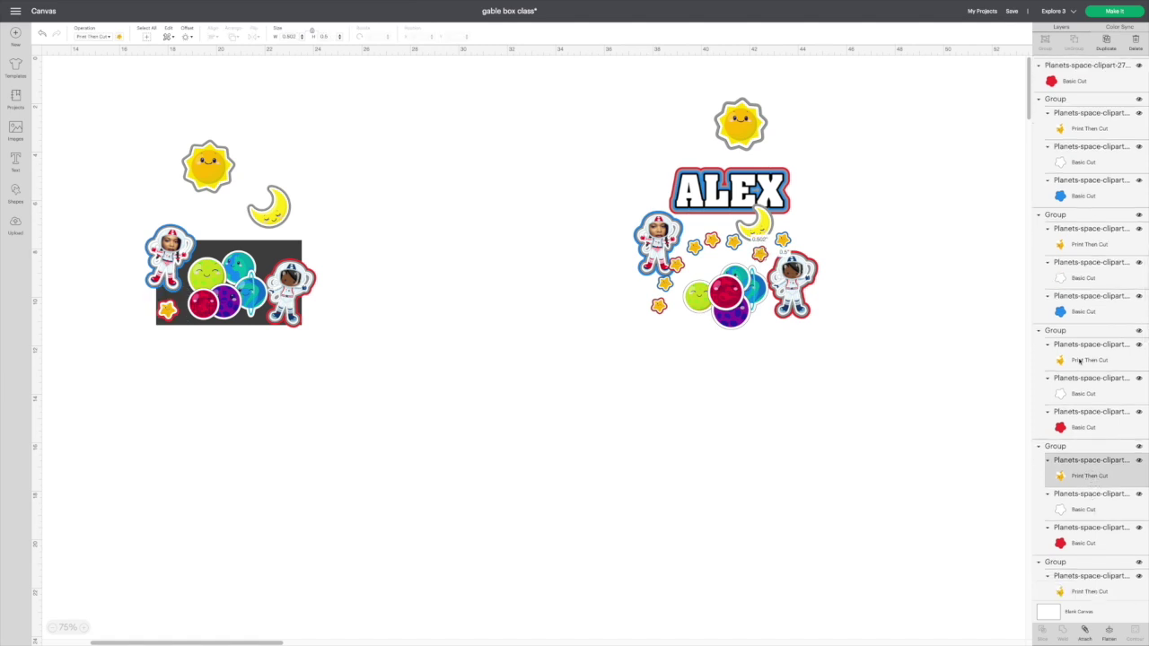
scroll(1084, 361, "down", 5)
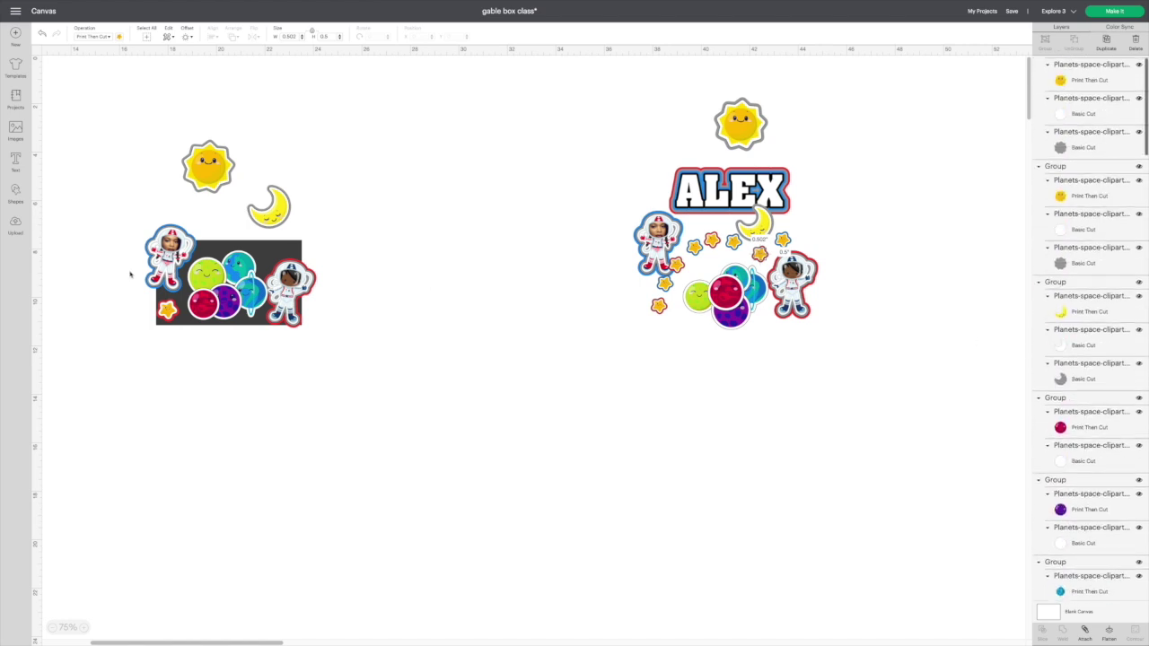
left_click(167, 310)
left_click(168, 309)
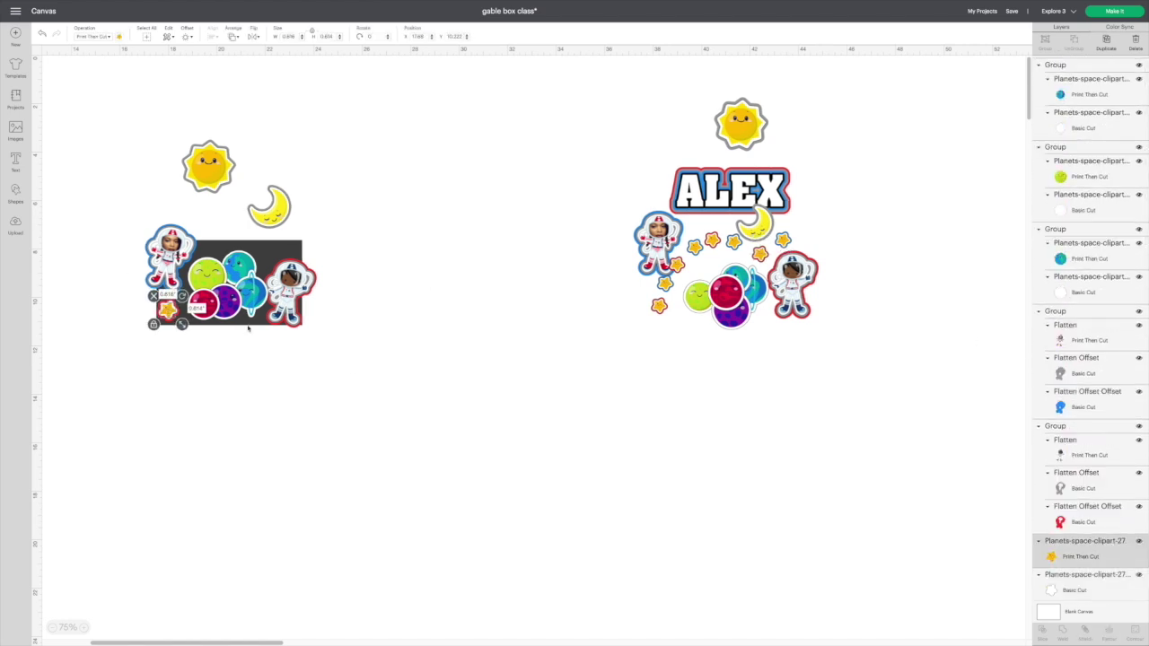
scroll(1092, 551, "down", 3)
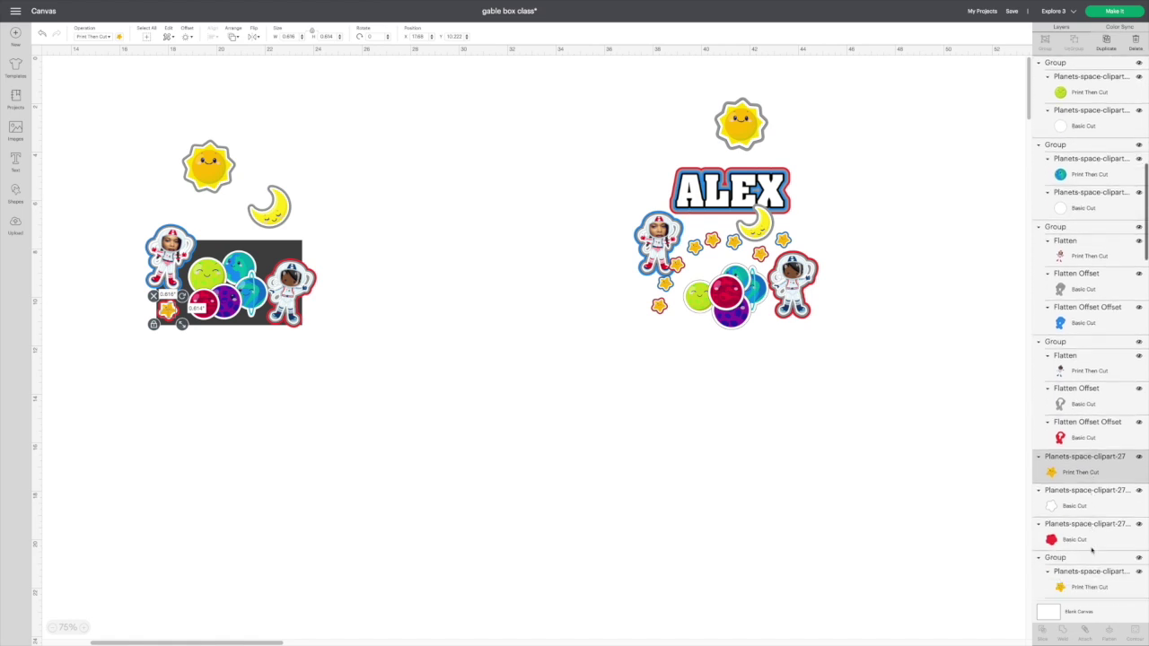
left_click(1071, 505, "shift")
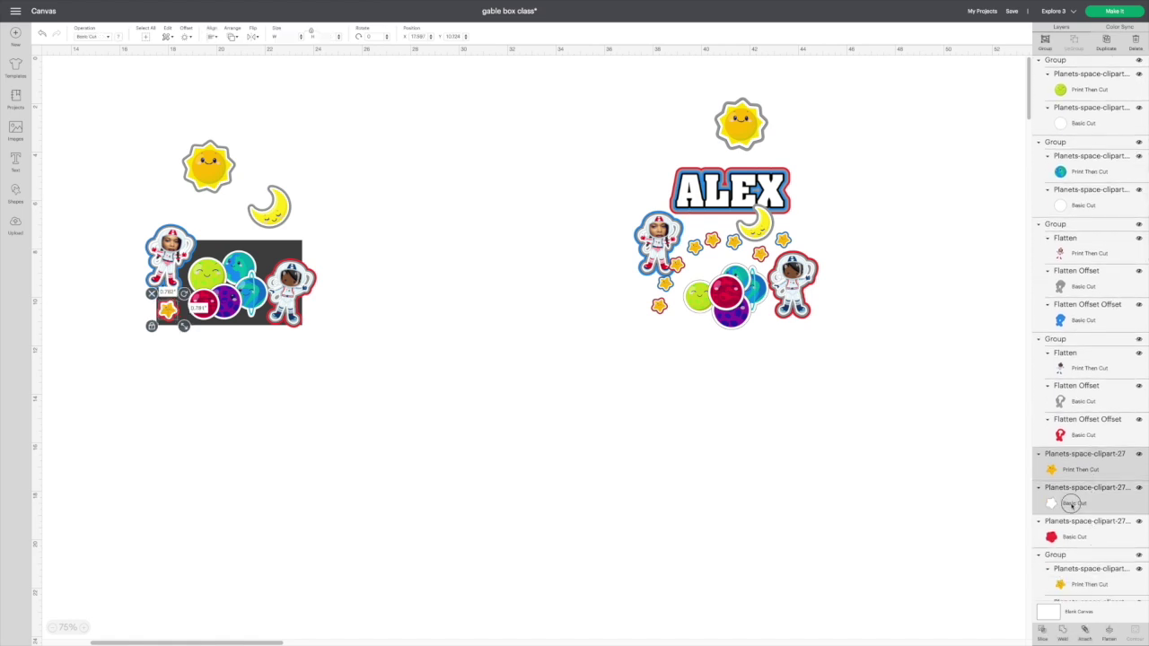
left_click(1081, 536, "shift")
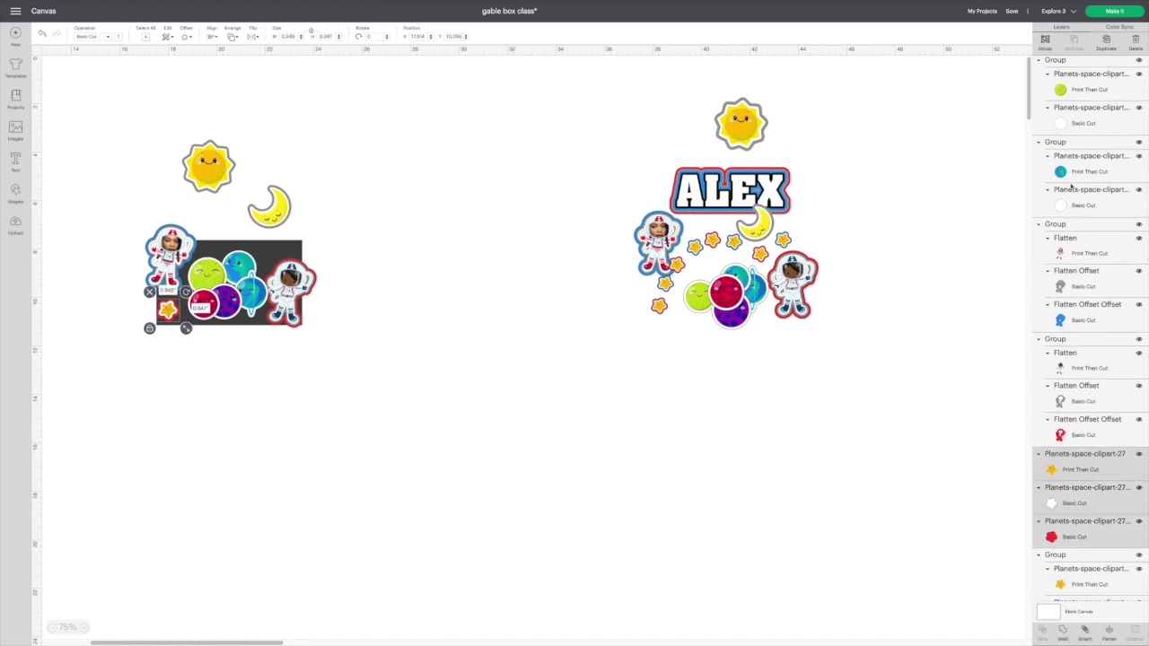
left_click(1043, 40)
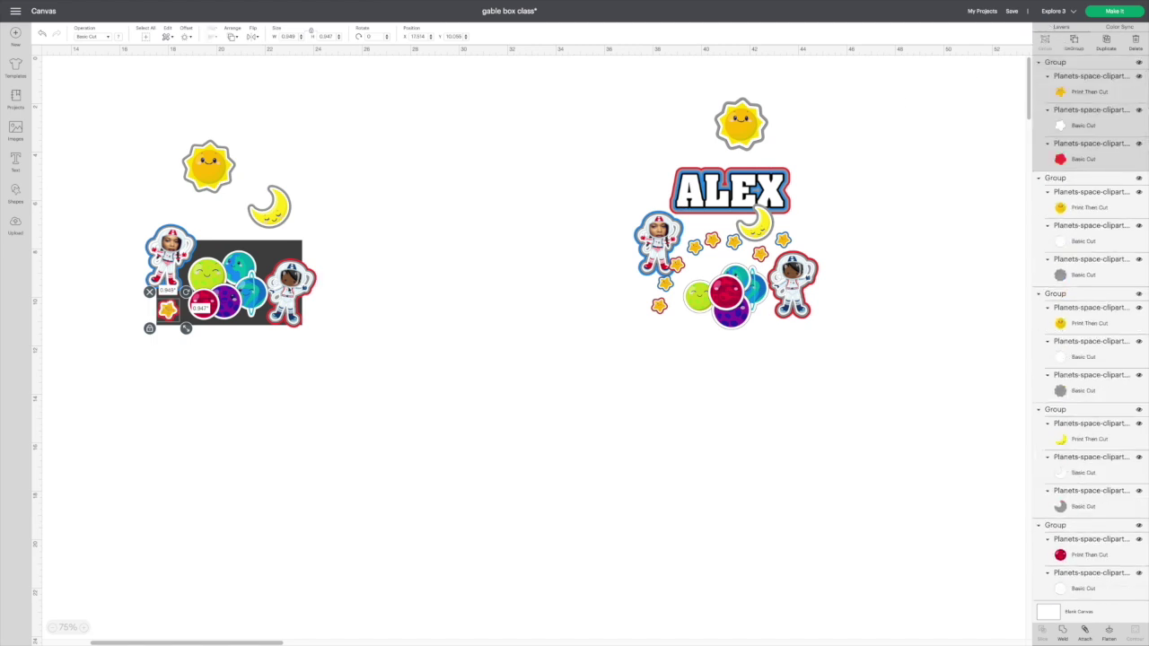
key("Right")
key("Down")
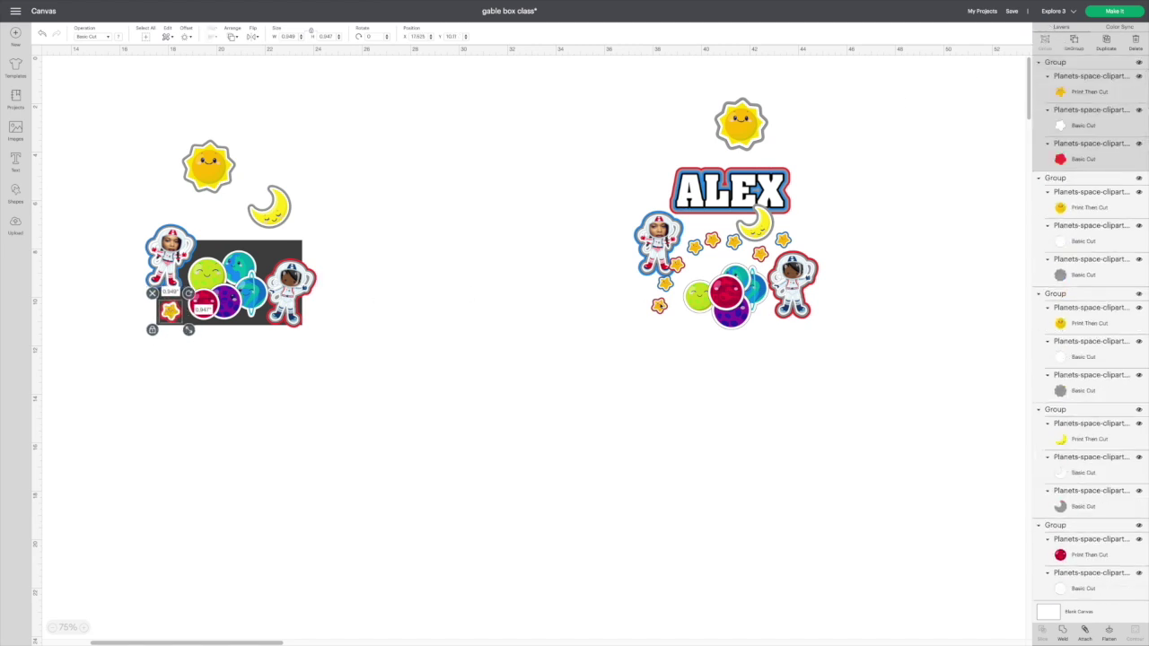
- Set the star group's height to 0.68 in, matching the ALEX design's star, and reposition it in the panel's lower-left corner
left_click(659, 305)
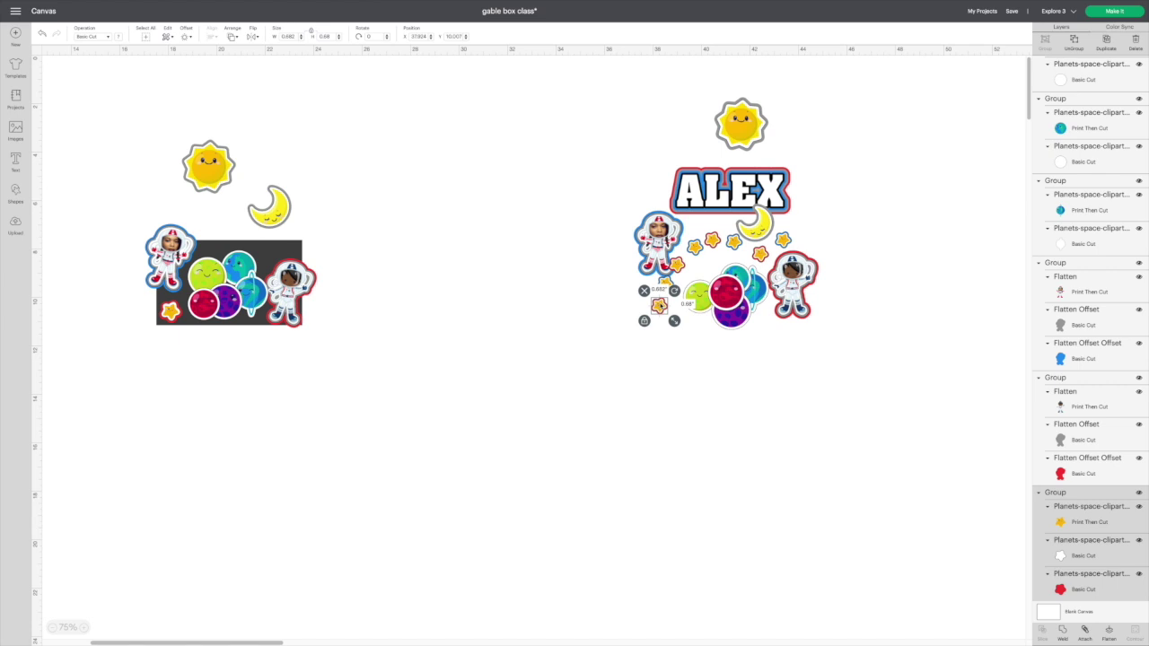
key("ctrl+z")
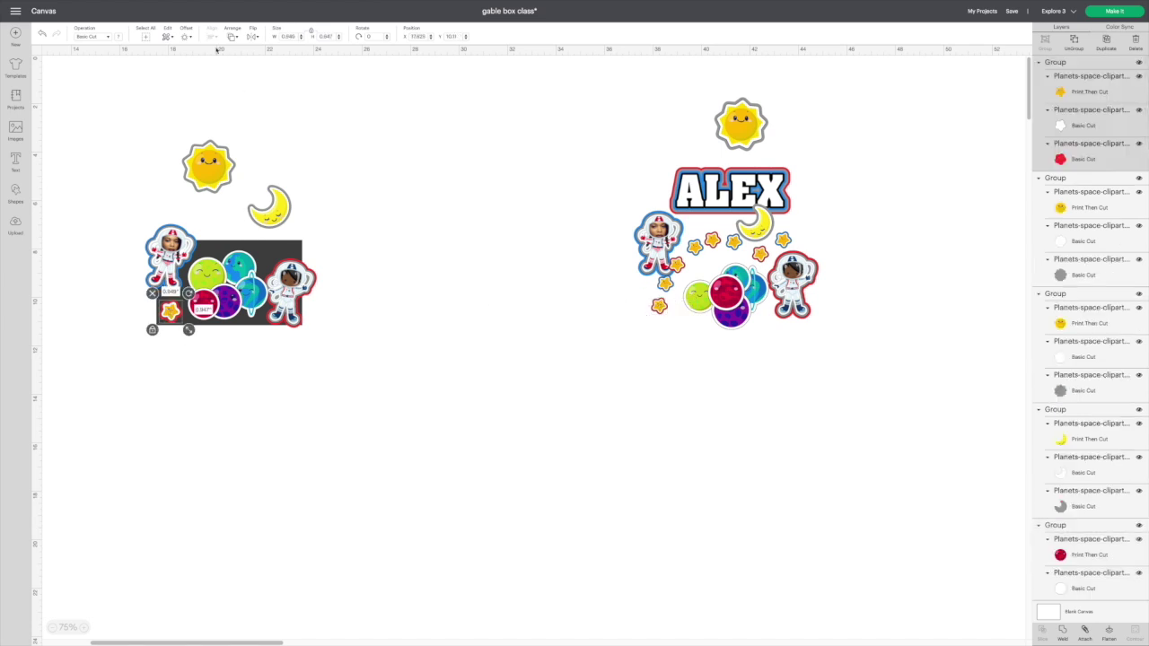
double_click(325, 36)
type("0.88")
key("Return")
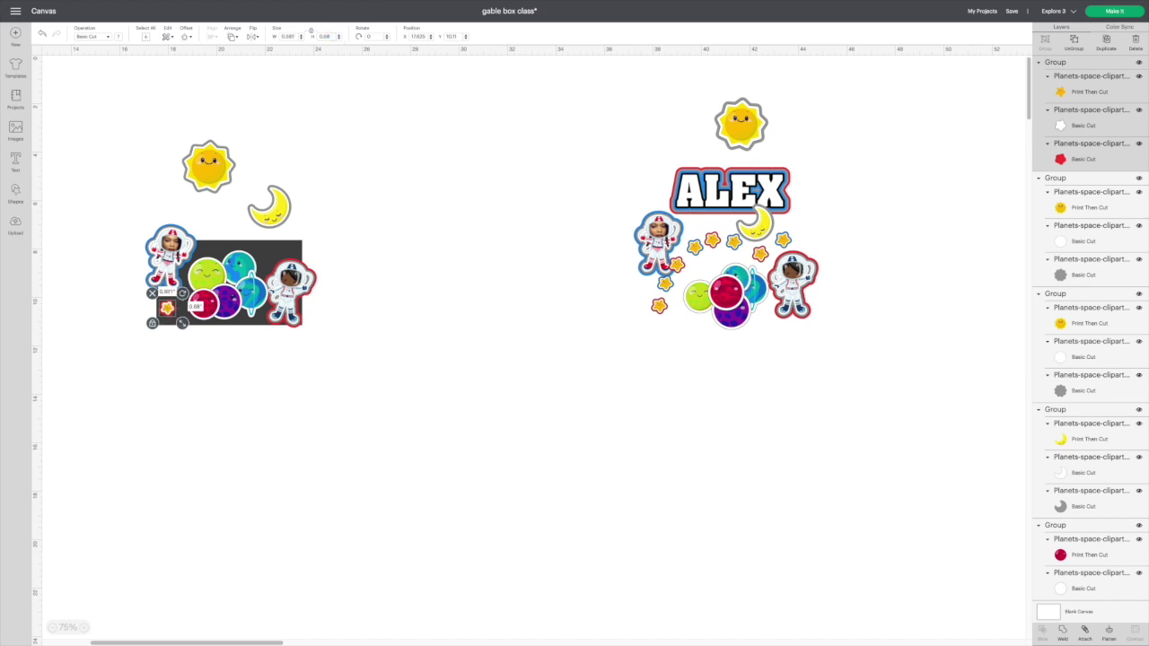
left_click(385, 108)
left_click_drag(168, 309, 169, 312)
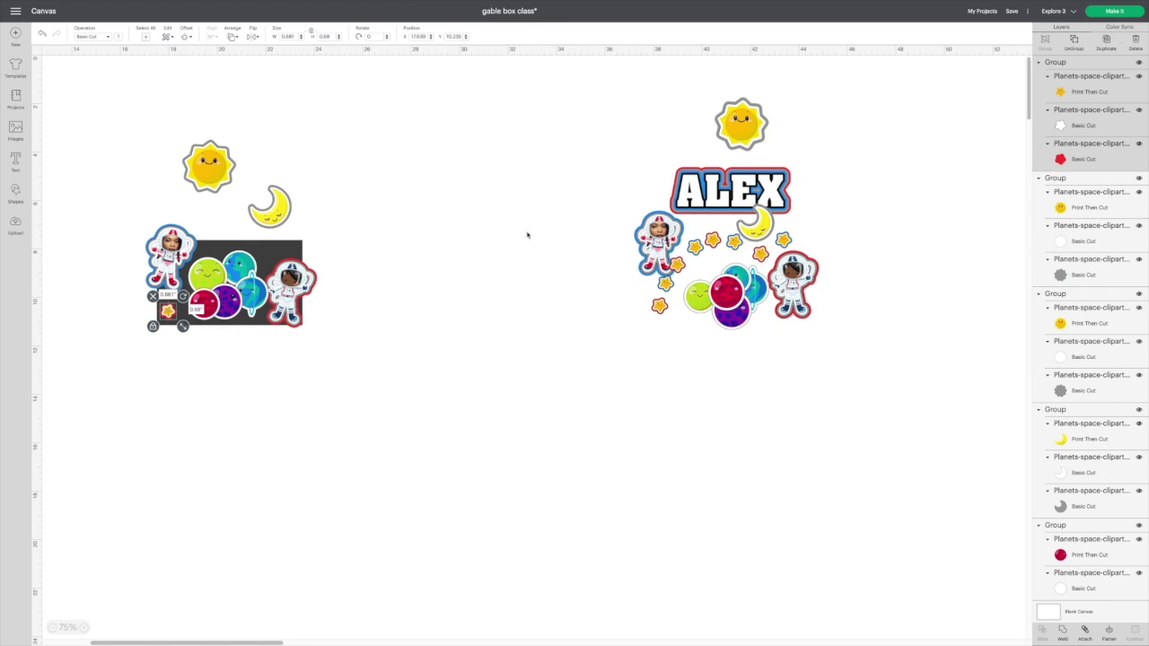
- Duplicate the star group and place the copy above and to the right of the first star, below the blue-outlined astronaut
right_click(164, 312)
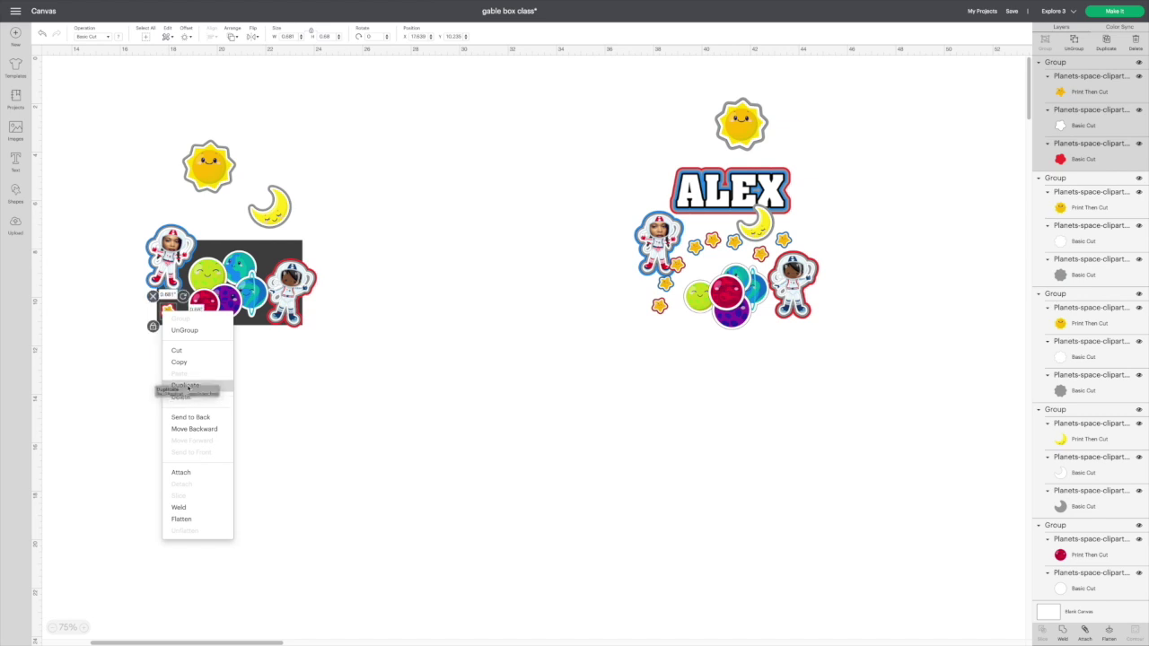
left_click(185, 385)
mouse_move(179, 316)
left_mouse_down()
mouse_move(175, 326)
mouse_move(184, 296)
left_mouse_up()
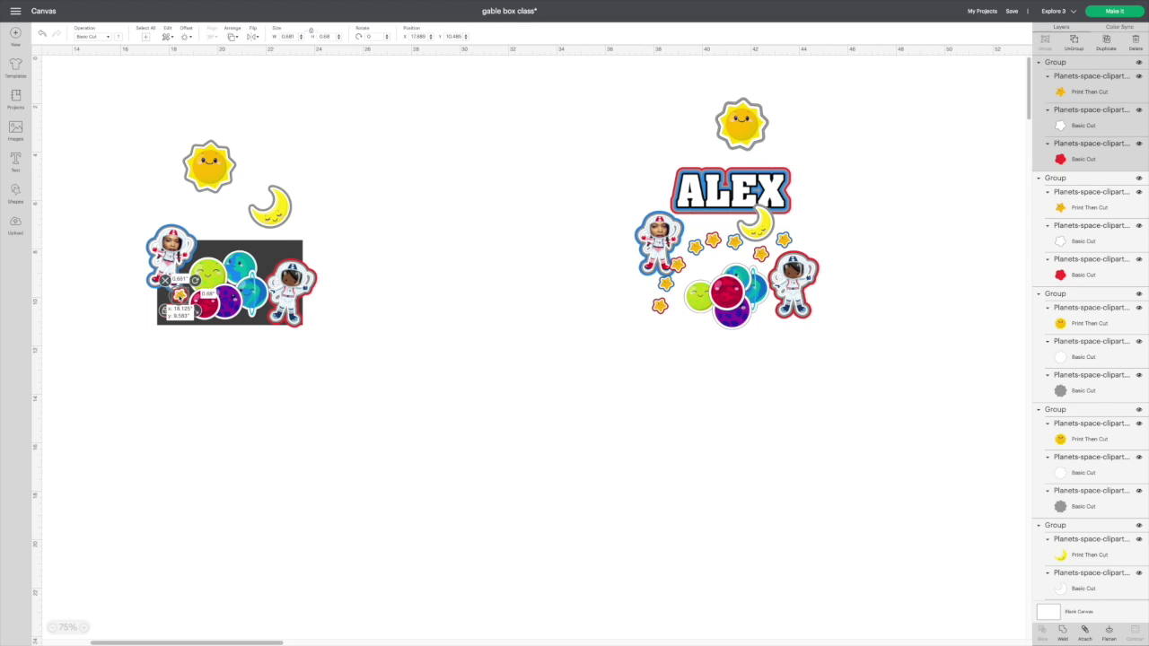
scroll(184, 296, "down", 3)
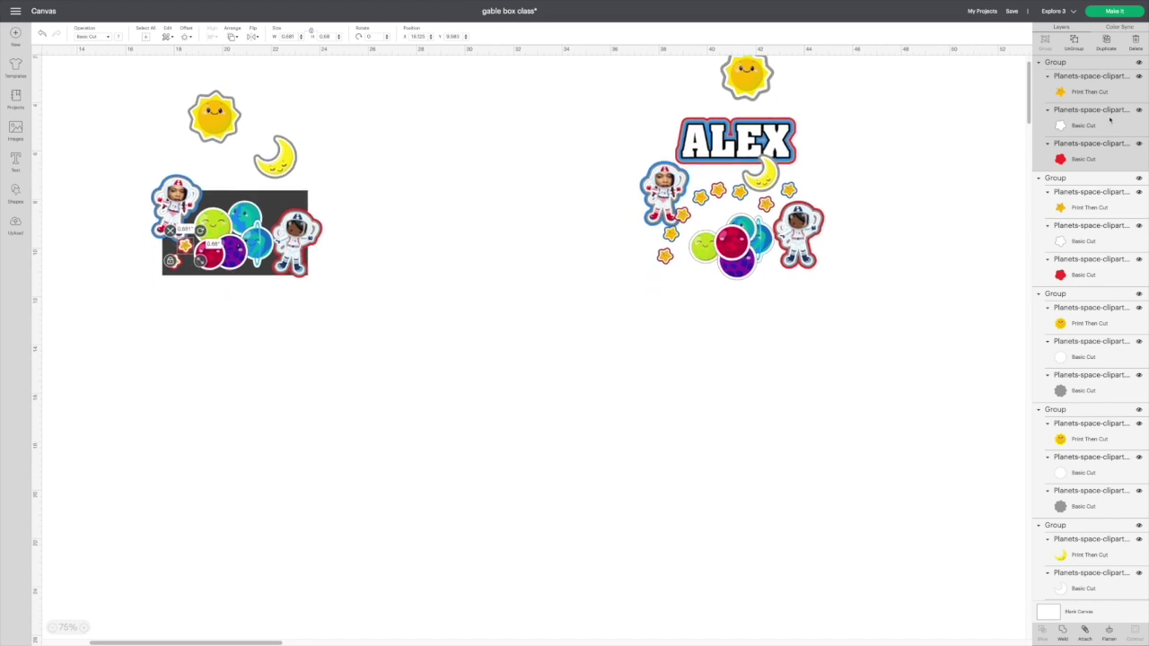
left_click(367, 200)
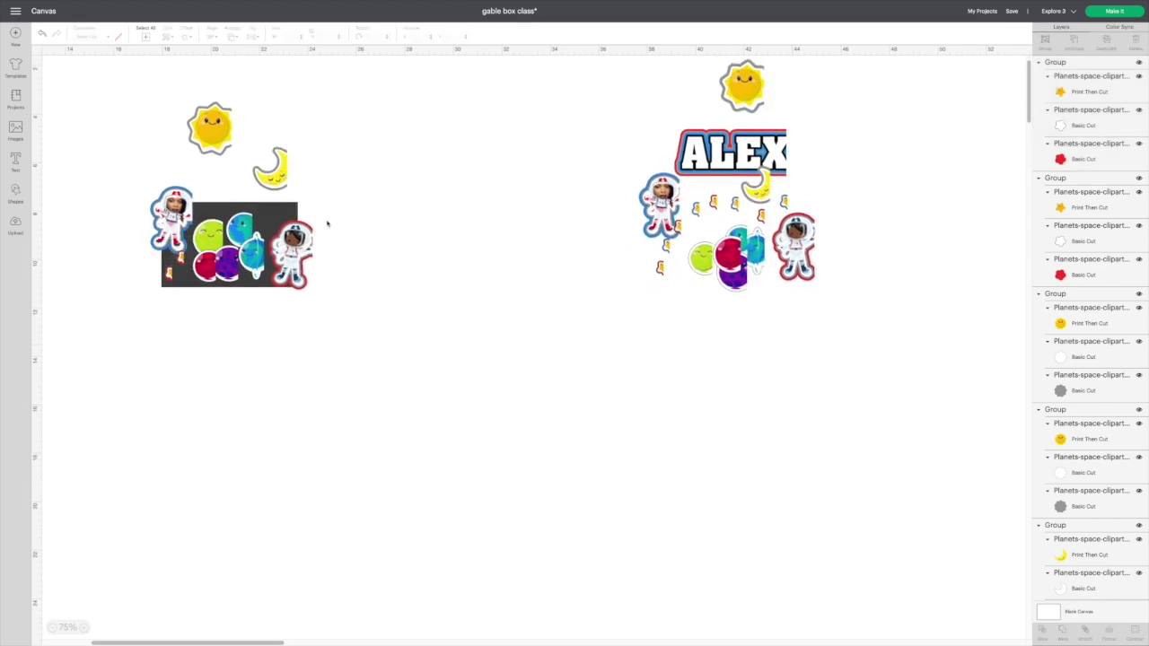
left_click(355, 208)
left_click_drag(297, 217, 285, 217)
left_click(171, 257)
left_click_drag(170, 257, 171, 256)
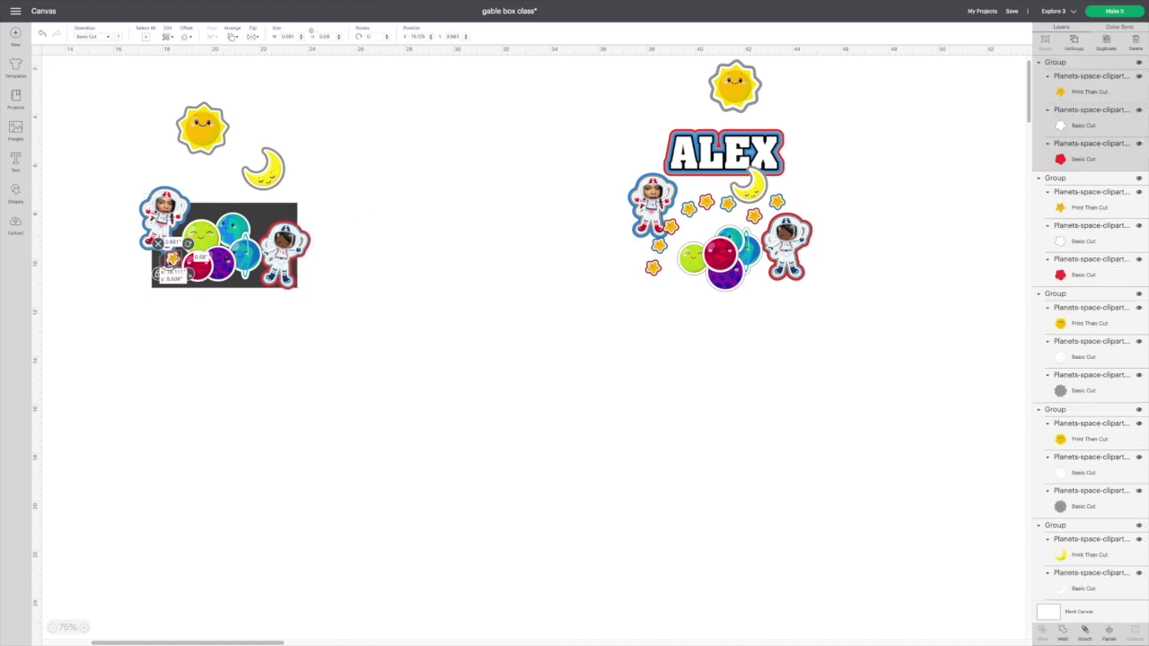
- Color the outer offset layer of the duplicated star blue, leaving its group above and to the right of the red-outlined star
left_click(1066, 163)
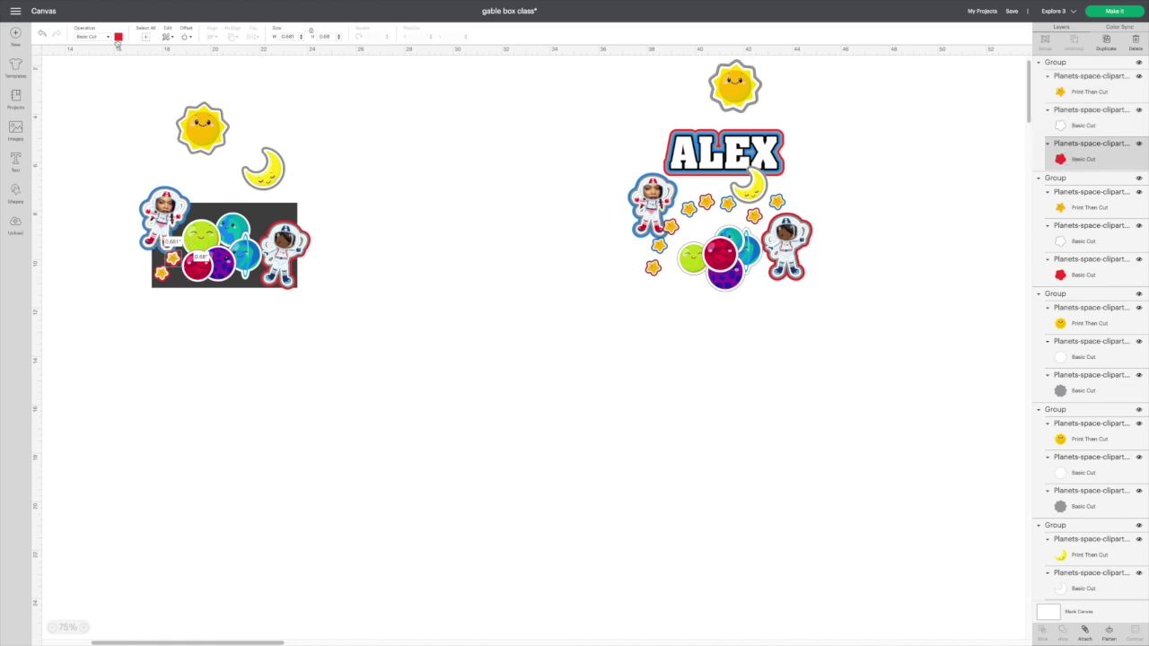
left_click(118, 37)
left_click(173, 75)
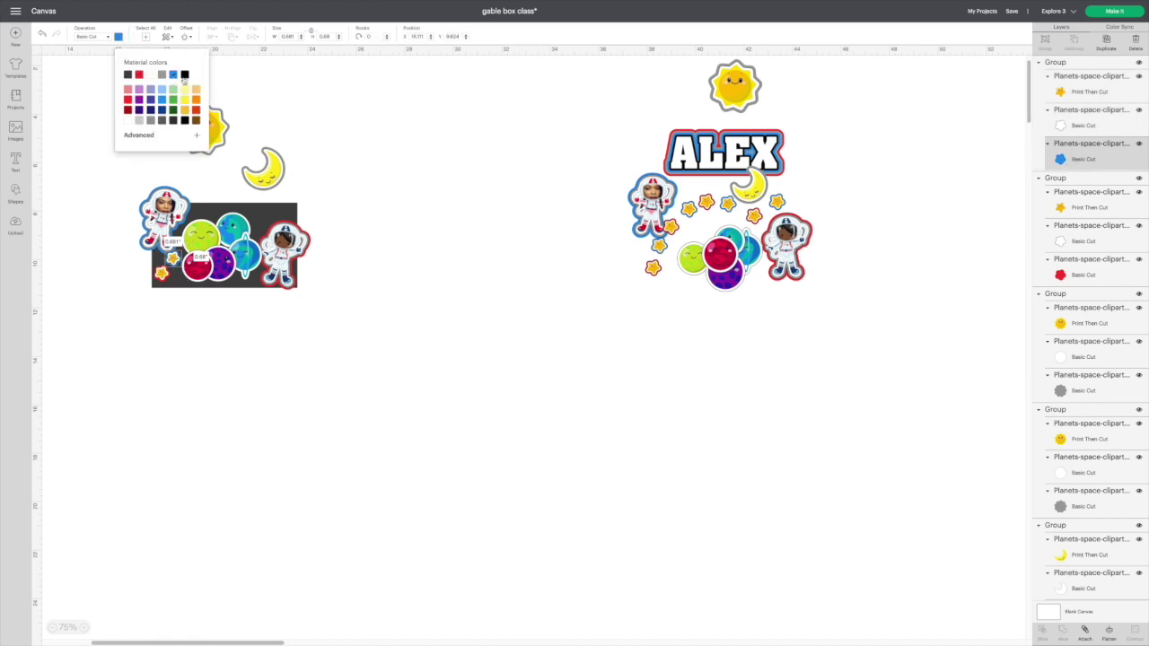
left_click(134, 267)
left_click(161, 274)
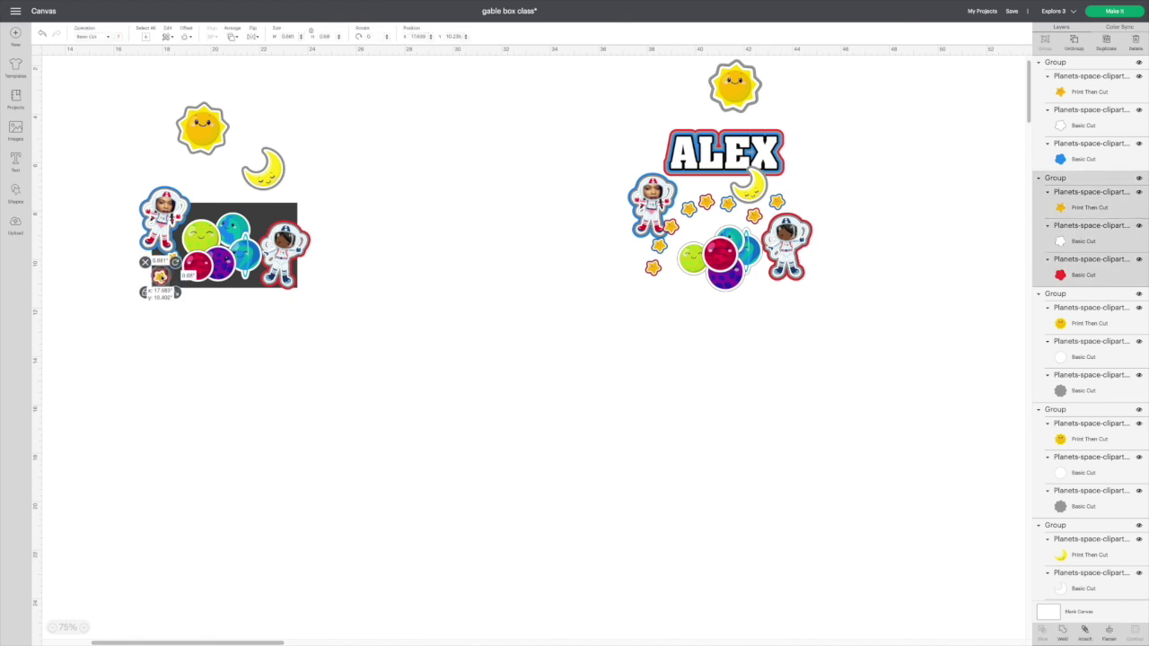
left_click(391, 272)
left_click_drag(160, 277, 172, 263)
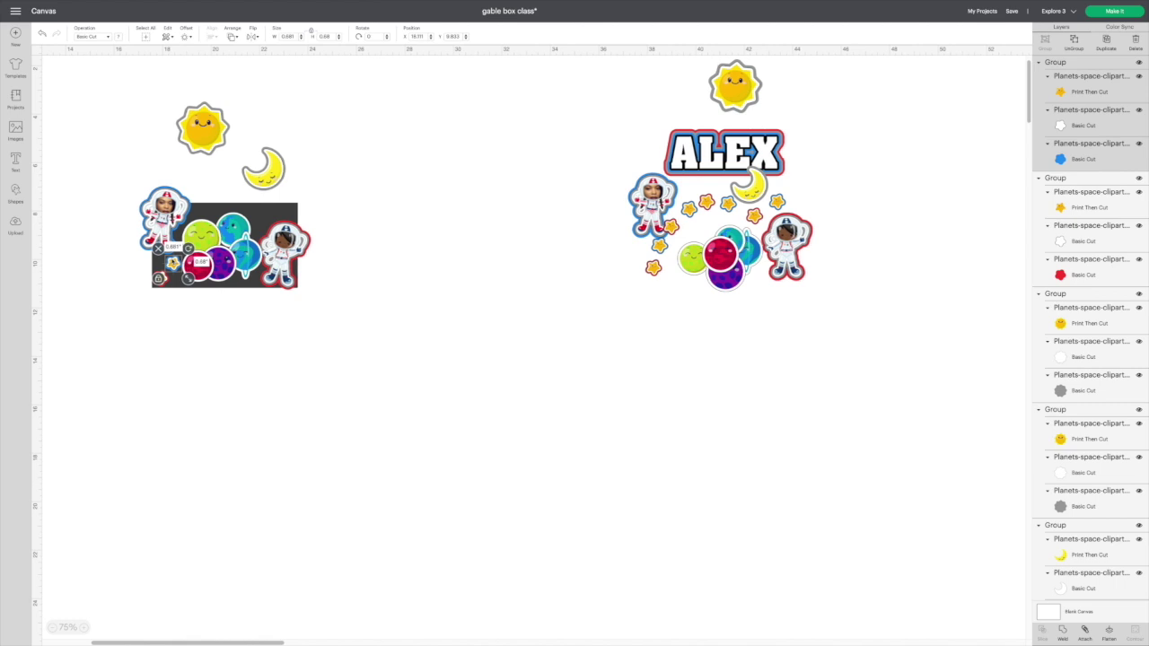
- Duplicate the red-outlined star group three times
left_click(163, 280)
right_click(165, 284)
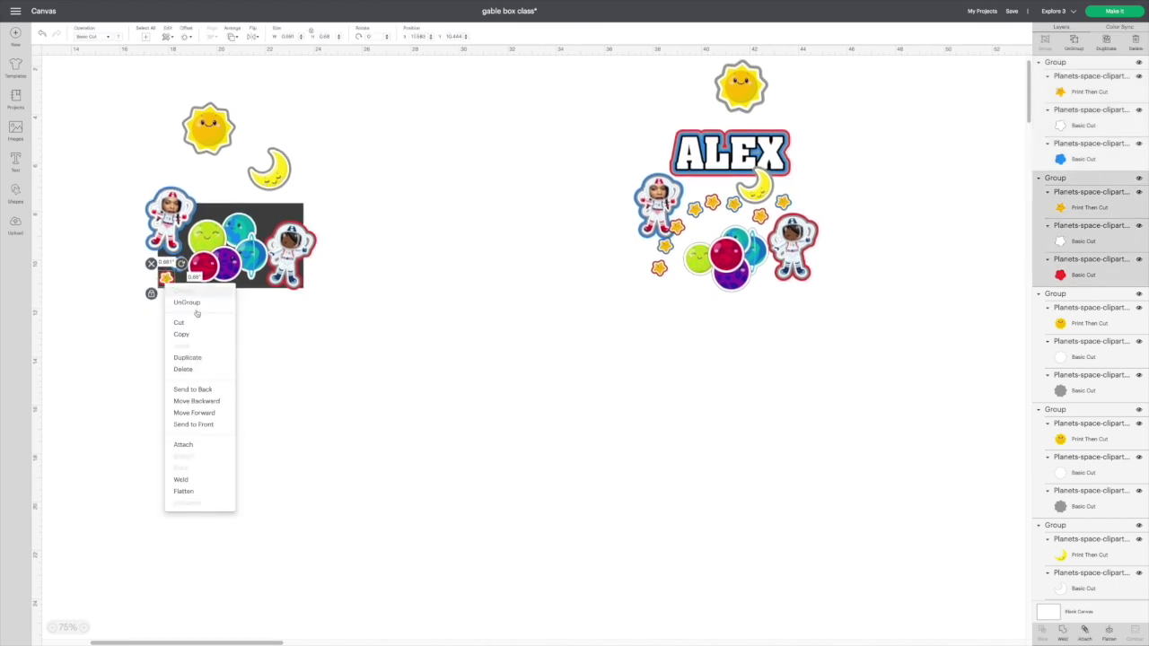
left_click(197, 357)
right_click(173, 284)
left_click(205, 359)
right_click(178, 287)
left_click(205, 368)
- Duplicate the blue-outlined star group three times and place the last copy just below the panel
right_click(178, 266)
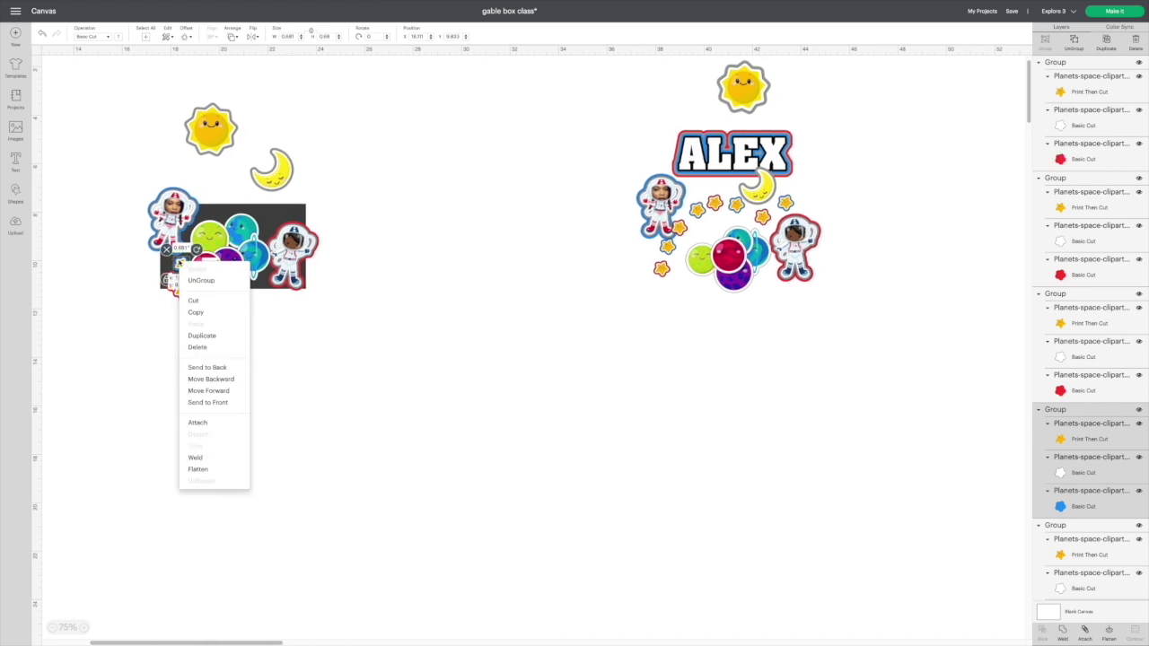
left_click(218, 336)
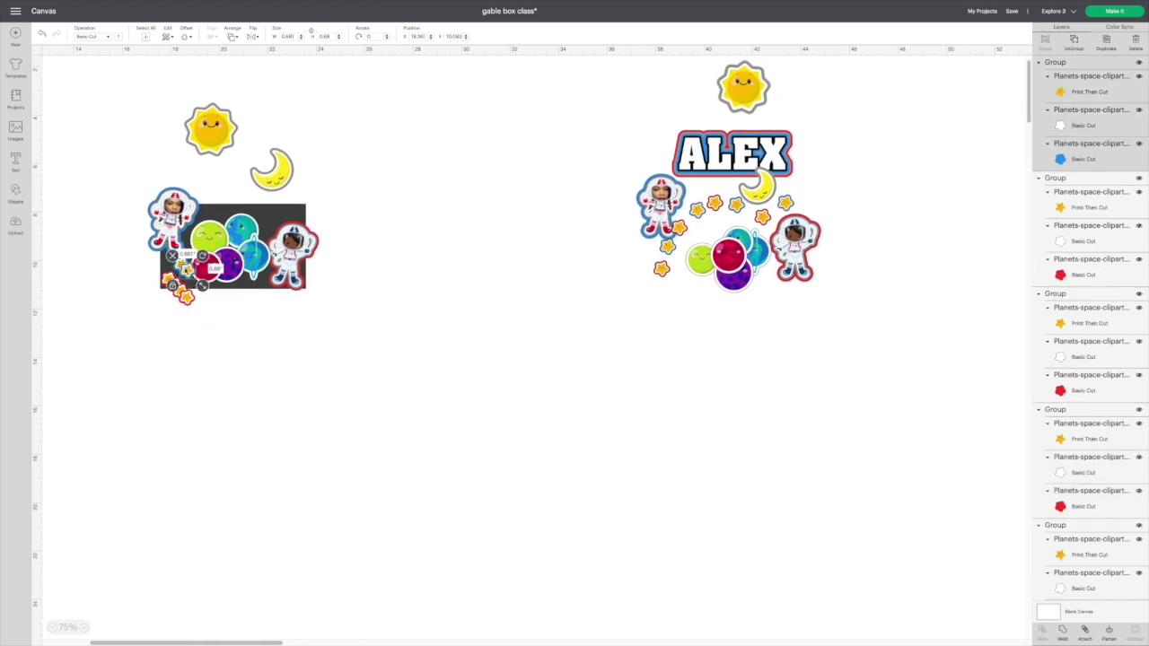
right_click(179, 280)
left_click(213, 340)
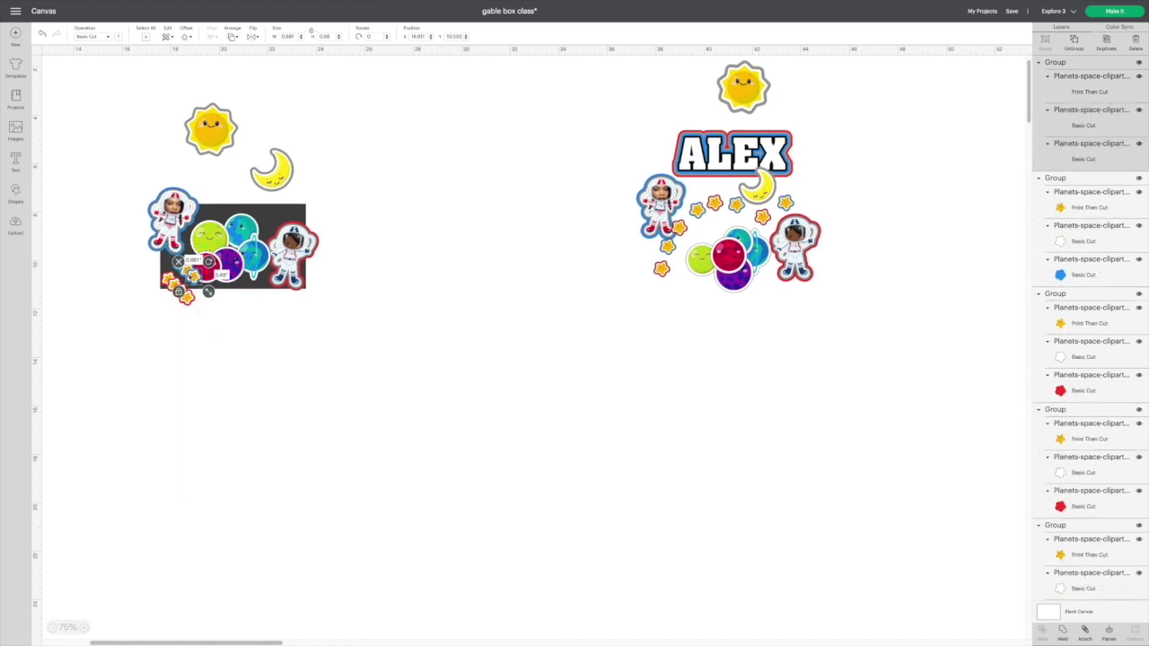
right_click(185, 280)
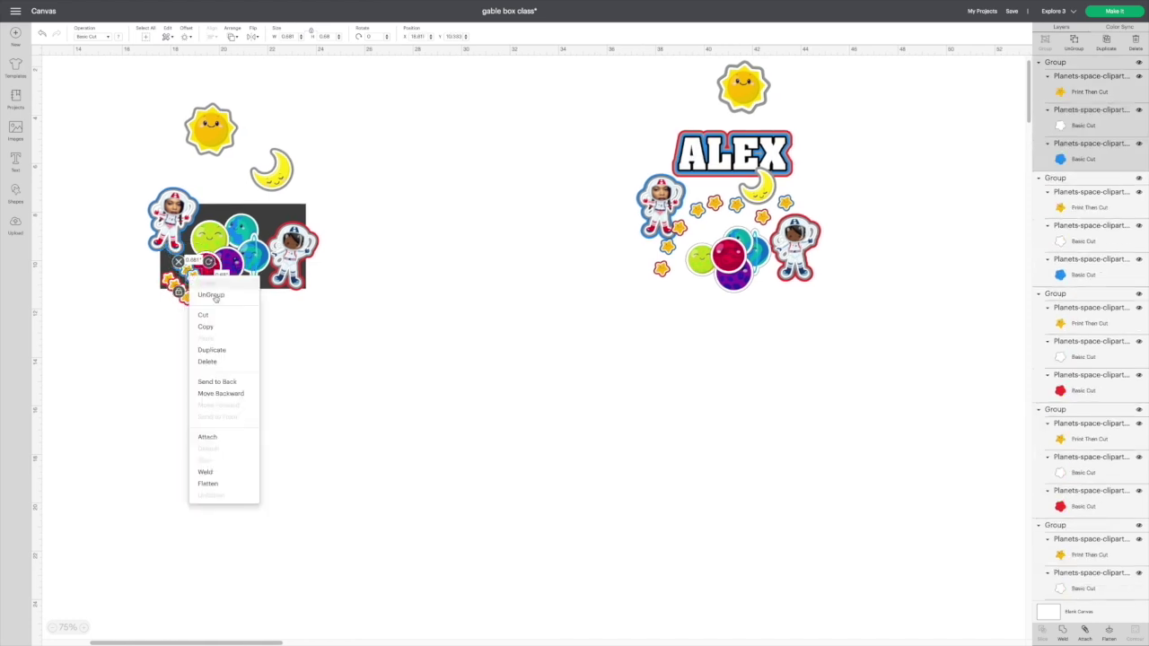
left_click(228, 351)
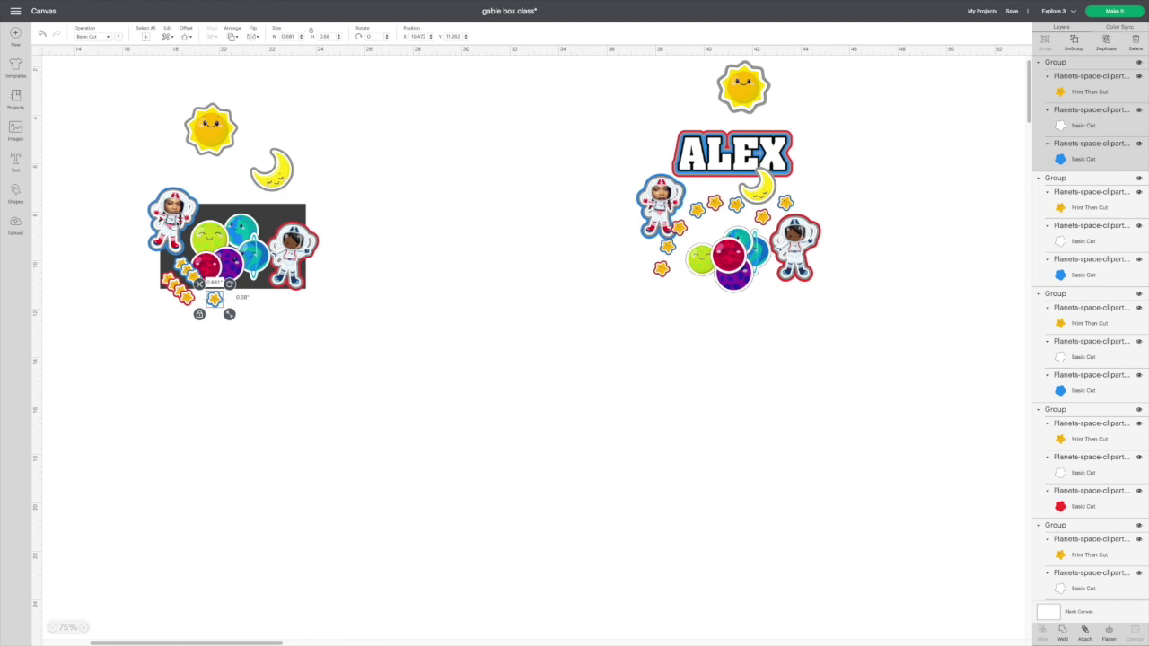
- Arrange the stars in an arc from the panel's lower-left corner over the planets to the red-outlined astronaut, alternating red and blue outlines
left_click(172, 217)
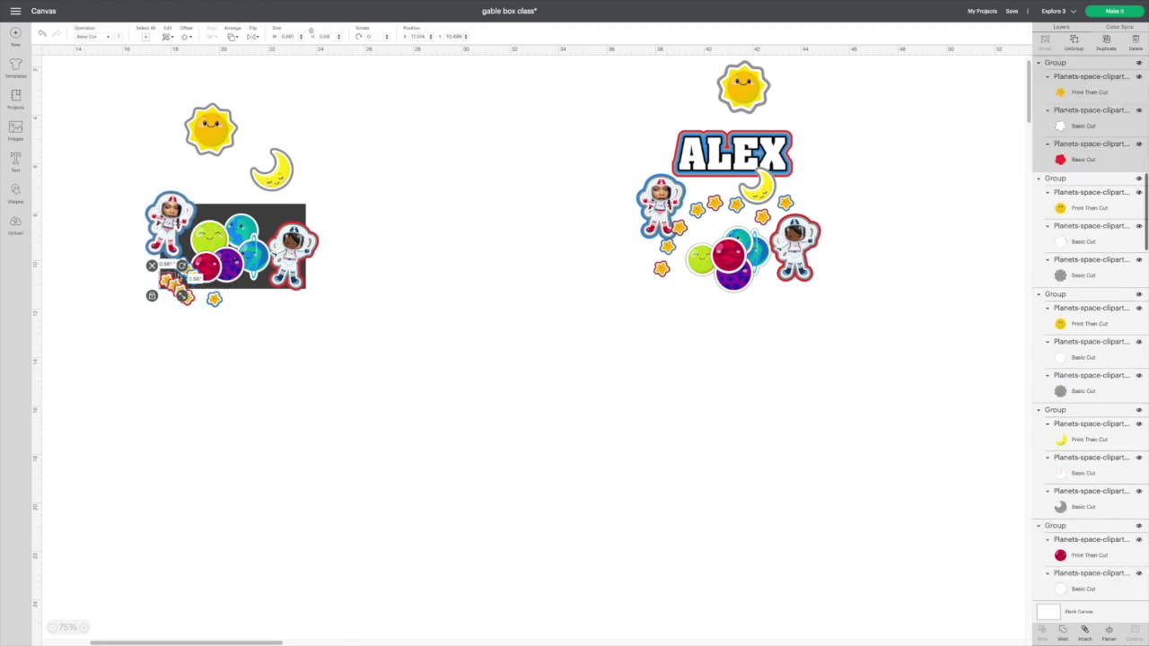
left_click(371, 249)
left_click_drag(157, 265, 185, 227)
left_click_drag(191, 292, 217, 217)
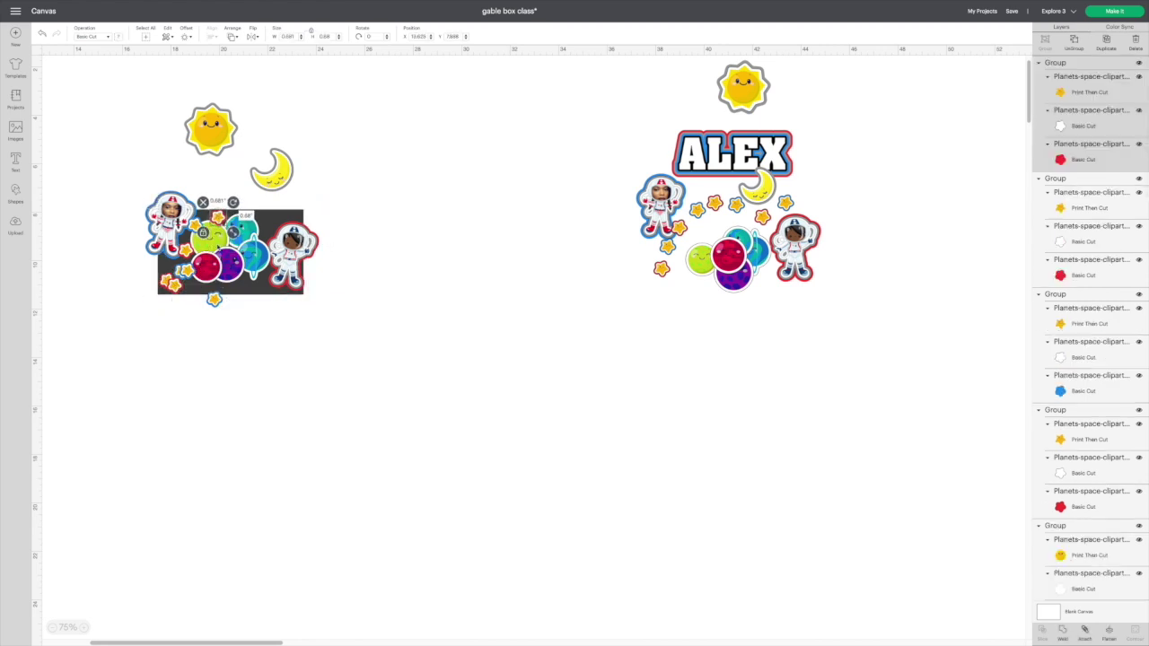
left_click_drag(214, 298, 287, 215)
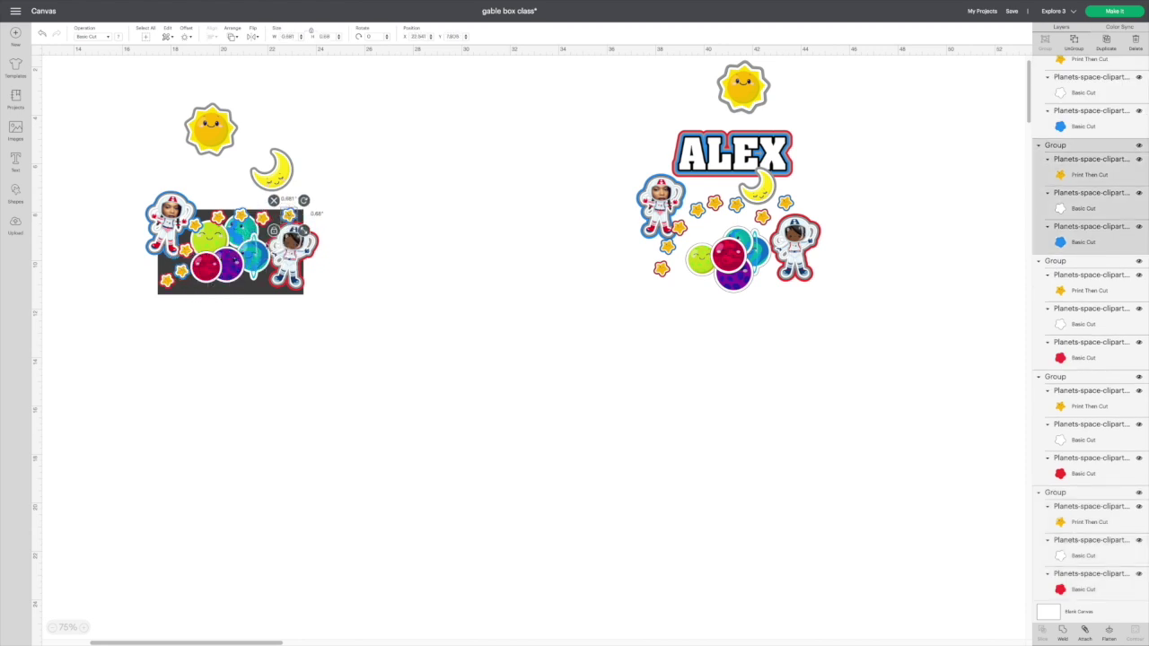
- Add a text object reading ALEX to the canvas
scroll(544, 171, "left", 2)
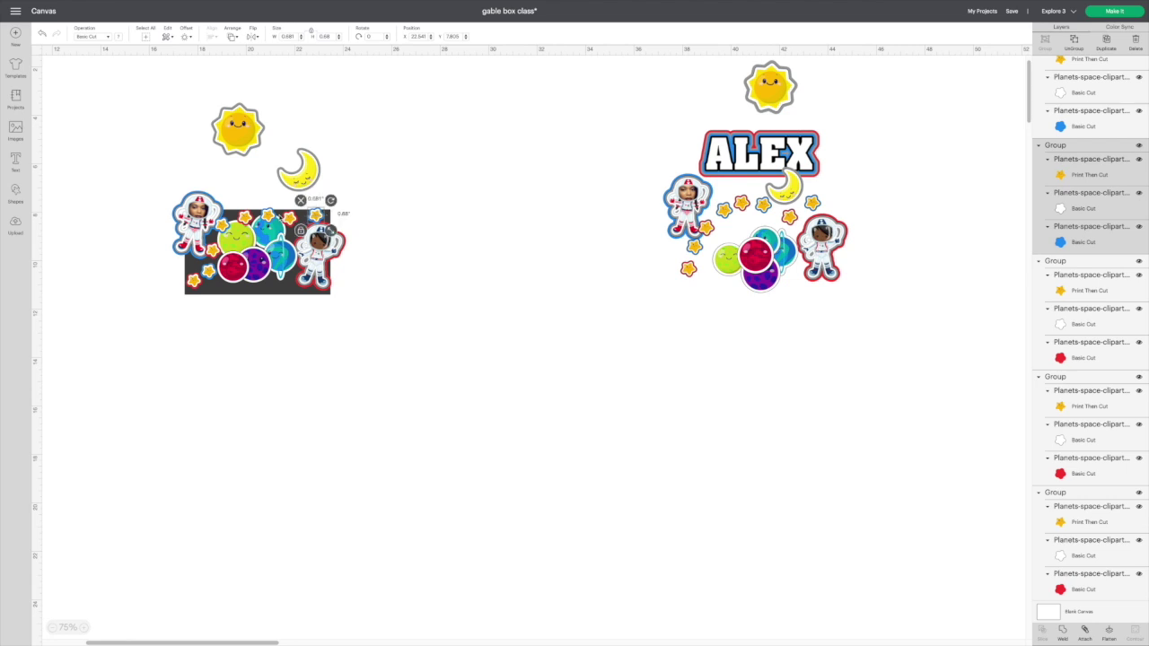
scroll(280, 218, "left", 1)
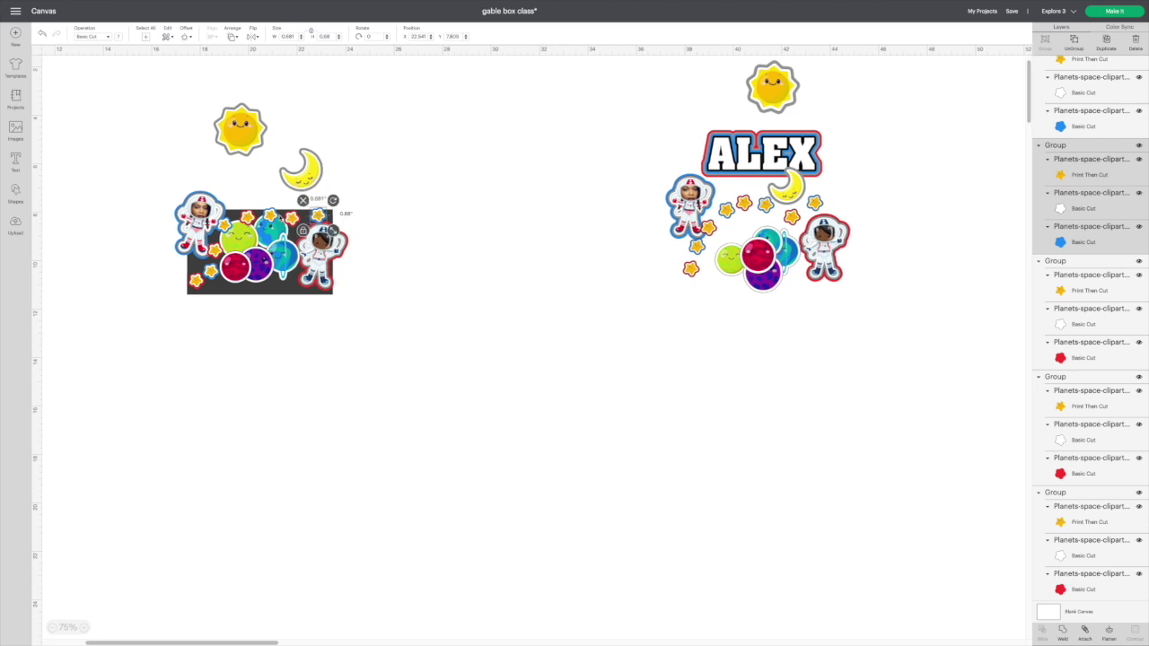
scroll(285, 152, "down", 2)
scroll(233, 153, "left", 1)
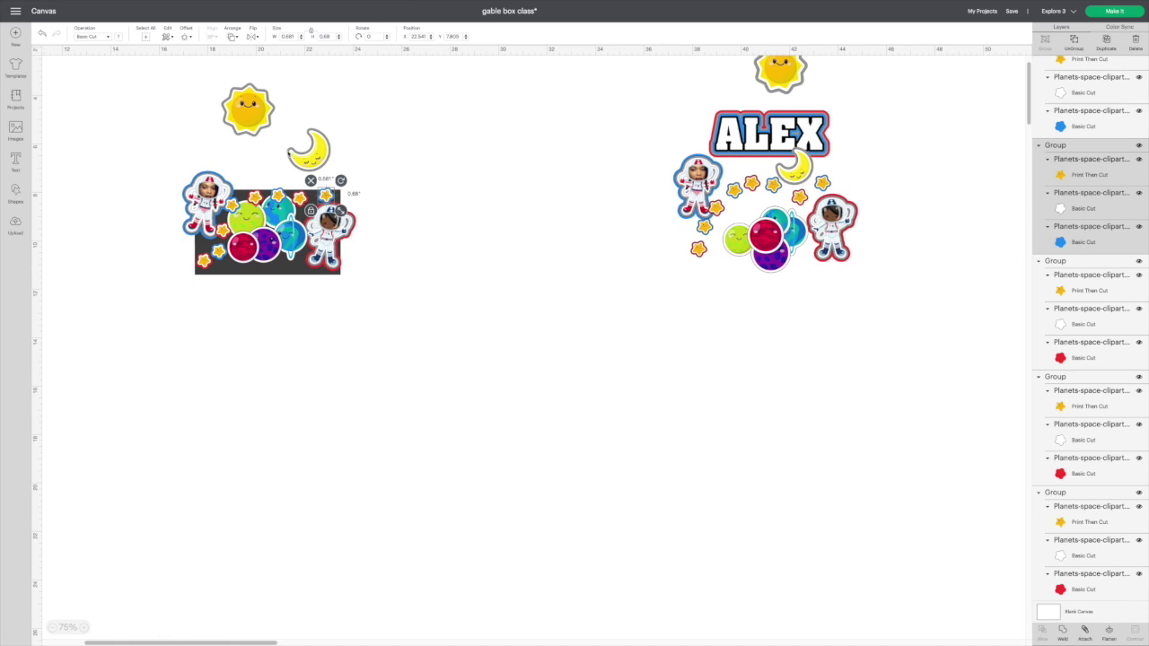
left_click(17, 167)
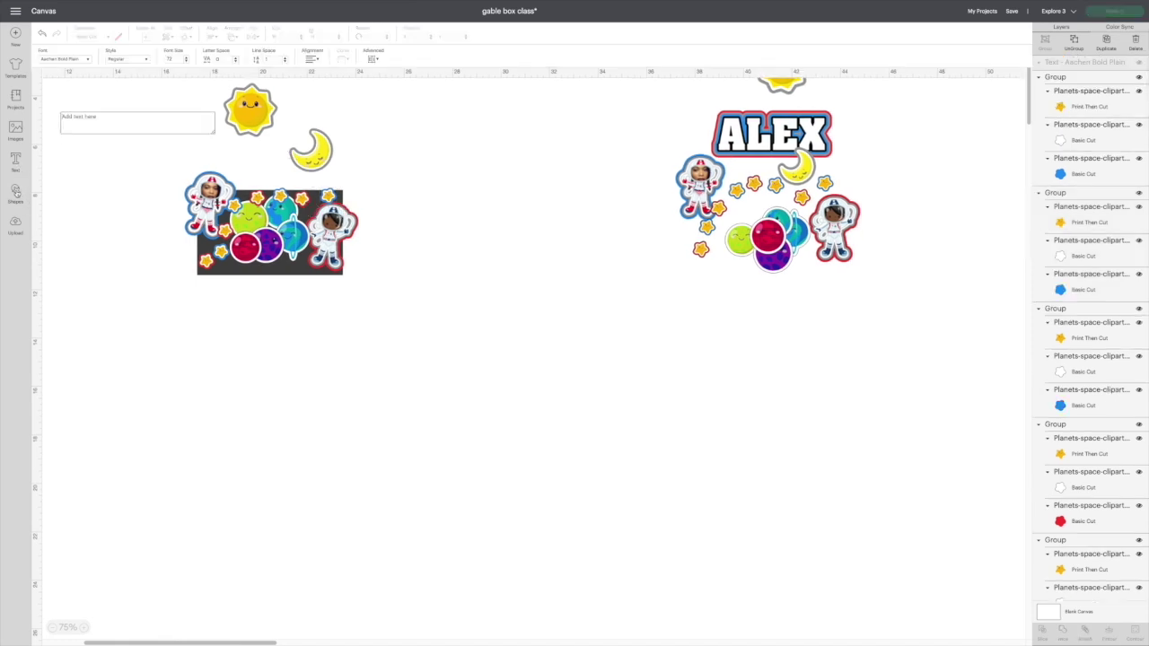
type("ALEX")
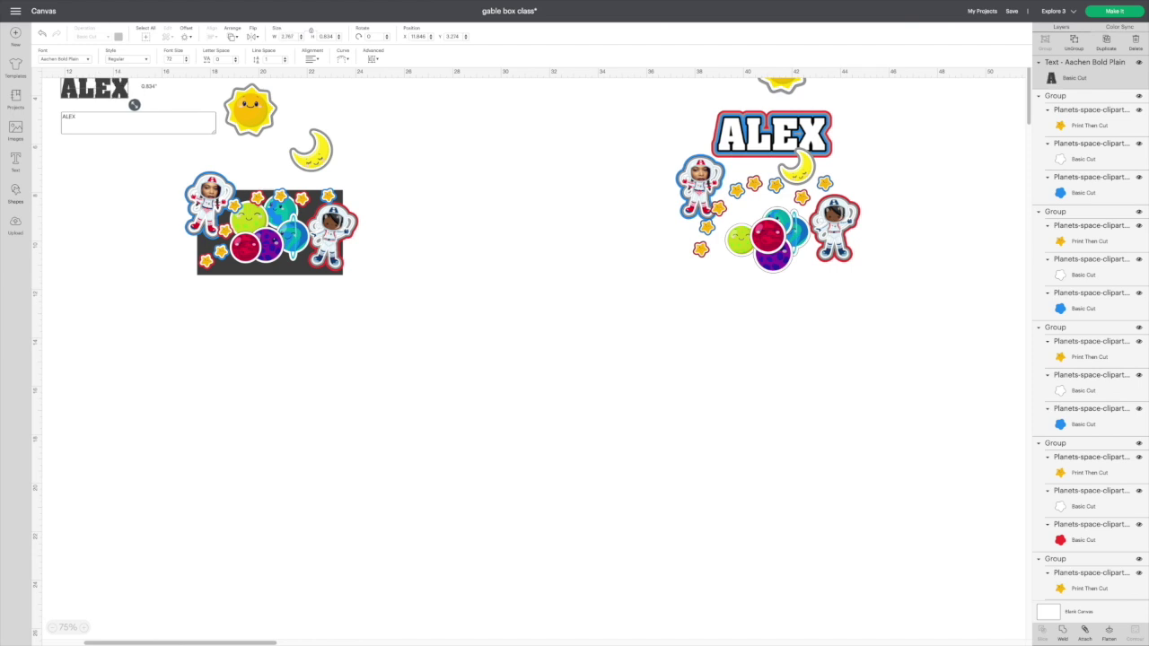
- Enlarge the ALEX text to about 3.81 by 1.15 in and place it to the left of the sun
scroll(53, 71, "down", 1)
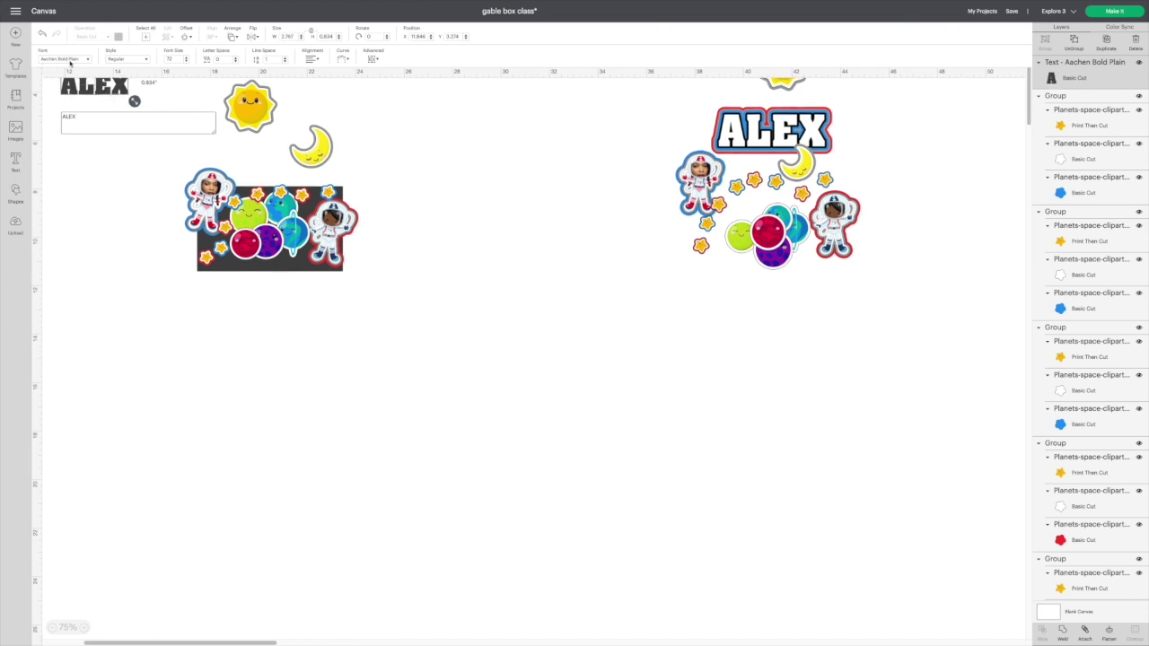
left_click(90, 92)
left_click_drag(91, 93, 190, 176)
left_click(86, 628)
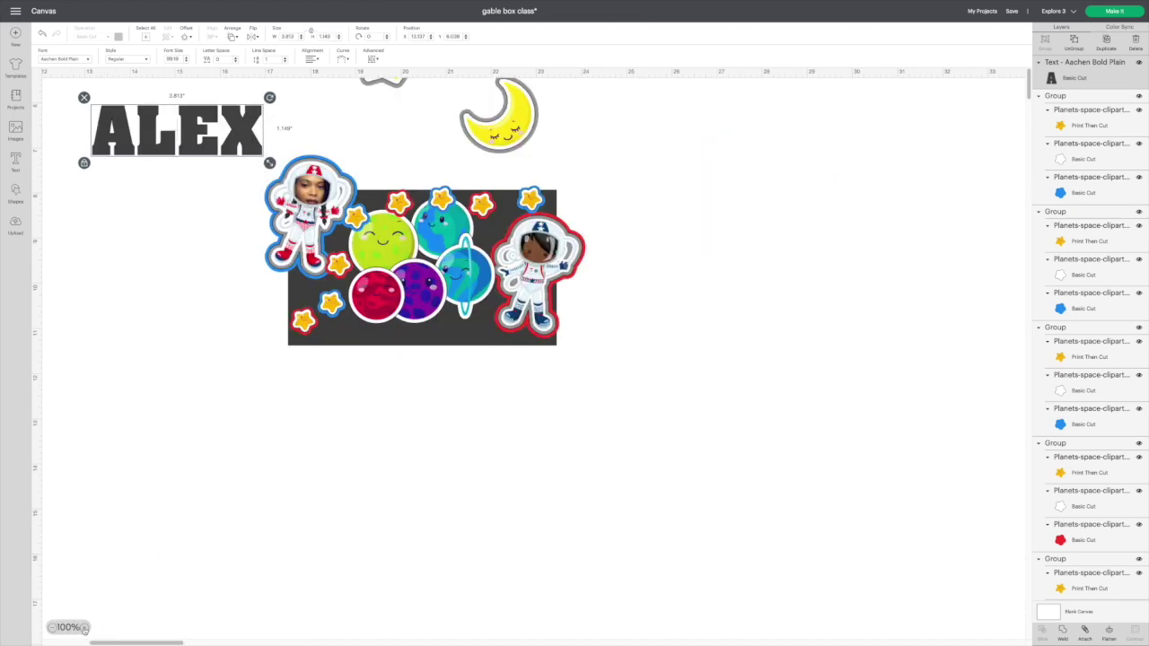
scroll(242, 232, "up", 3)
left_click_drag(242, 232, 263, 117)
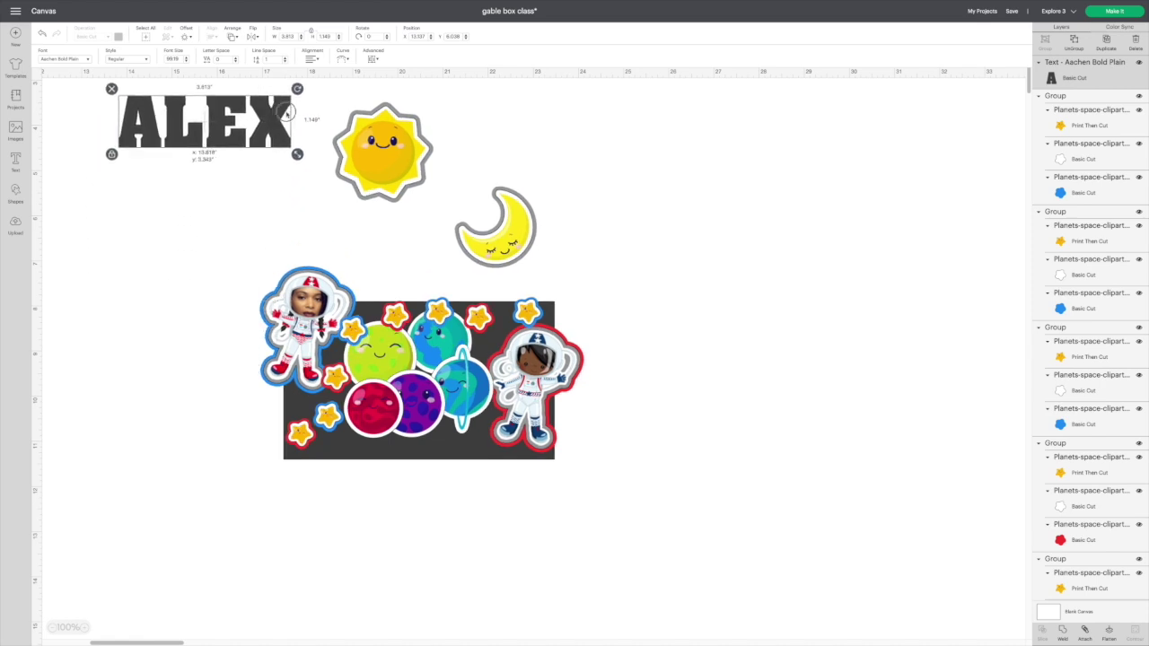
- Move the ALEX text beside the blue-outlined astronaut and offset it by 0.083 in with rounded corners and welded offsets
left_click(186, 38)
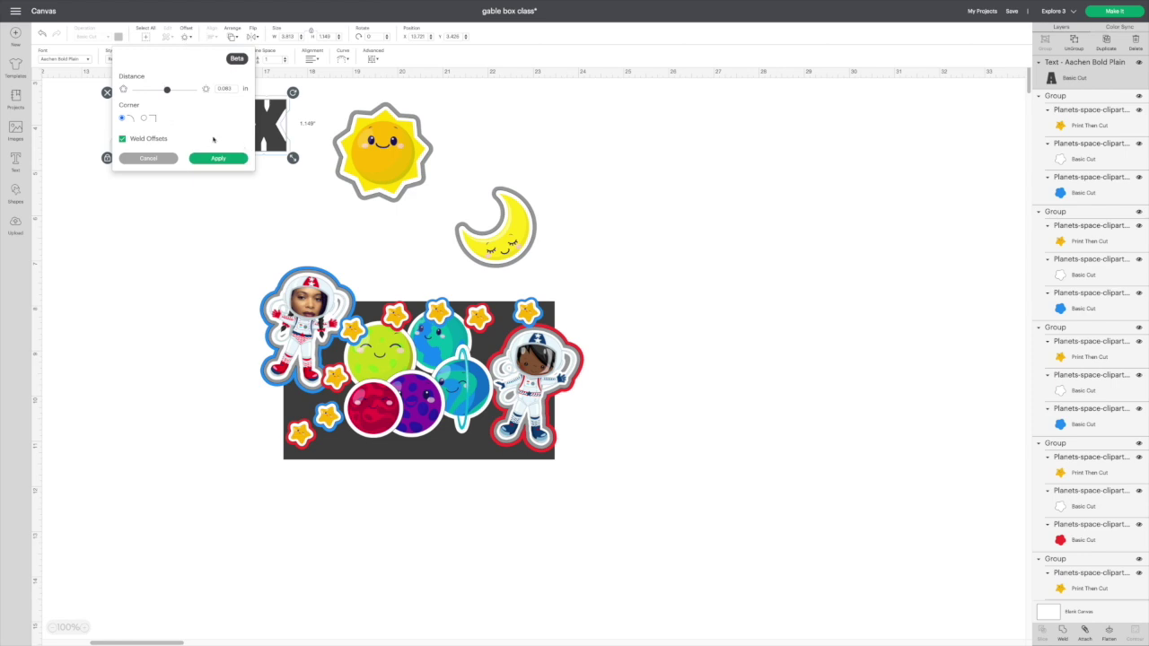
left_click(270, 141)
left_click_drag(233, 123, 194, 299)
left_click(186, 38)
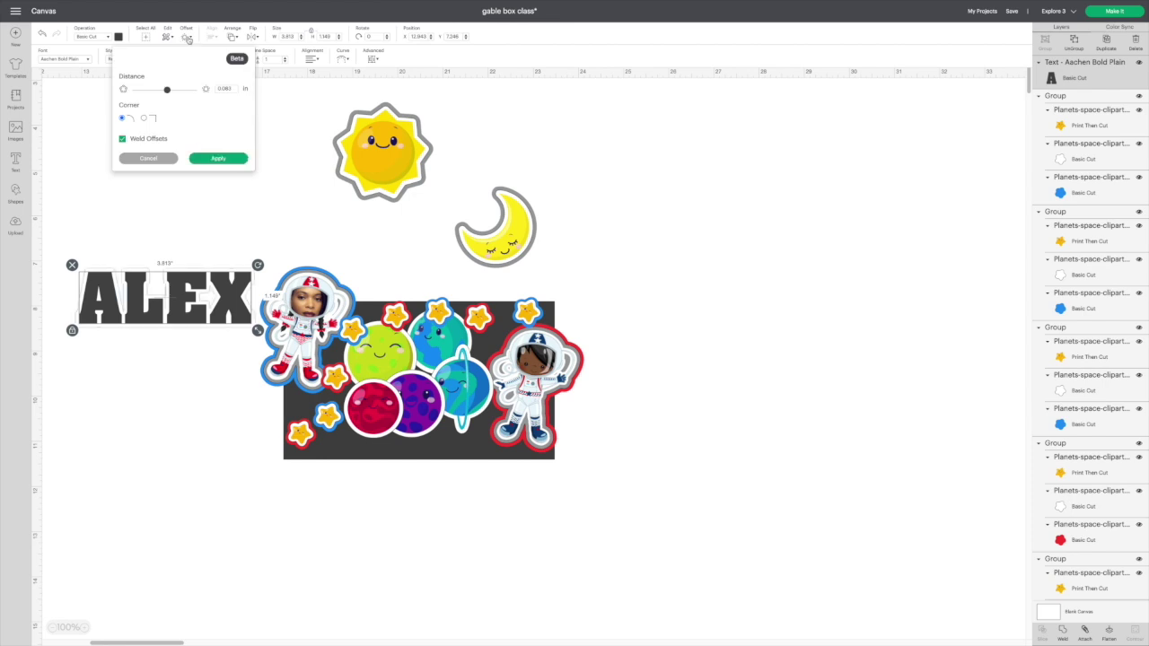
left_click(219, 159)
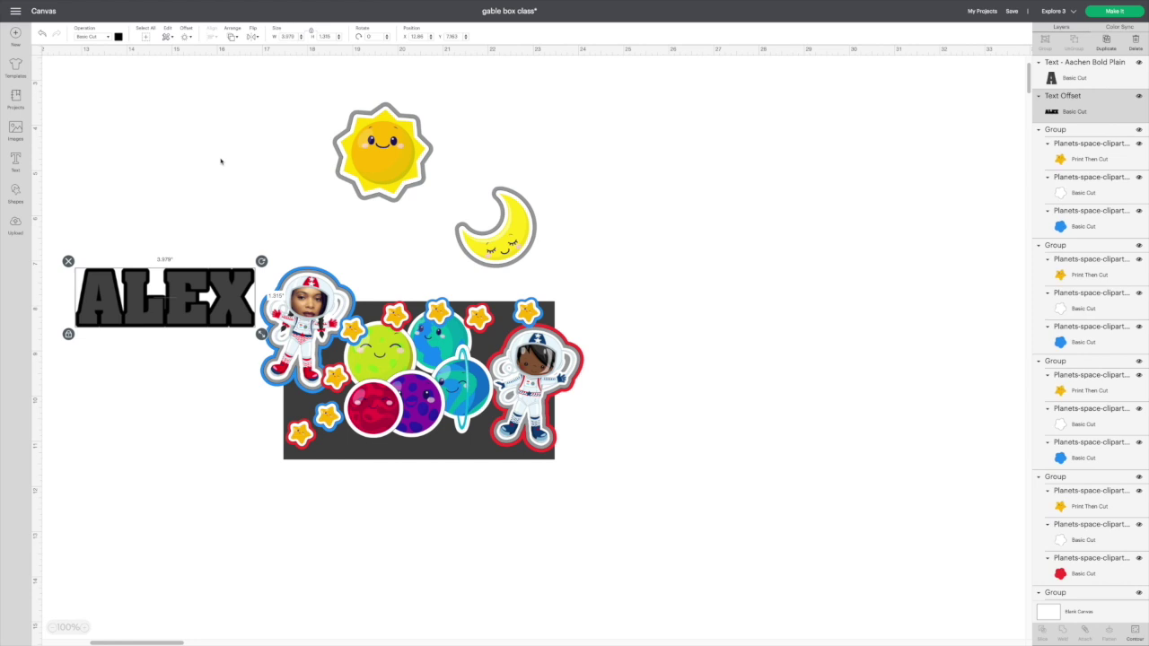
- Color the ALEX lettering white
left_click(164, 298)
left_click(117, 37)
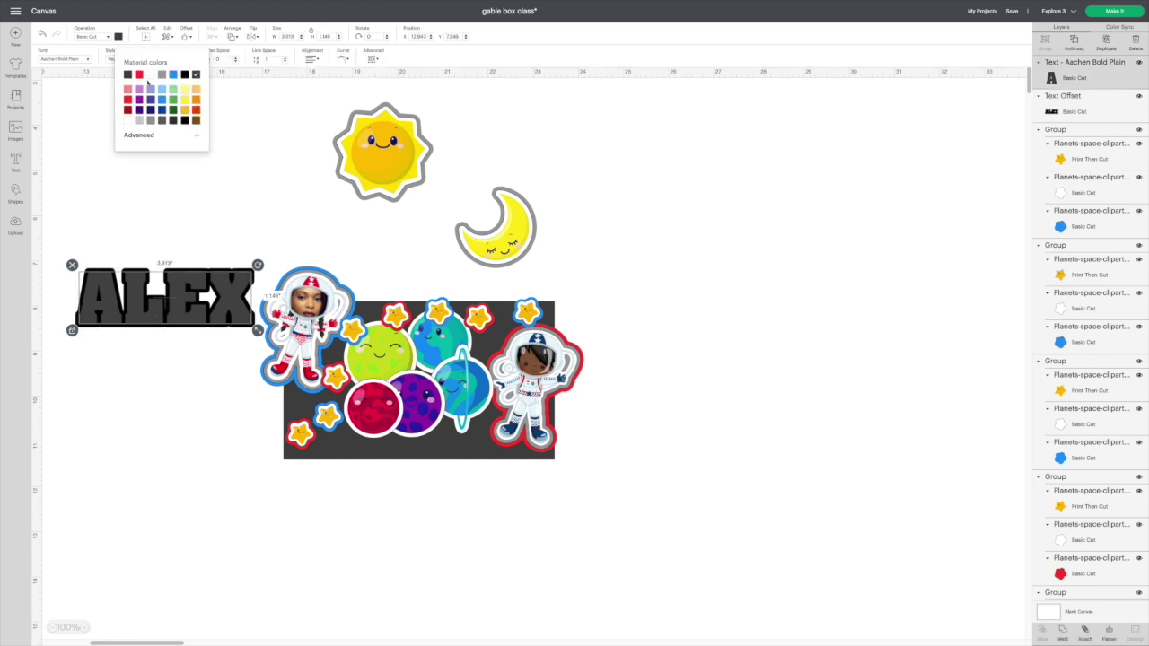
left_click(150, 76)
- Create a second ALEX outline by offsetting the black offset layer
left_click(253, 278)
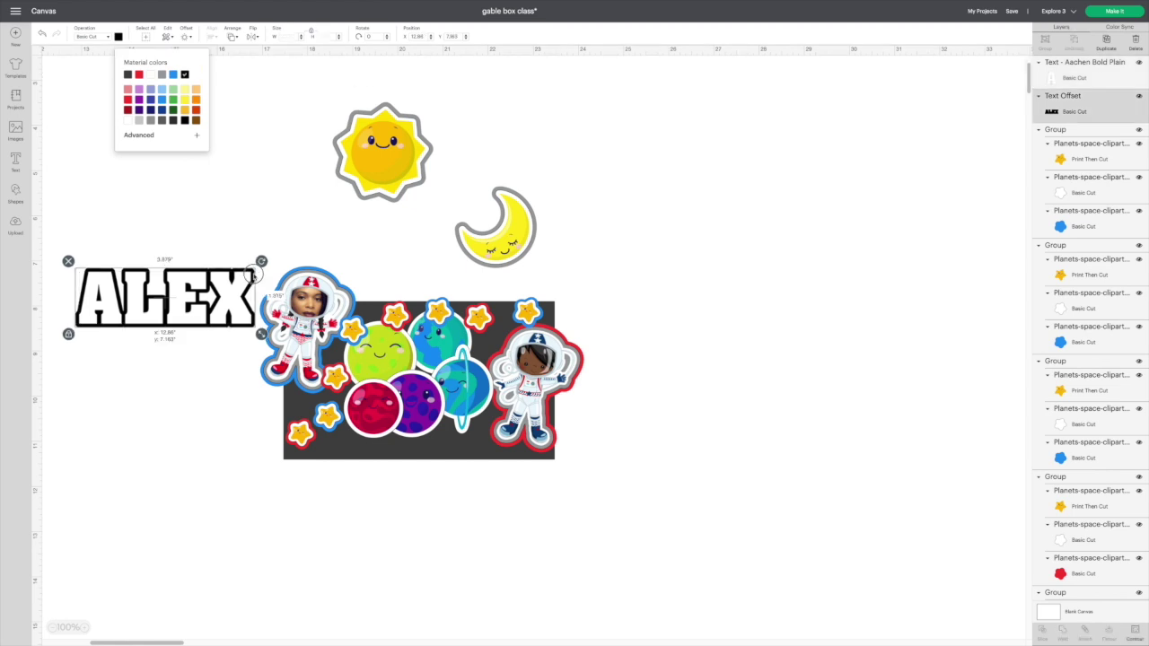
left_click(187, 37)
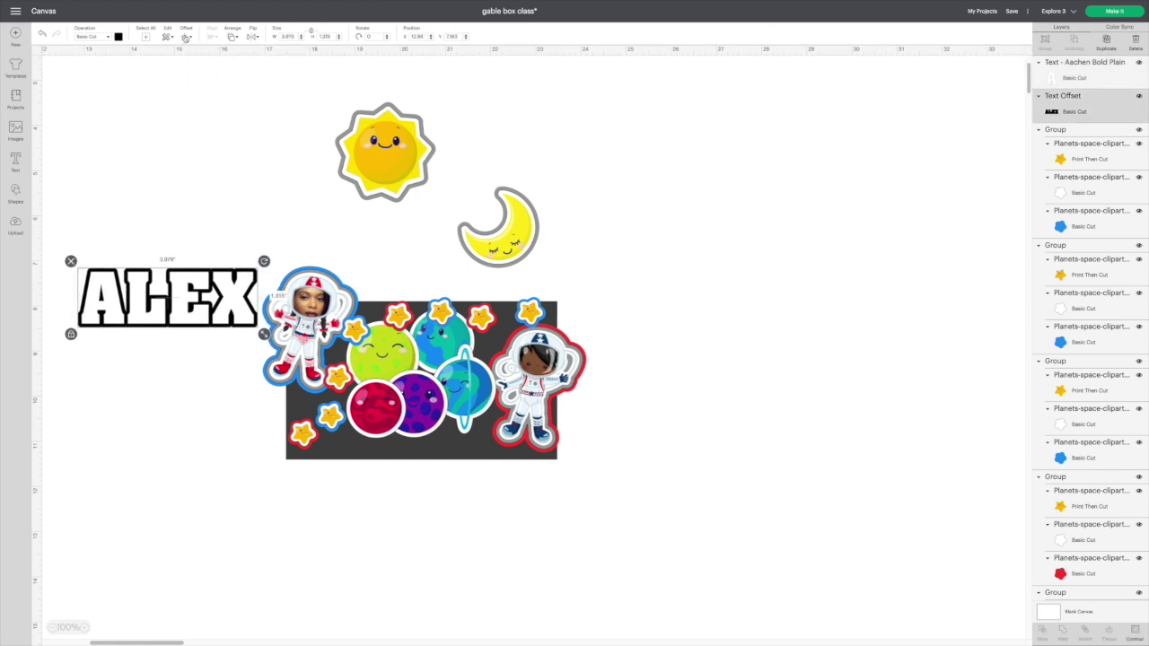
left_click(226, 141)
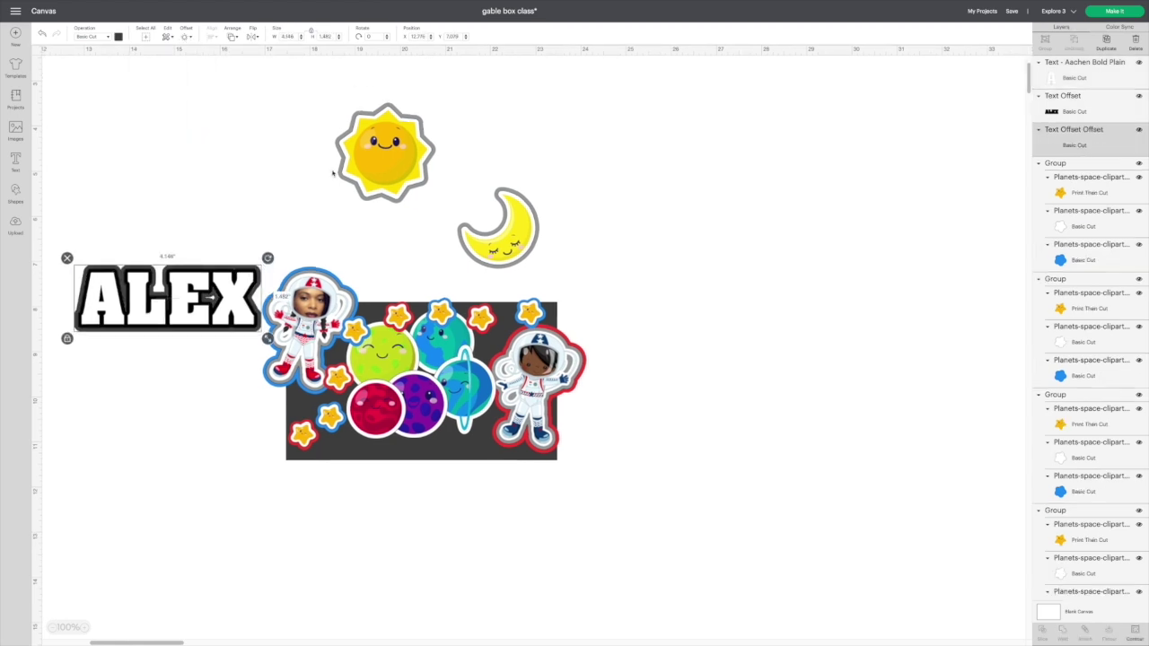
- Add two more successive rounded offsets around ALEX, the outermost at 0.083 in, following the layering of the original ALEX design
scroll(760, 290, "right", 15)
scroll(755, 292, "right", 2)
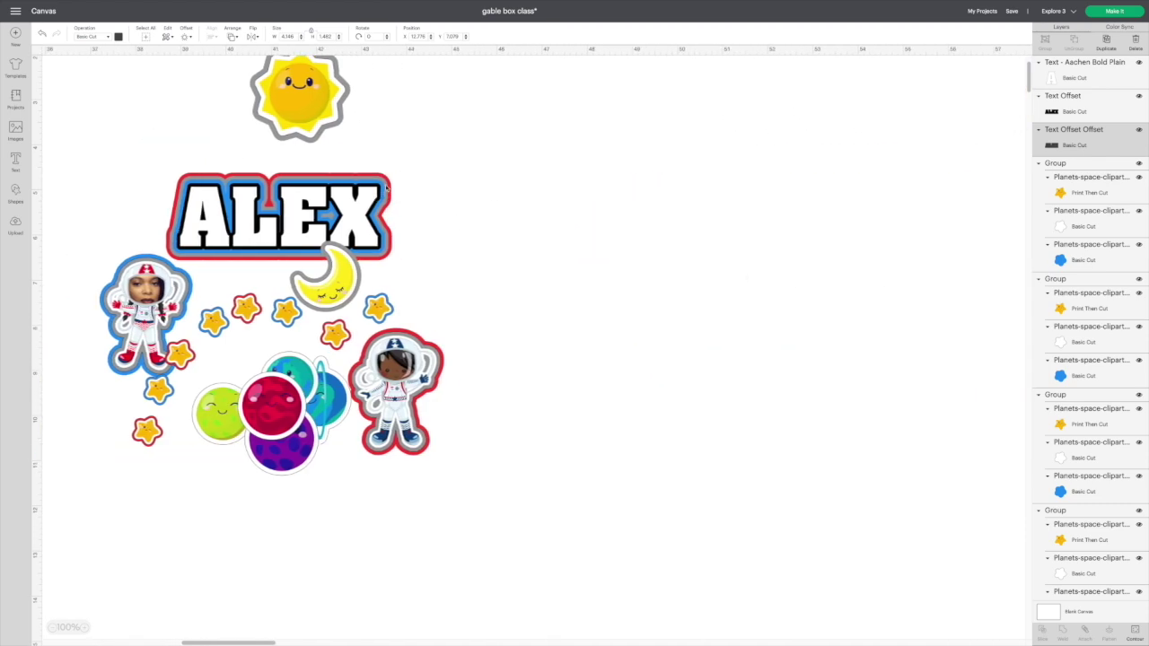
scroll(382, 191, "left", 20)
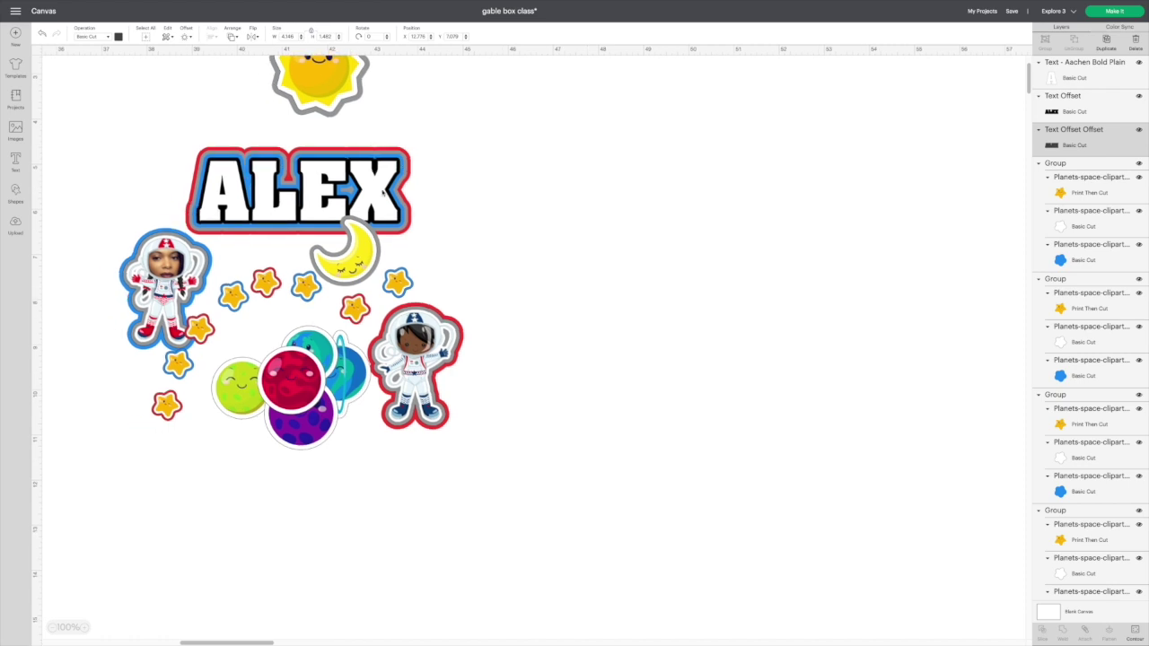
scroll(384, 192, "left", 3)
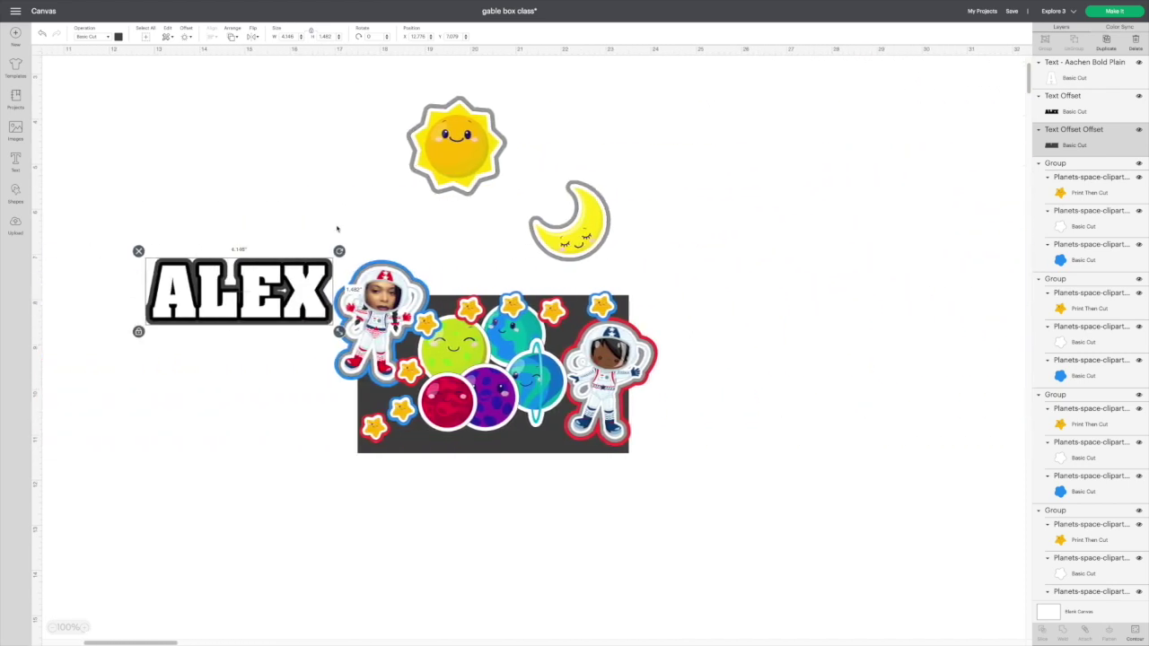
left_click(184, 37)
left_click(225, 141)
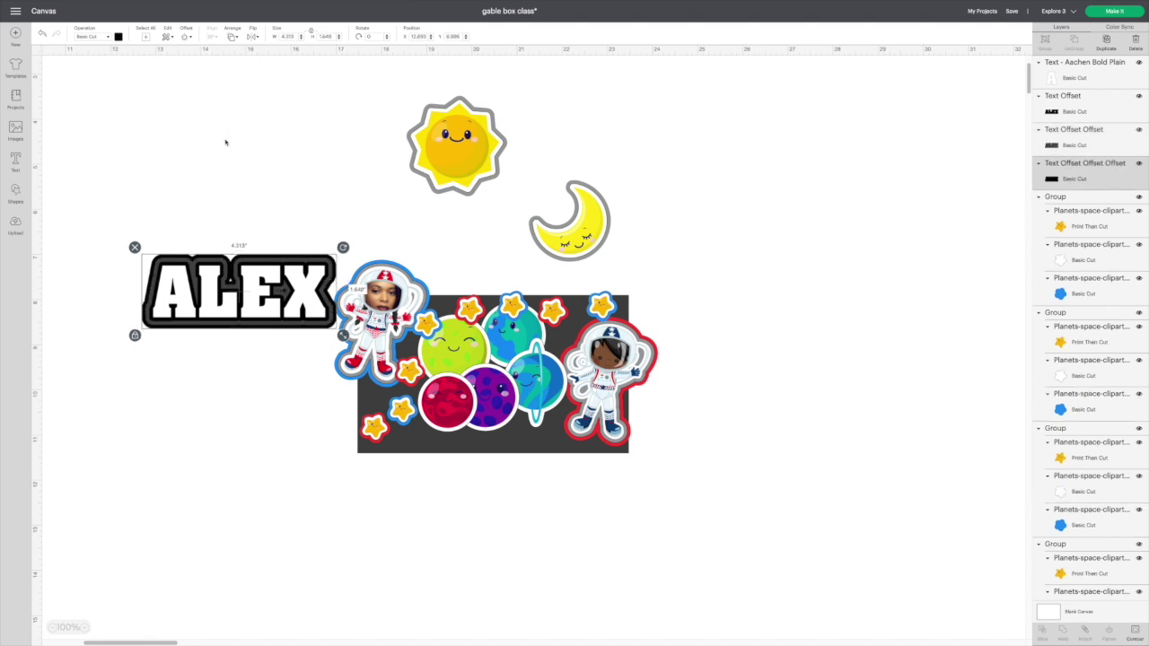
left_click(185, 37)
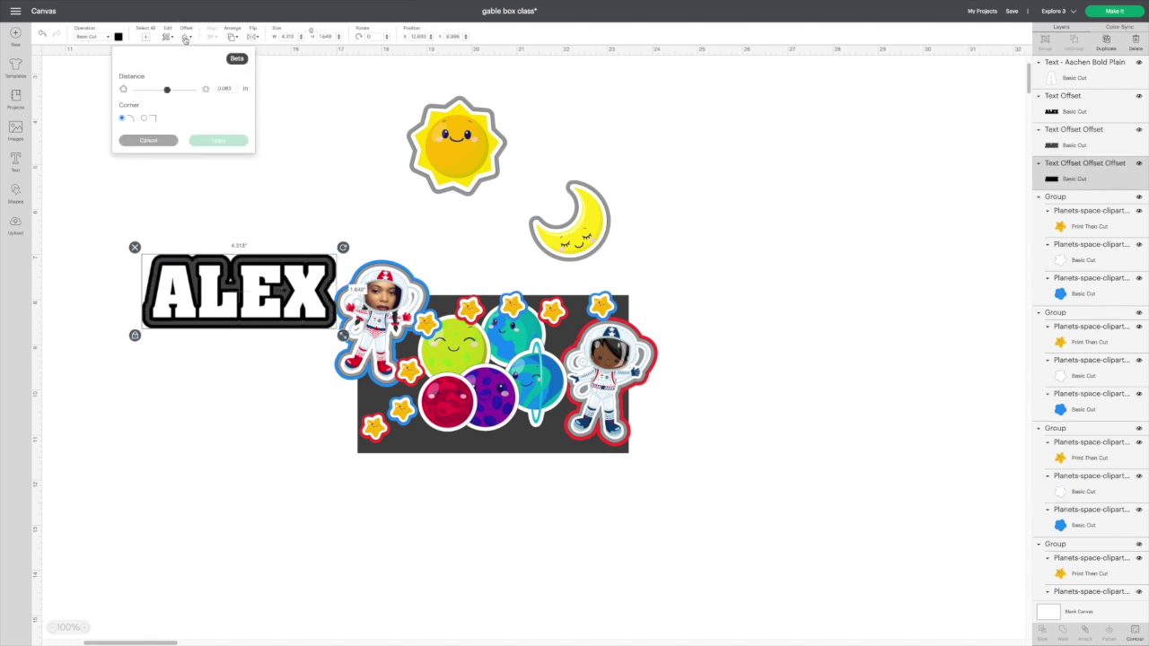
left_click(220, 140)
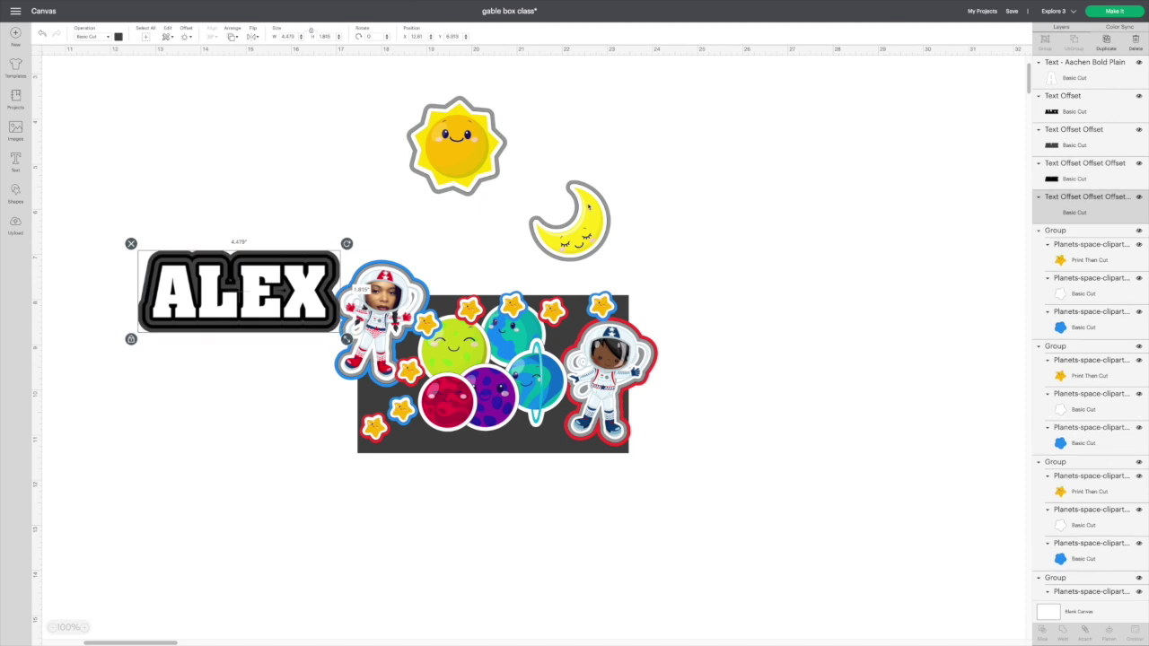
scroll(768, 230, "right", 6)
scroll(768, 231, "right", 3)
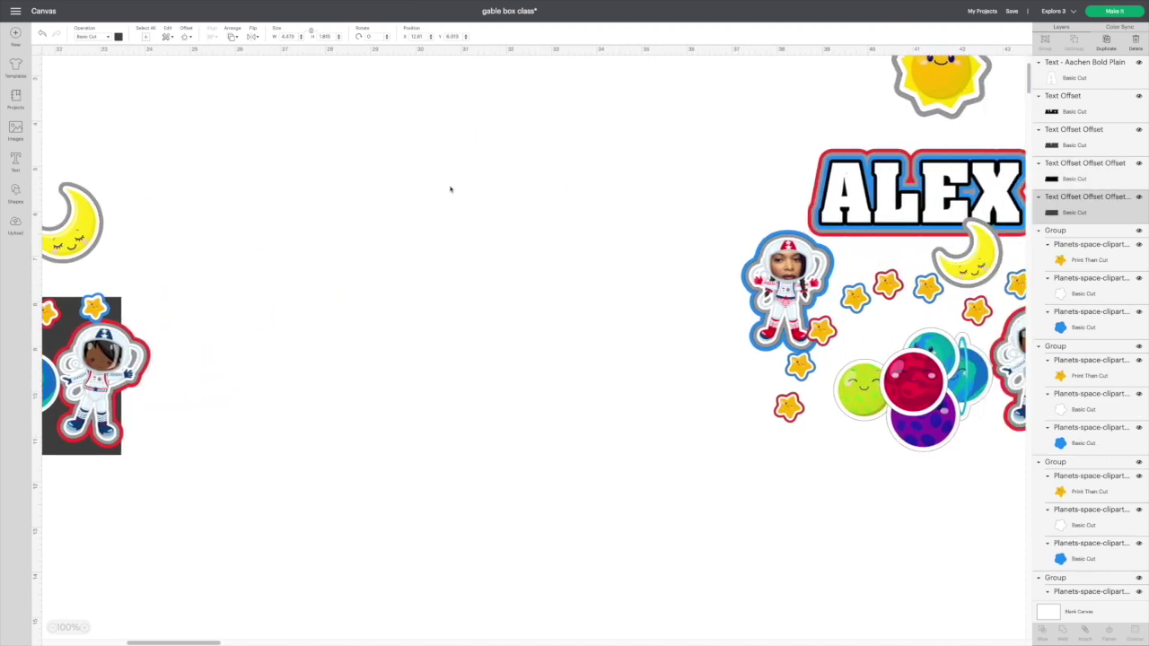
- Color the second ALEX offset layer blue and the third offset layer white on the practice copy
scroll(450, 189, "left", 12)
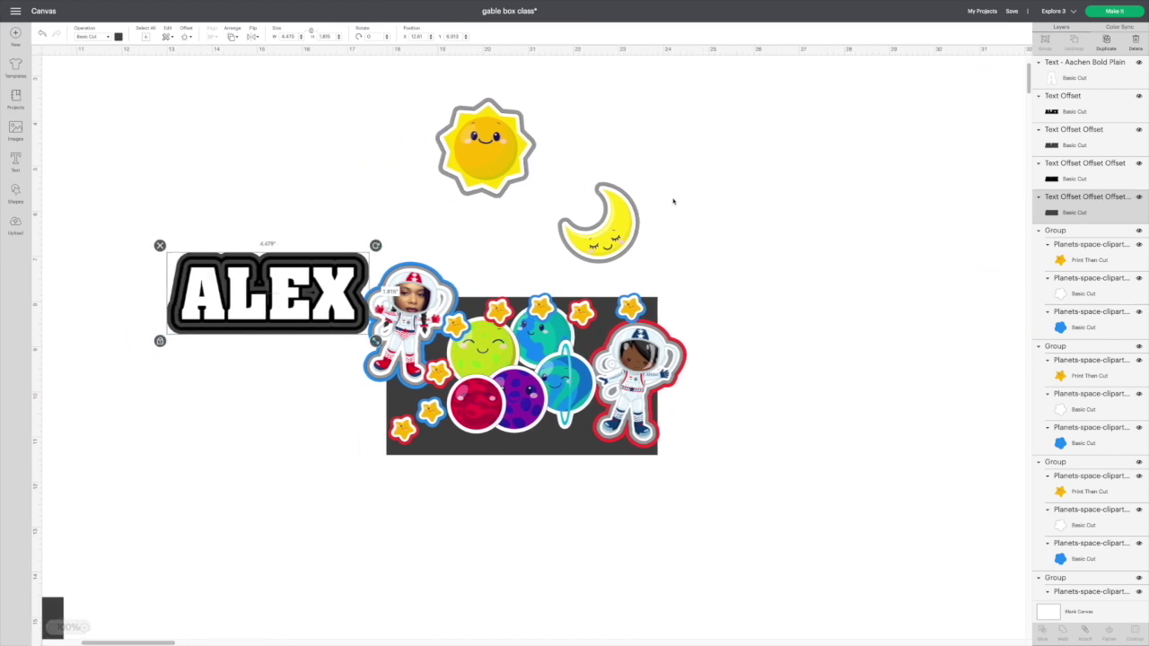
left_click(1074, 149)
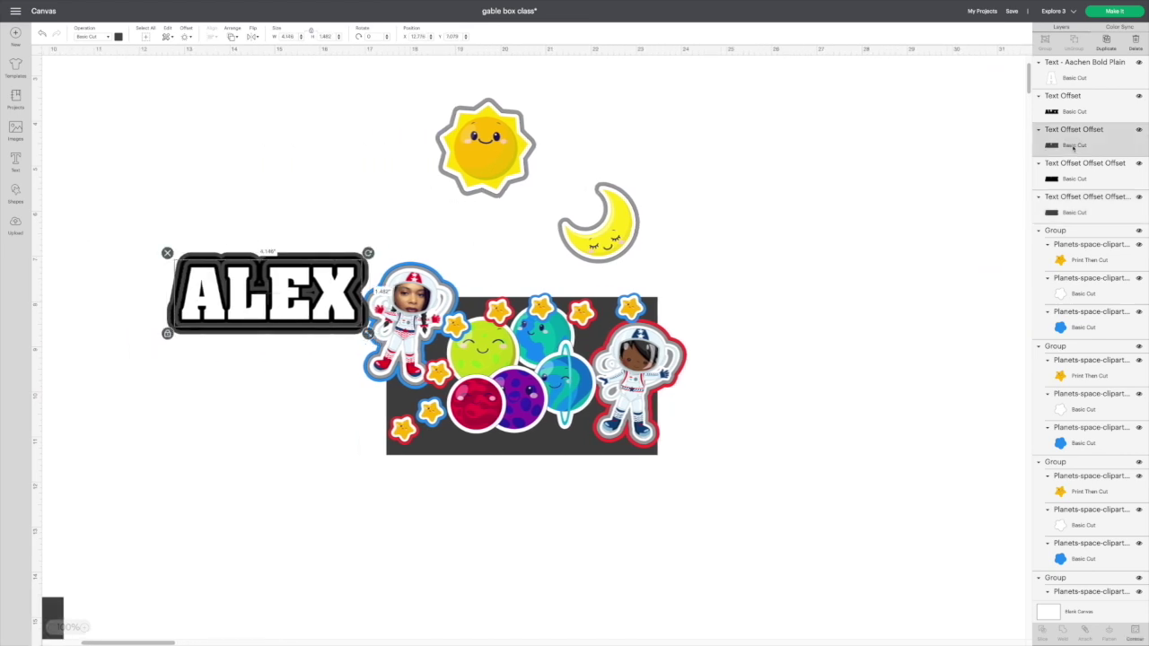
left_click(119, 38)
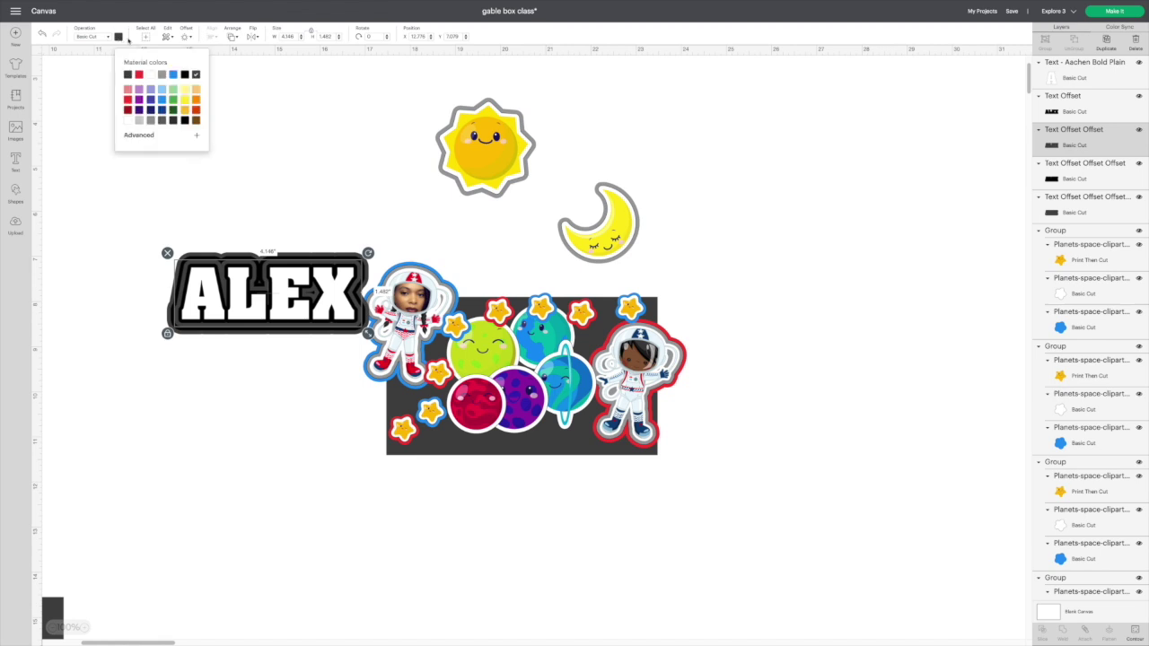
left_click(173, 74)
scroll(830, 184, "down", 1)
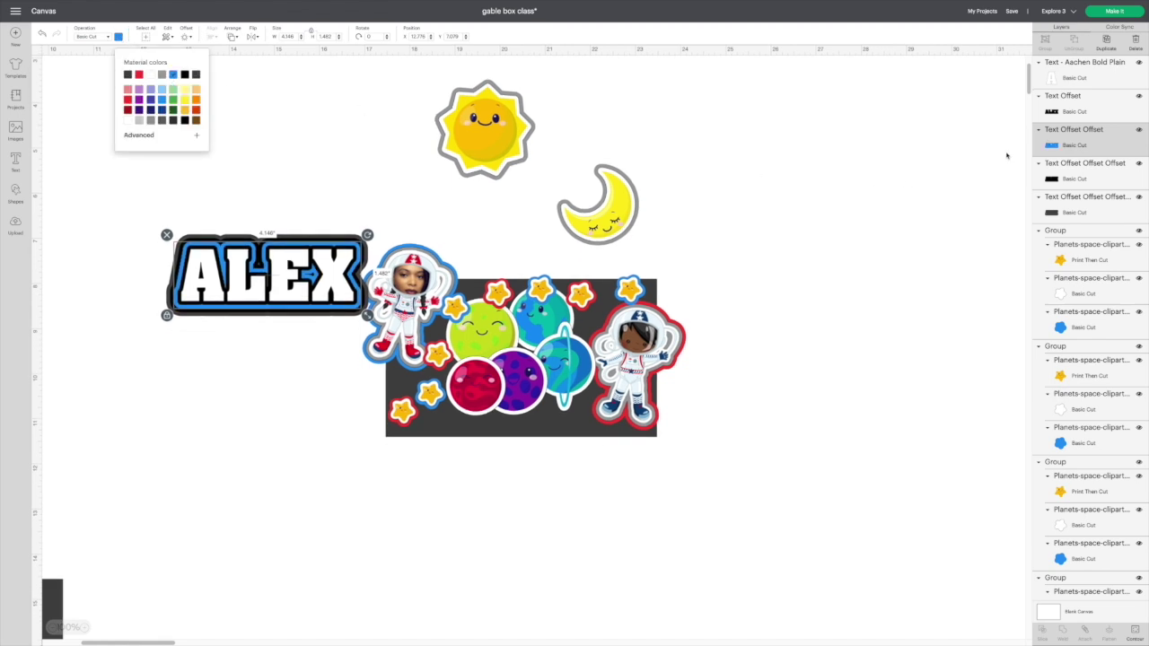
left_click(1068, 175)
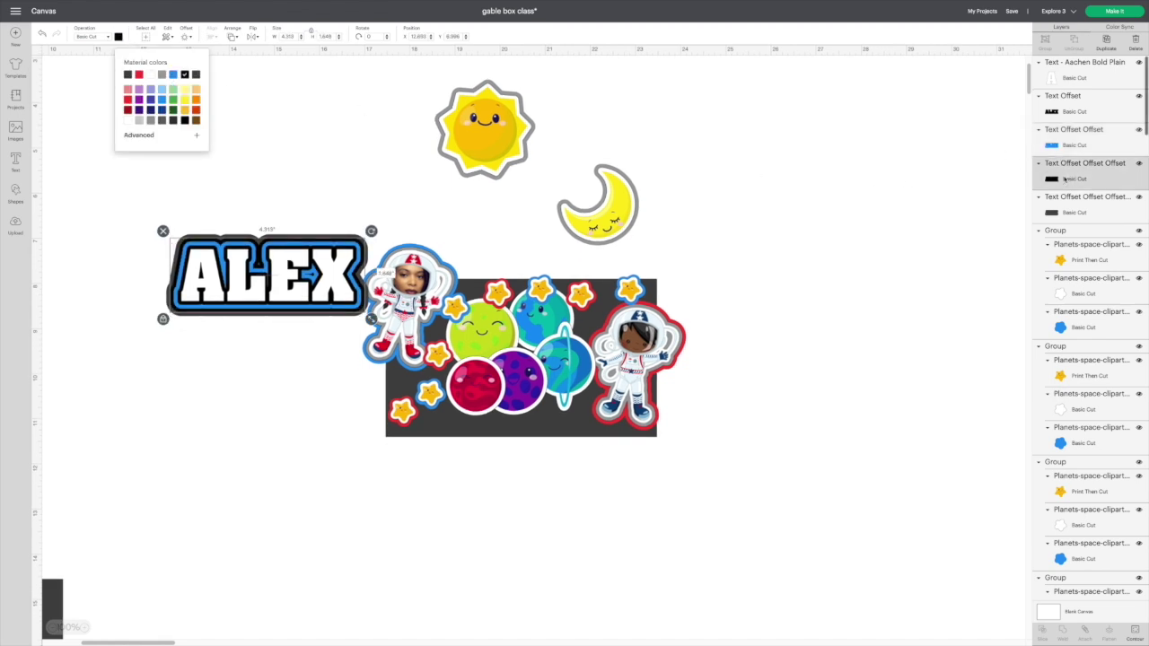
left_click(150, 74)
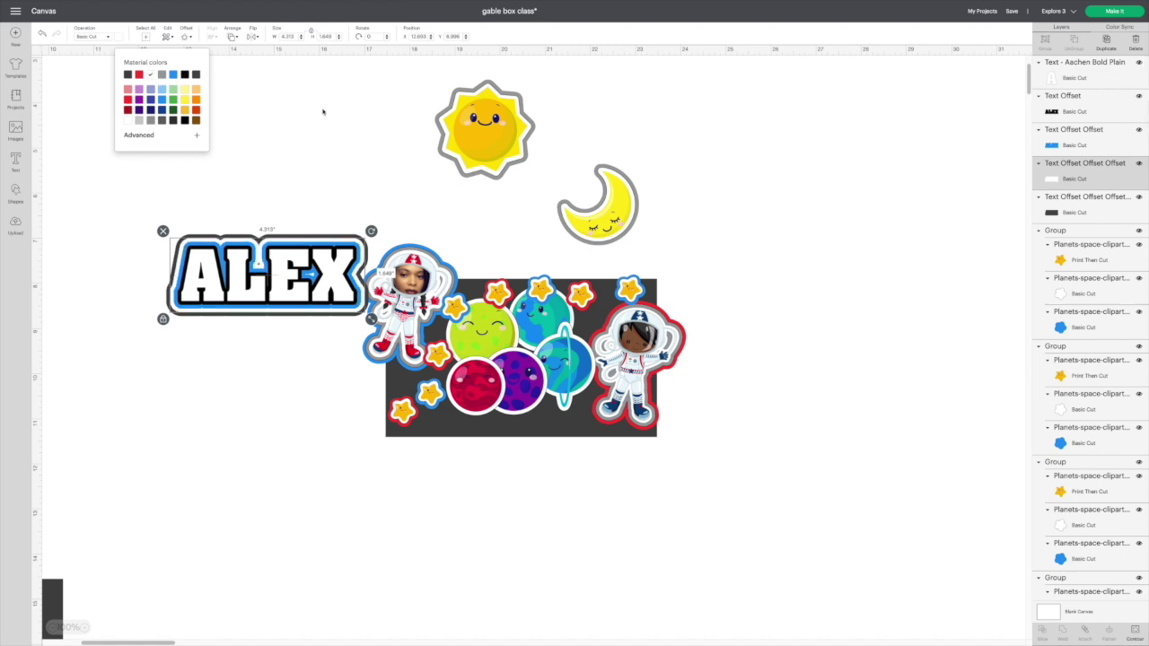
- Color the outermost ALEX offset red and the offset layer just inside it gray
left_click(1078, 213)
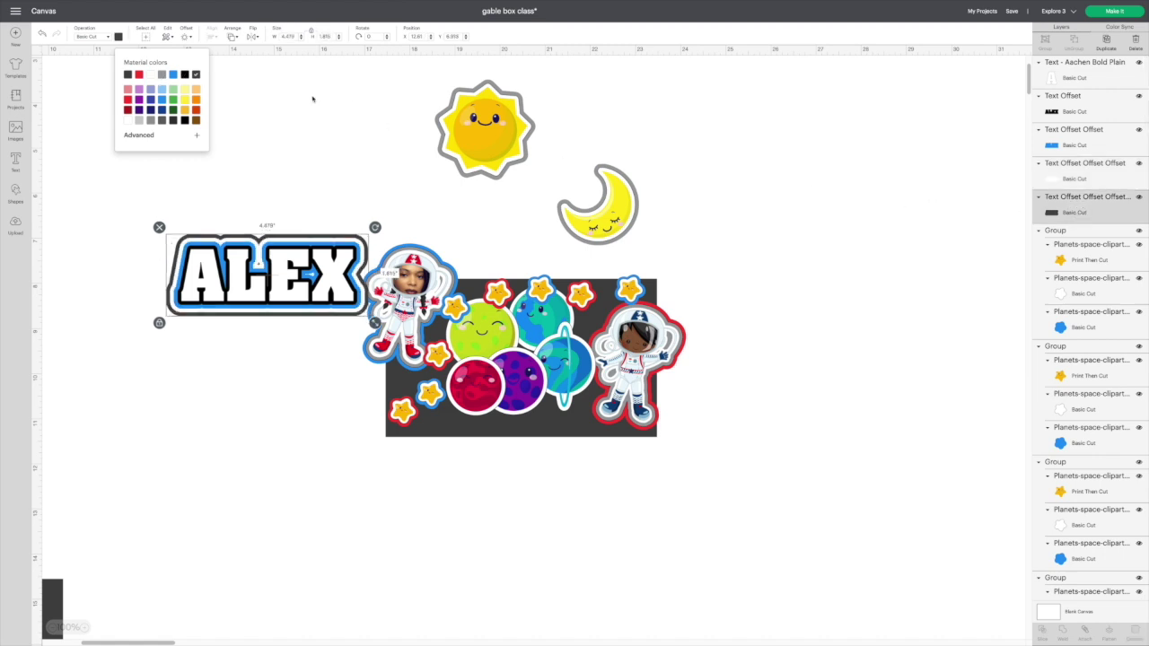
left_click(139, 75)
scroll(725, 184, "right", 5)
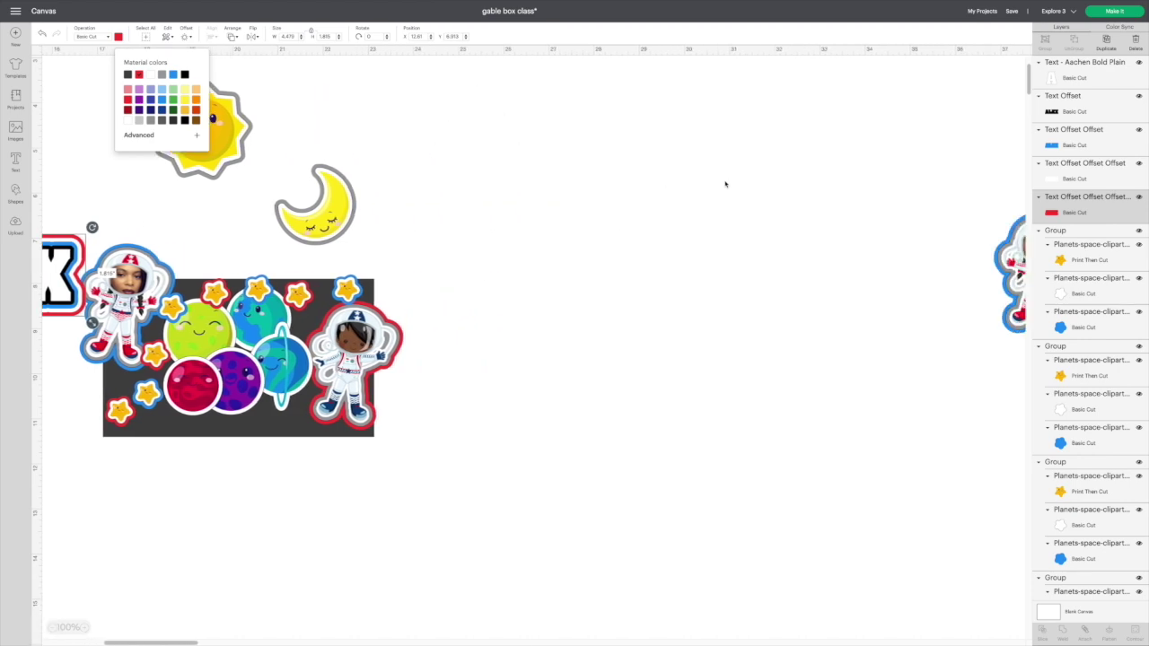
scroll(725, 184, "left", 10)
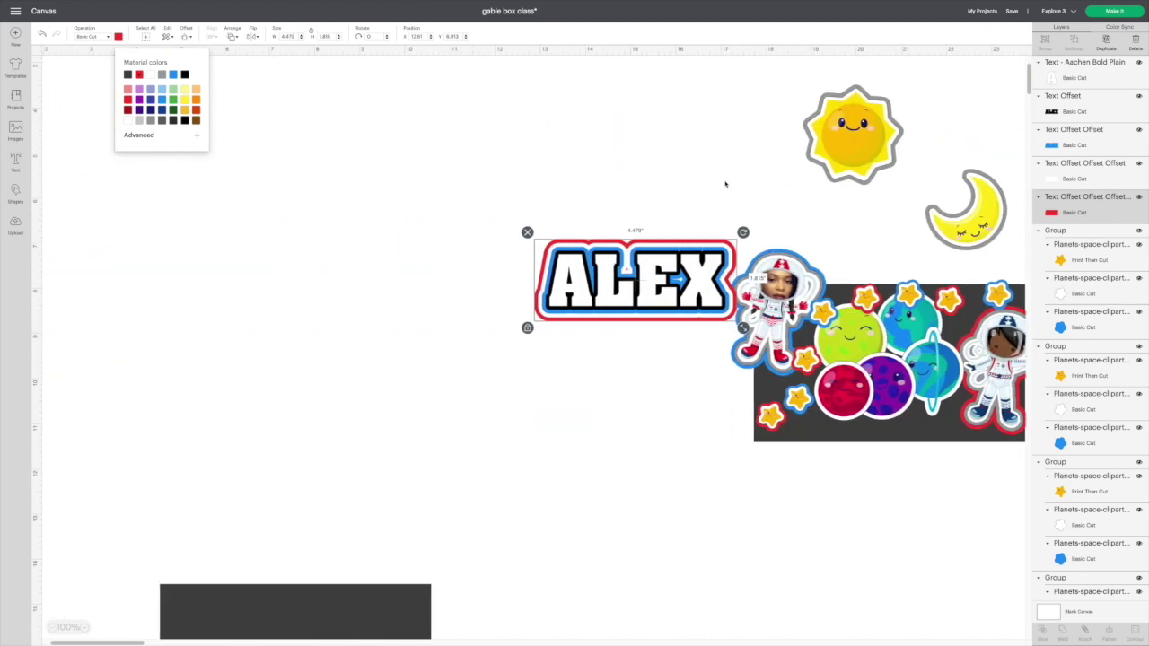
scroll(725, 184, "right", 4)
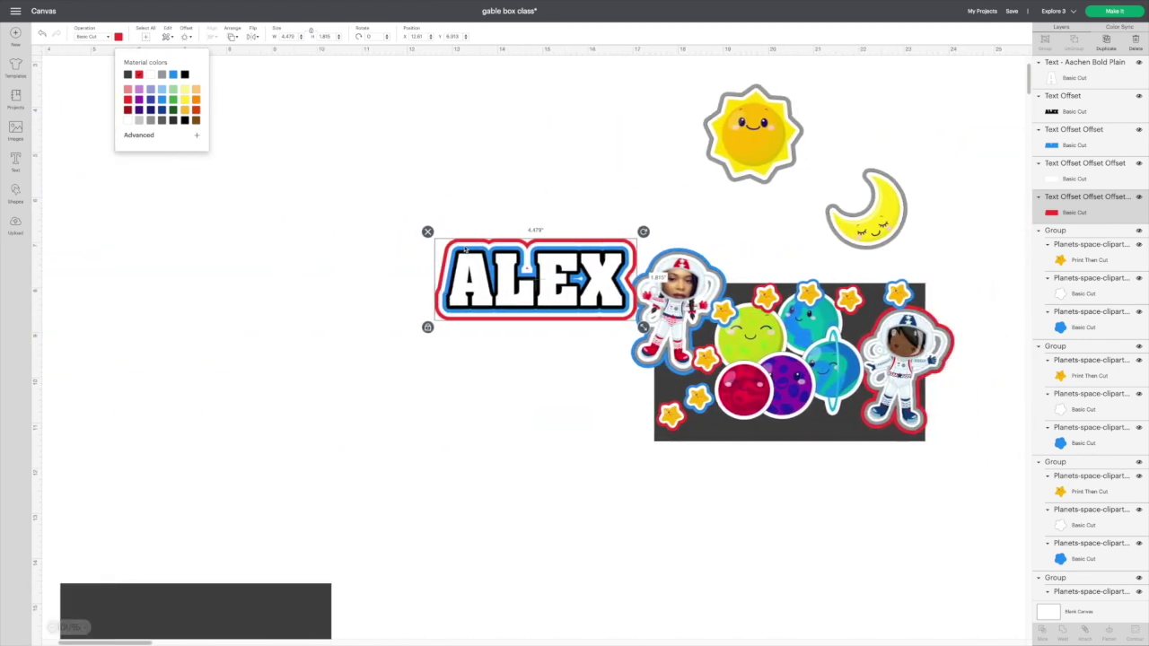
left_click(1048, 175)
left_click(162, 73)
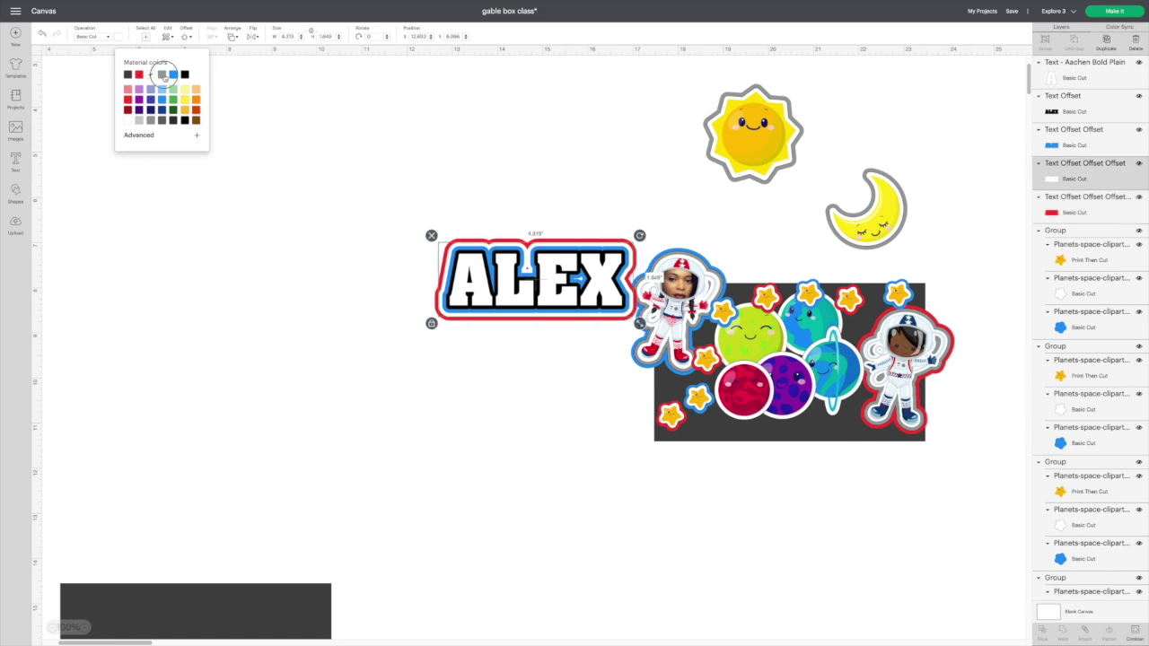
- Select all the ALEX layers together and move them above the planets, beneath the sun
scroll(341, 131, "right", 4)
scroll(341, 131, "down", 2)
left_click_drag(292, 139, 438, 244)
right_click(399, 182)
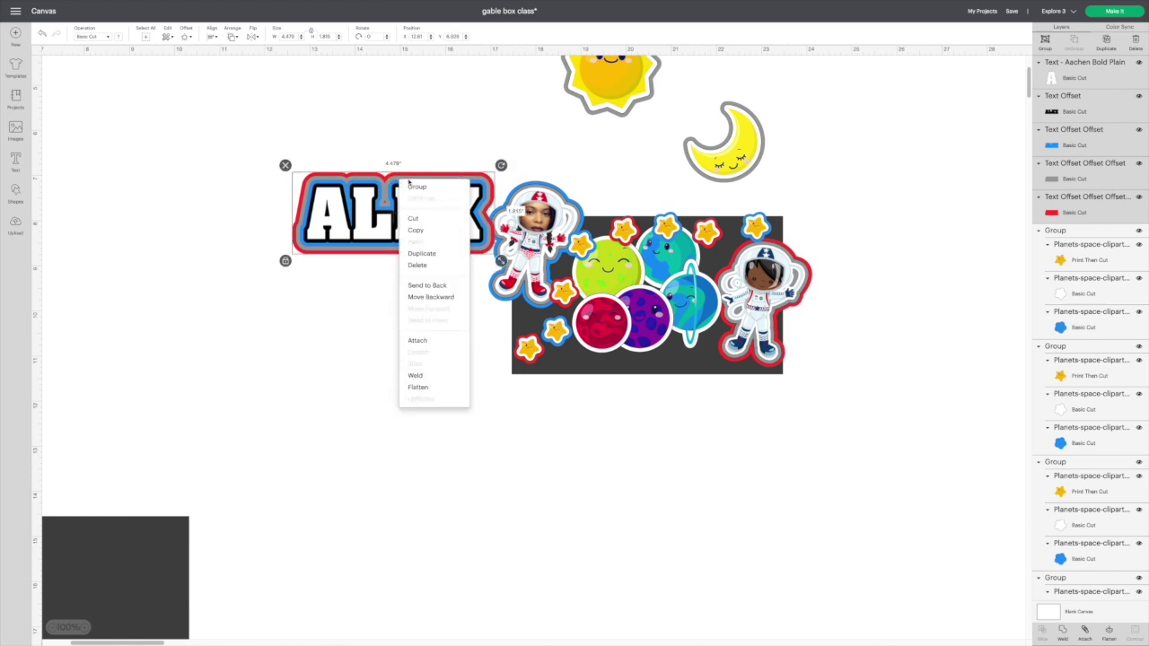
left_click(400, 184)
scroll(399, 184, "right", 2)
scroll(298, 211, "right", 2)
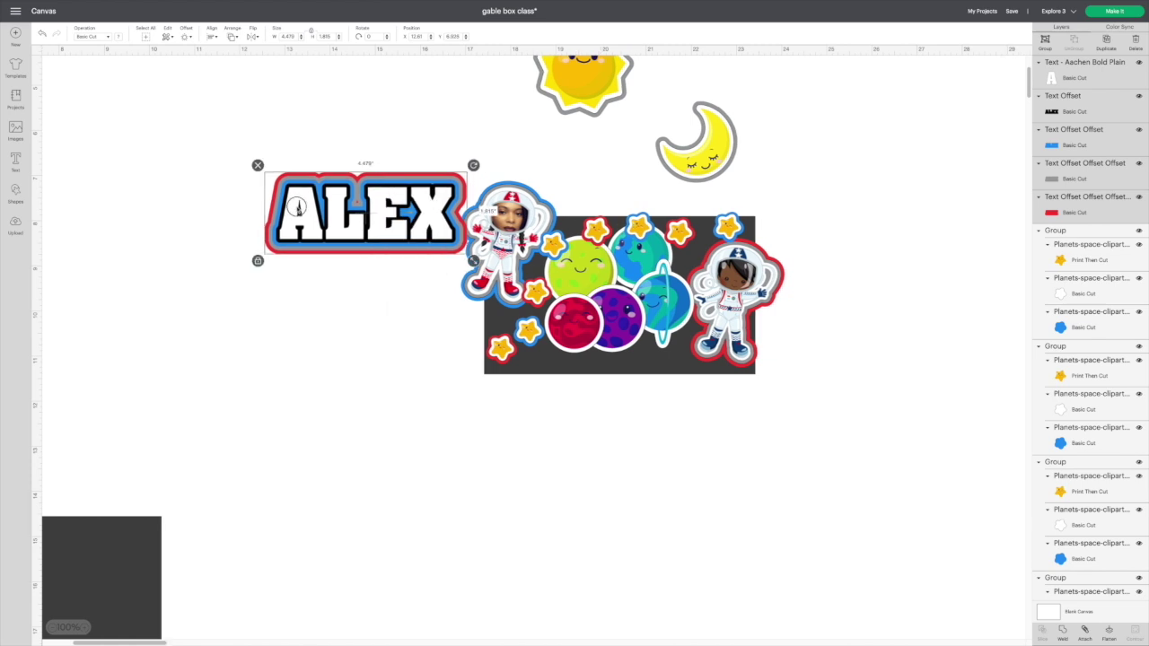
left_click_drag(422, 211, 647, 178)
scroll(739, 223, "right", 5)
scroll(732, 229, "up", 2)
scroll(724, 235, "right", 10)
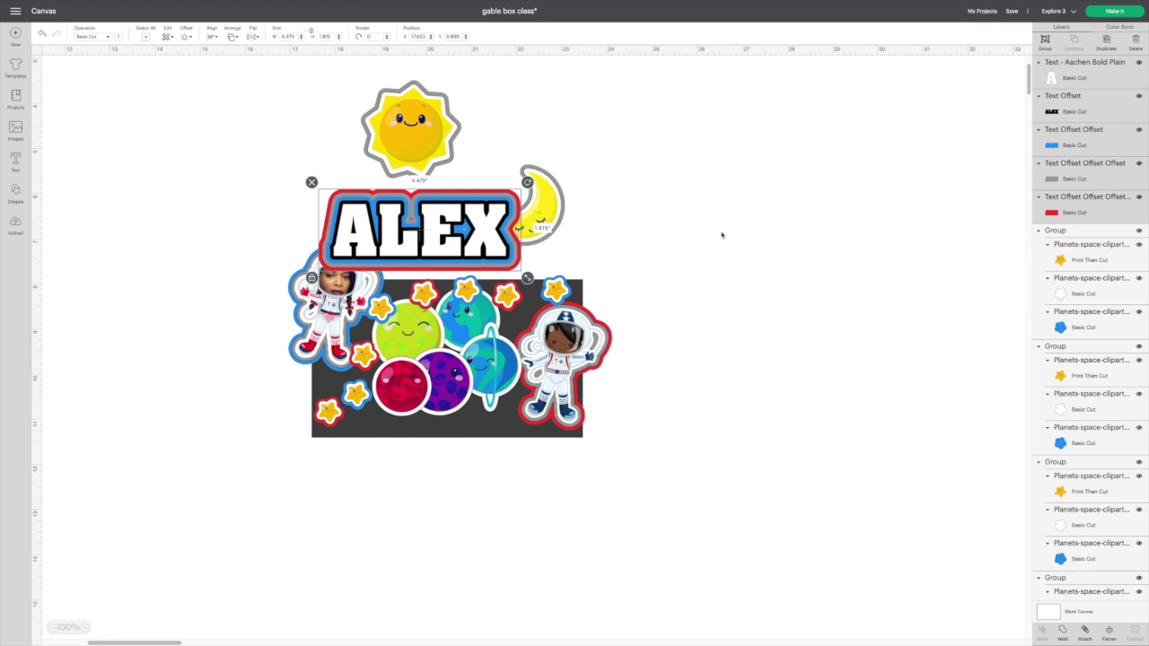
- Set the overall width of the selected ALEX layers to 5 in
scroll(703, 233, "up", 2)
scroll(702, 233, "right", 1)
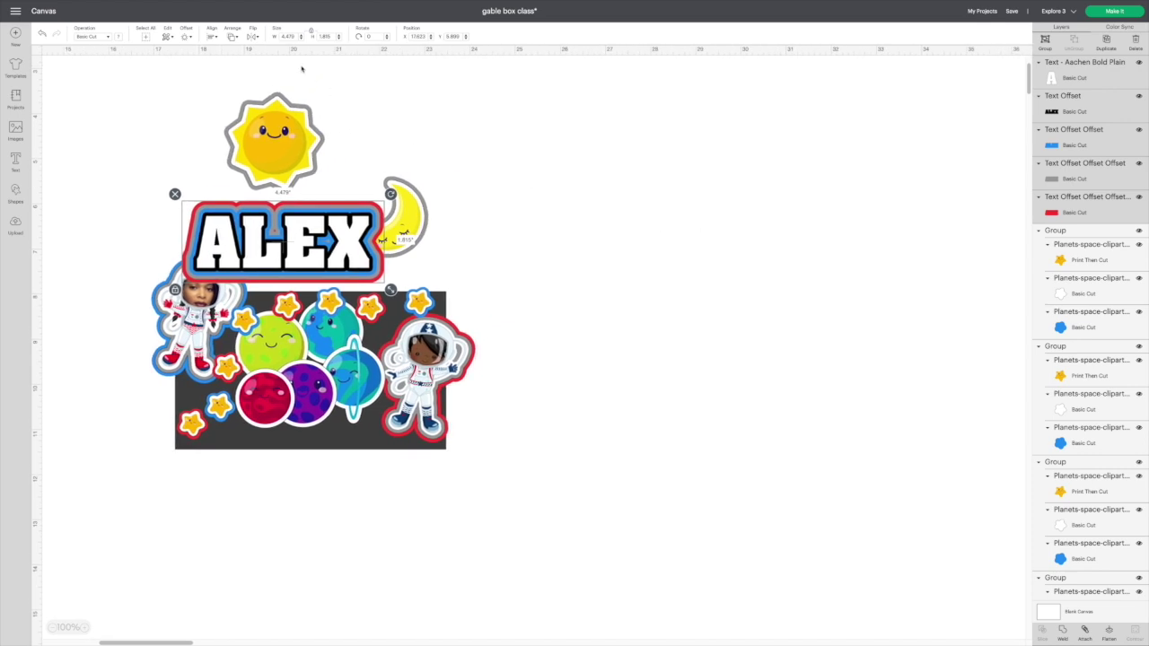
type("5")
key("Return")
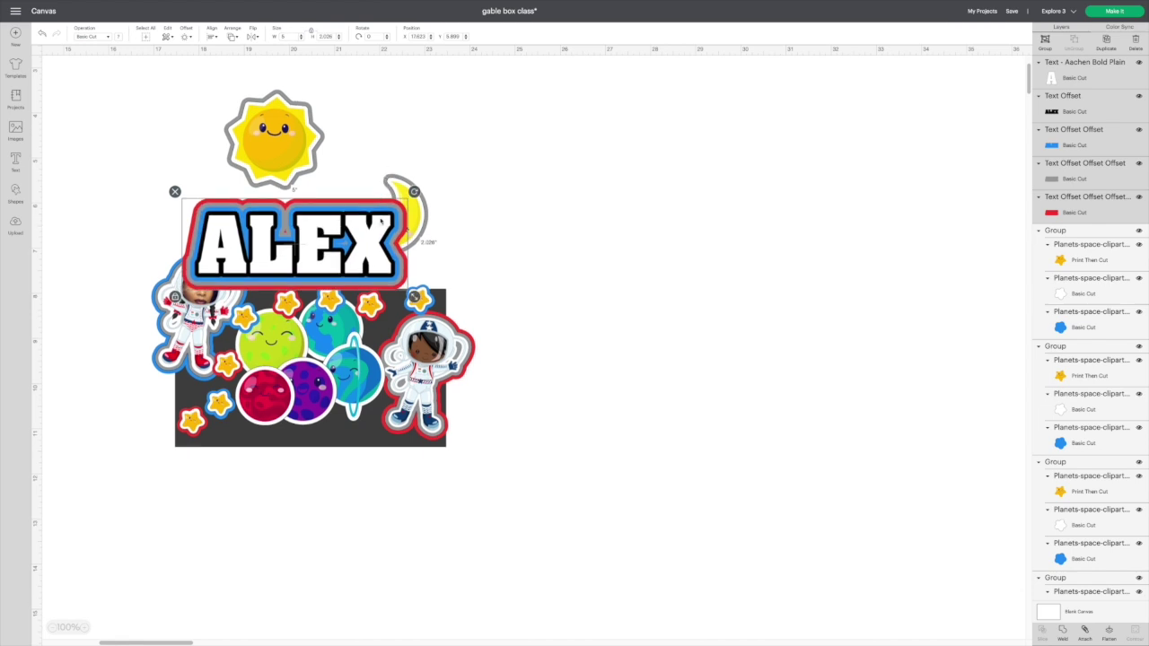
- Move the ALEX layers clear of the astronauts, unlock their proportions and reduce their height to about 1.97 in
left_click_drag(367, 248, 582, 214)
scroll(647, 235, "up", 2)
scroll(647, 234, "right", 1)
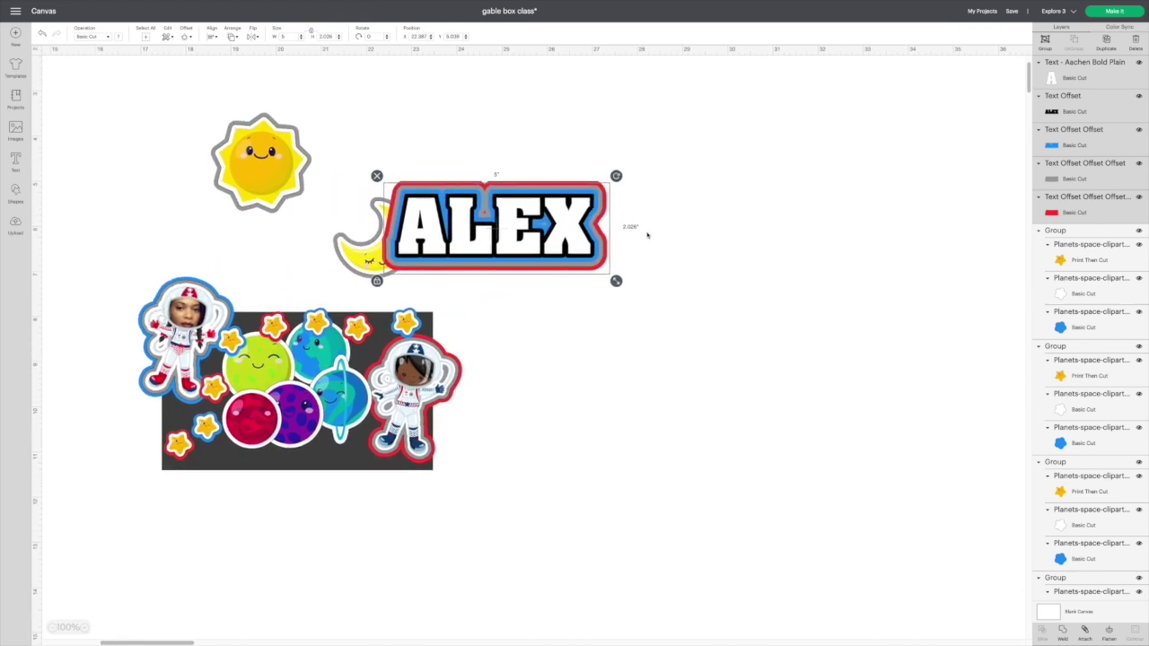
left_click(378, 285)
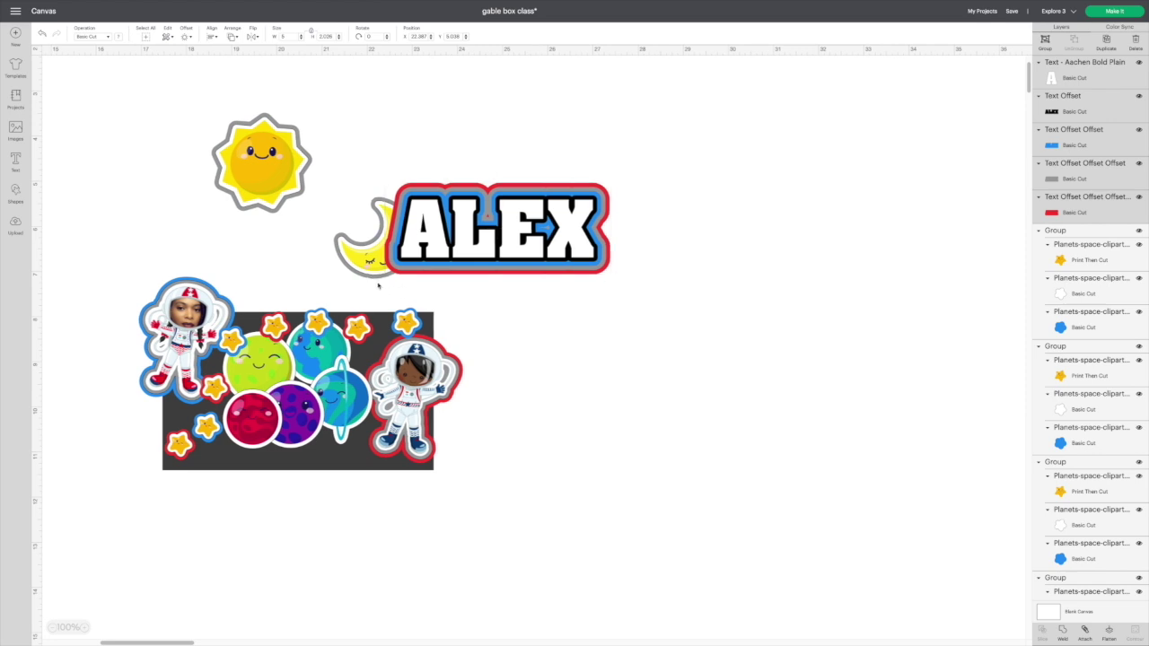
left_click(483, 206)
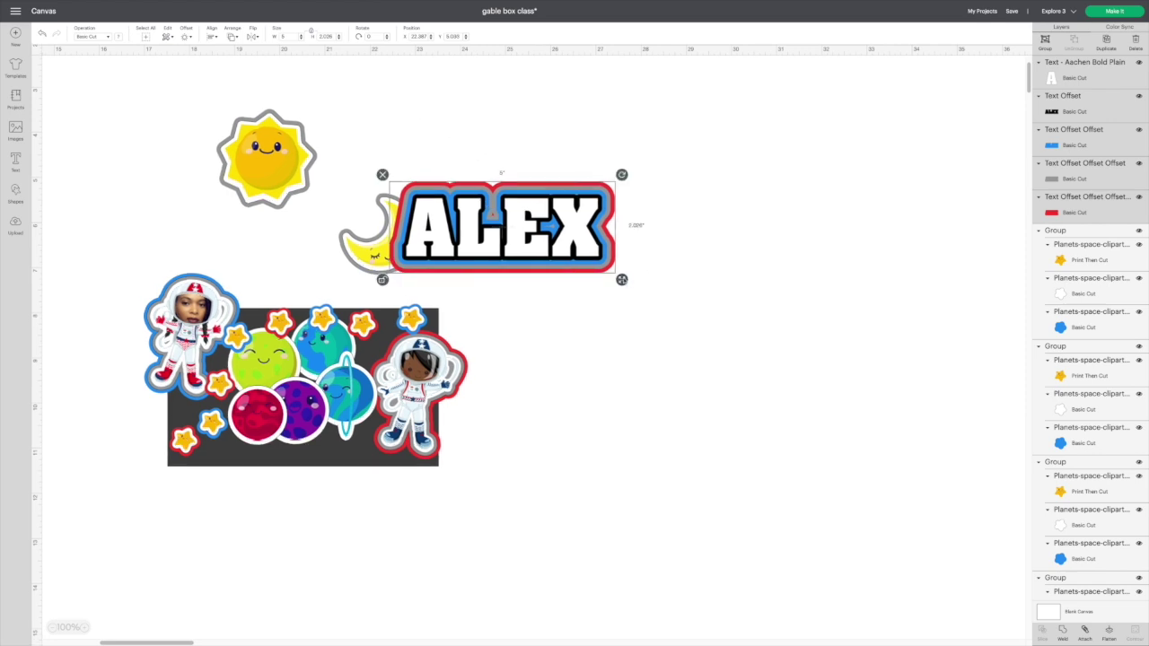
left_click_drag(622, 279, 622, 276)
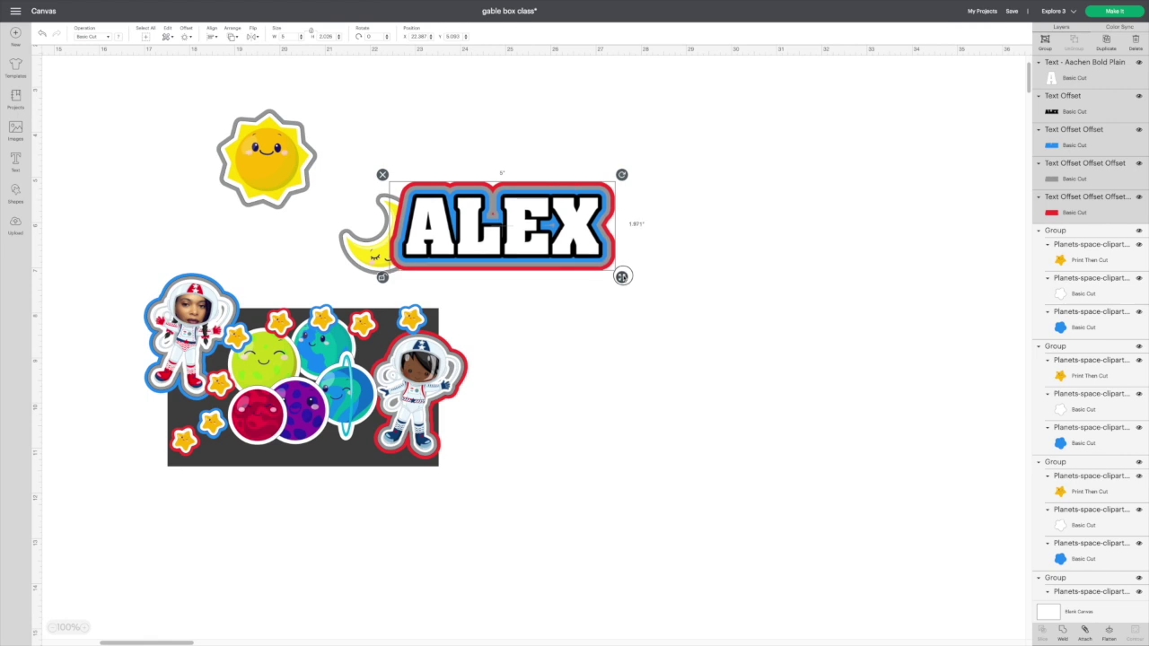
- Move the ALEX layers back between the sun and the planets, and place the moon just past the letter X
left_click_drag(541, 228, 322, 248)
left_click(513, 241)
left_click(461, 218)
left_click_drag(460, 219, 472, 214)
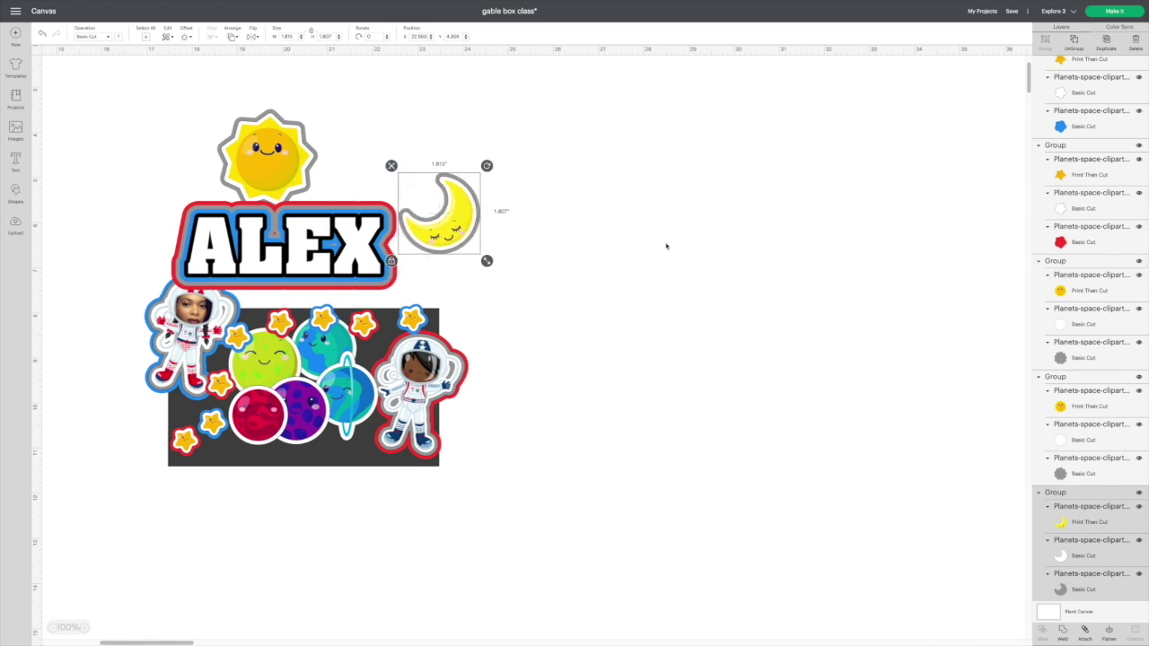
- Delete the whole practice copy of the space design together with its dark box panel, keeping the original design
scroll(666, 246, "left", 2)
scroll(723, 242, "down", 3)
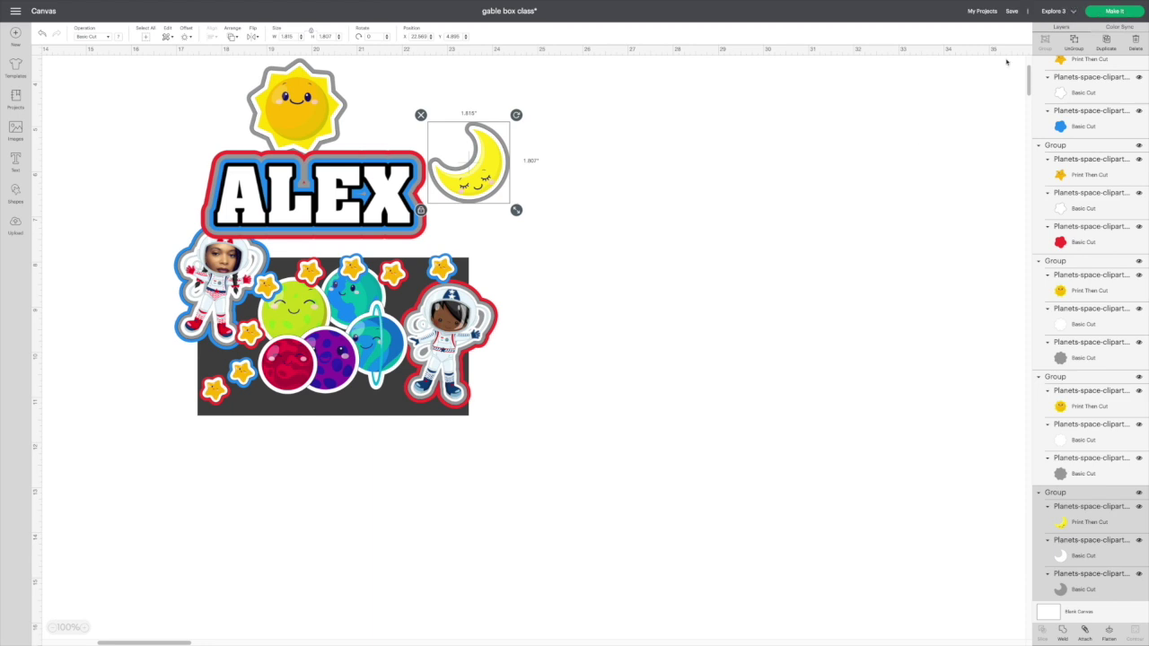
scroll(912, 146, "right", 10)
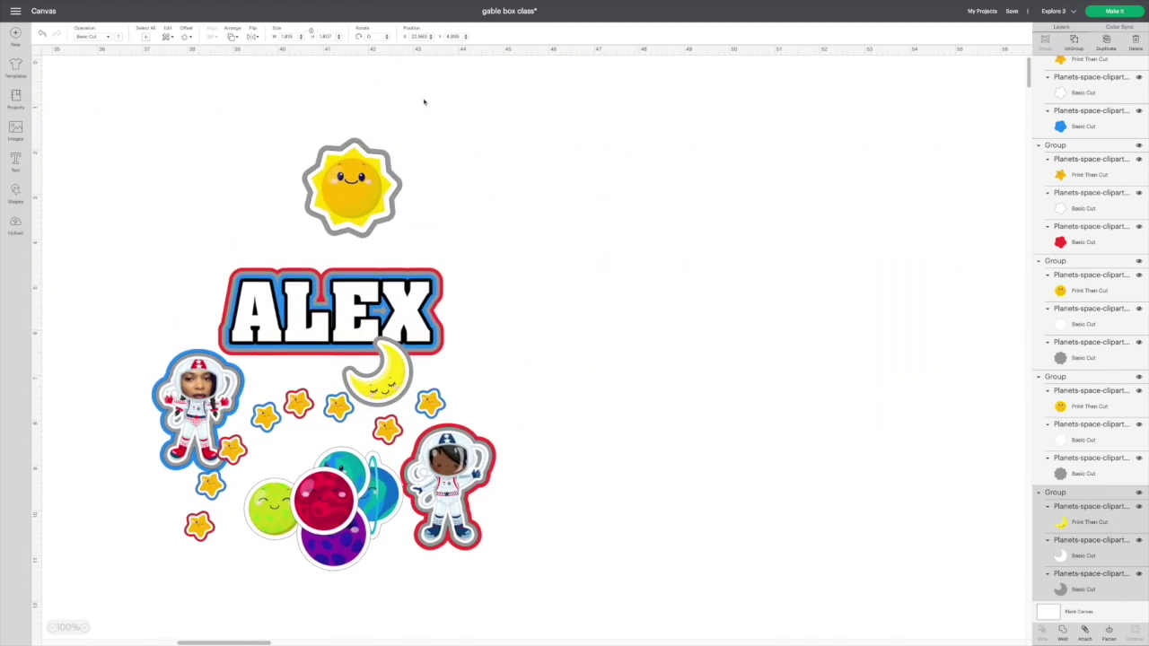
scroll(264, 159, "left", 6)
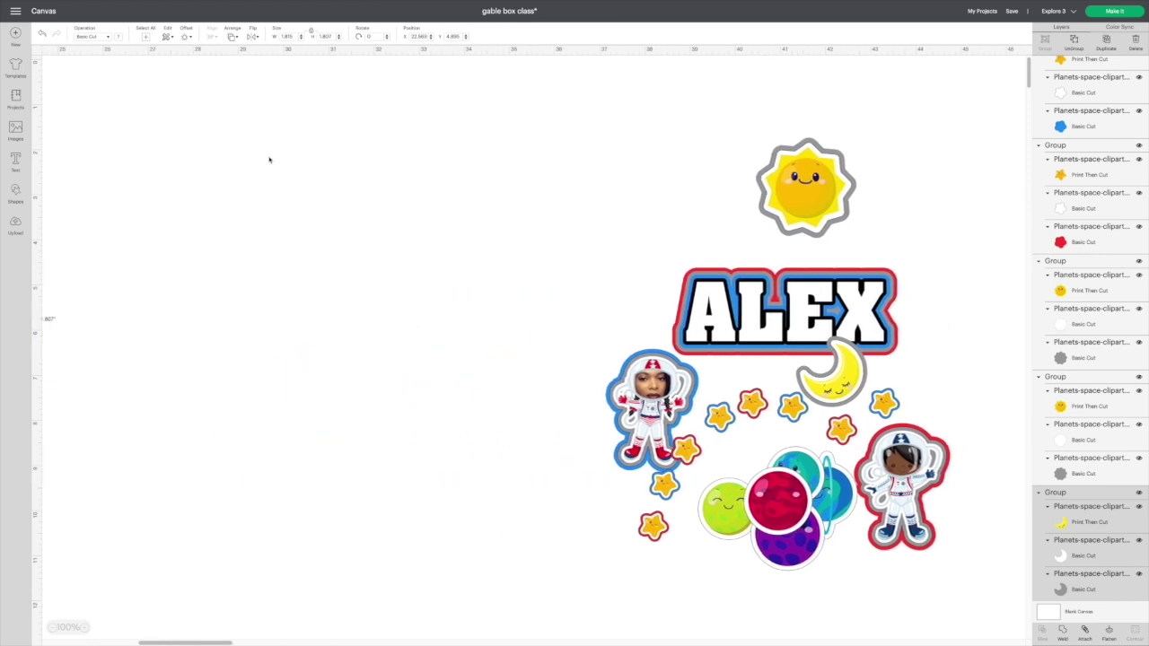
scroll(288, 160, "left", 6)
left_click_drag(189, 146, 816, 636)
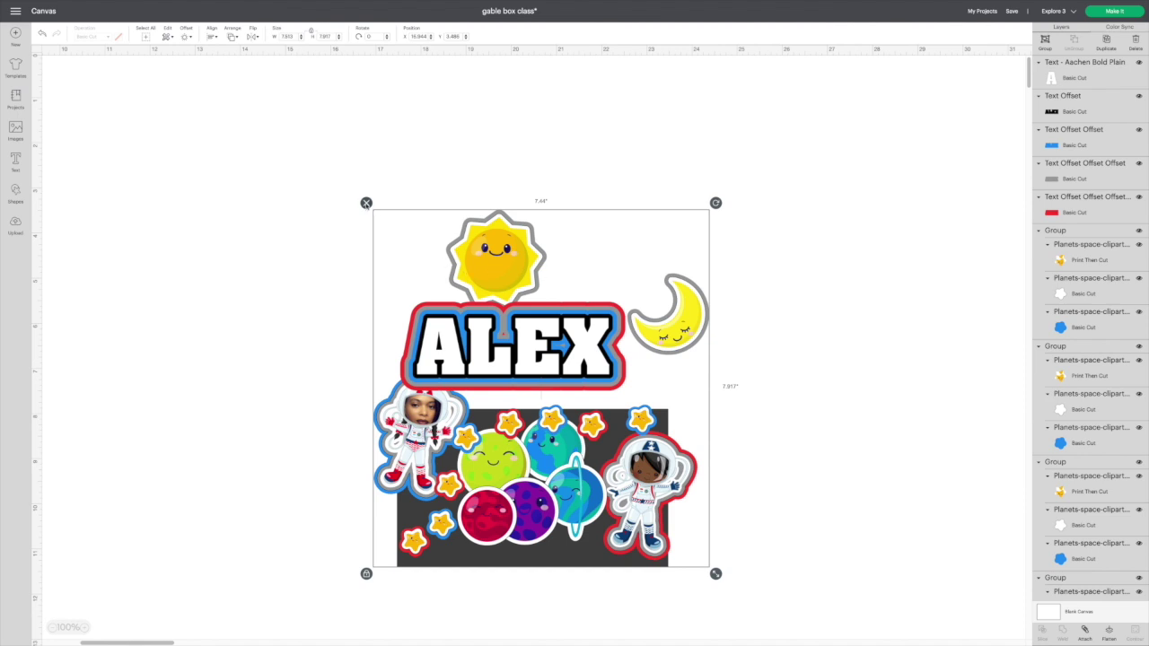
left_click(366, 202)
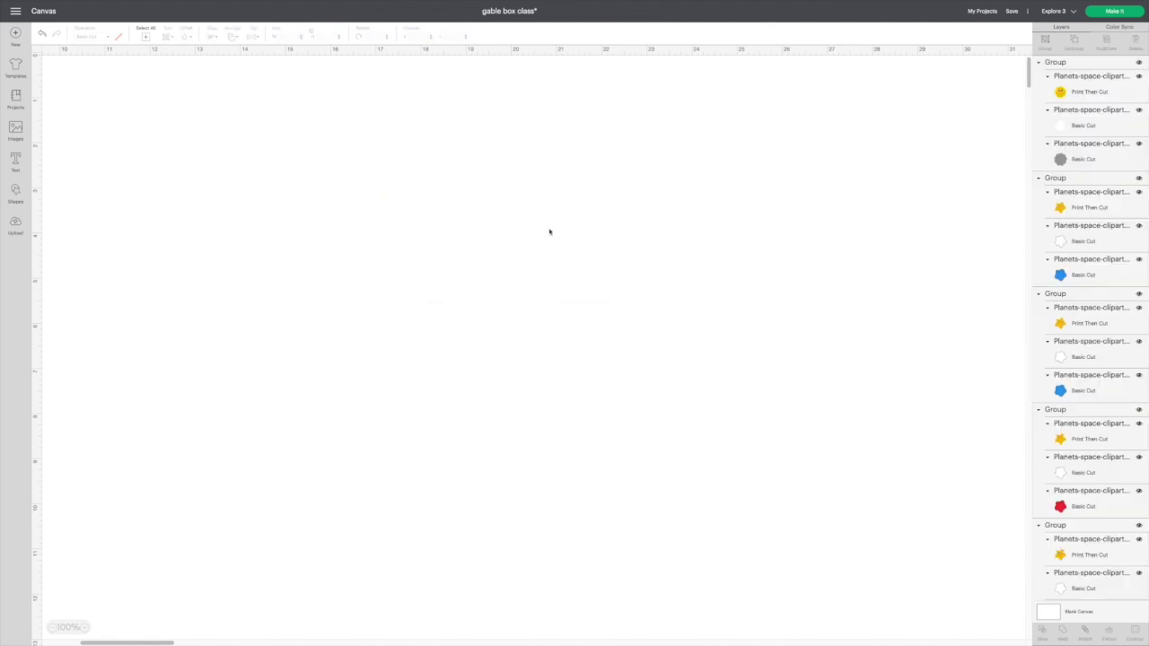
- Send the original design to be made, with all materials loaded on a mat
scroll(549, 232, "right", 10)
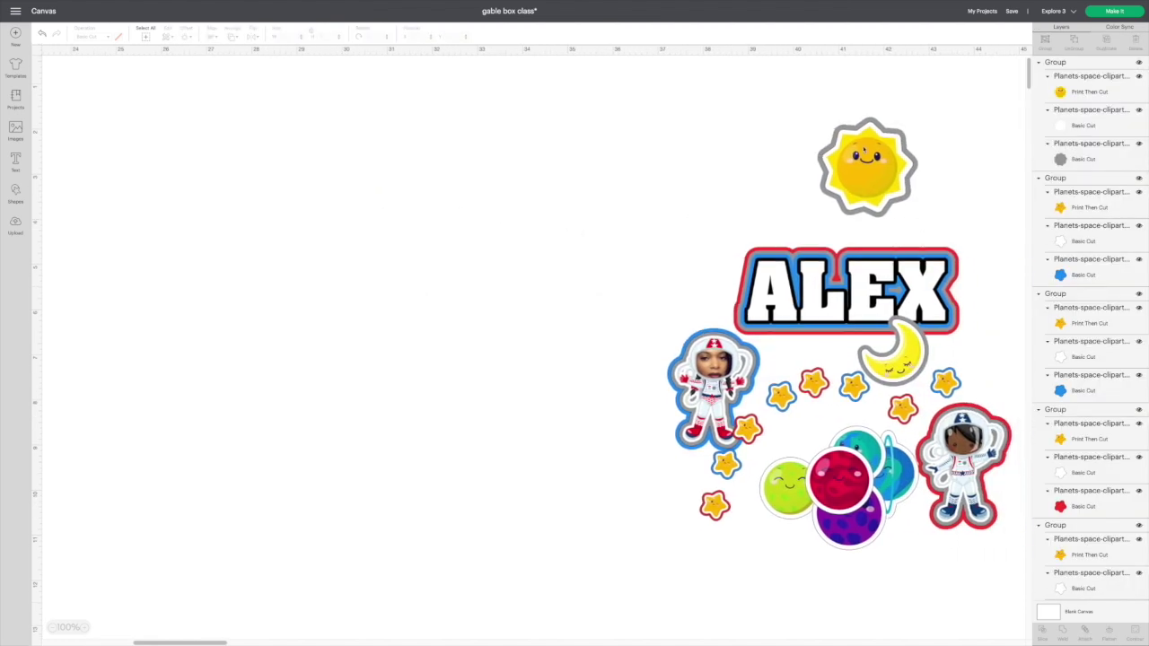
scroll(628, 586, "right", 5)
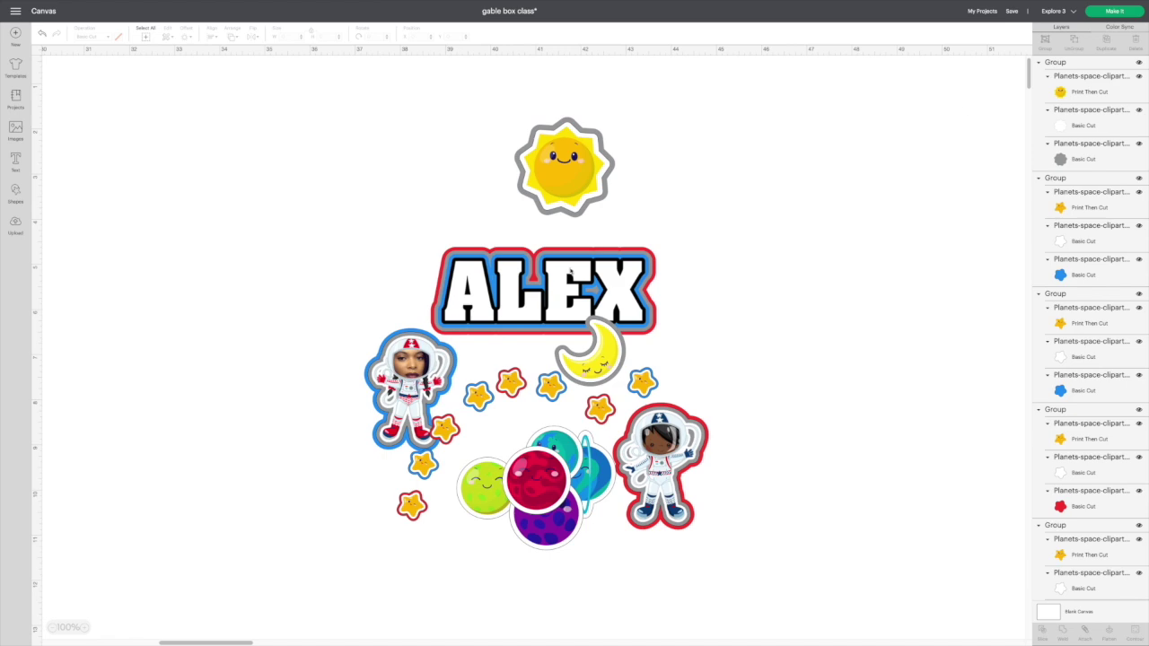
left_click(1115, 12)
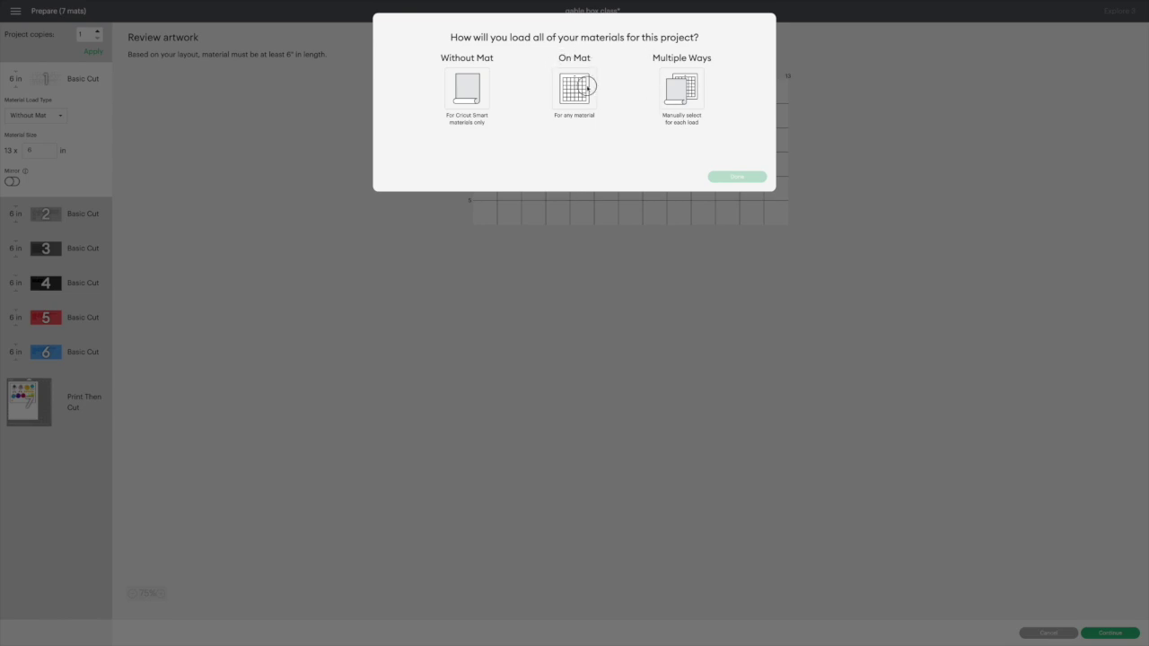
left_click(589, 86)
left_click(737, 176)
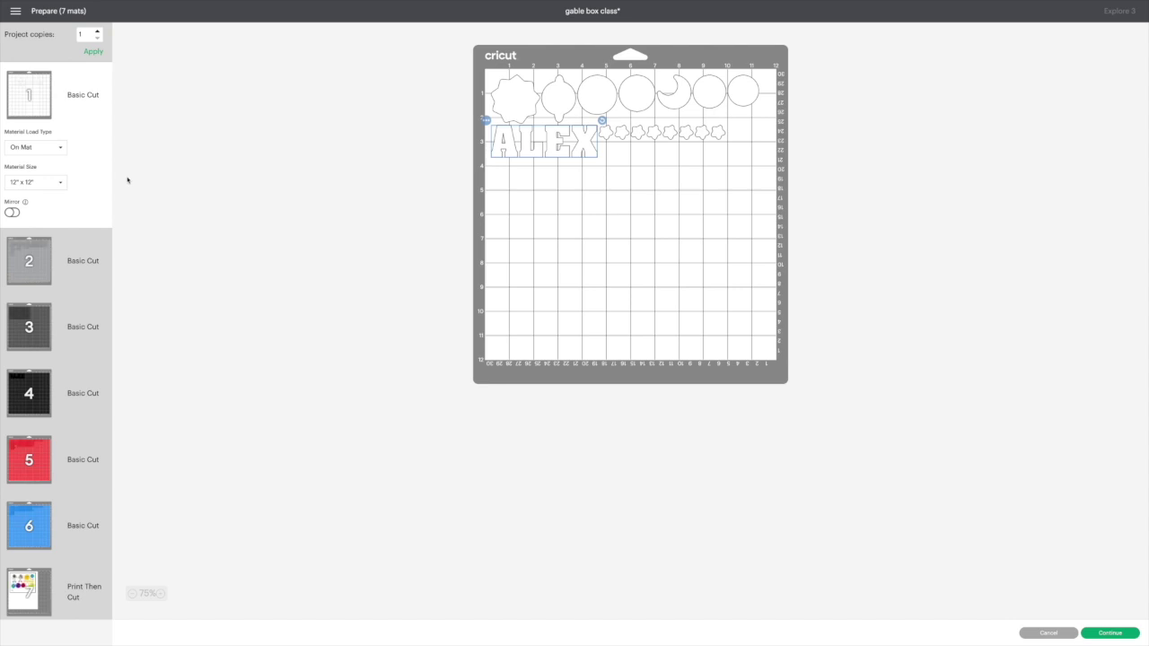
- Set the material size of the first, white mat to 8.5" x 11" (Letter)
left_click(20, 315)
mouse_move(541, 129)
left_mouse_down()
mouse_move(546, 223)
mouse_move(544, 118)
mouse_move(544, 182)
mouse_move(544, 144)
left_mouse_up()
left_click(28, 87)
left_click(59, 185)
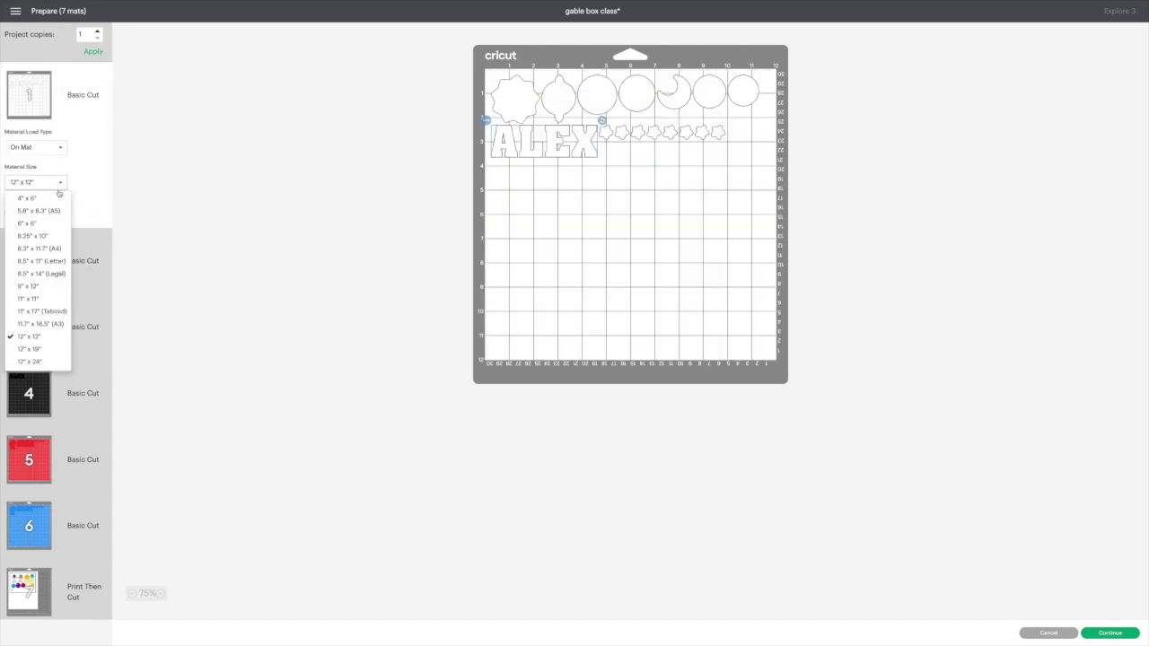
left_click(41, 263)
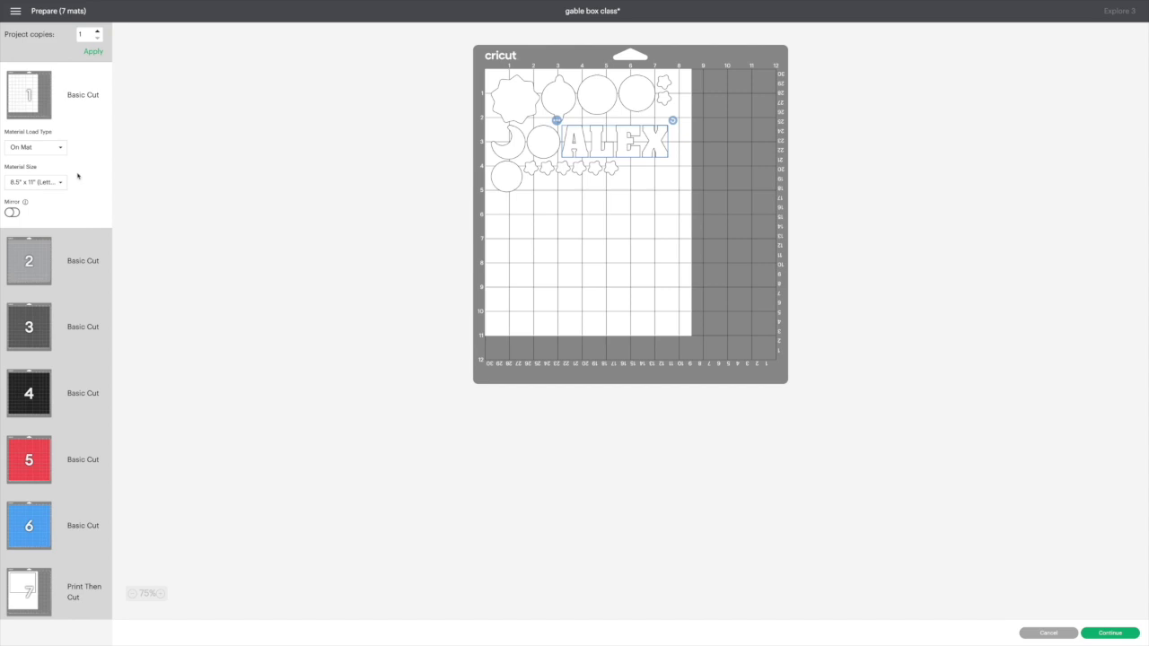
- Set the material size of the second, gray mat to 8.5" x 11" (Letter)
left_click(36, 268)
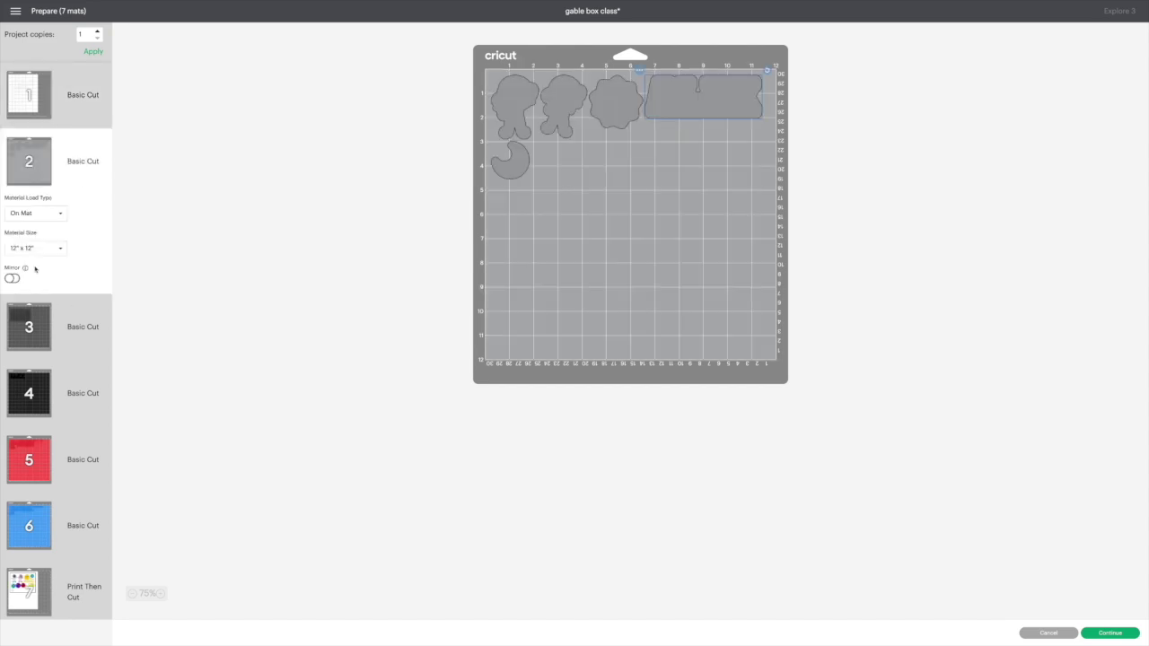
left_click(61, 248)
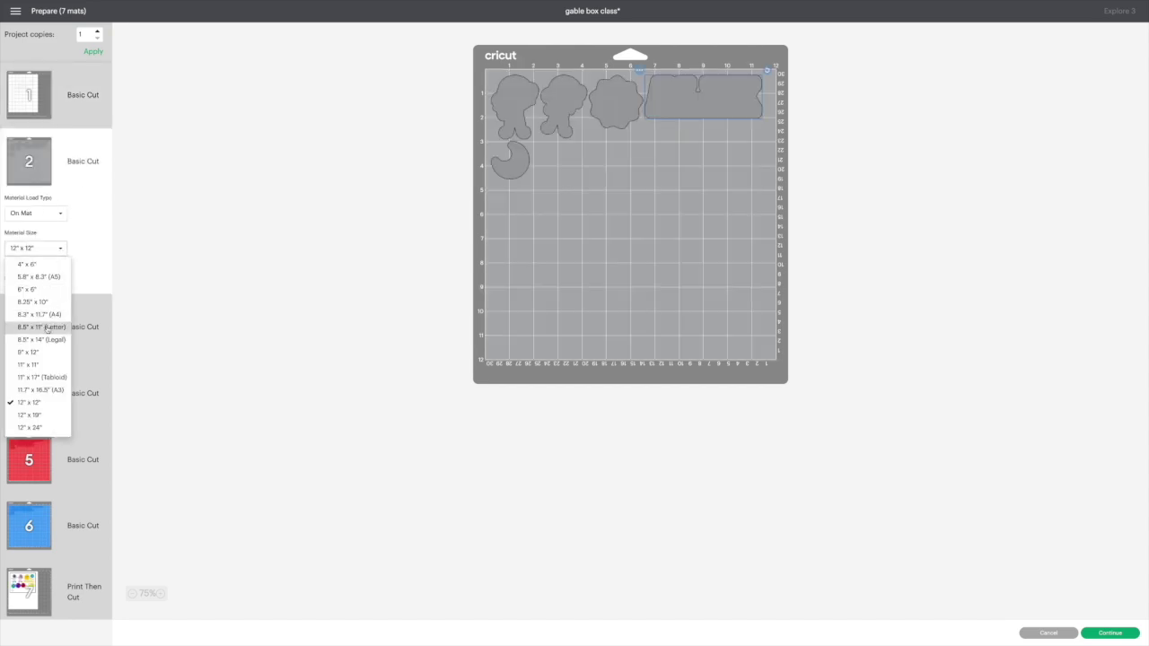
left_click(40, 326)
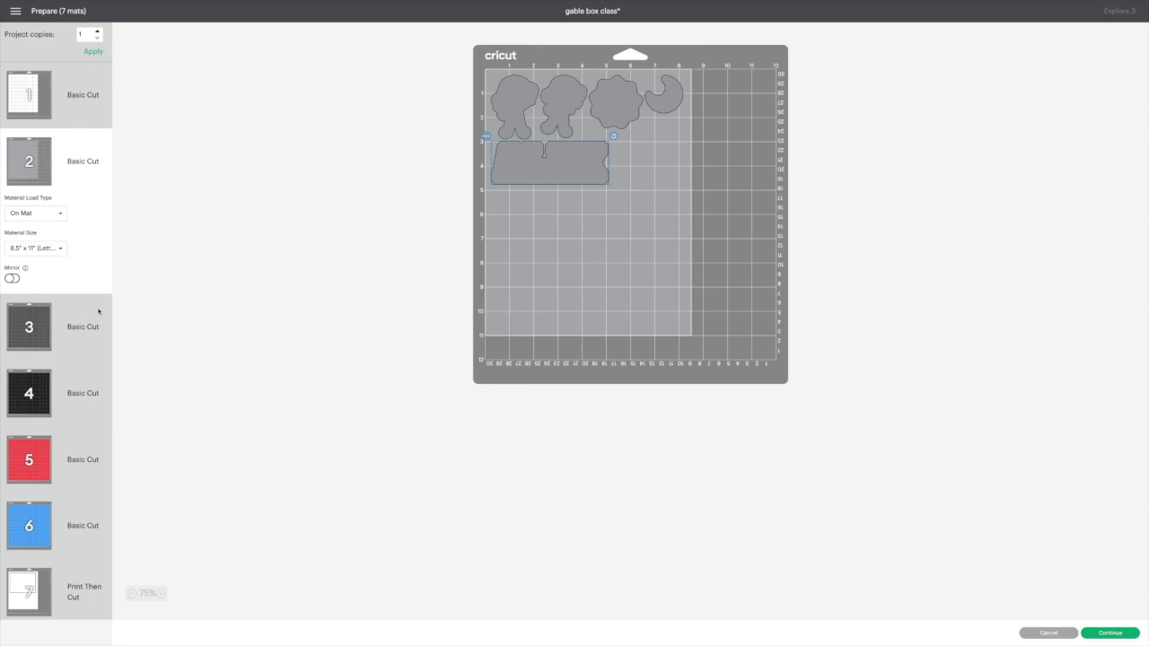
- Look over the second mat and display the third, dark gray mat
scroll(188, 320, "down", 2)
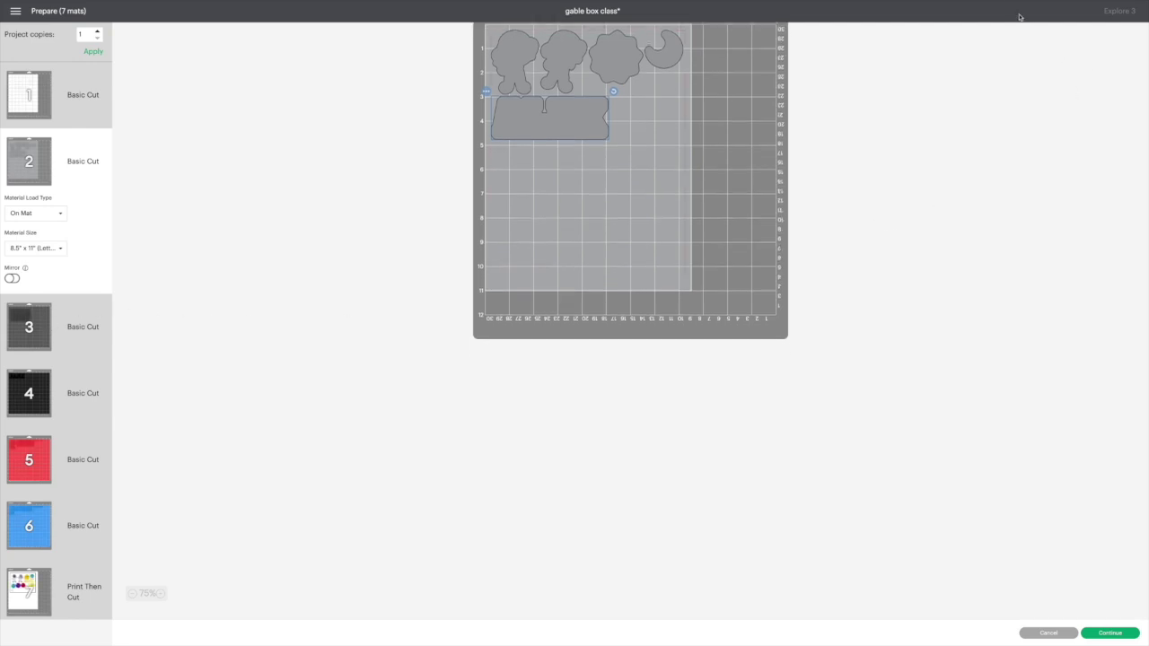
mouse_move(1018, 3)
scroll(688, 562, "up", 2)
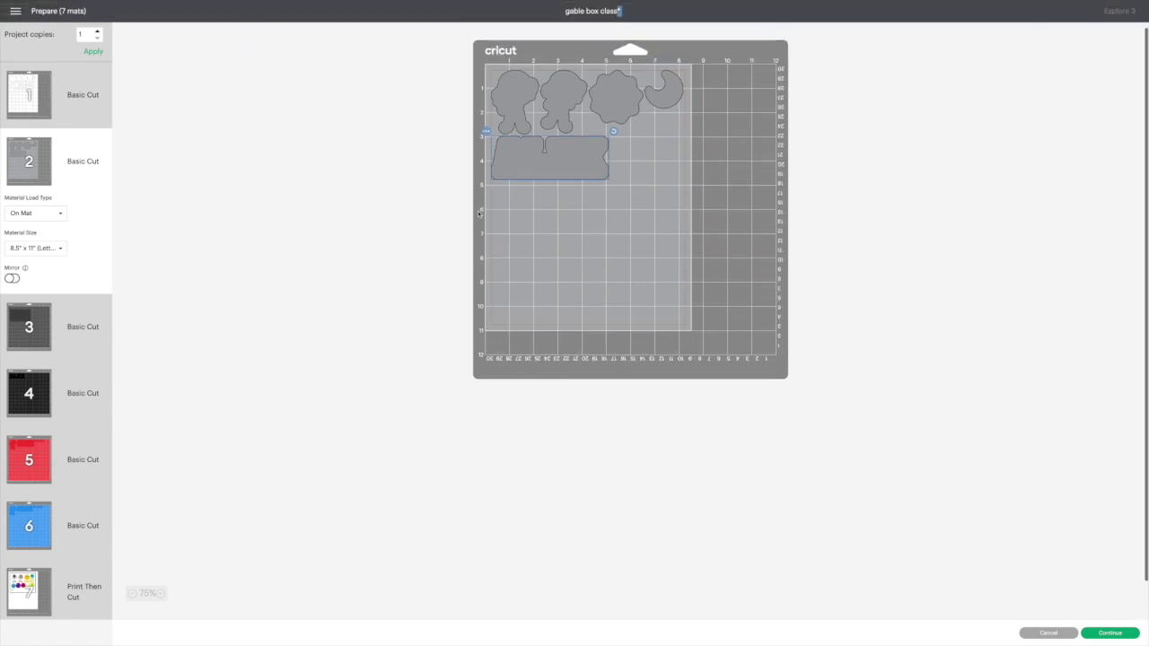
left_click(35, 315)
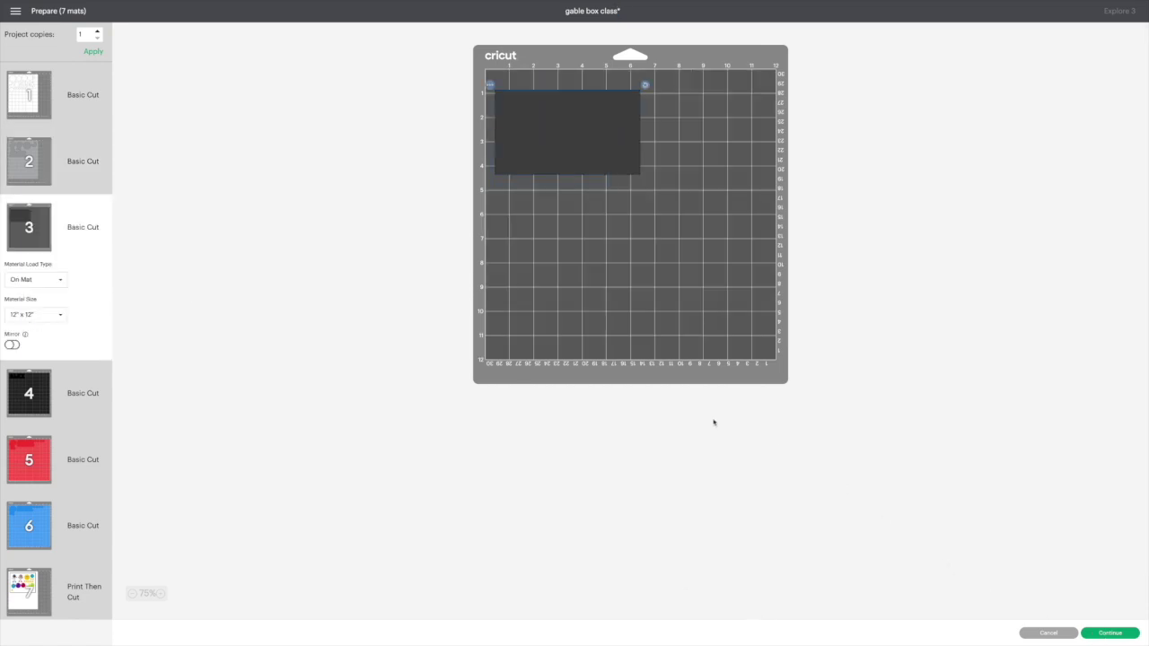
- Switch to the Finder window with the GALAXY search and open the image PAPEIS (66).jpg
left_click(1047, 632)
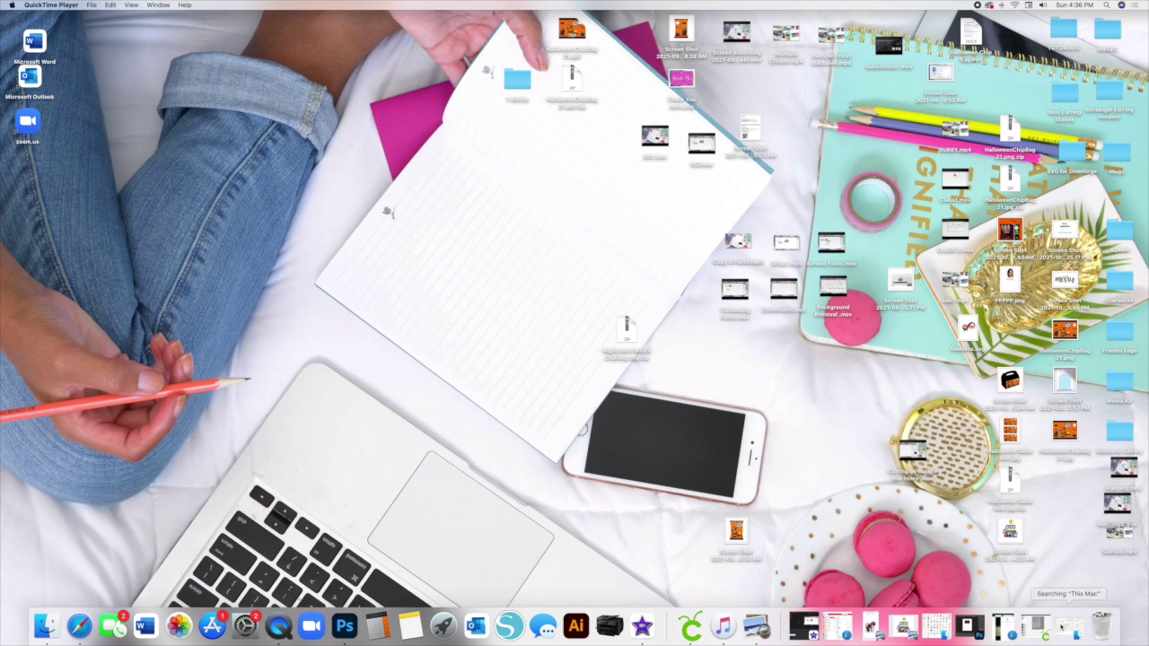
left_click(46, 626)
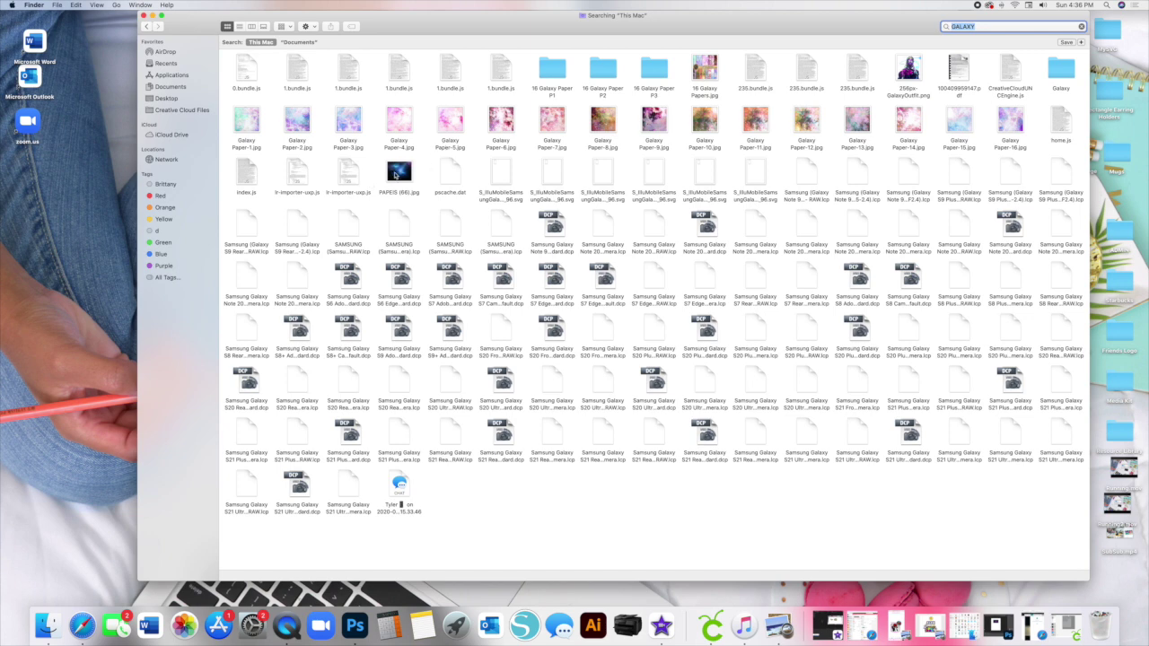
left_click(396, 175)
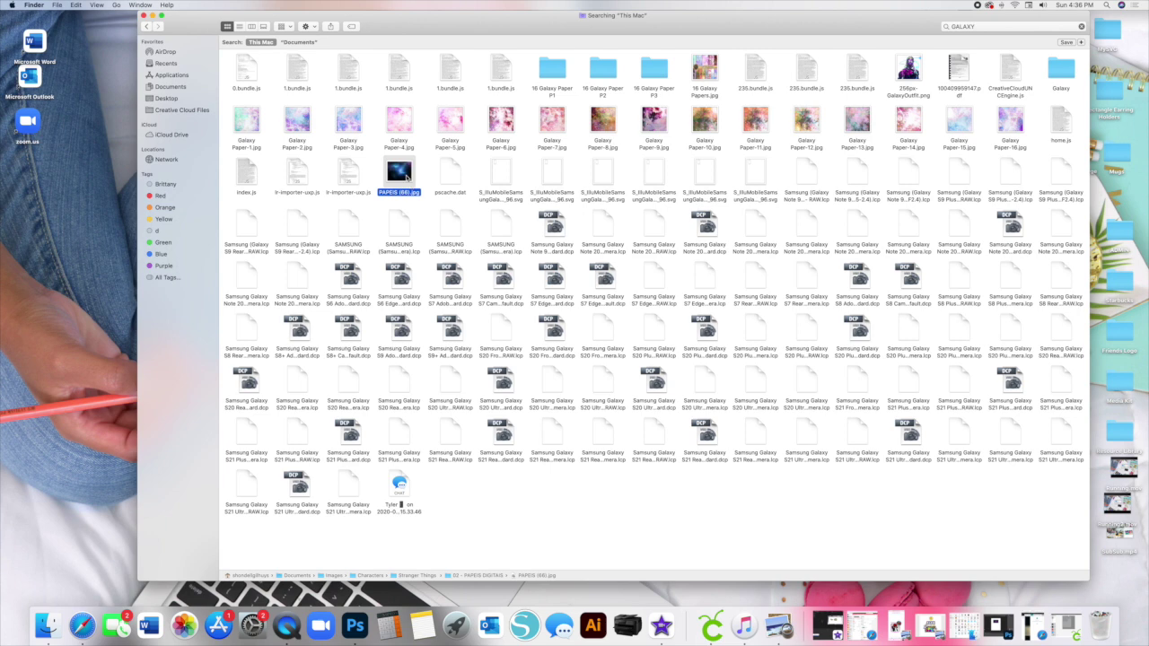
double_click(406, 176)
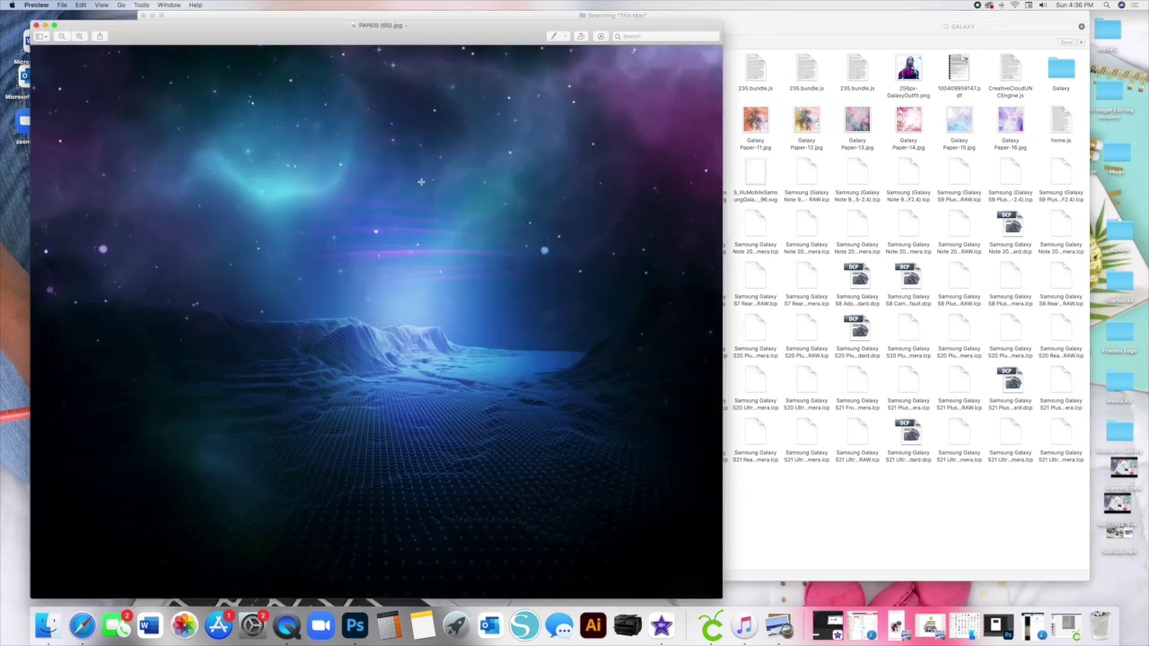
- Start printing the galaxy image and set its paper feed to the Rear Tray in the Media & Quality settings
left_click(61, 6)
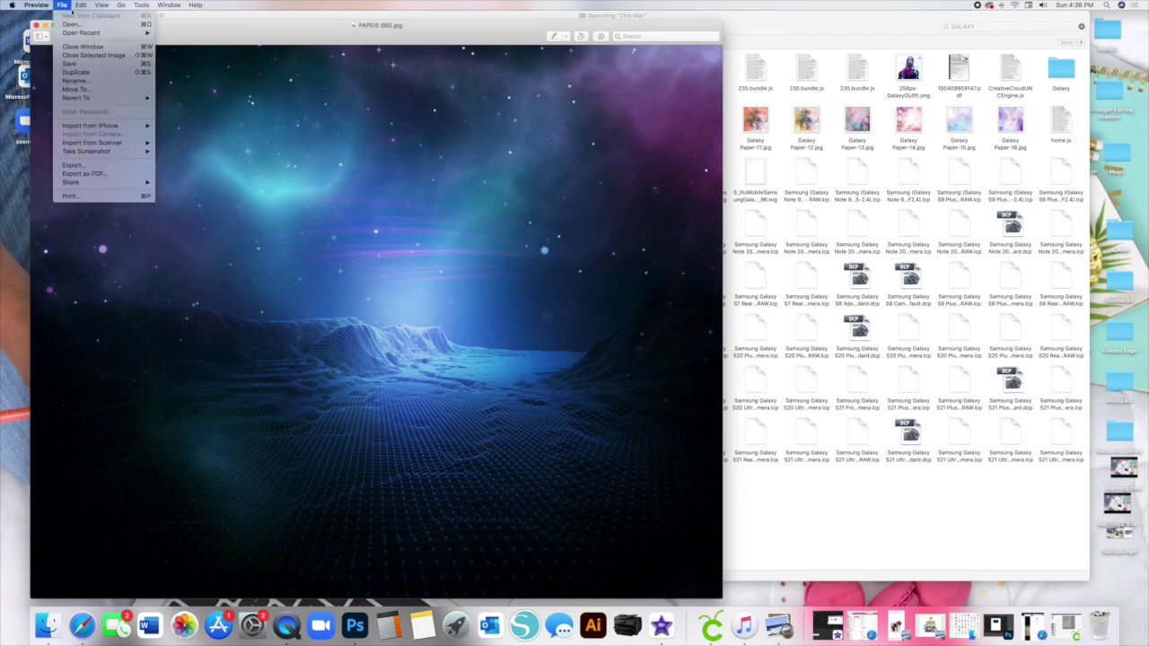
left_click(127, 196)
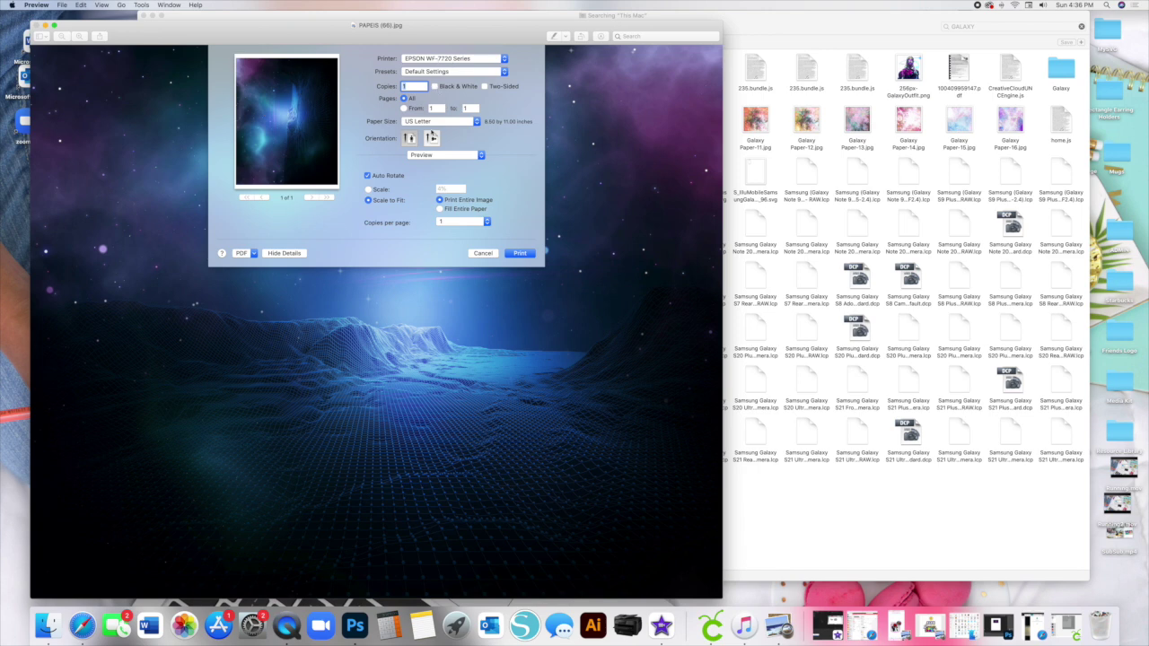
left_click(437, 155)
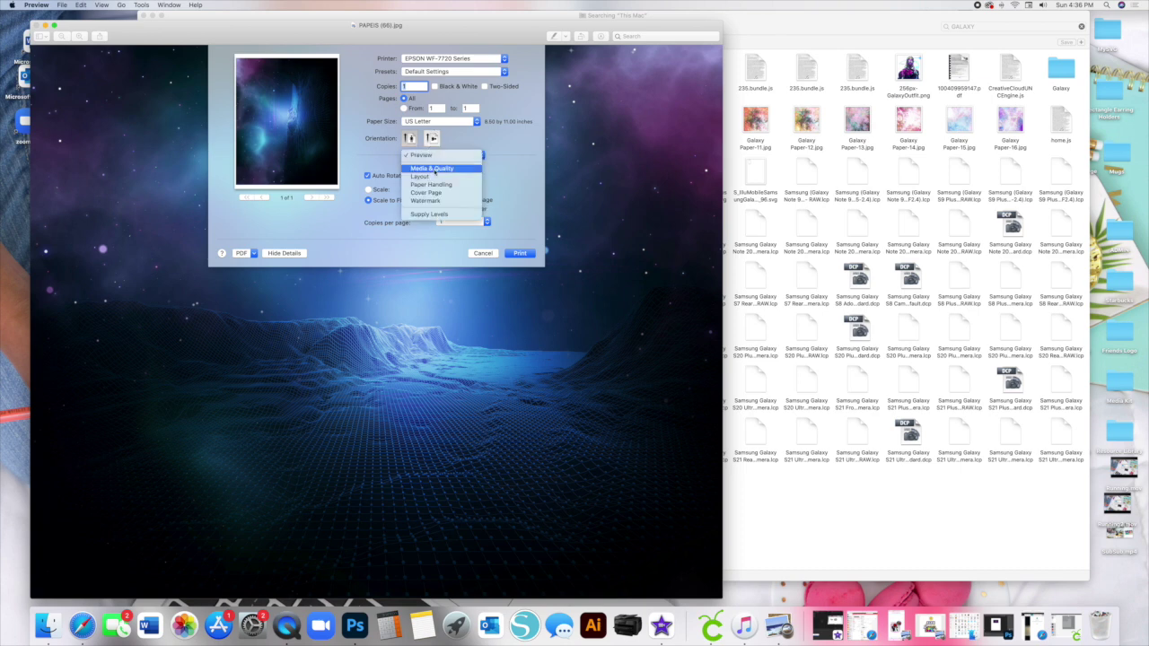
left_click(435, 171)
left_click(435, 171)
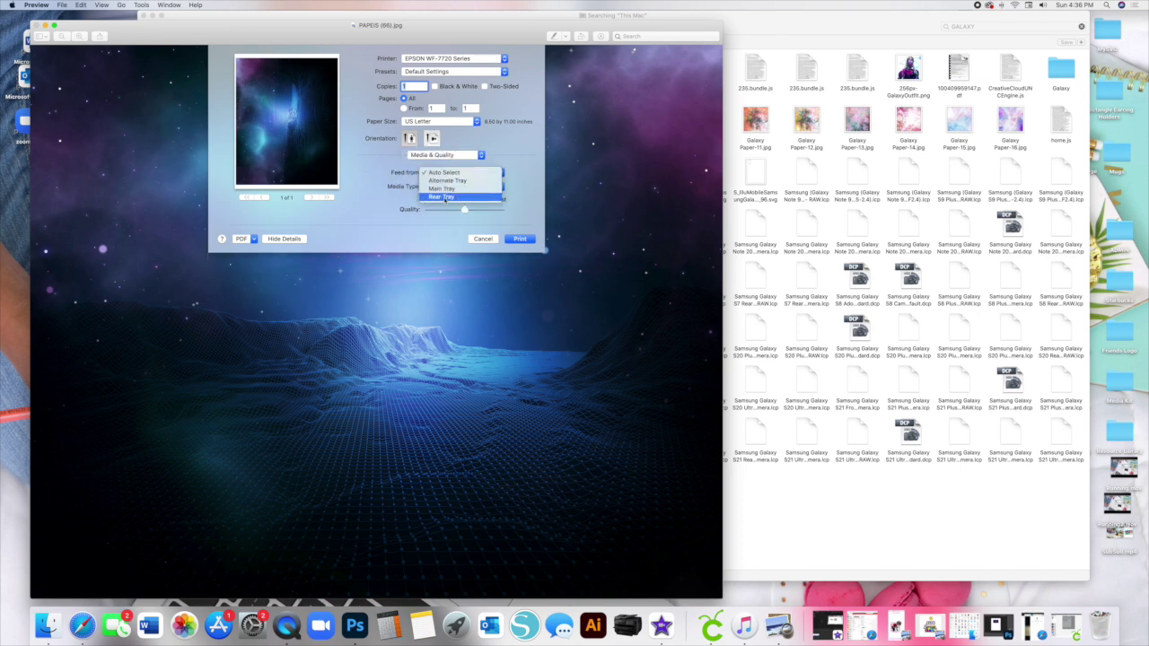
left_click(443, 198)
- Print the galaxy image with media type Heavyweight Paper and Best quality, and minimize its window
left_click(451, 186)
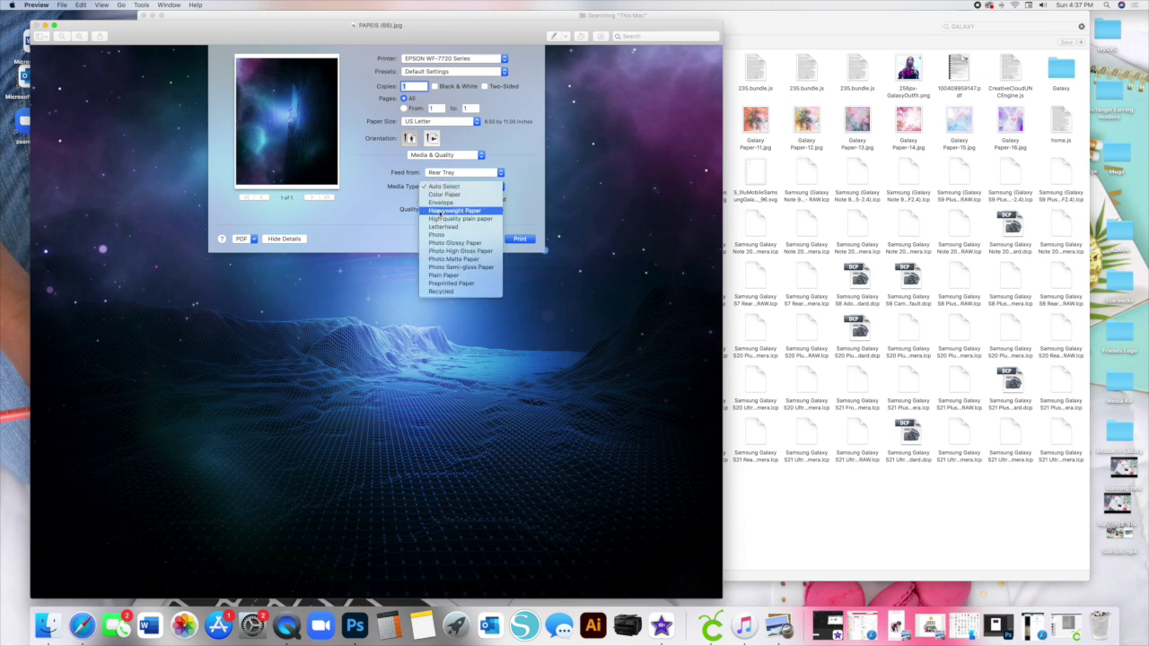
left_click(479, 211)
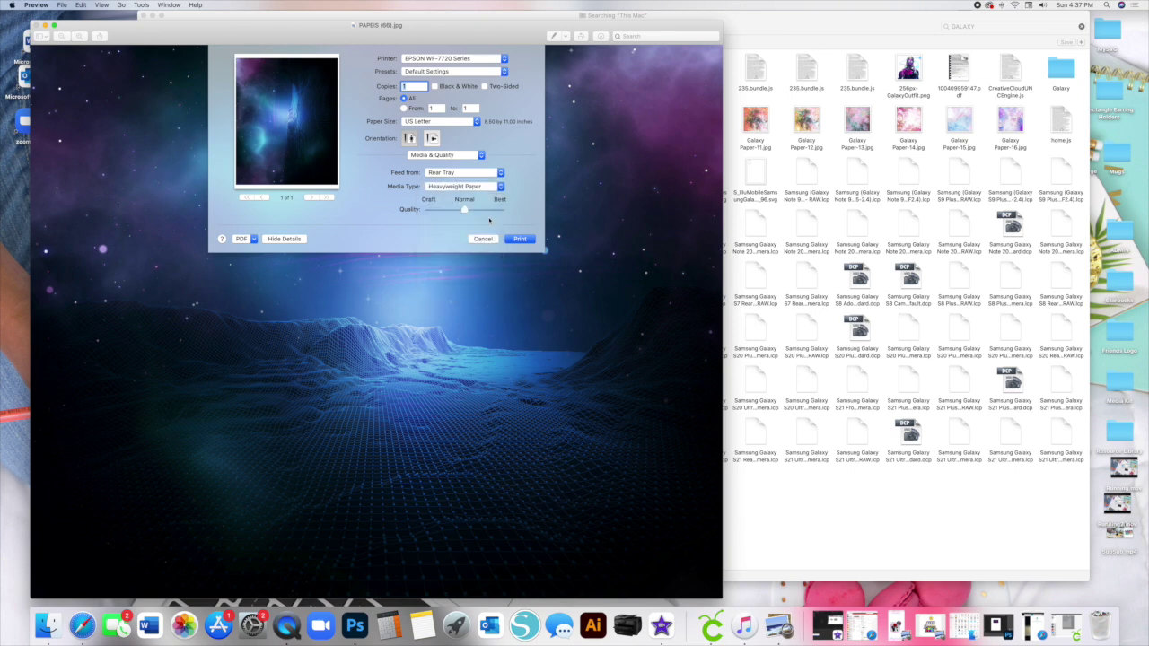
left_click_drag(465, 210, 499, 209)
left_click(518, 239)
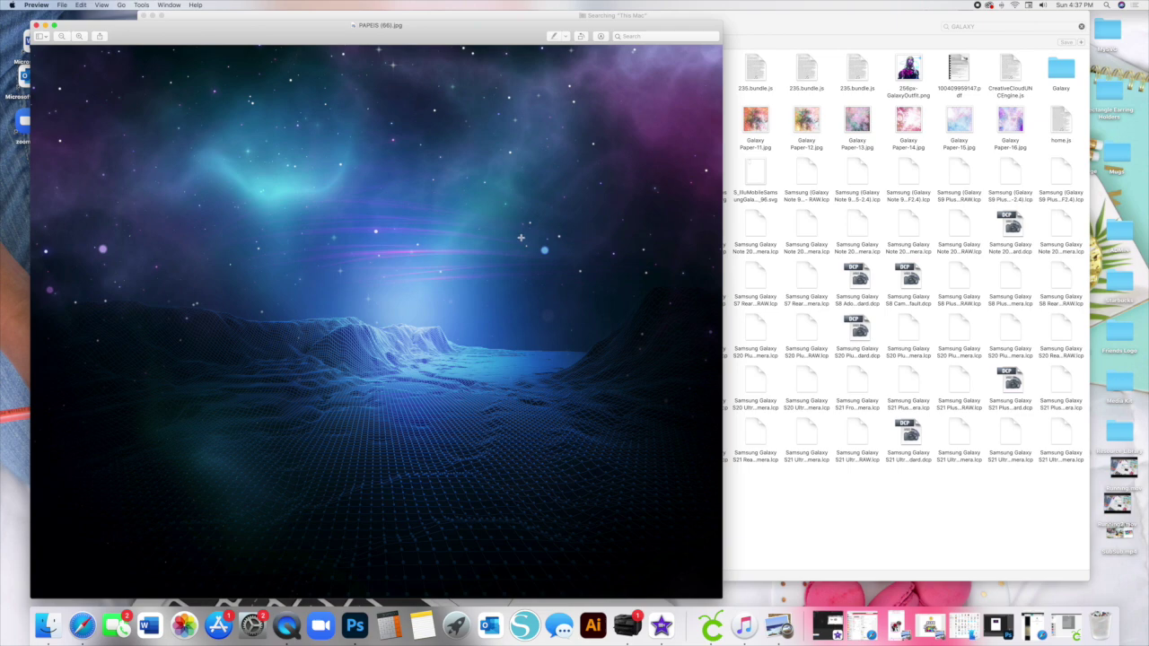
left_click(45, 25)
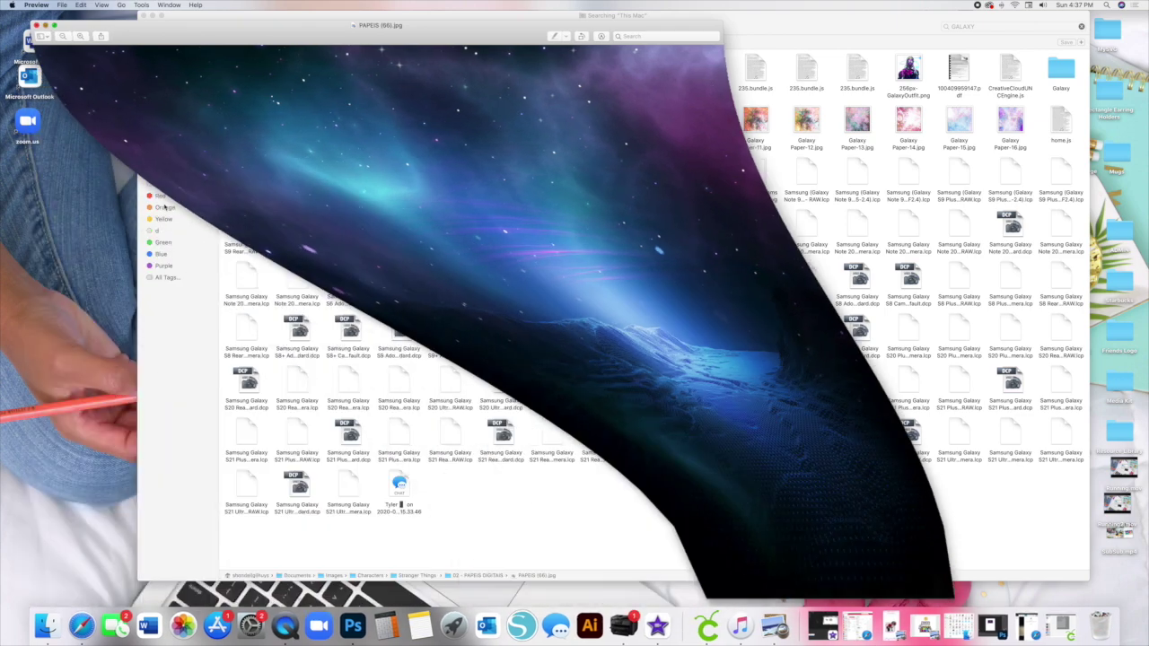
- Switch to Safari in full screen and open etsy.com in the Start Page tab
left_click(79, 628)
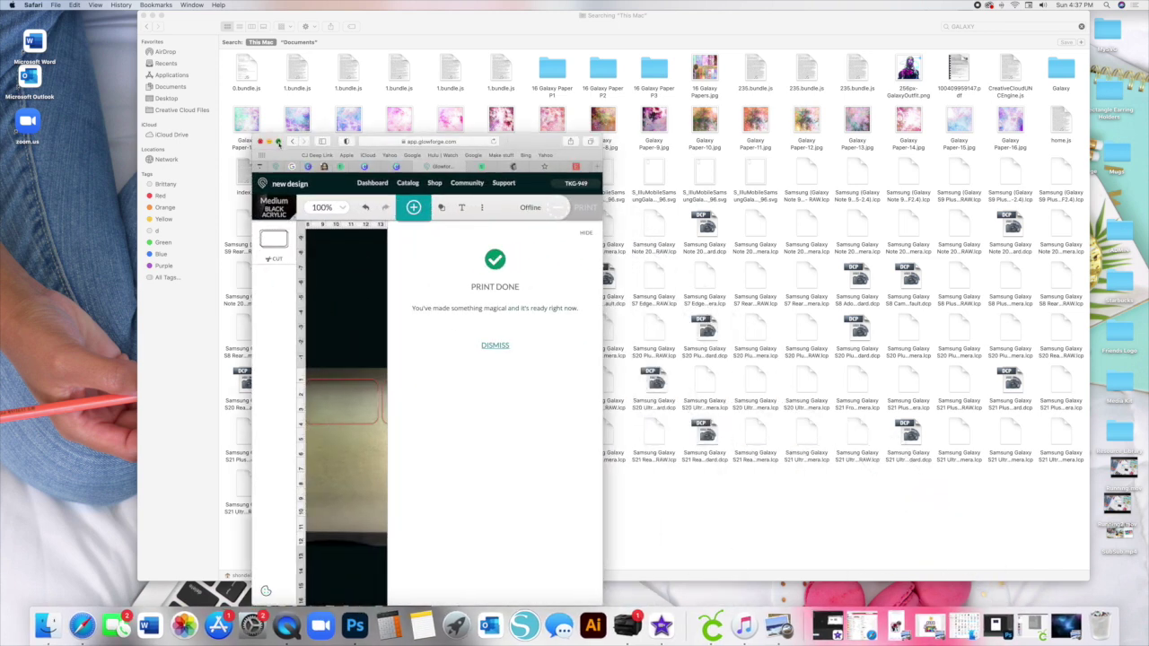
left_click(279, 142)
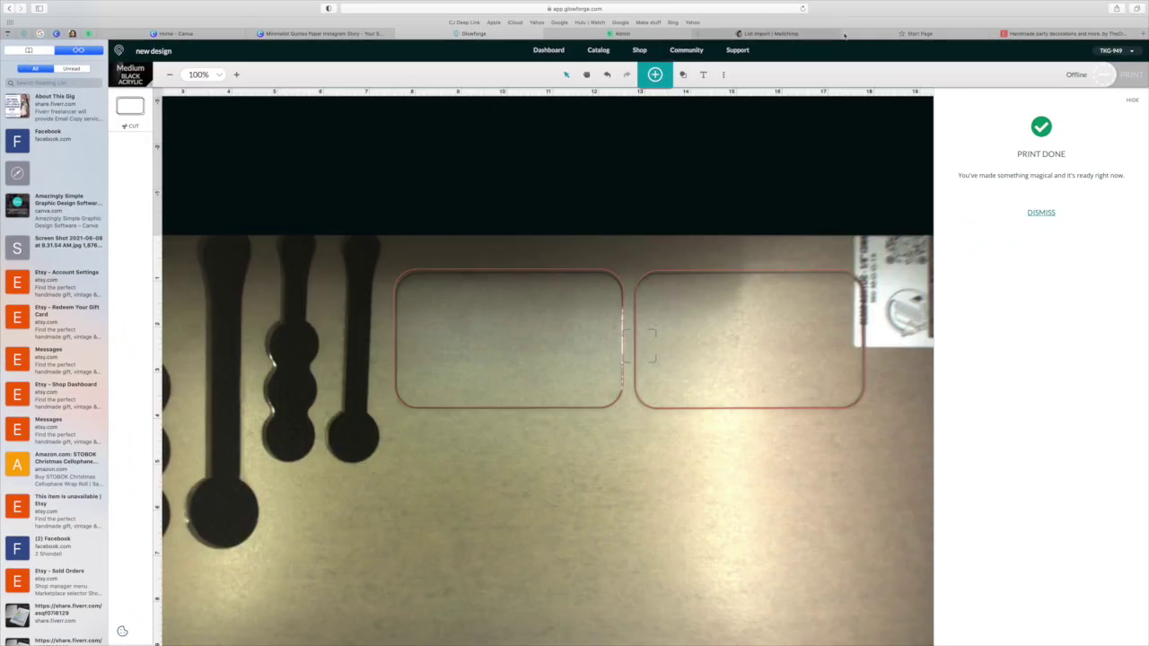
left_click(822, 32)
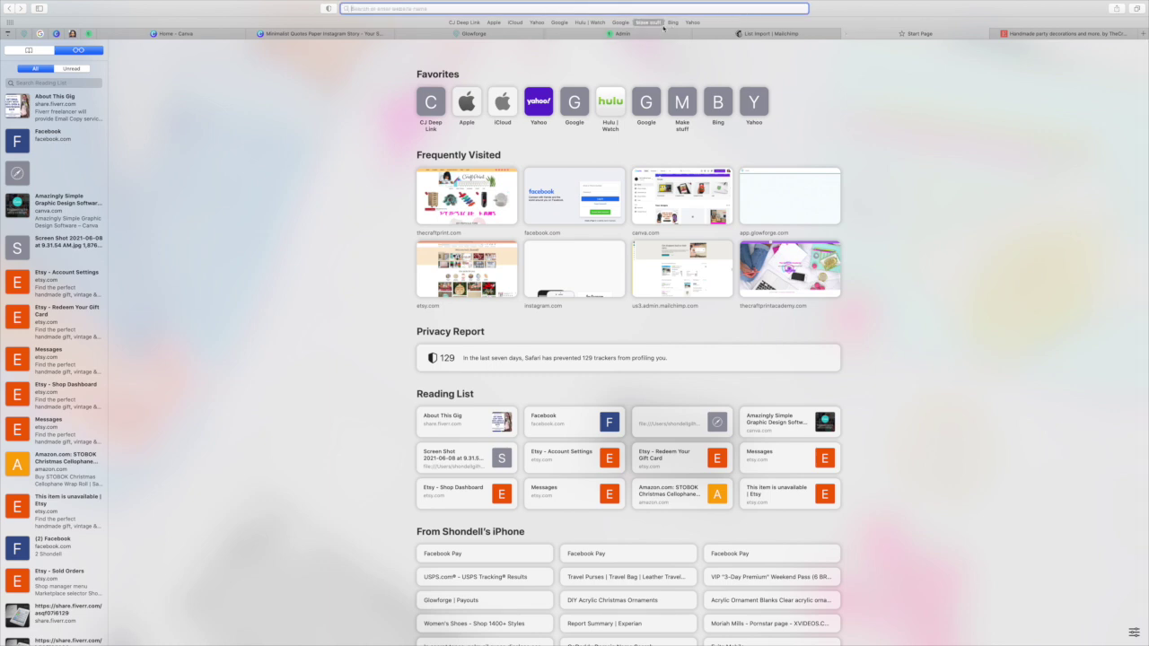
type("s")
type("TSY.COM")
key("Return")
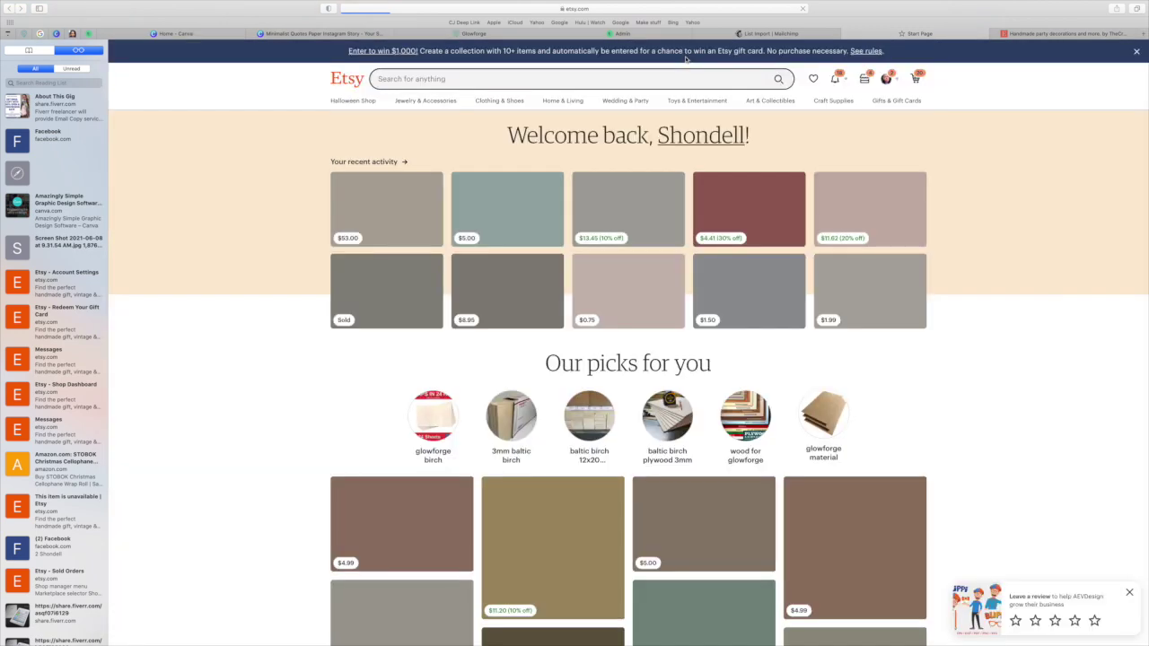
- Search Etsy for "galaxy digital paper"
left_click(452, 81)
type("G")
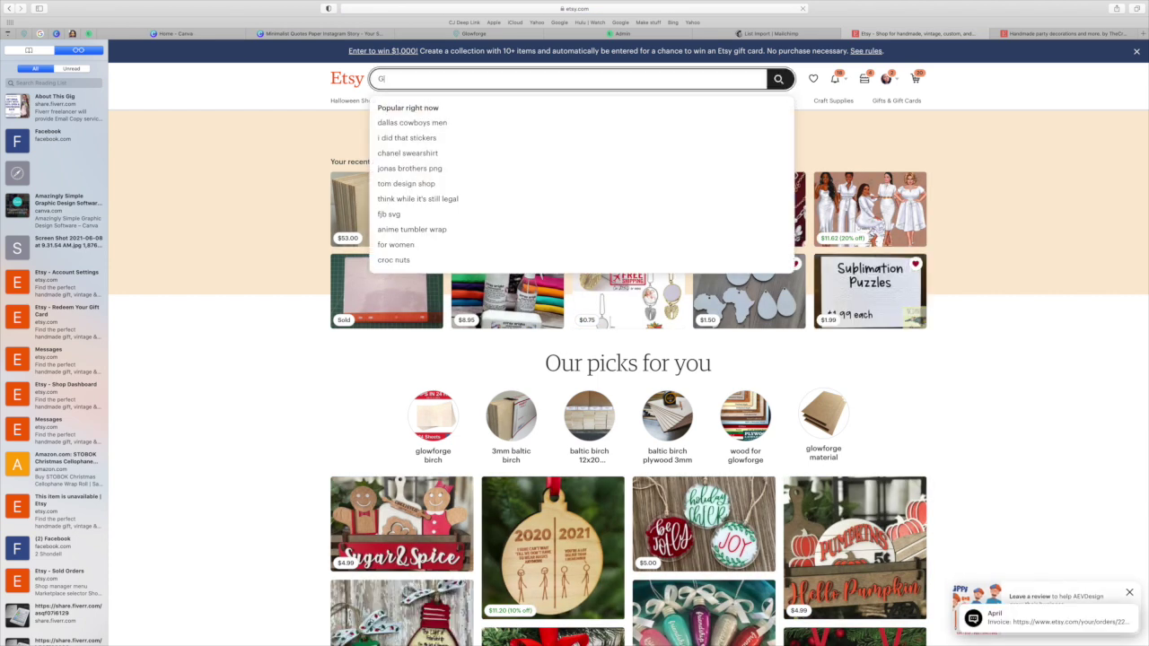
type("ALA")
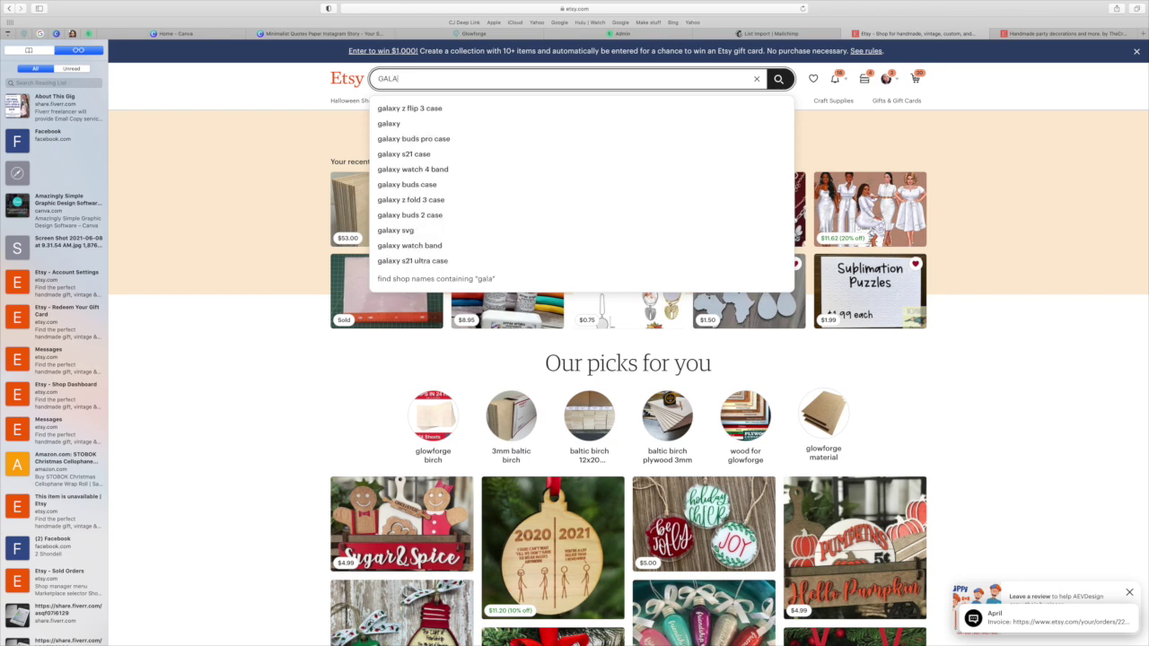
type("XY D")
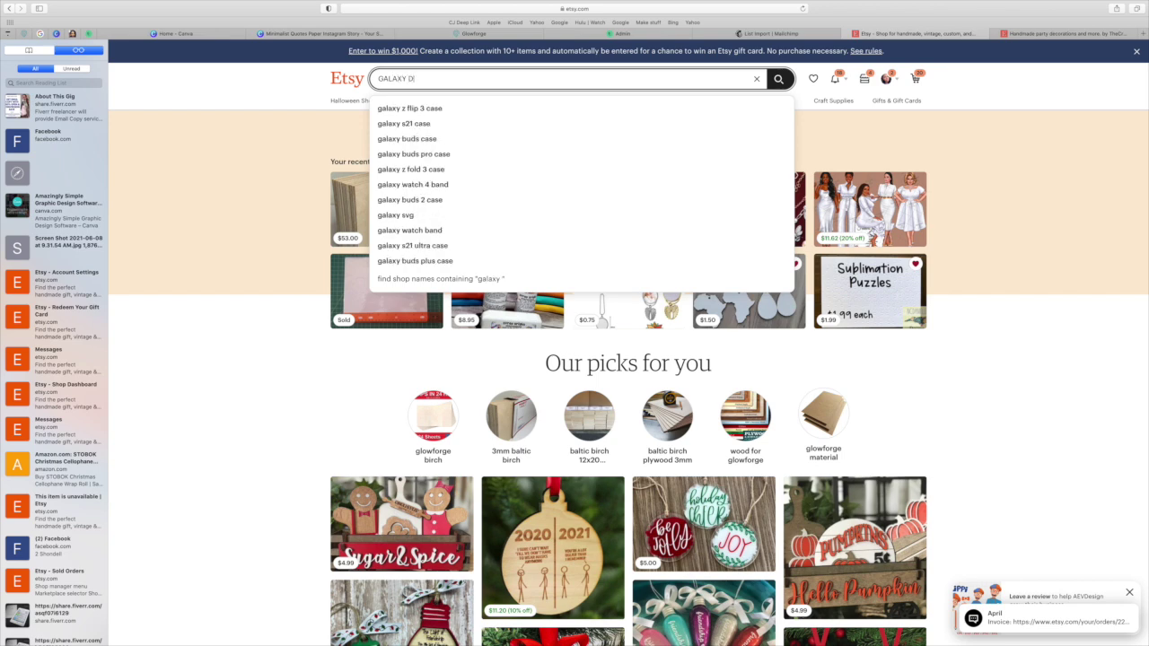
type("IGIT")
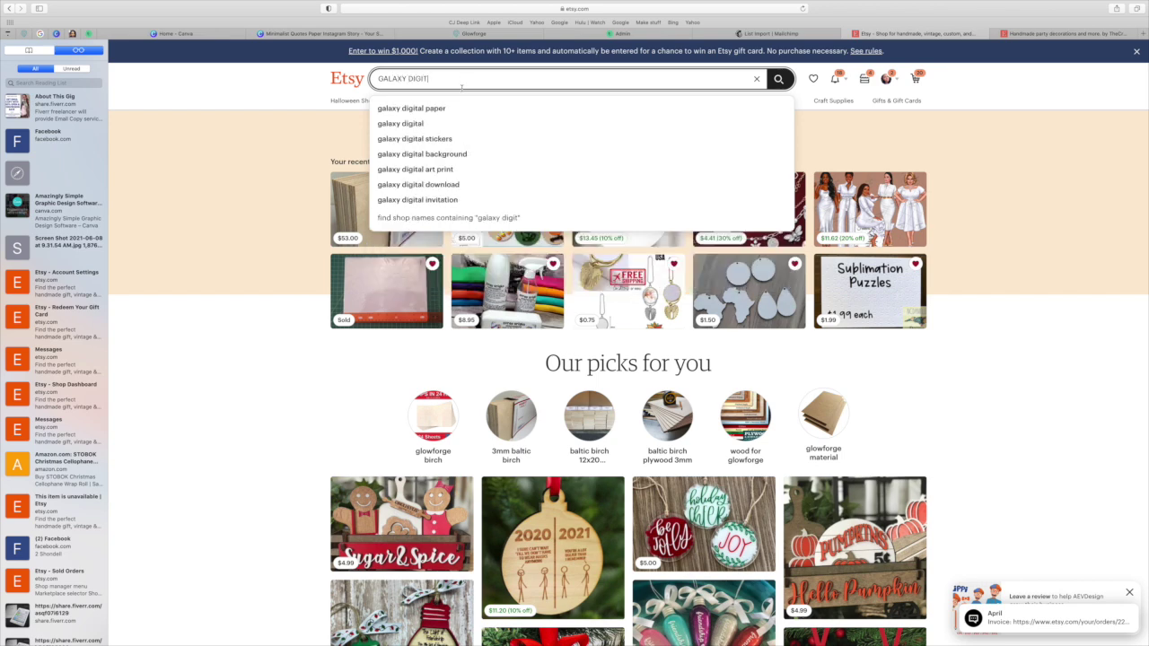
left_click(523, 108)
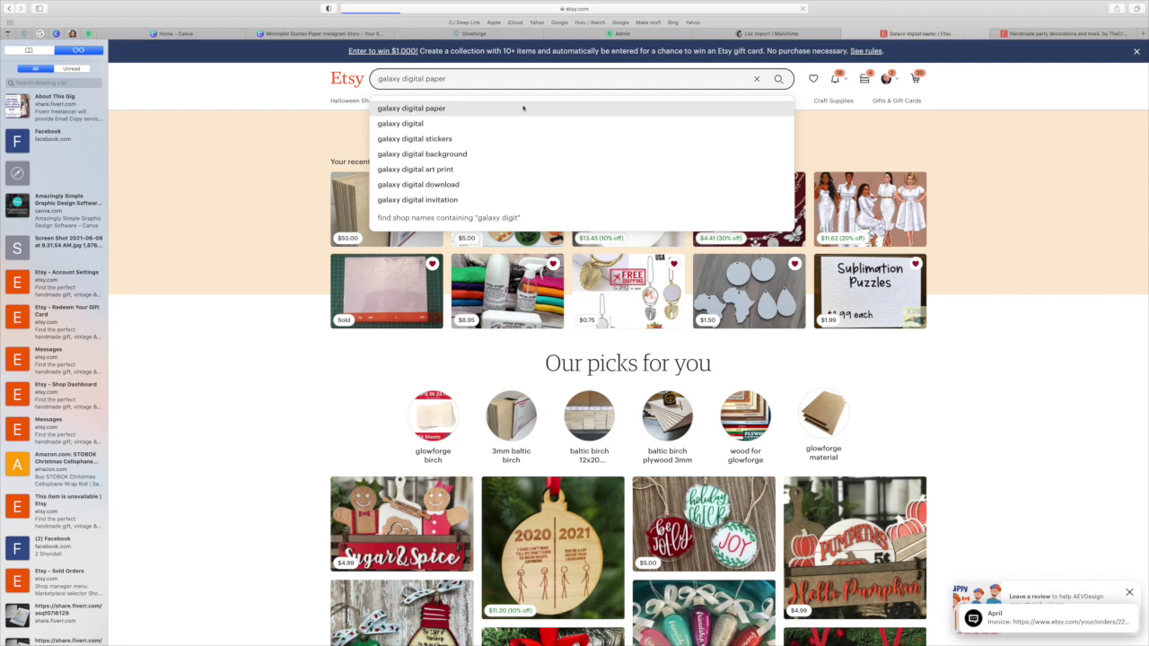
- Browse the galaxy paper results and open the BeracaInk galaxy watercolor digital paper listing
scroll(524, 109, "down", 5)
scroll(523, 108, "down", 10)
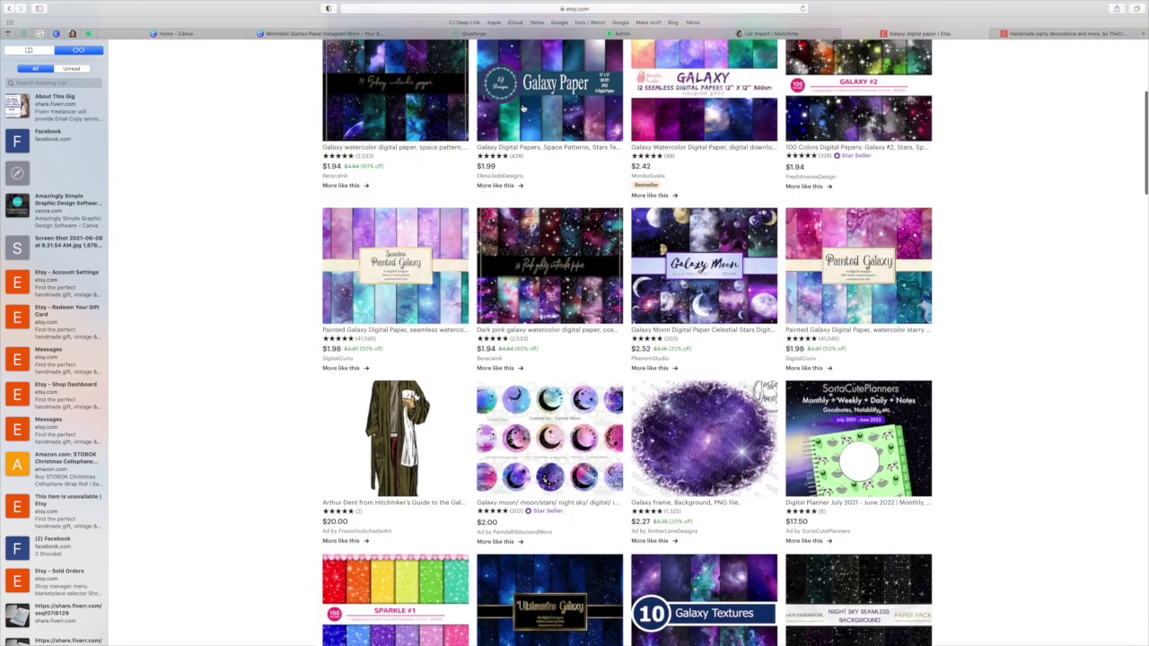
scroll(523, 109, "up", 10)
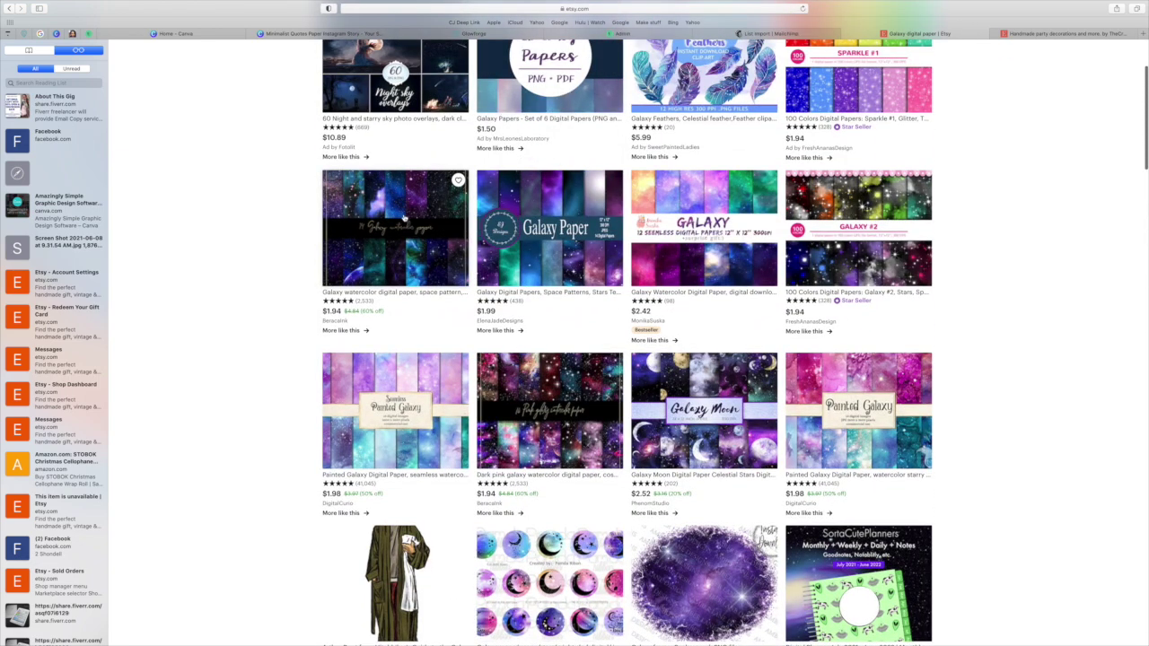
left_click(404, 217)
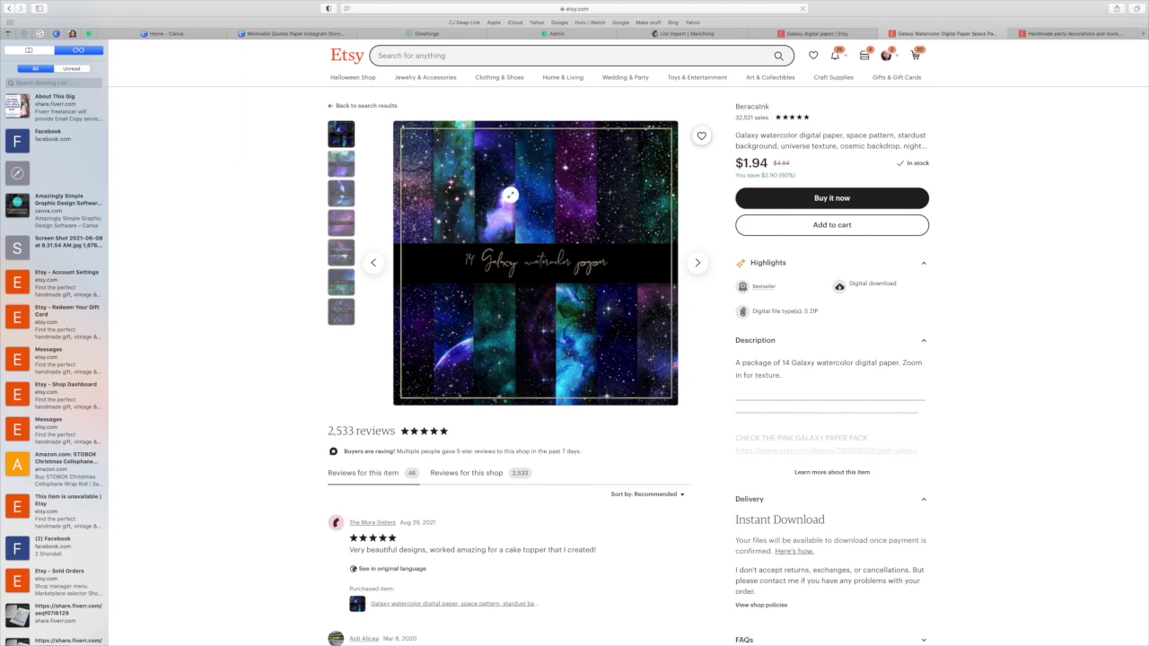
- Examine the listing's preview images of the individual galaxy papers one after another
left_click(344, 166)
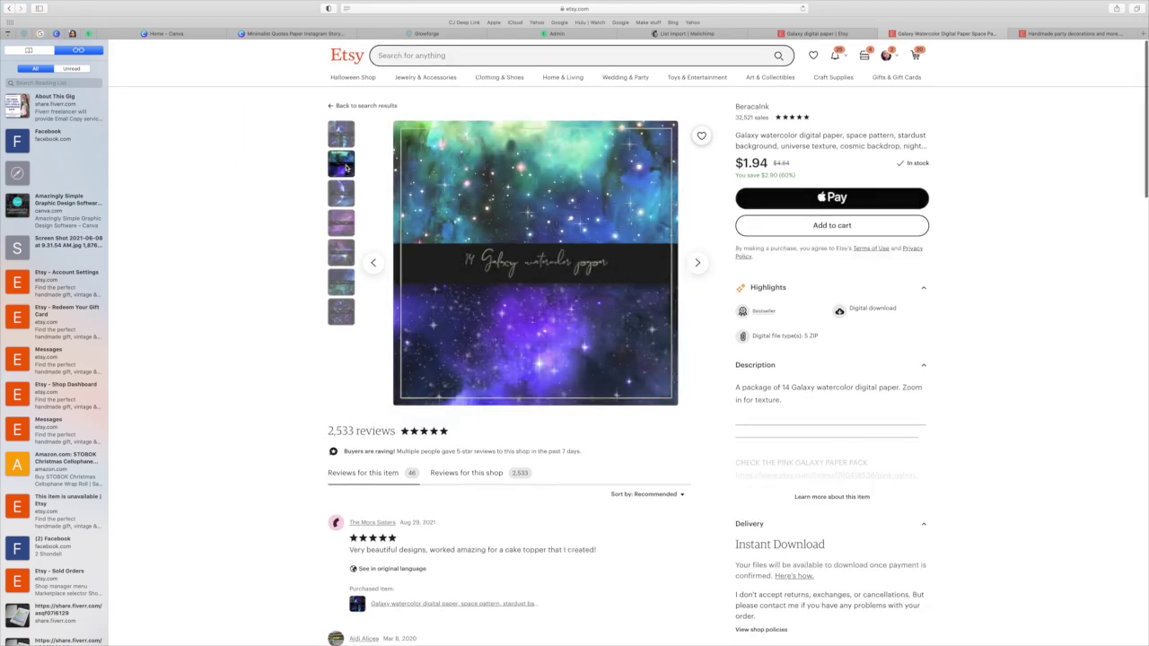
scroll(345, 171, "down", 1)
left_click(341, 190)
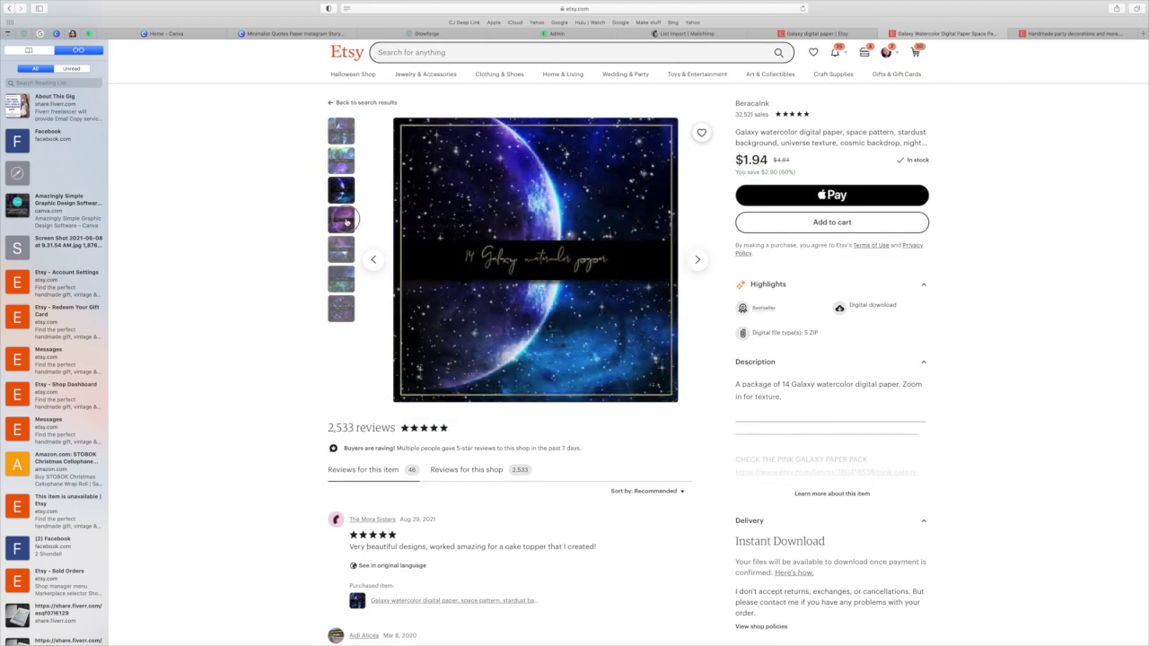
left_click(346, 221)
left_click(342, 250)
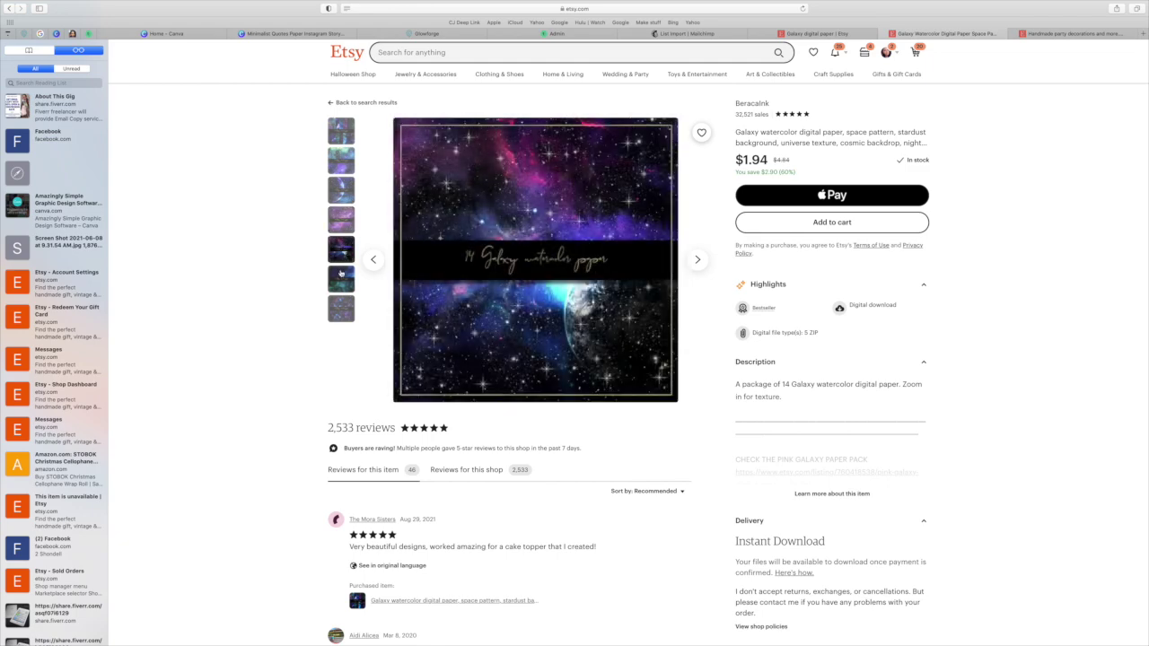
left_click(340, 273)
scroll(340, 273, "up", 1)
left_click(349, 318)
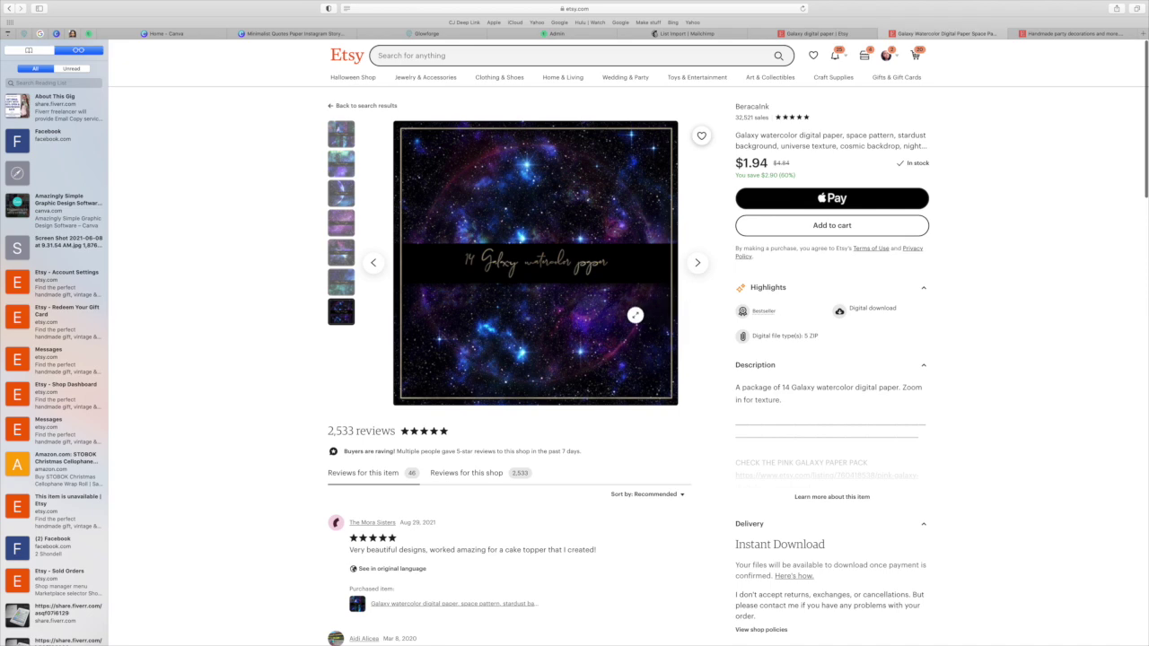
scroll(297, 108, "down", 1)
scroll(269, 89, "down", 1)
- Minimize the browser and Finder windows and switch back to the mat preparation in Cricut Design Space
mouse_move(34, 5)
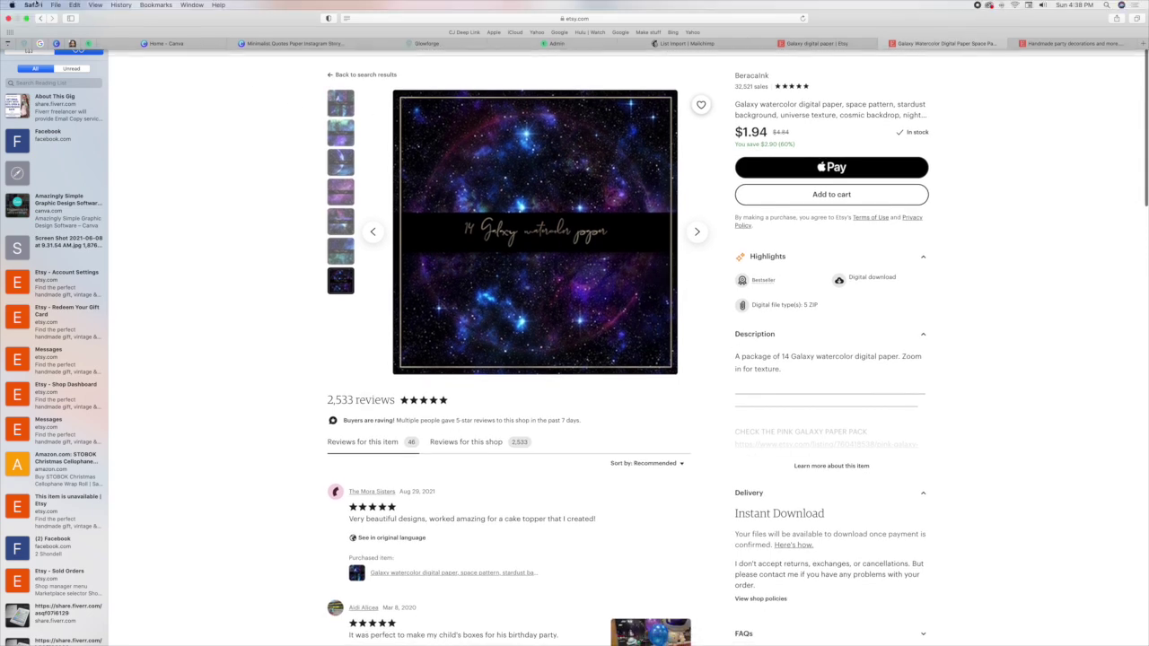
left_click(26, 19)
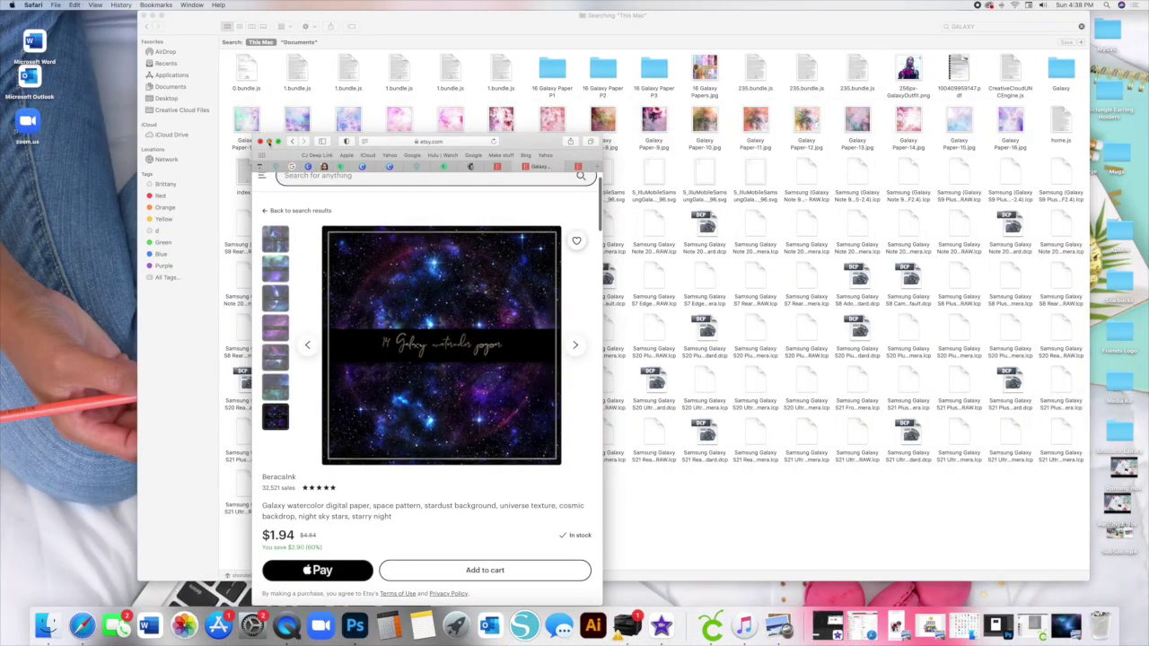
left_click(269, 142)
left_click(158, 15)
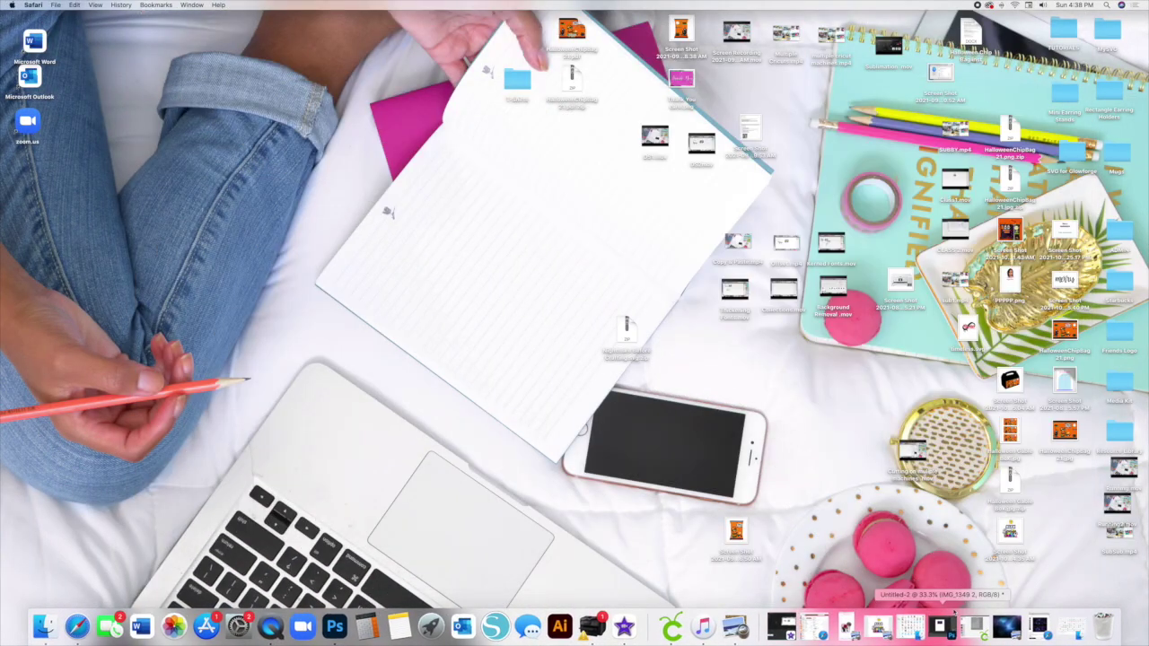
left_click(976, 627)
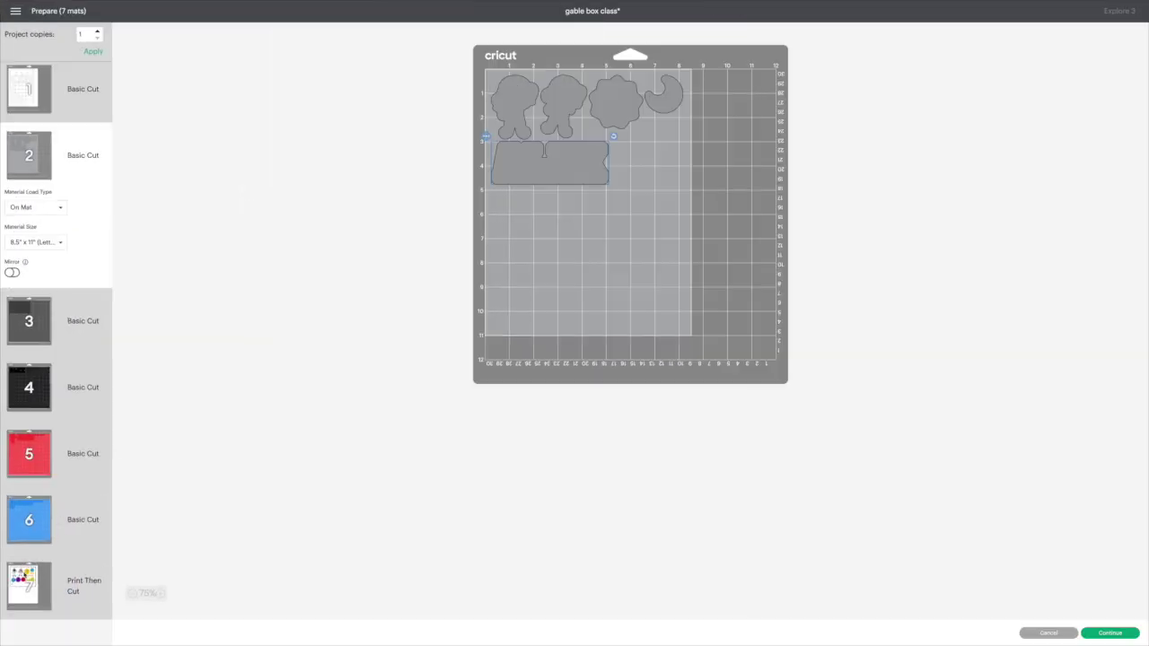
- Check the Print Then Cut mat, continue to the making stage, and open its print setup with Use System Dialog turned on
left_click(29, 585)
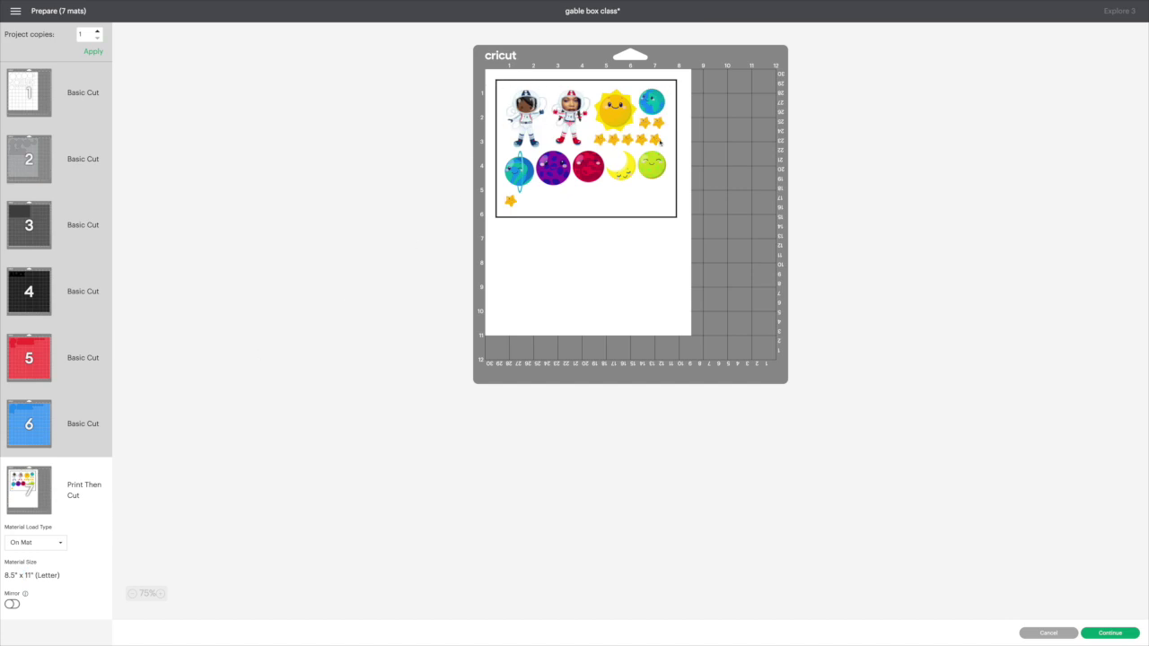
mouse_move(1, 3)
left_click(1111, 634)
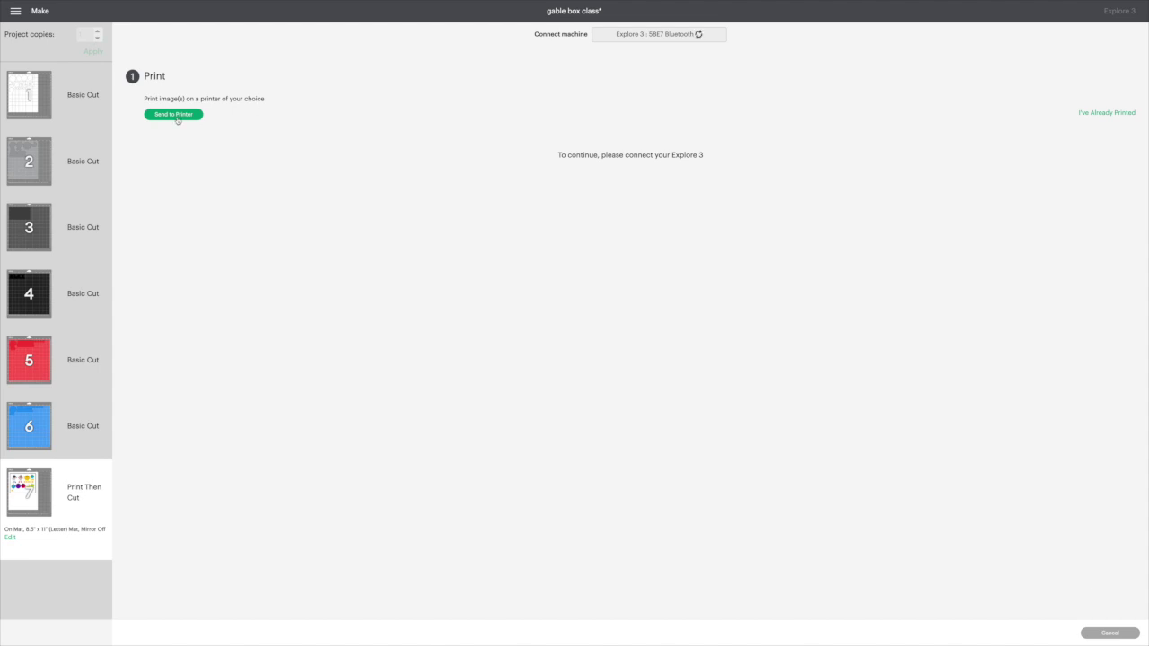
left_click(177, 117)
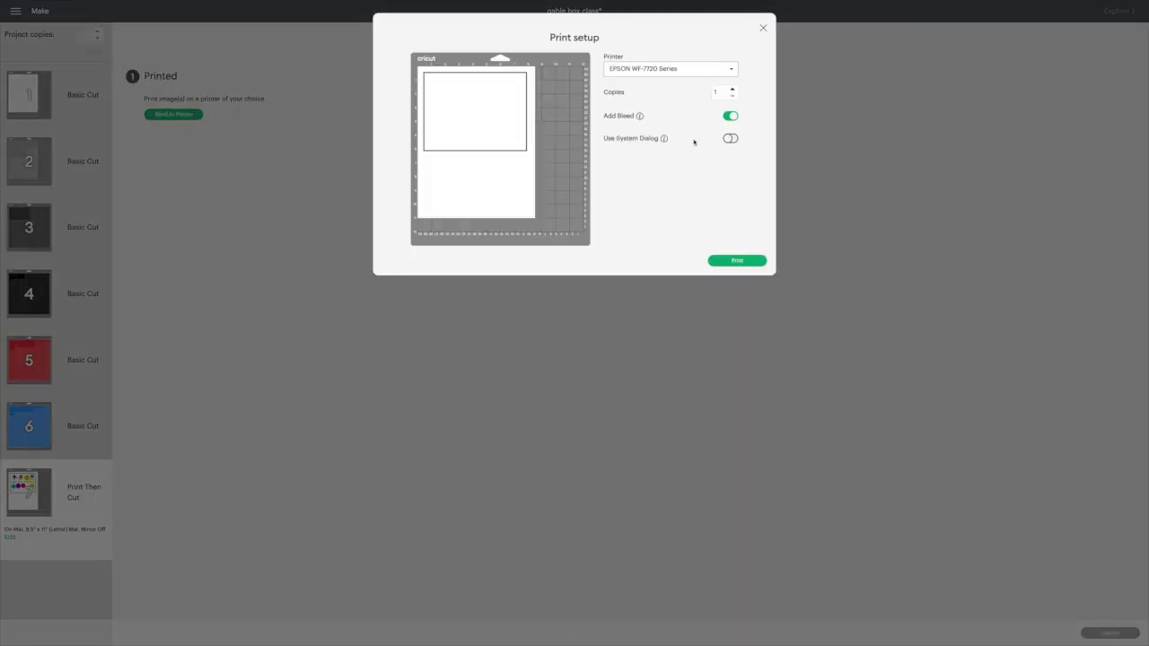
left_click(730, 139)
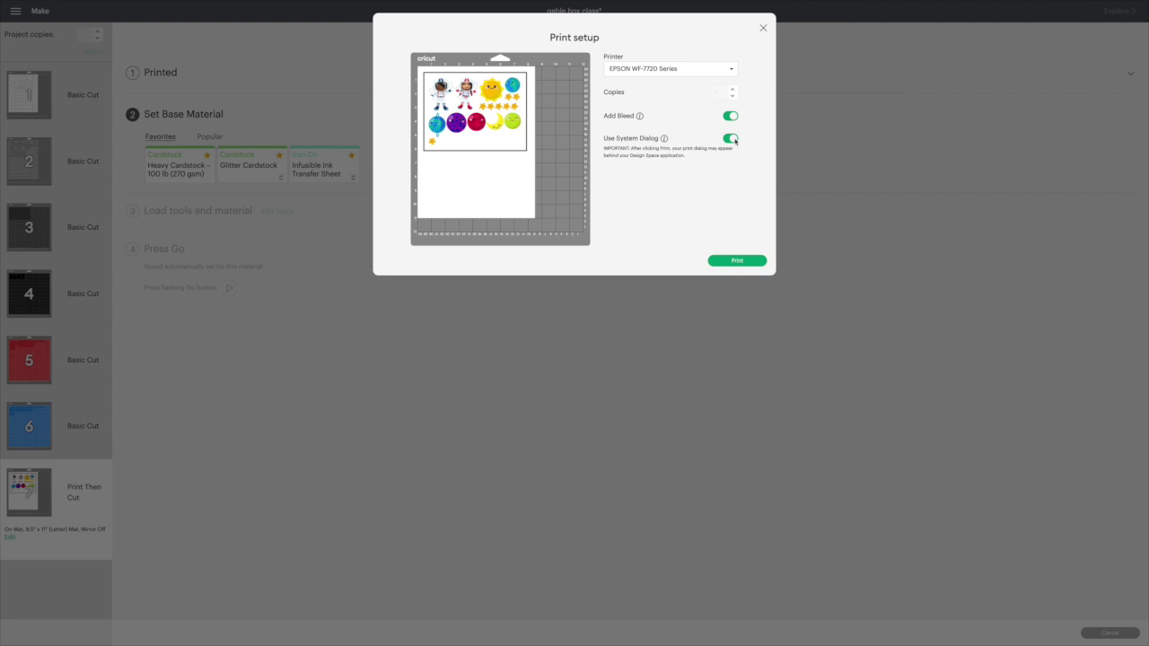